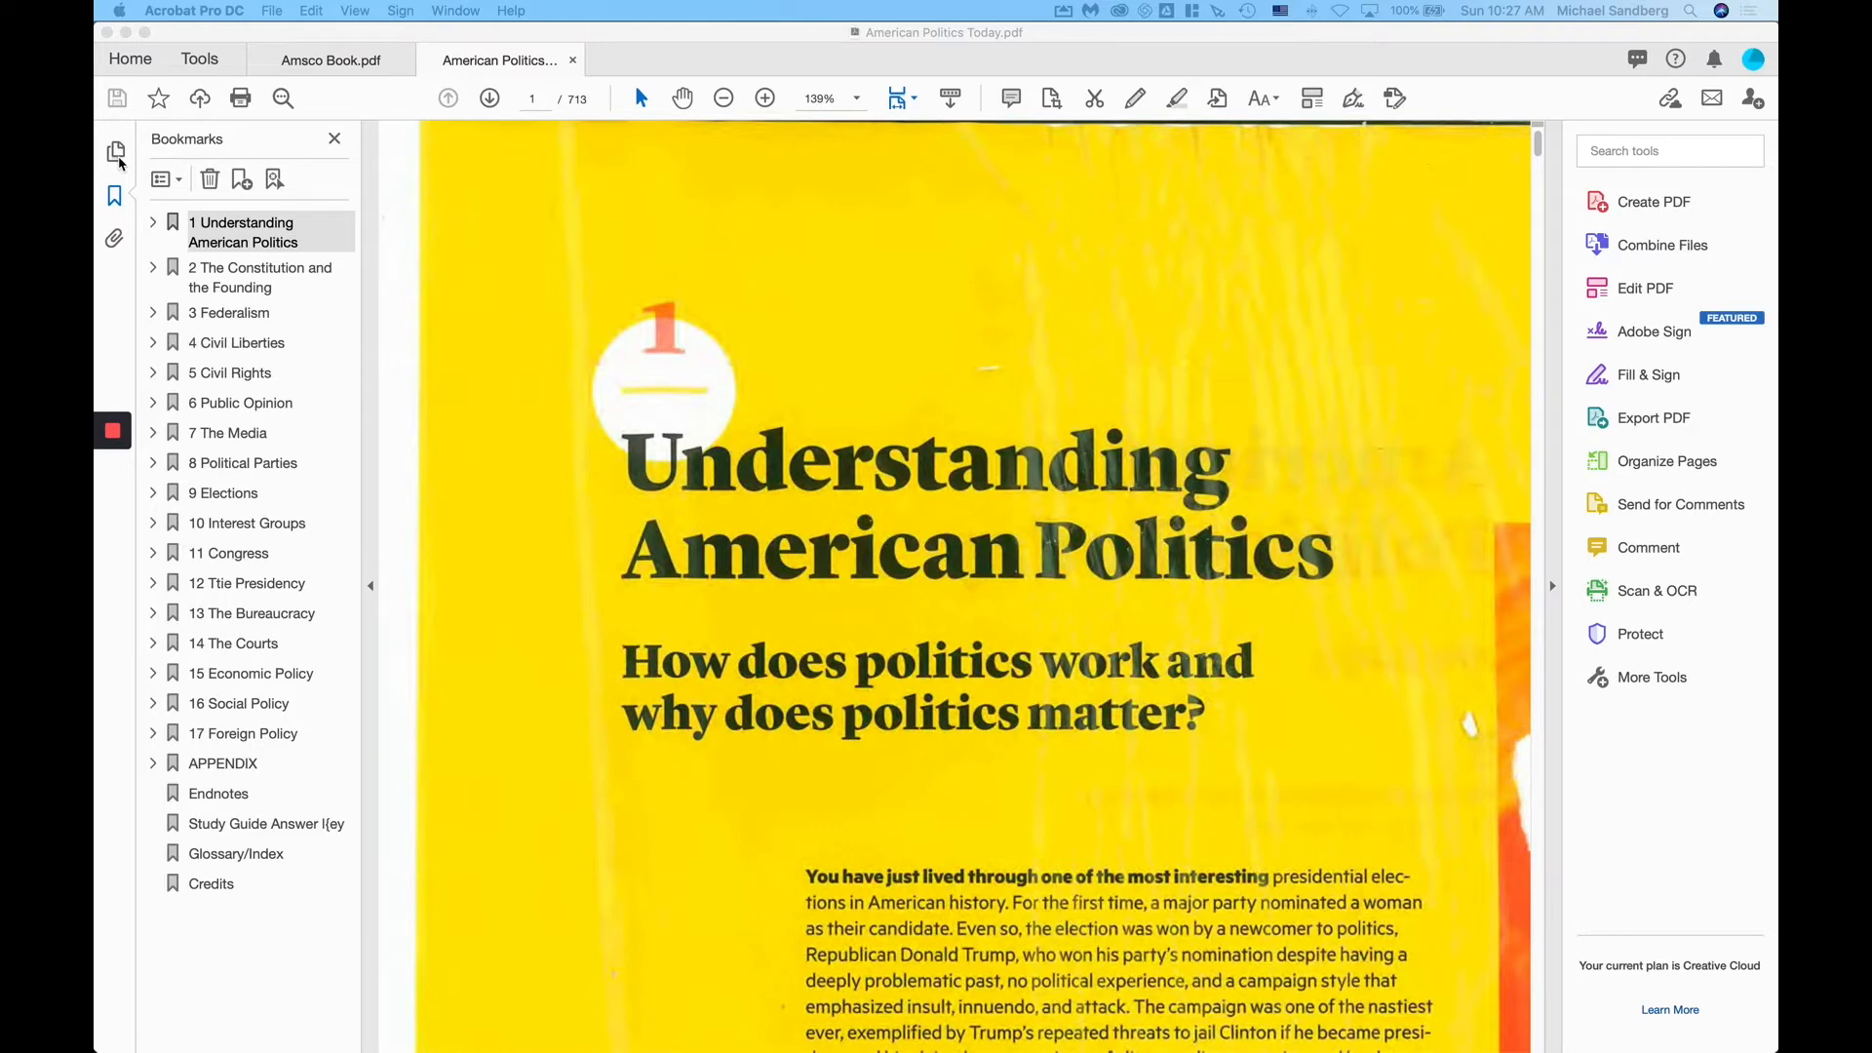
- Switch to Chrome and open the American Government: Section 1, Section 2 course materials page in Schoology
mouse_move(370, 1048)
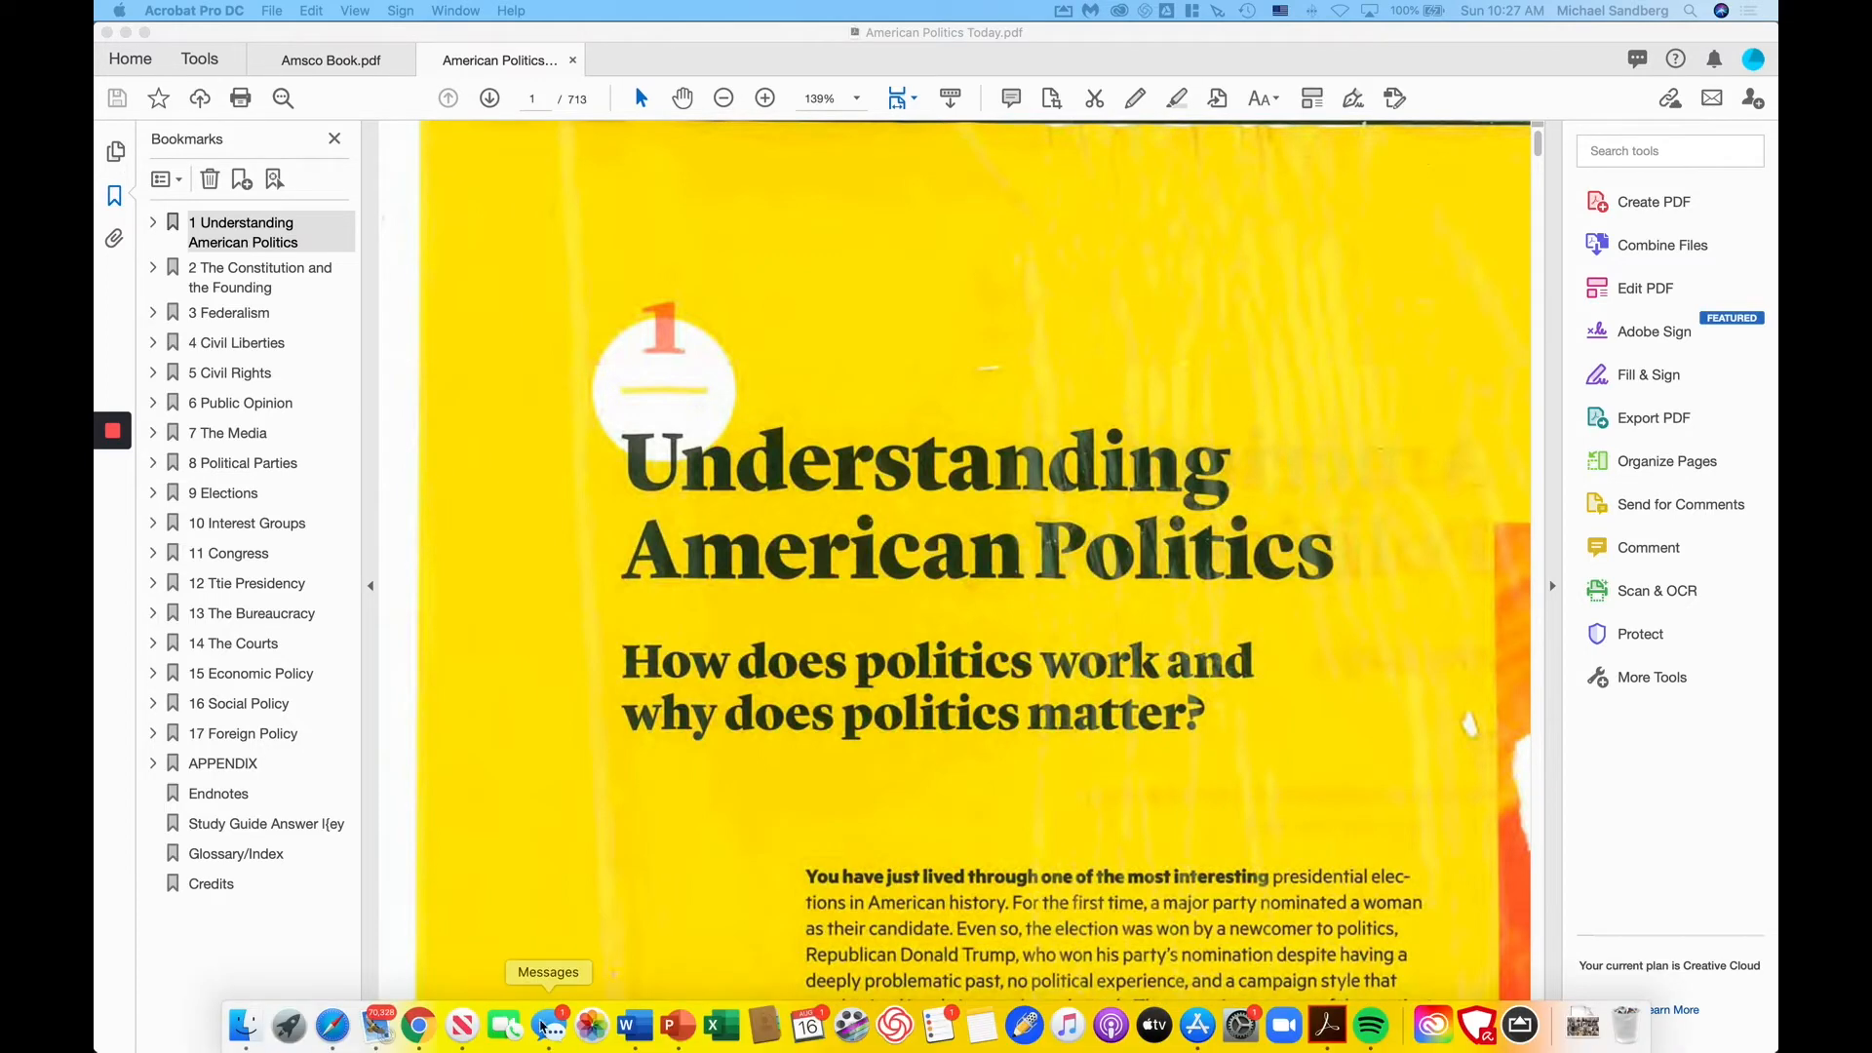
left_click(419, 1025)
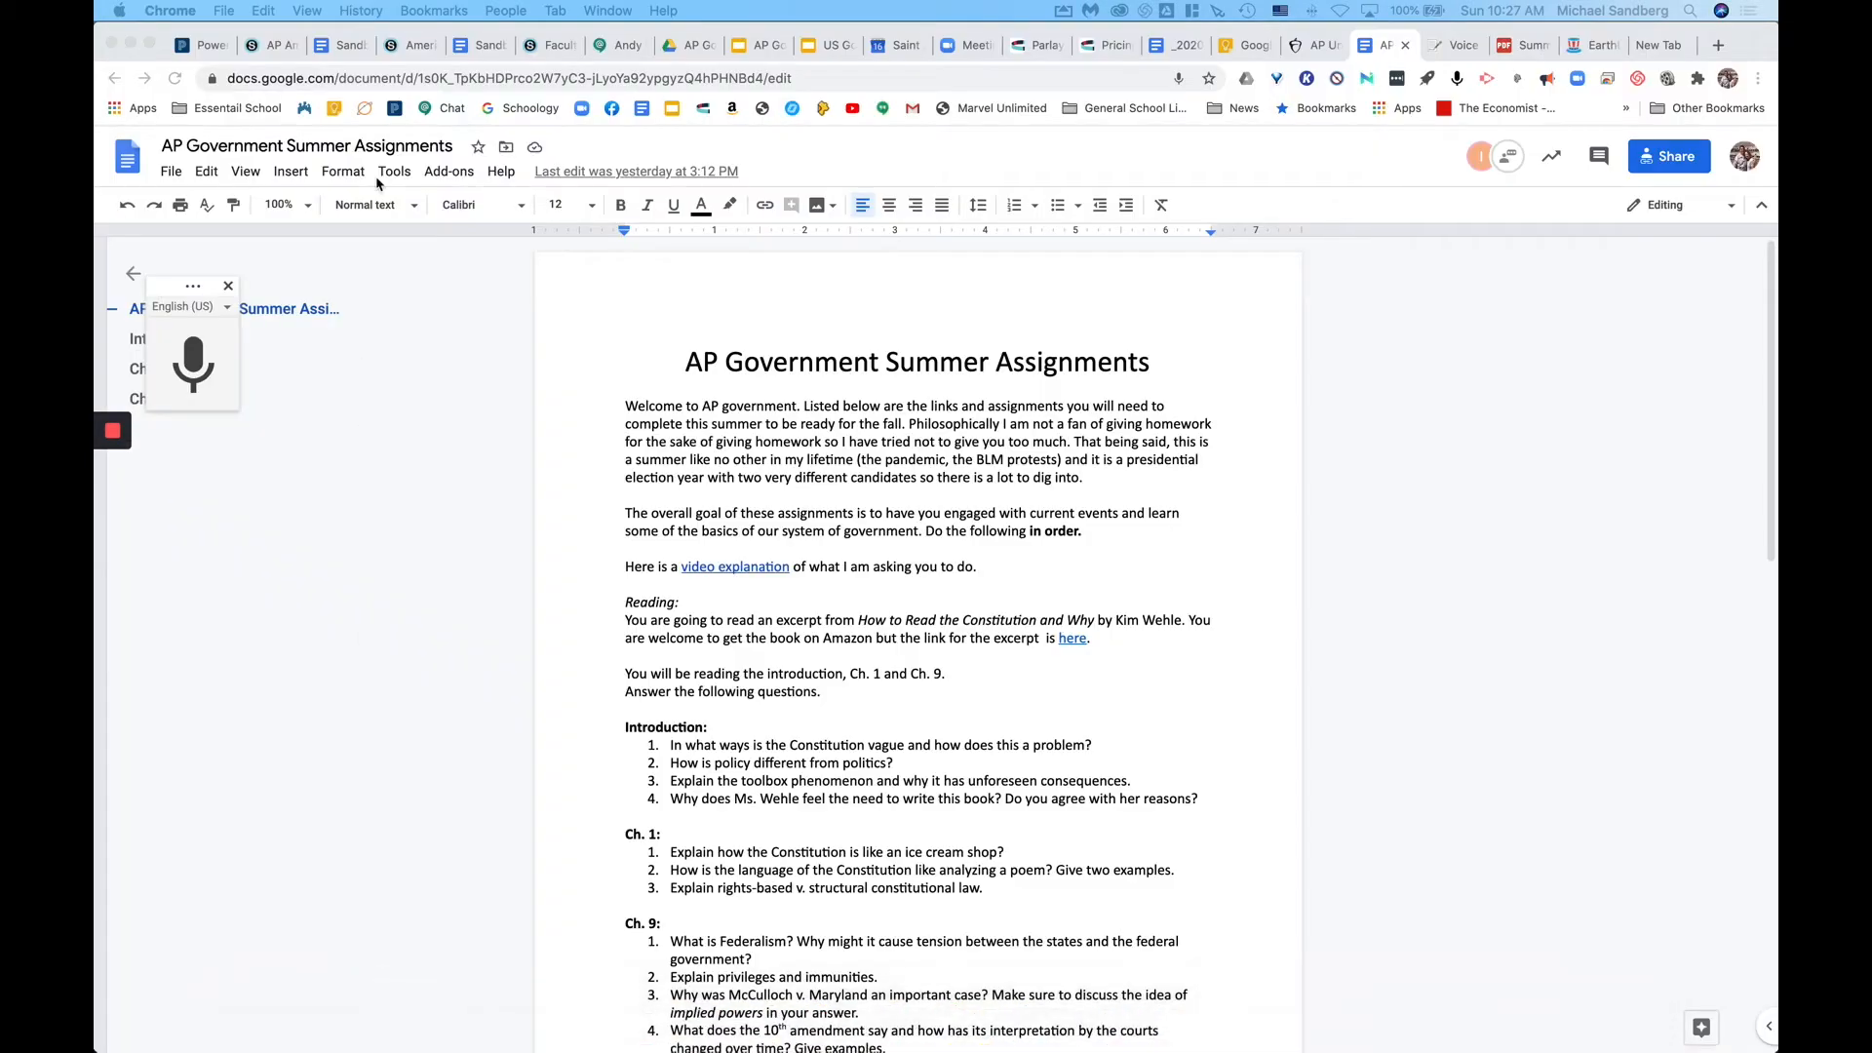
left_click(402, 49)
left_click(477, 45)
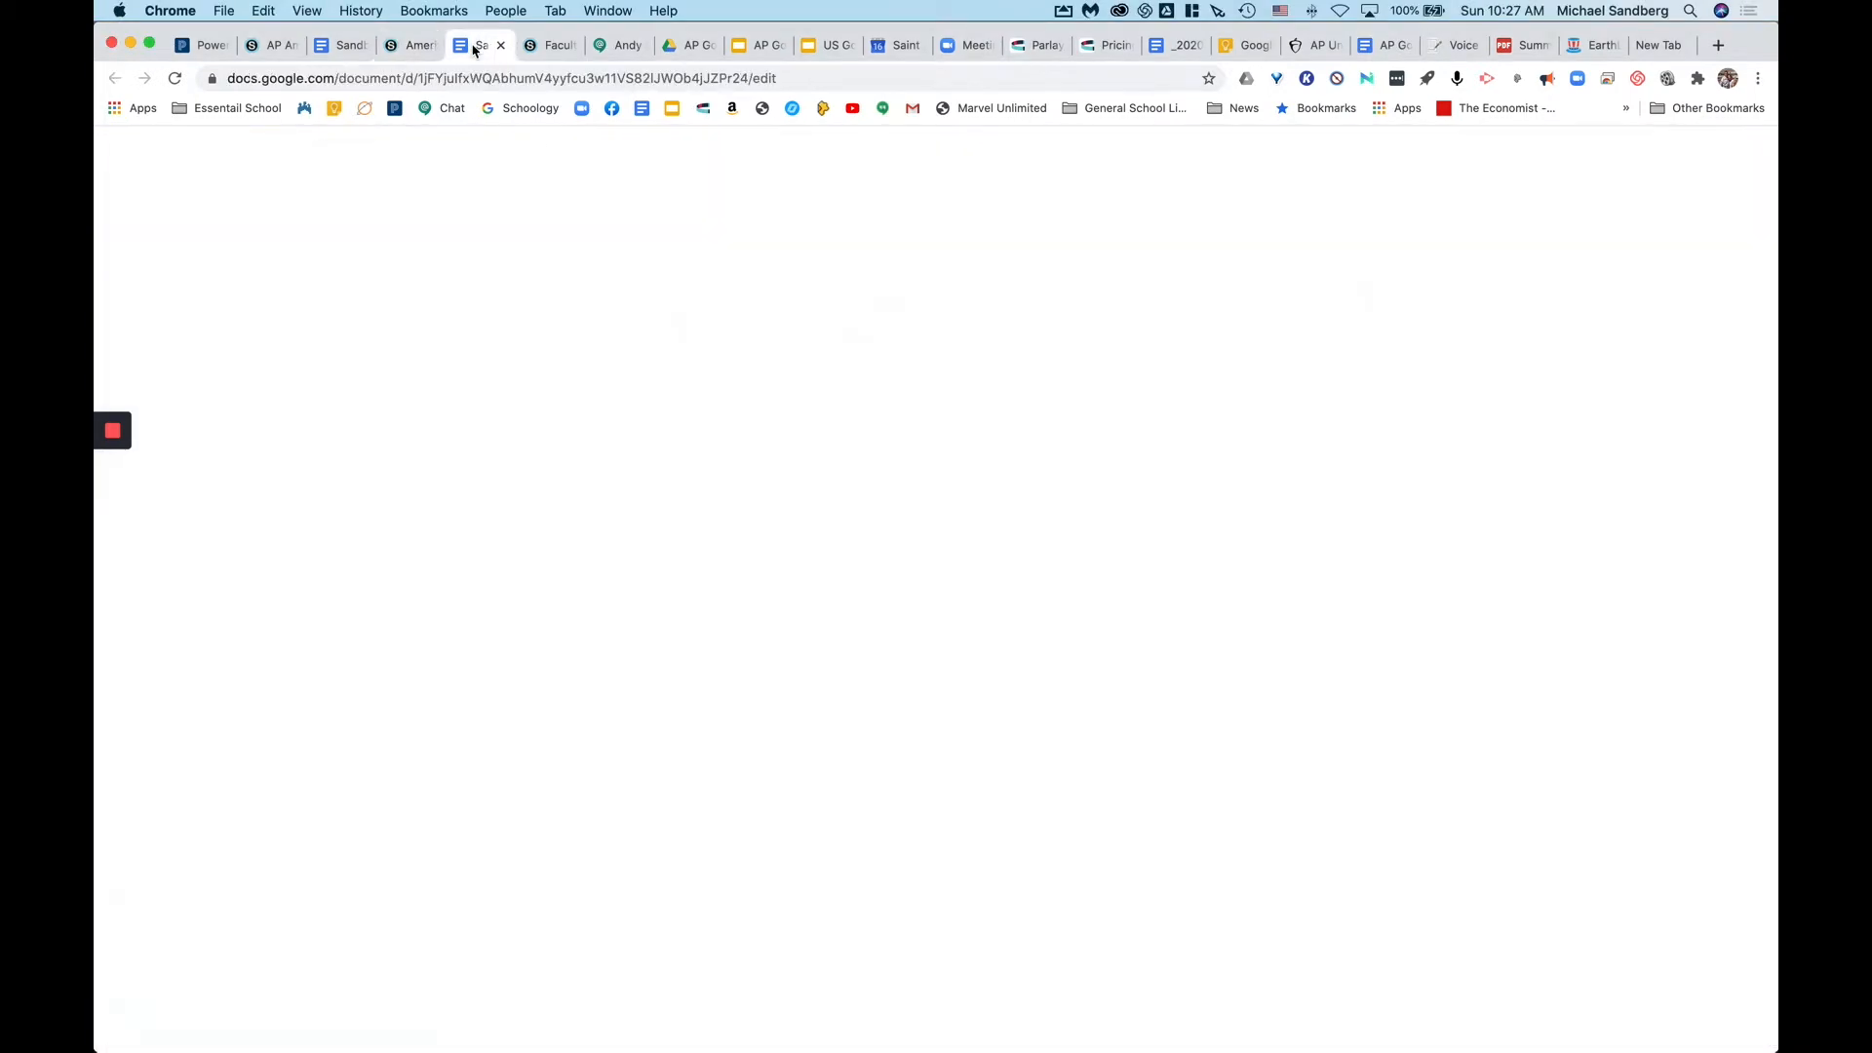
left_click(409, 45)
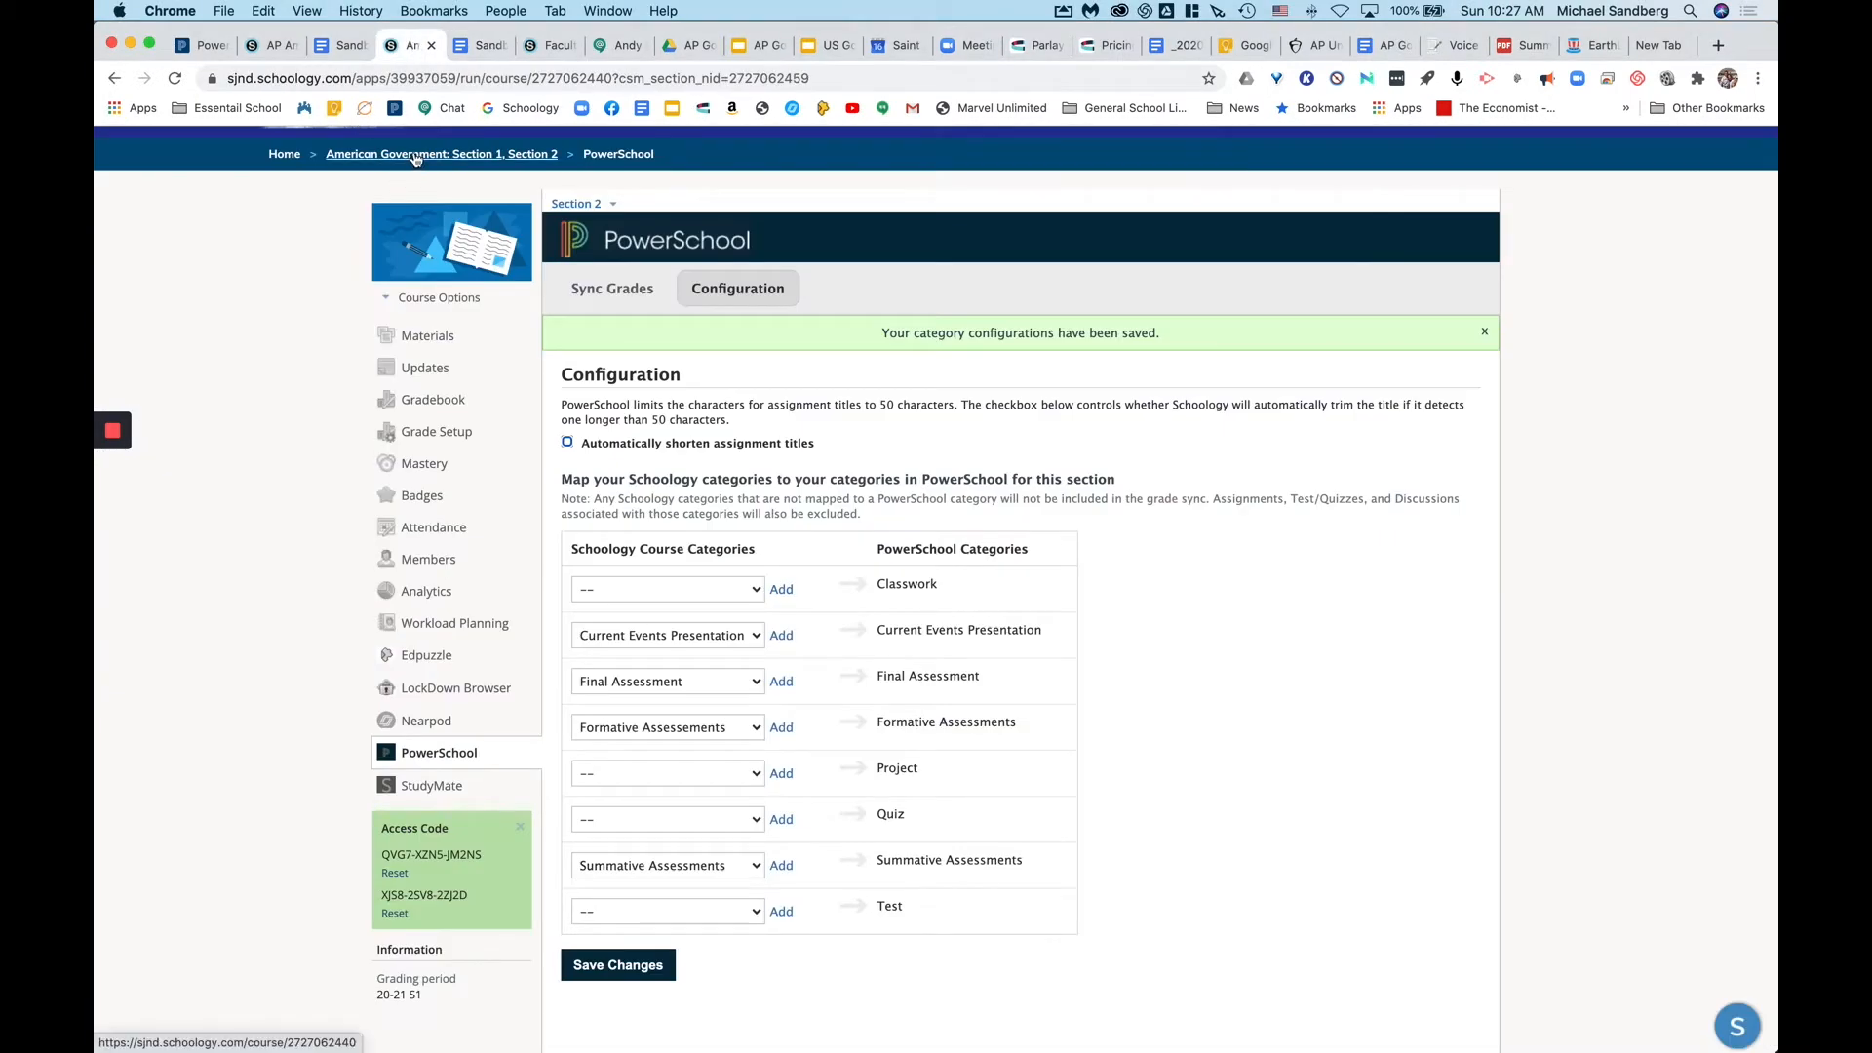
left_click(454, 166)
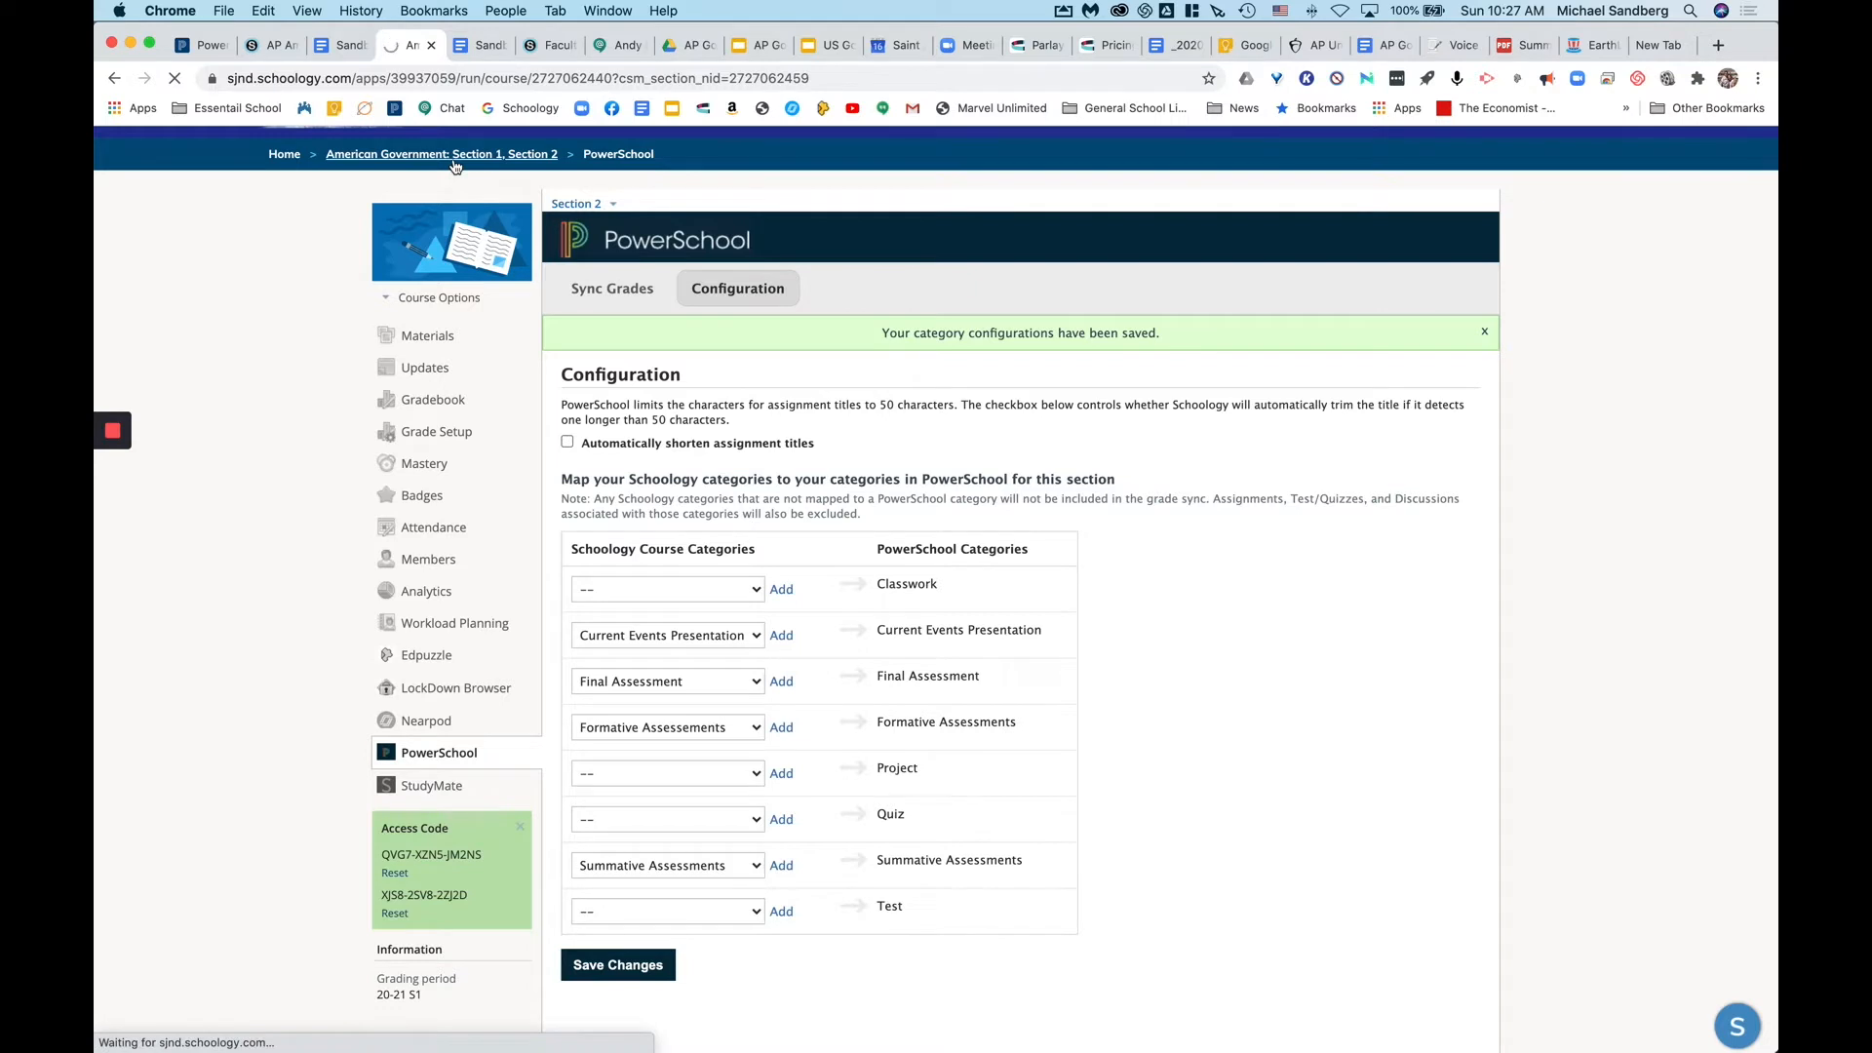
- Open the AMSCO Textbook link listed under Unit 1 Important Links and Files
scroll(637, 572, "down", 2)
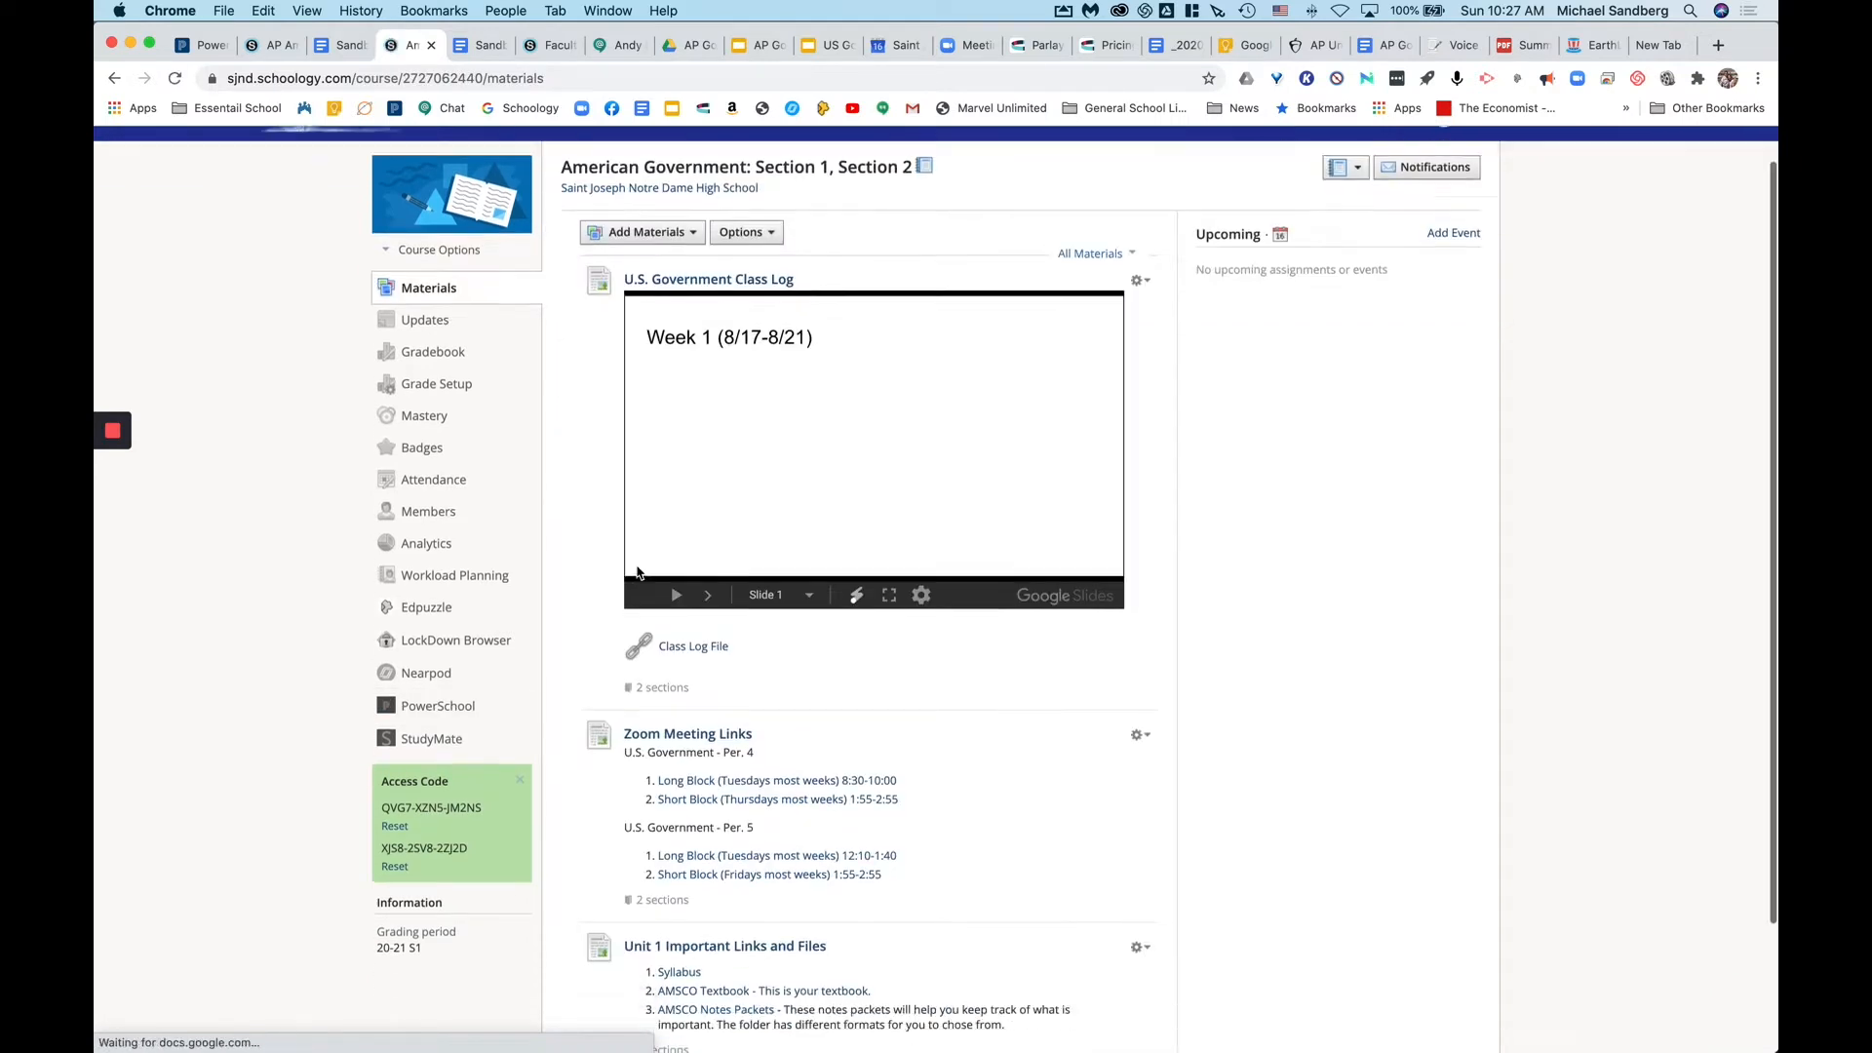
scroll(637, 572, "down", 3)
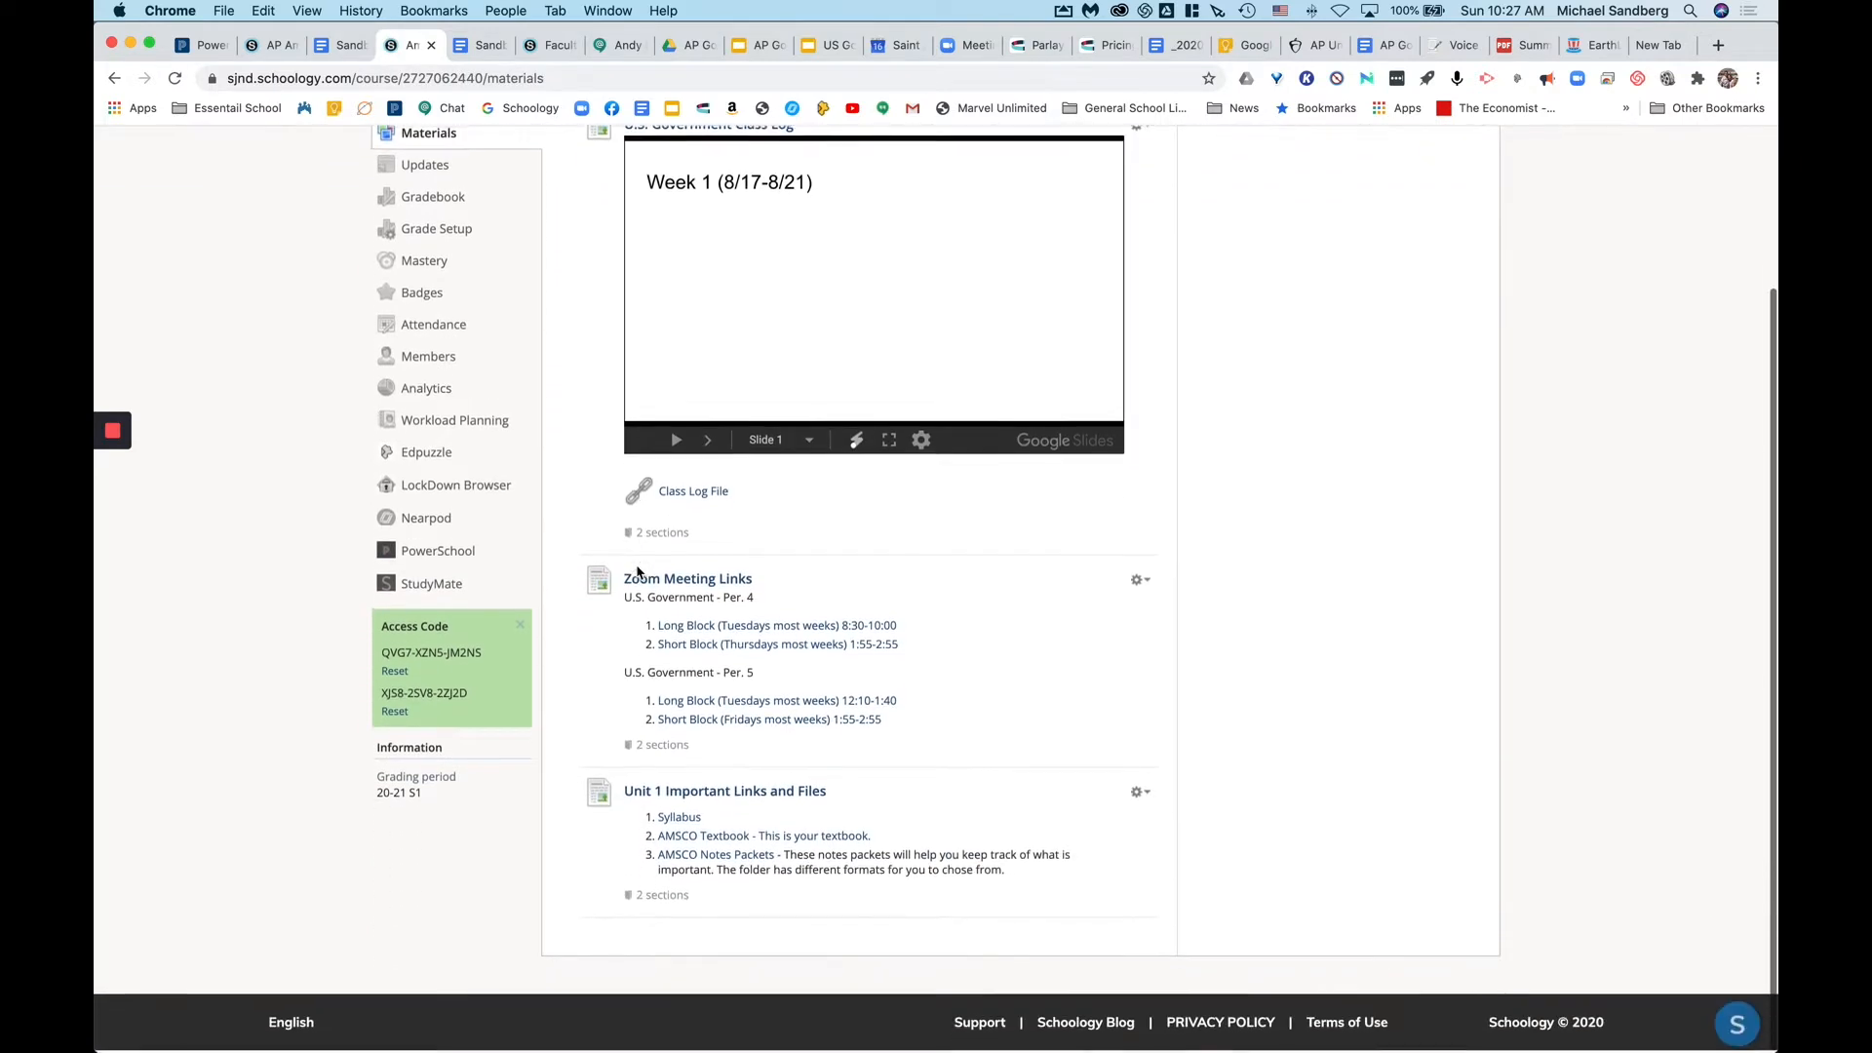
left_click(723, 840)
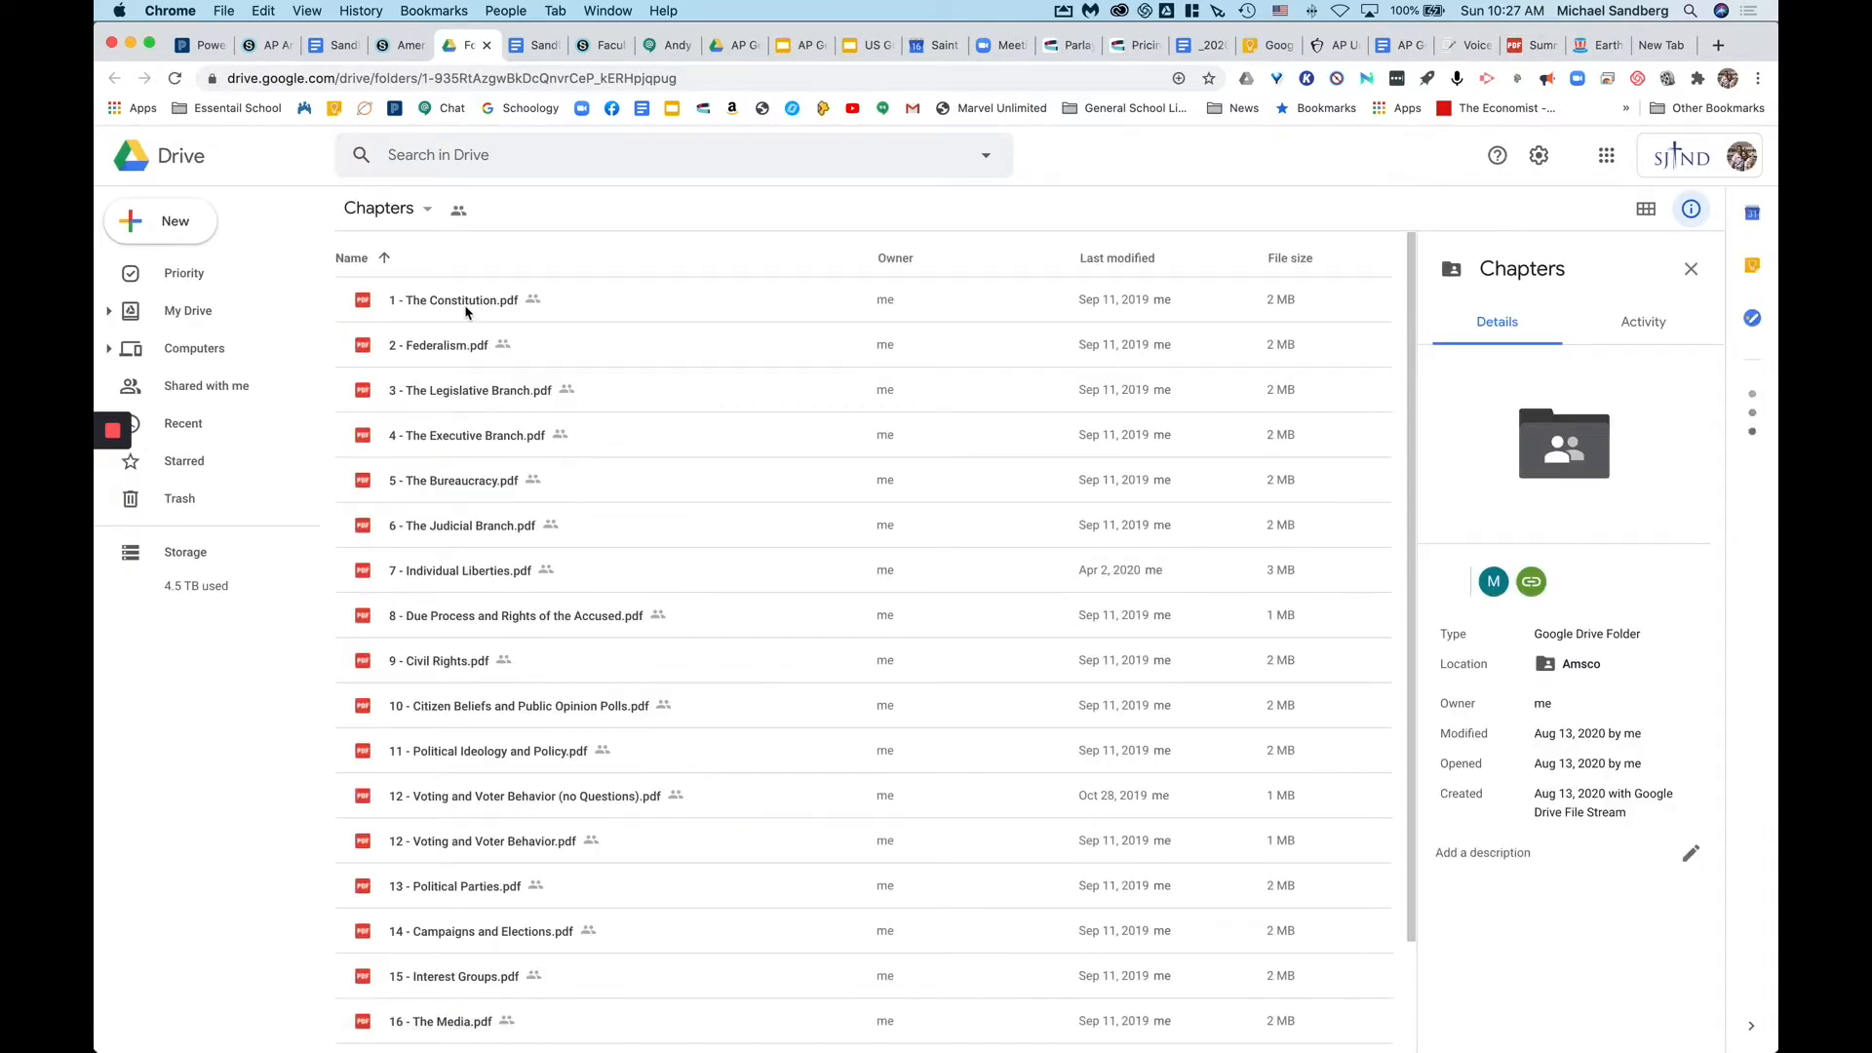
- Open "1 - The Constitution.pdf" from the Chapters folder and look through its opening pages
left_click(466, 312)
double_click(466, 312)
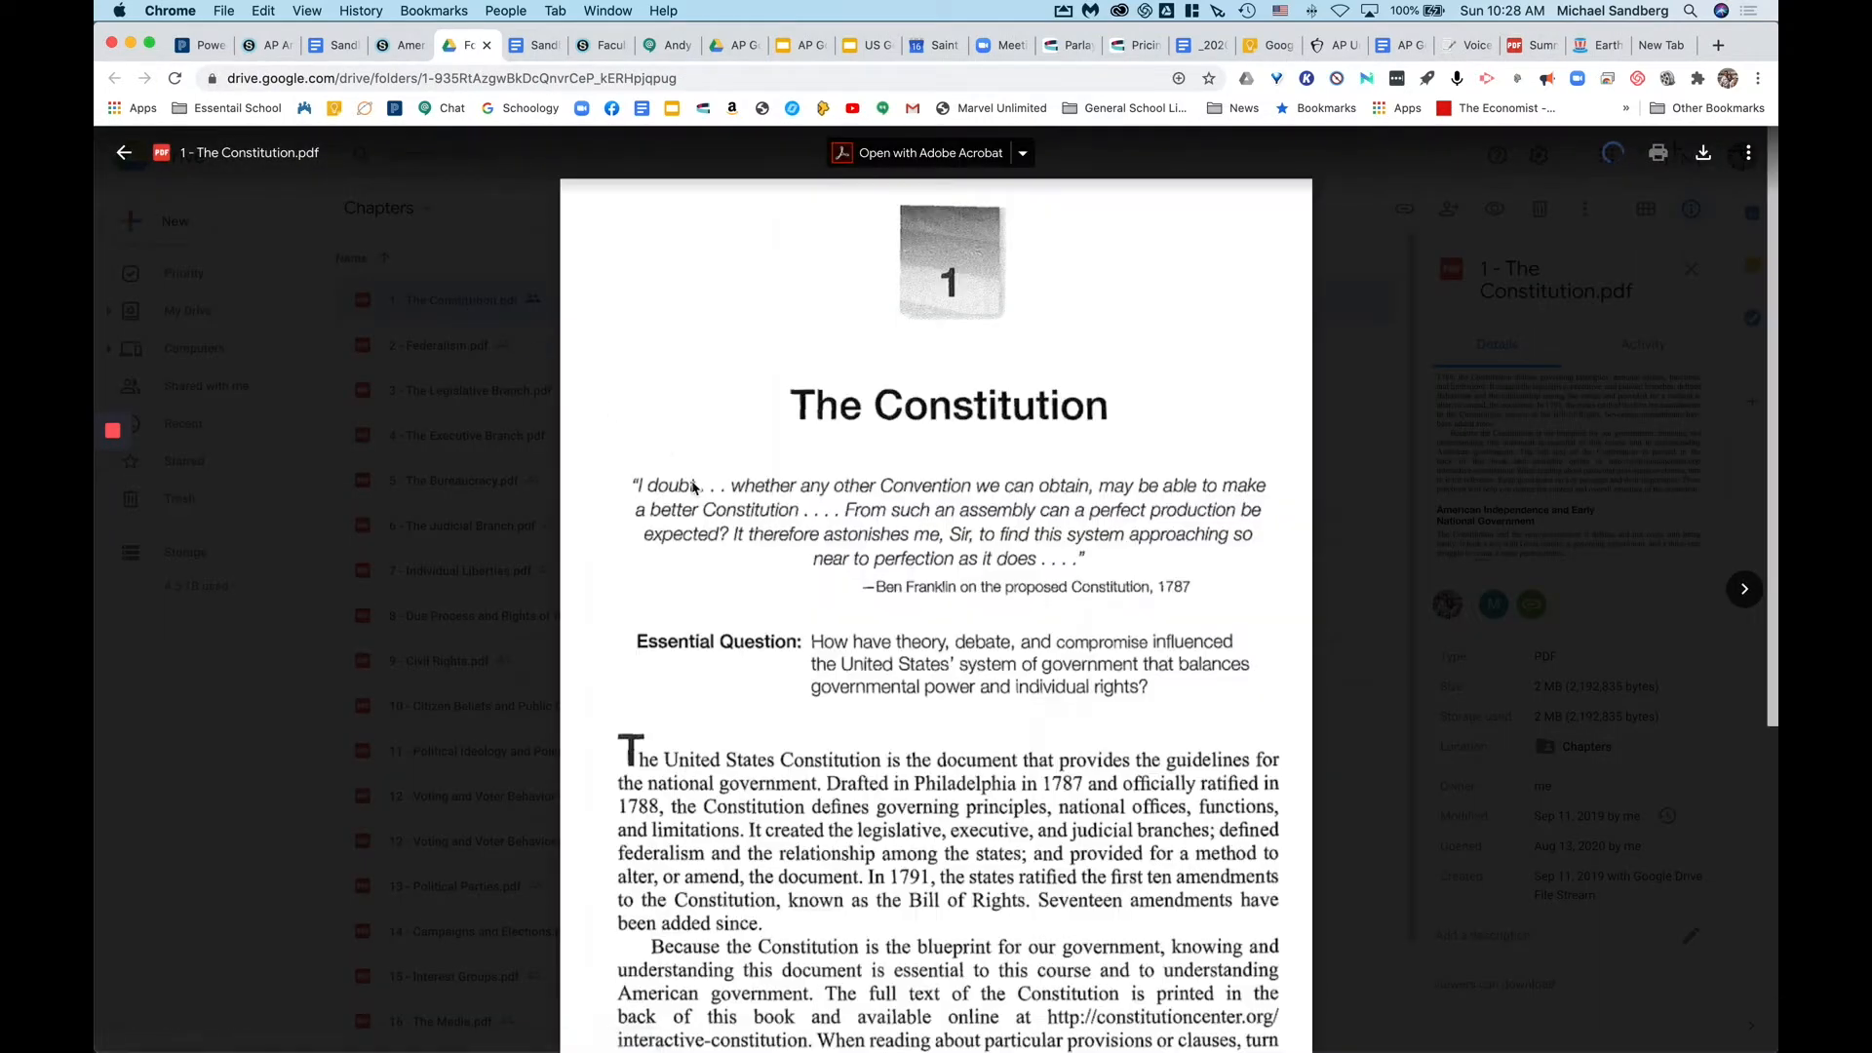
scroll(815, 634, "down", 6)
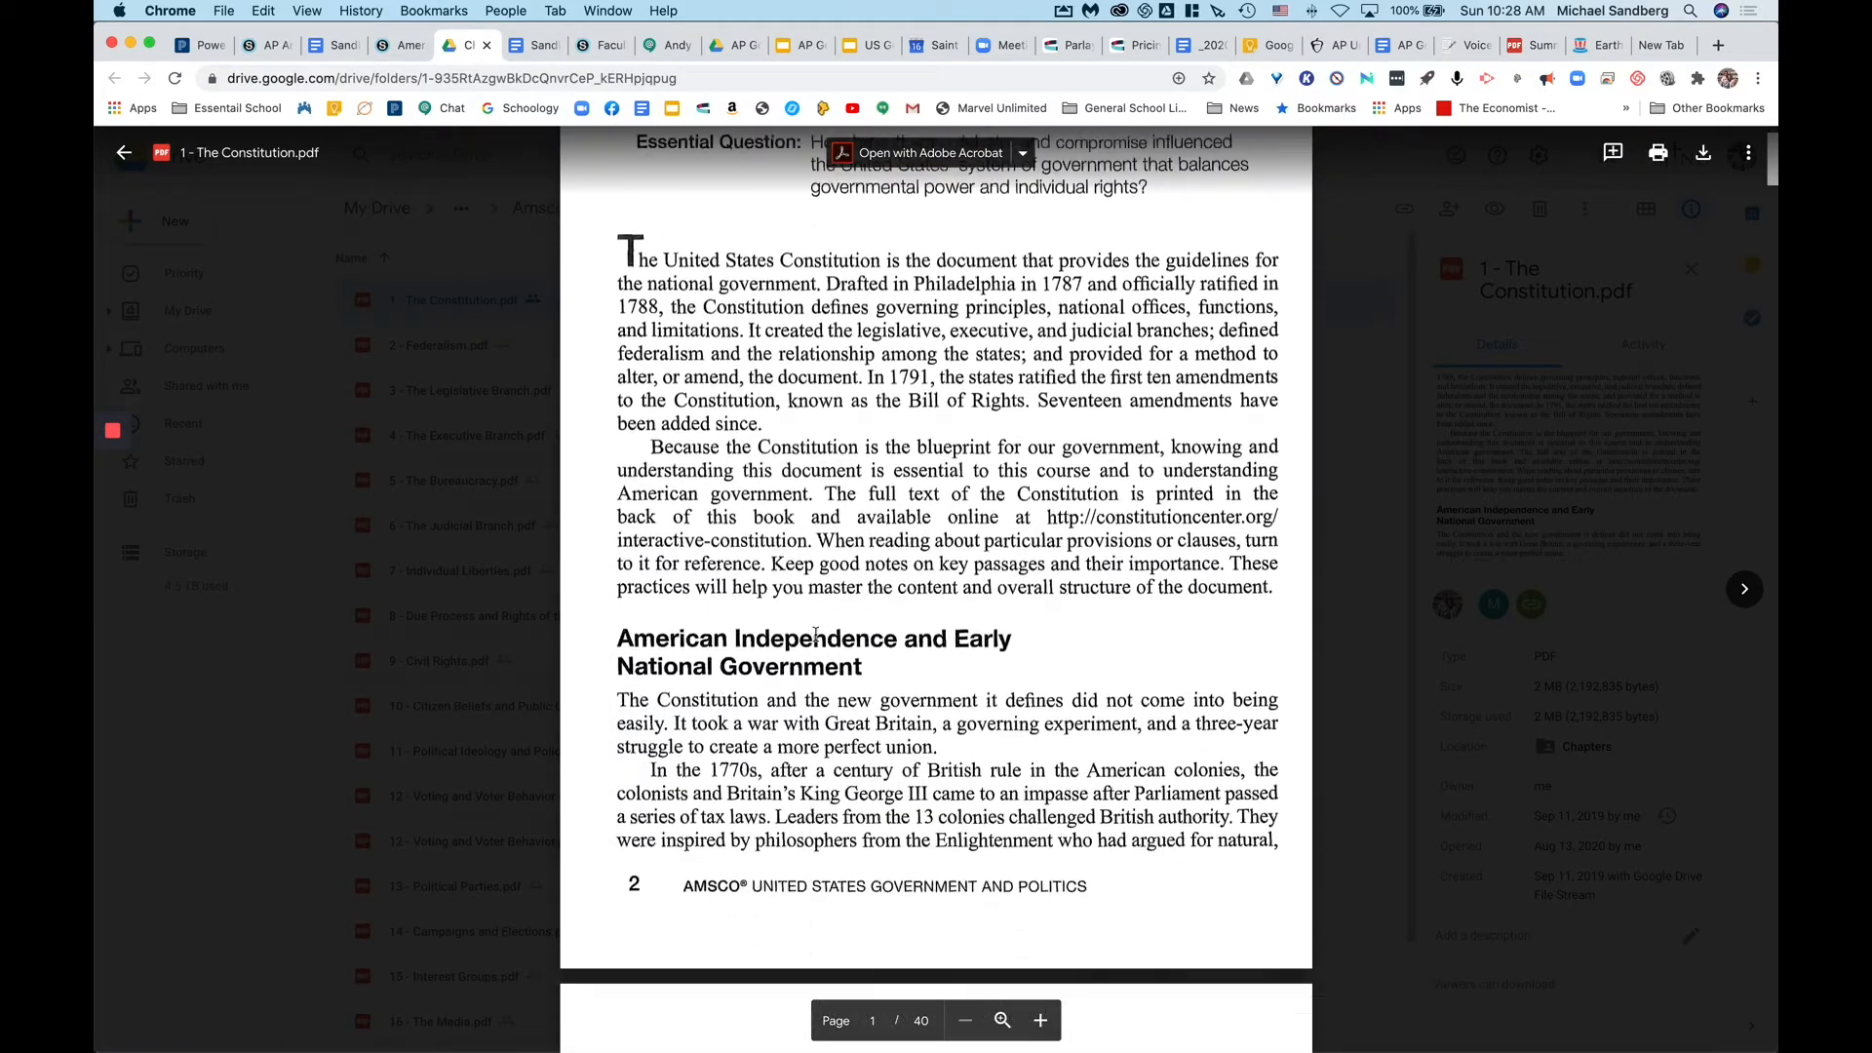
scroll(815, 634, "down", 3)
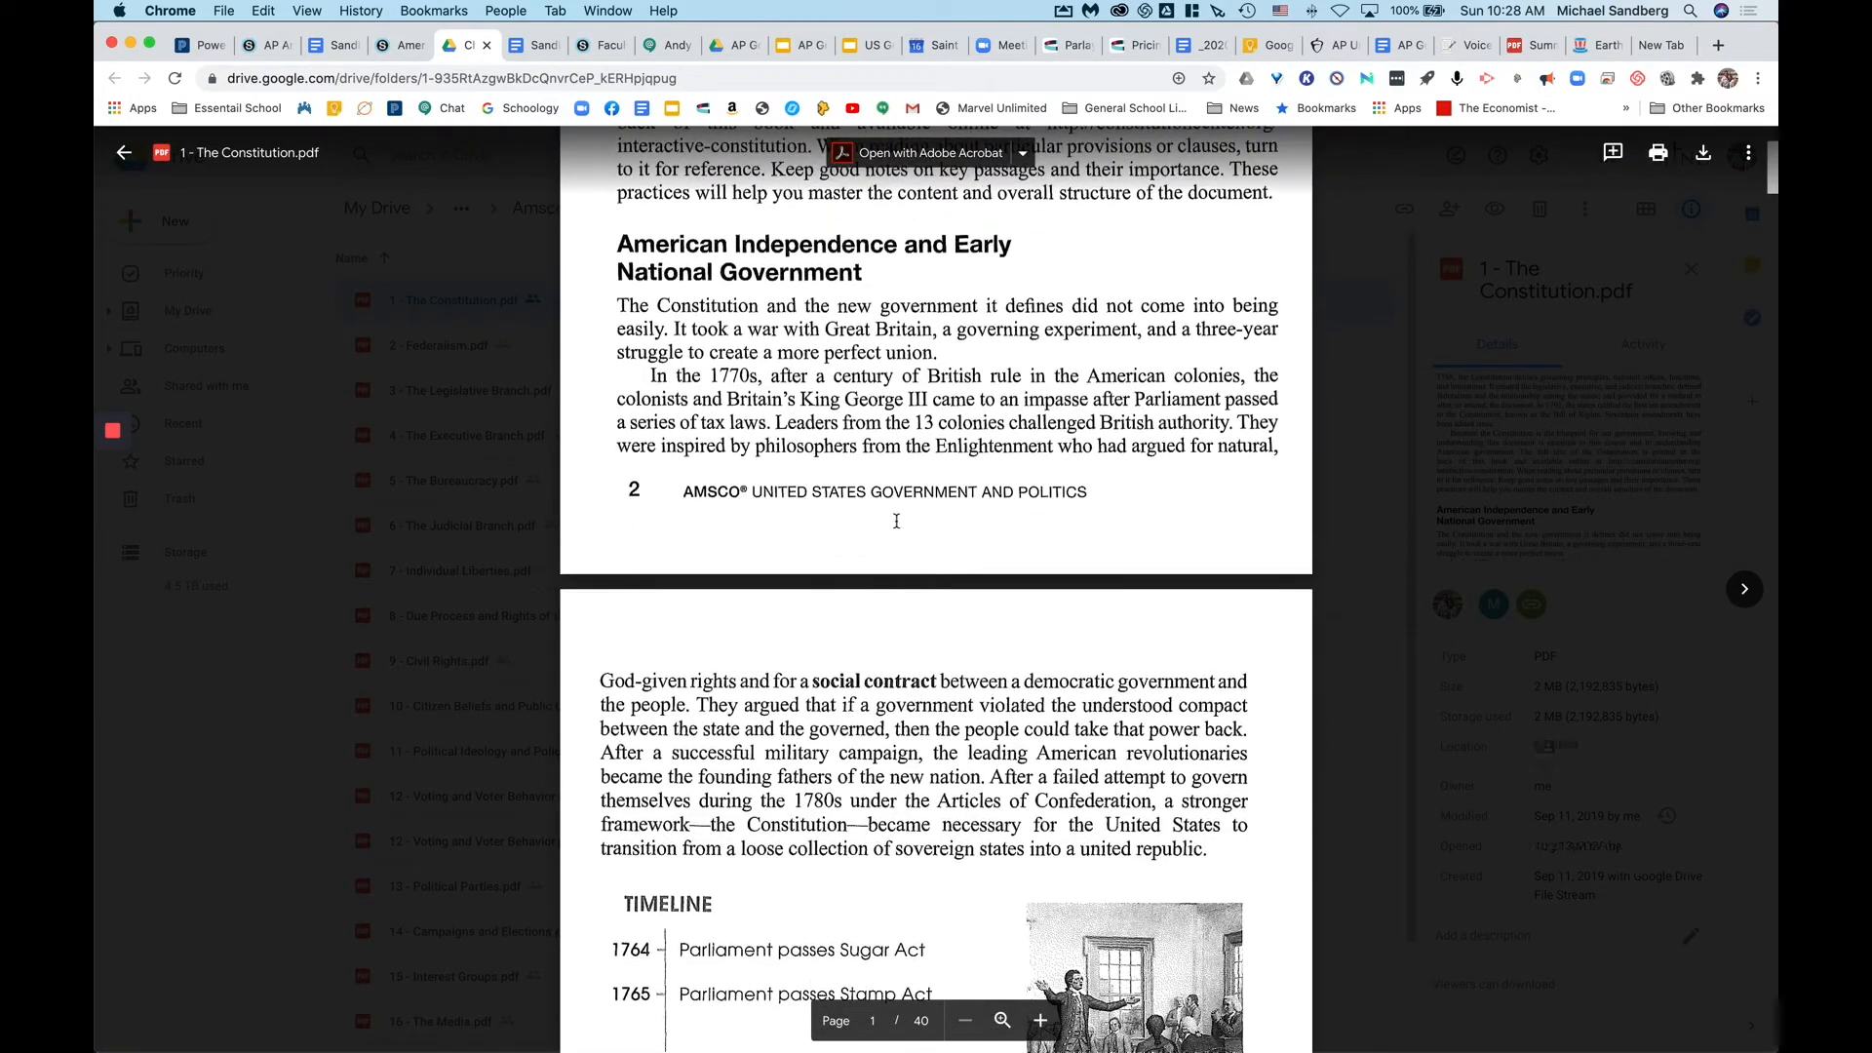
left_click_drag(809, 397, 905, 488)
left_click(904, 488)
scroll(905, 488, "down", 10)
scroll(904, 488, "down", 10)
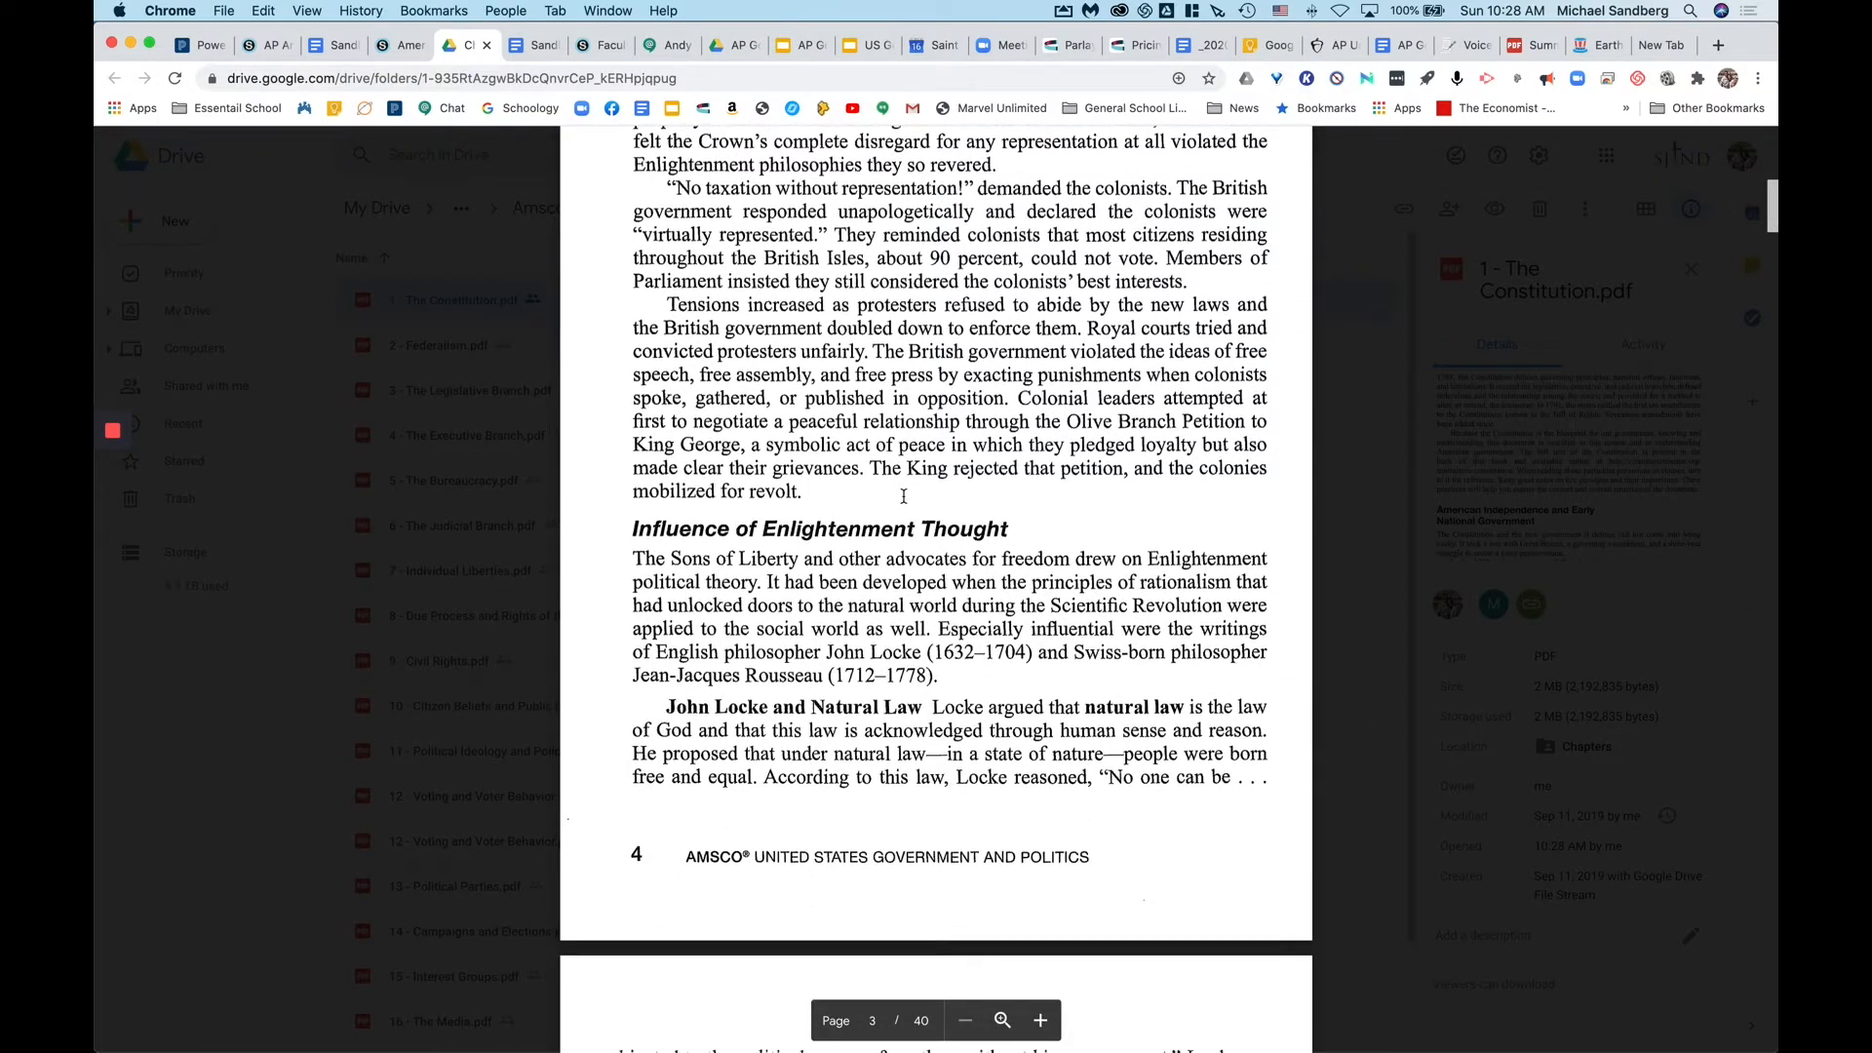
mouse_move(682, 1045)
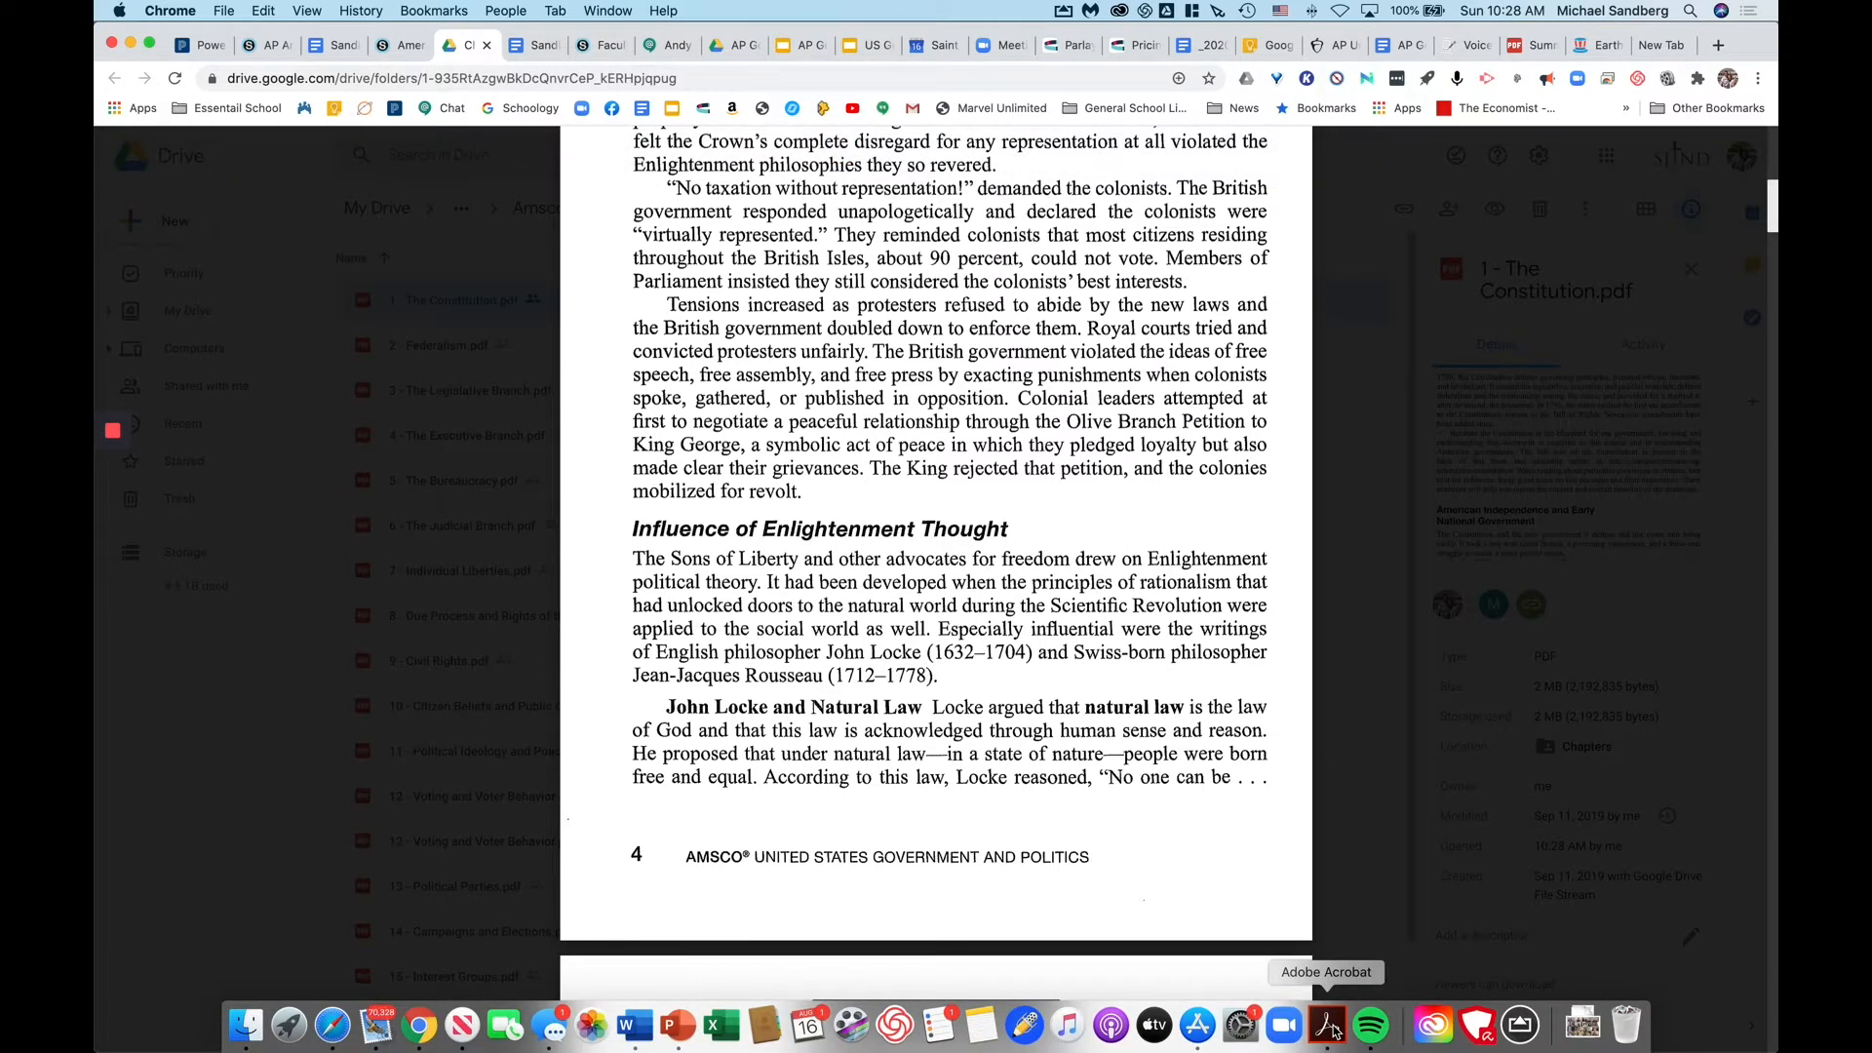
scroll(1004, 244, "up", 8)
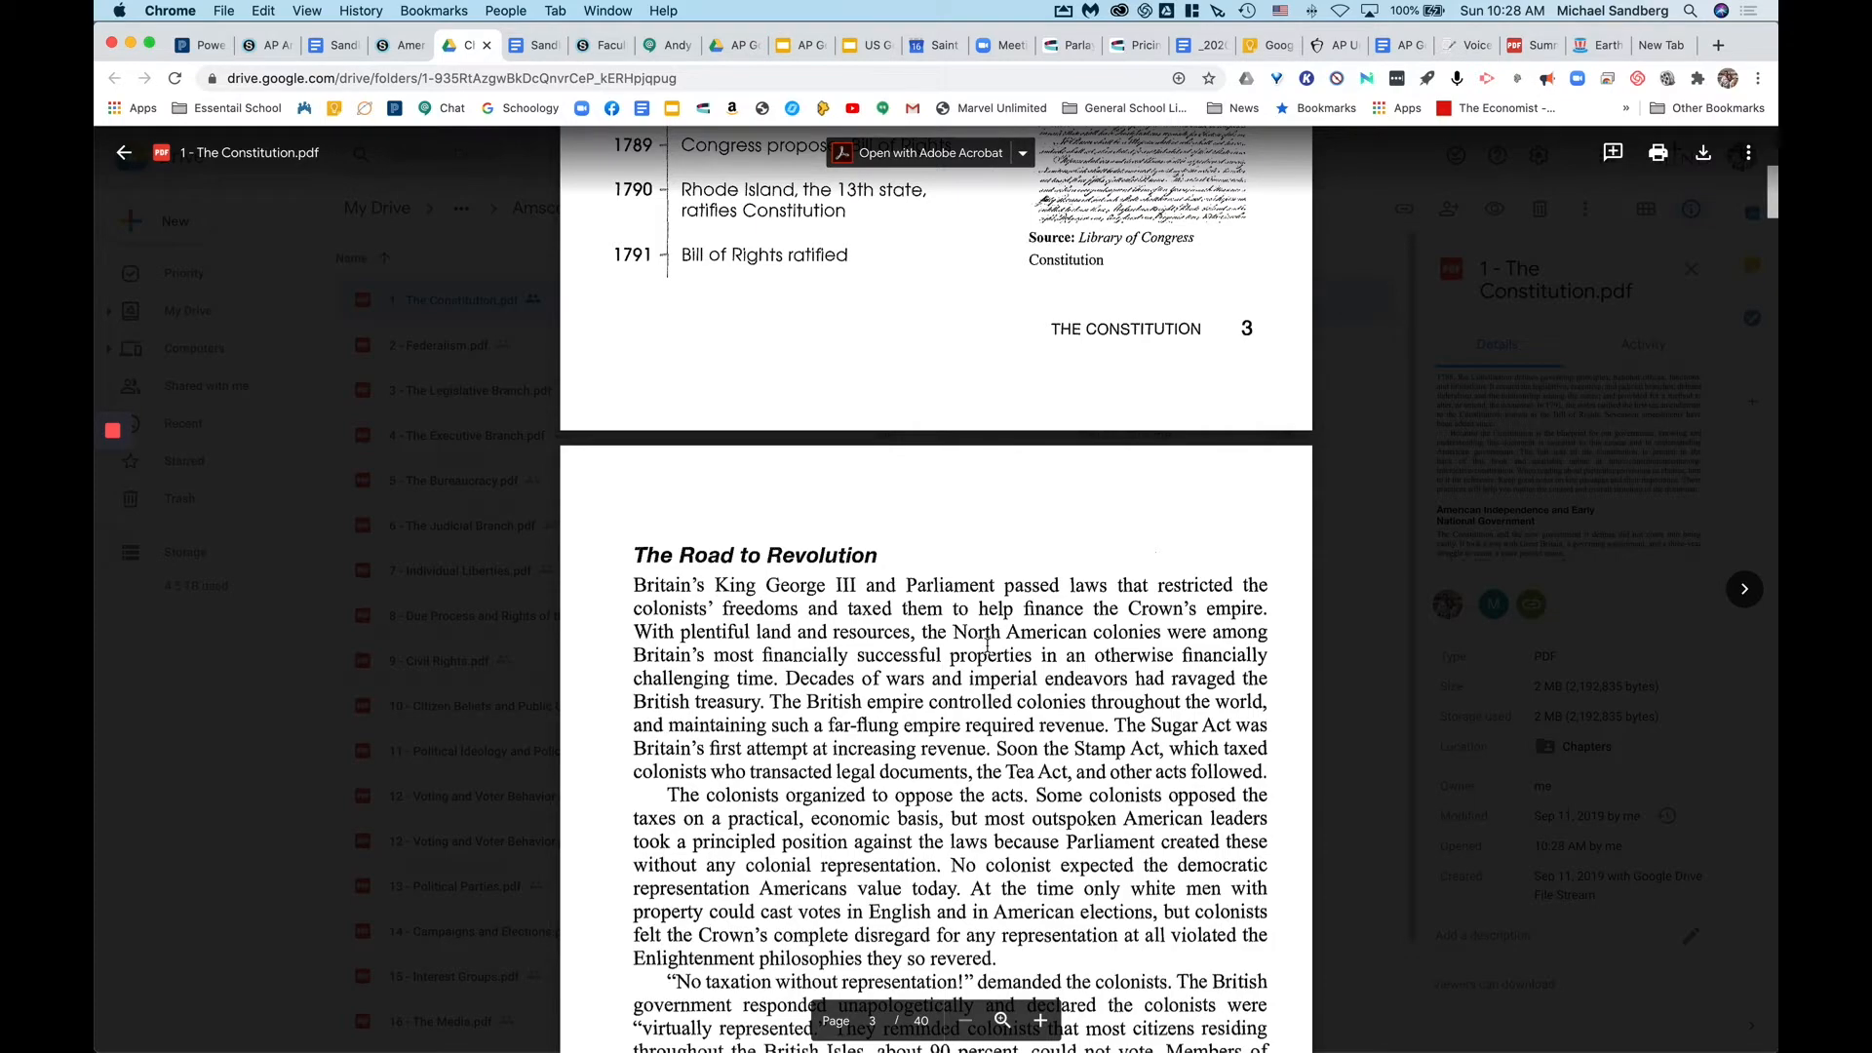
scroll(1158, 971, "down", 4)
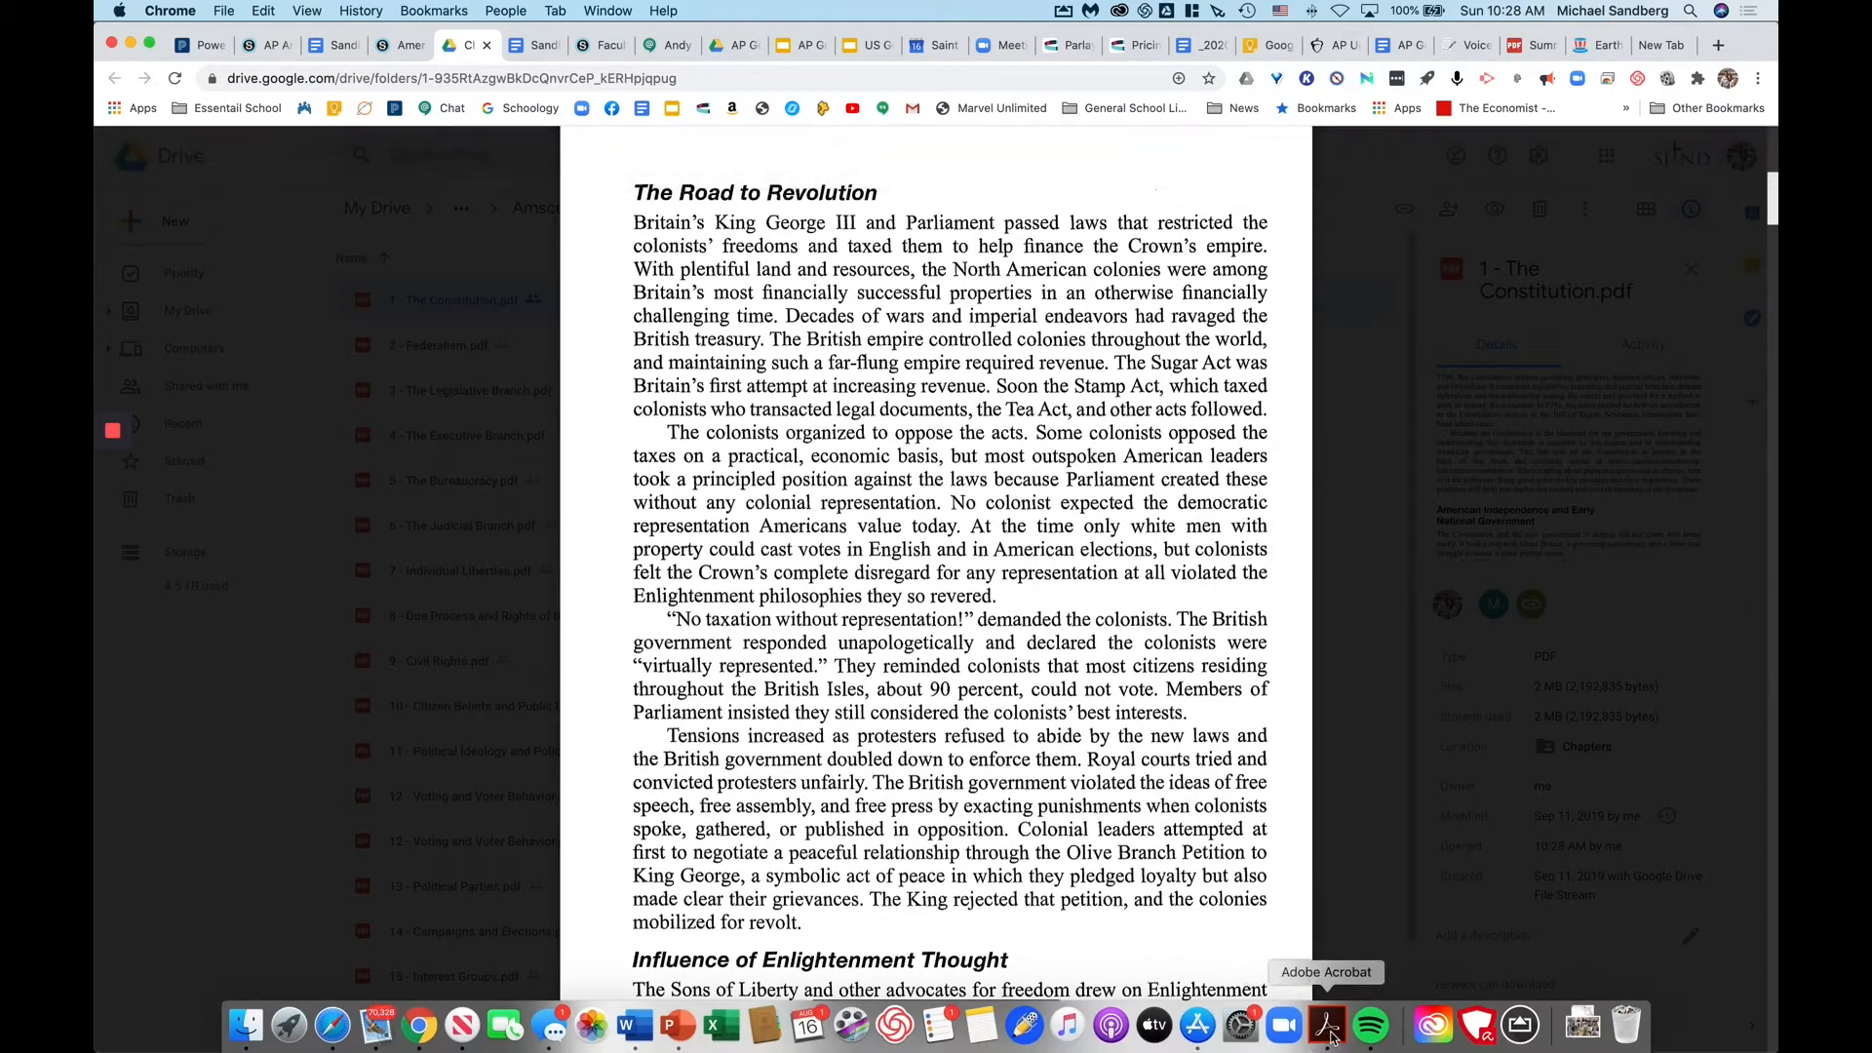
- Switch to Adobe Acrobat and view the page thumbnails of American Politics Today.pdf, returning to its bookmarks
left_click(1329, 1028)
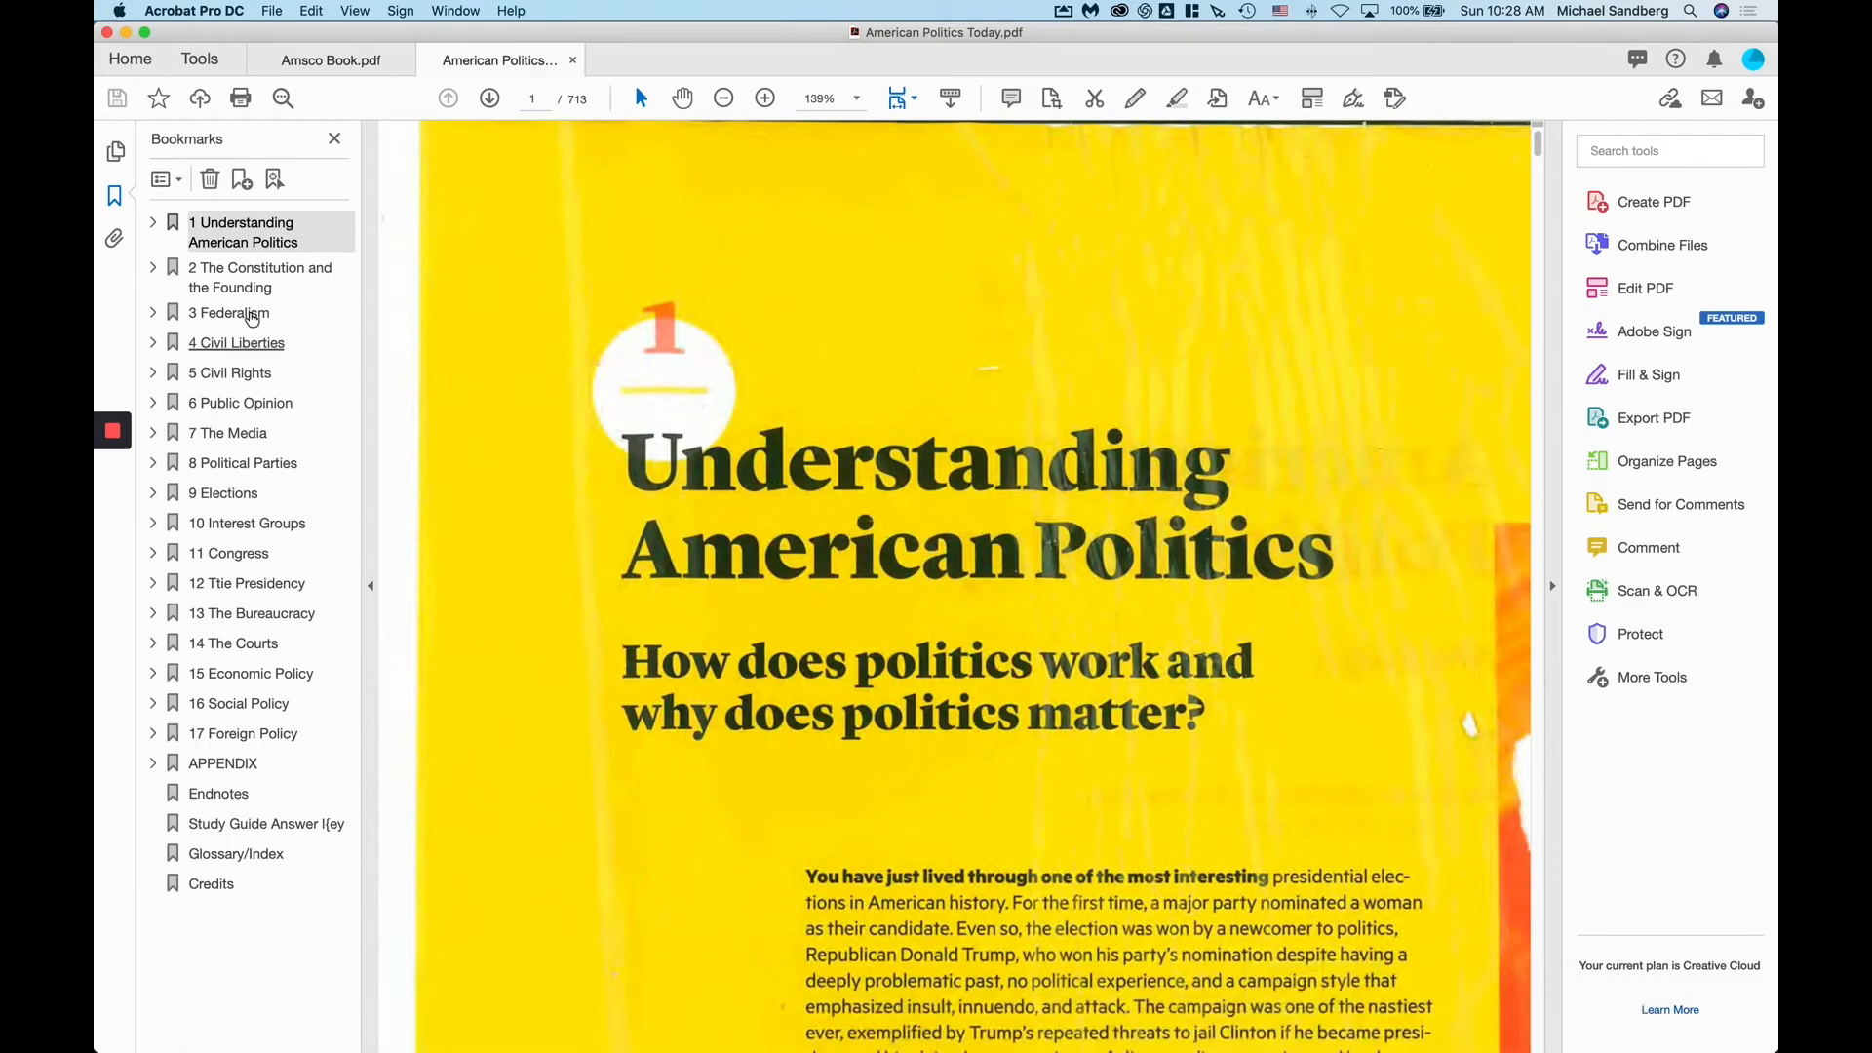
left_click(116, 151)
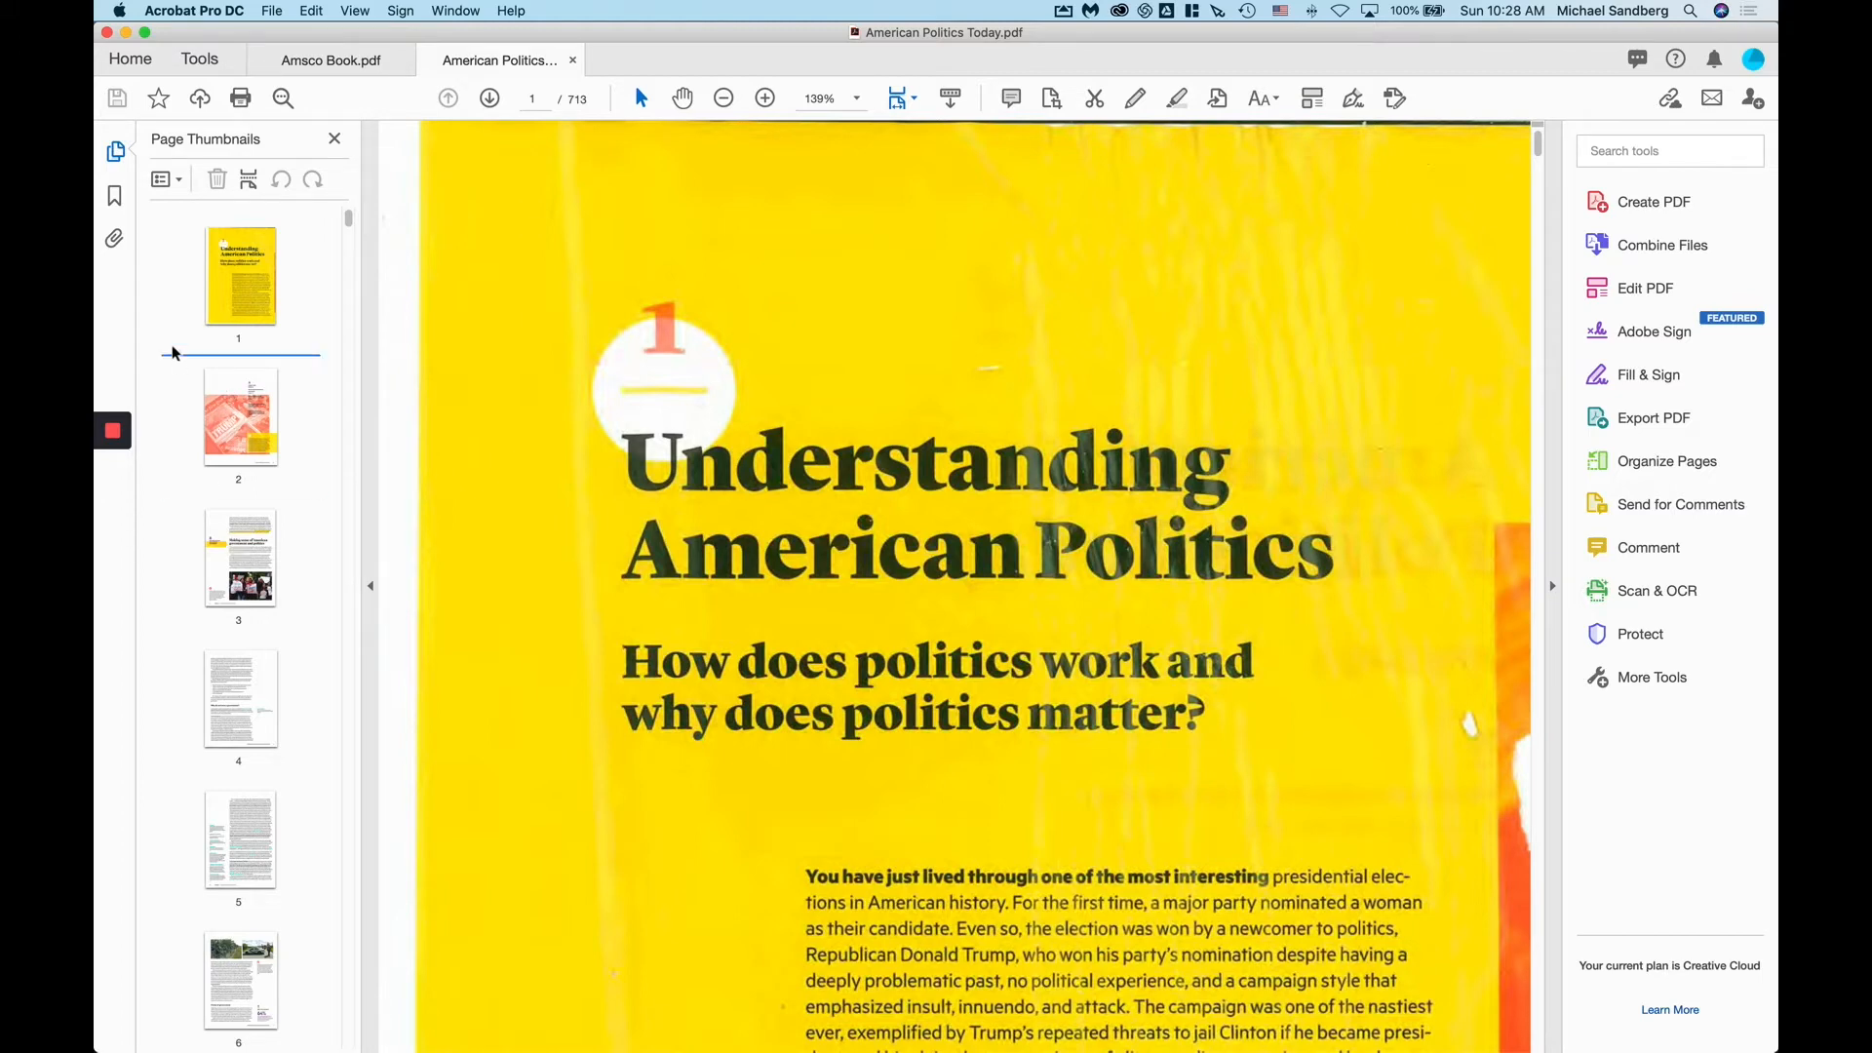
left_click(115, 197)
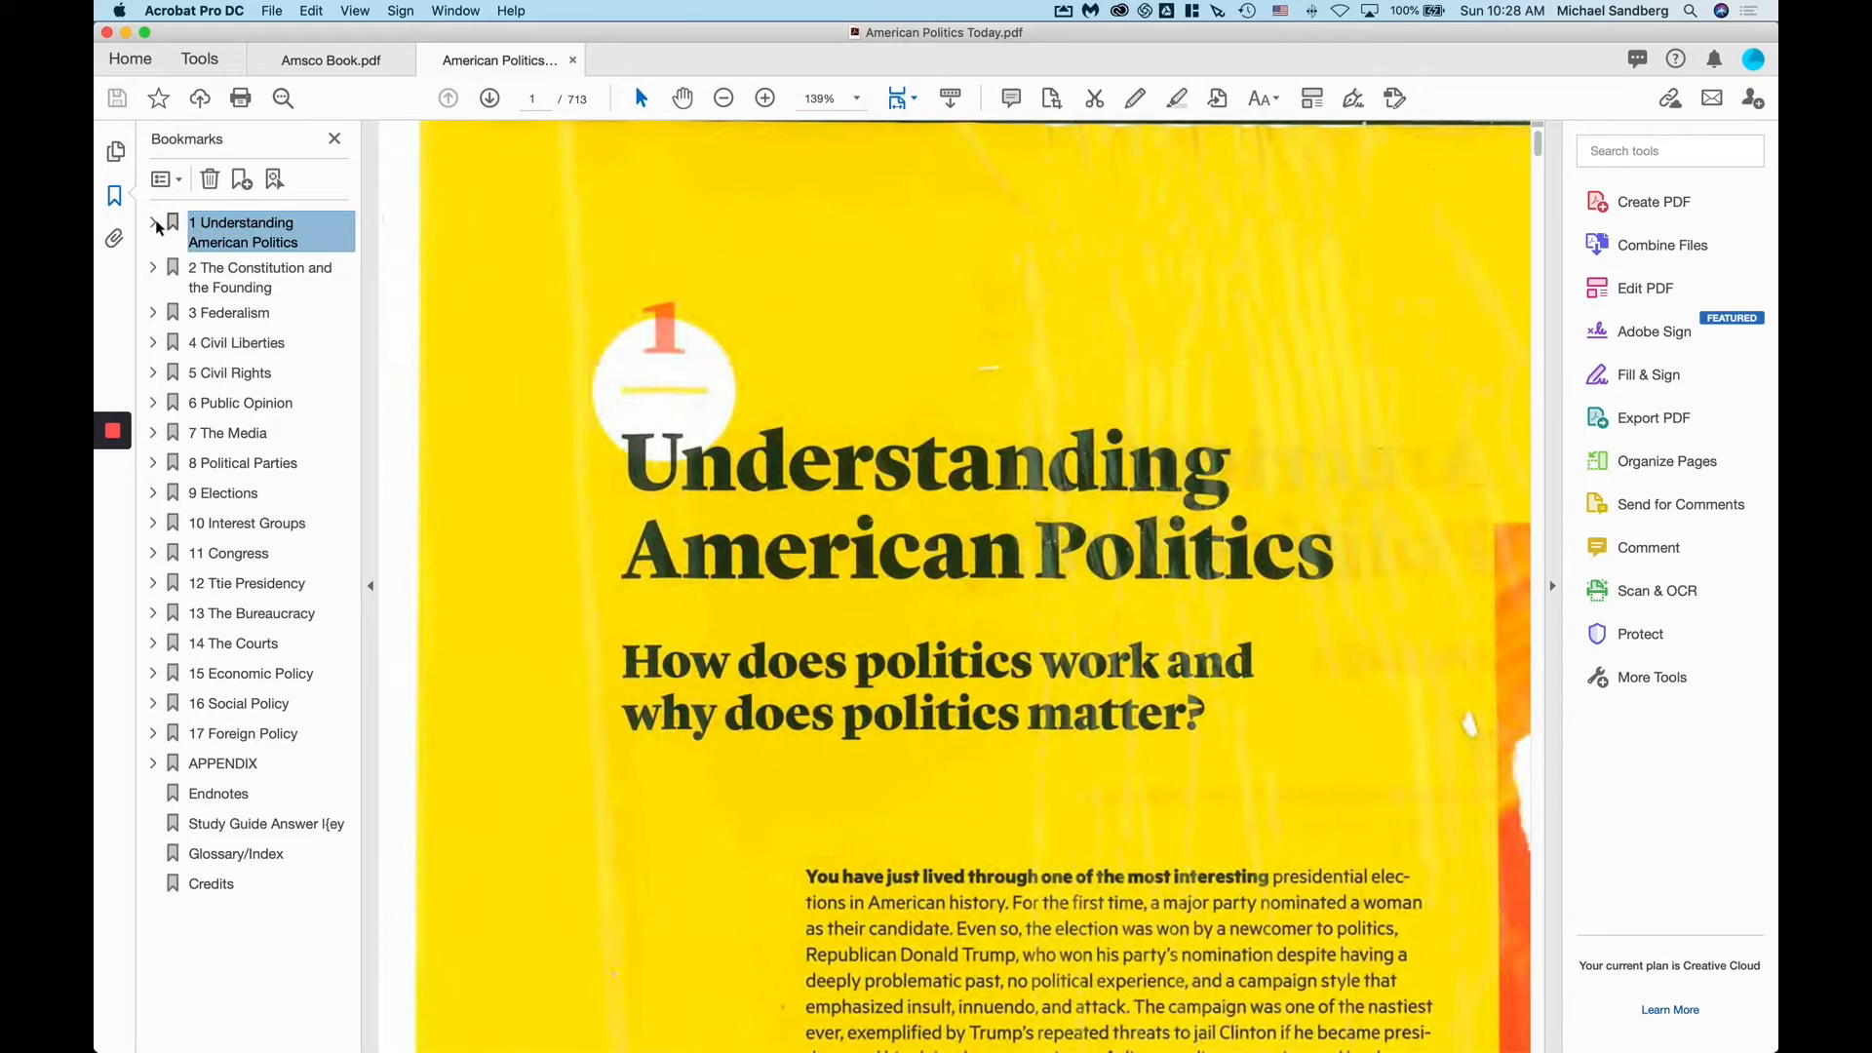
- Expand the "1 Understanding American Politics" bookmark, go to its "What is politics" section and examine the enlarged page
left_click(154, 223)
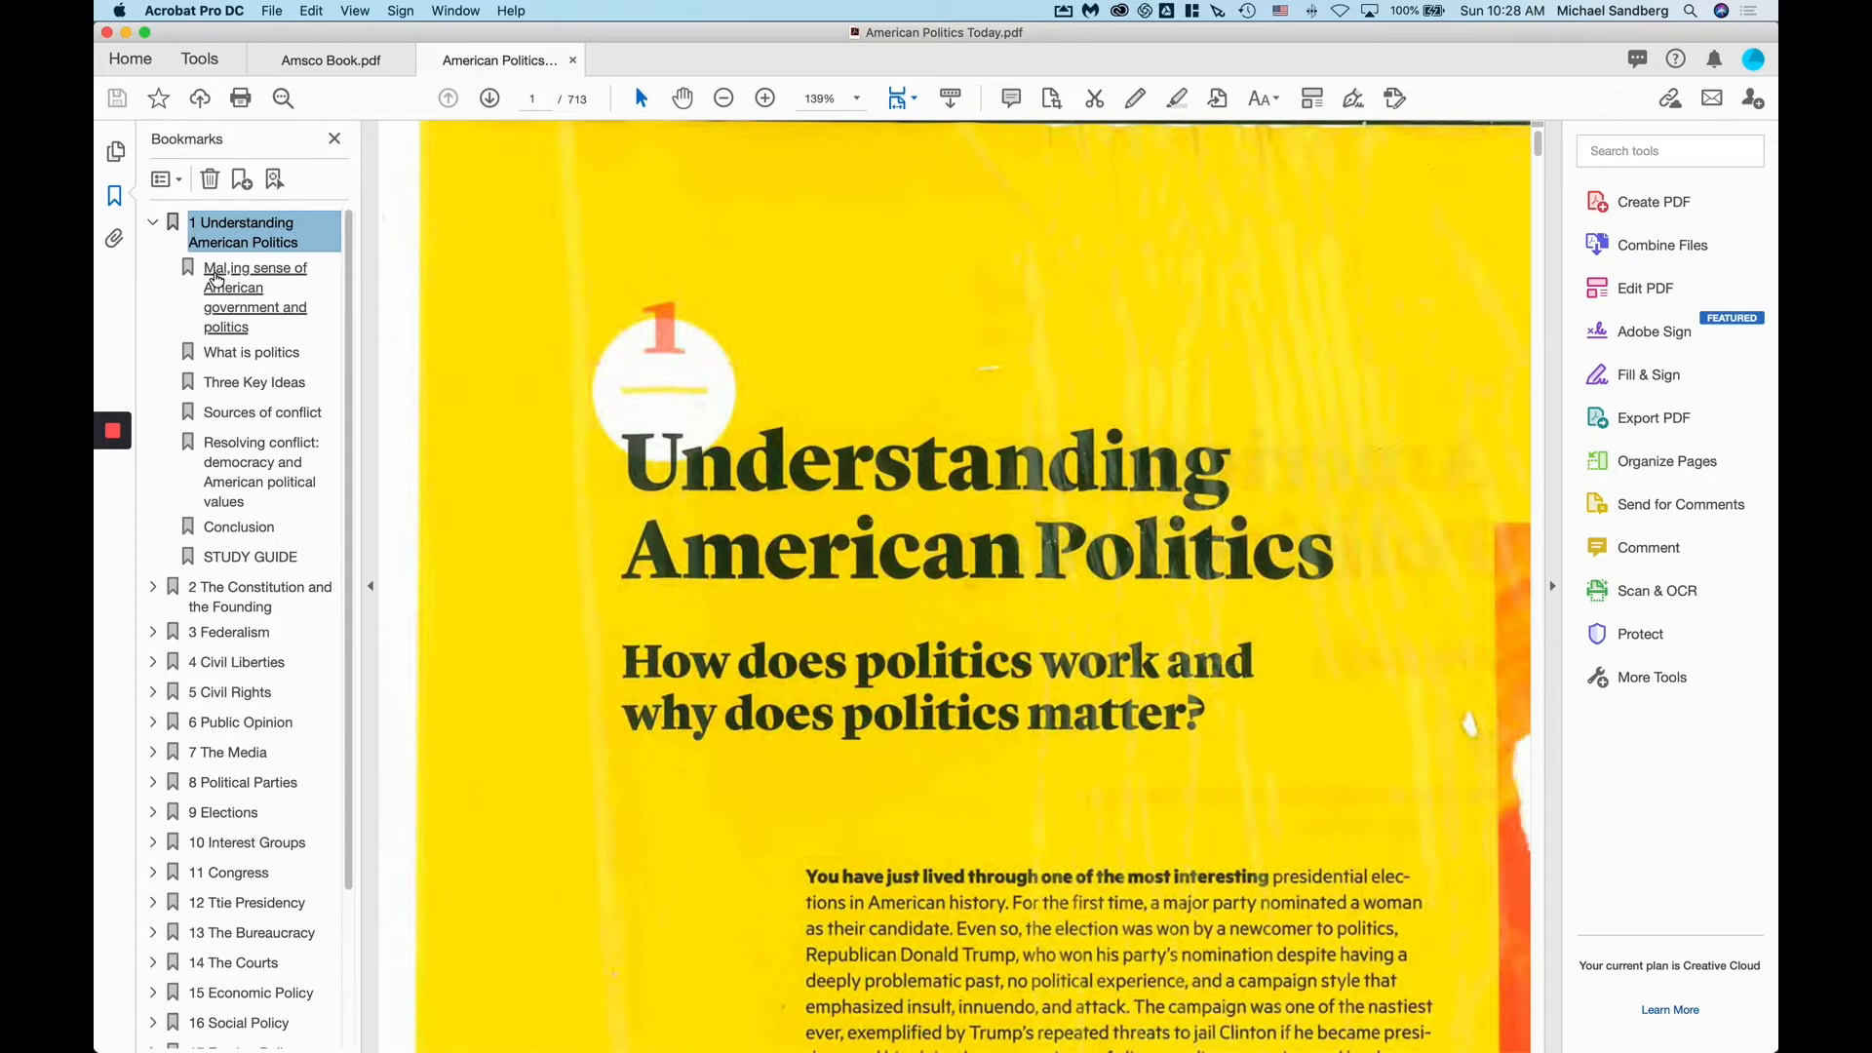
left_click(226, 358)
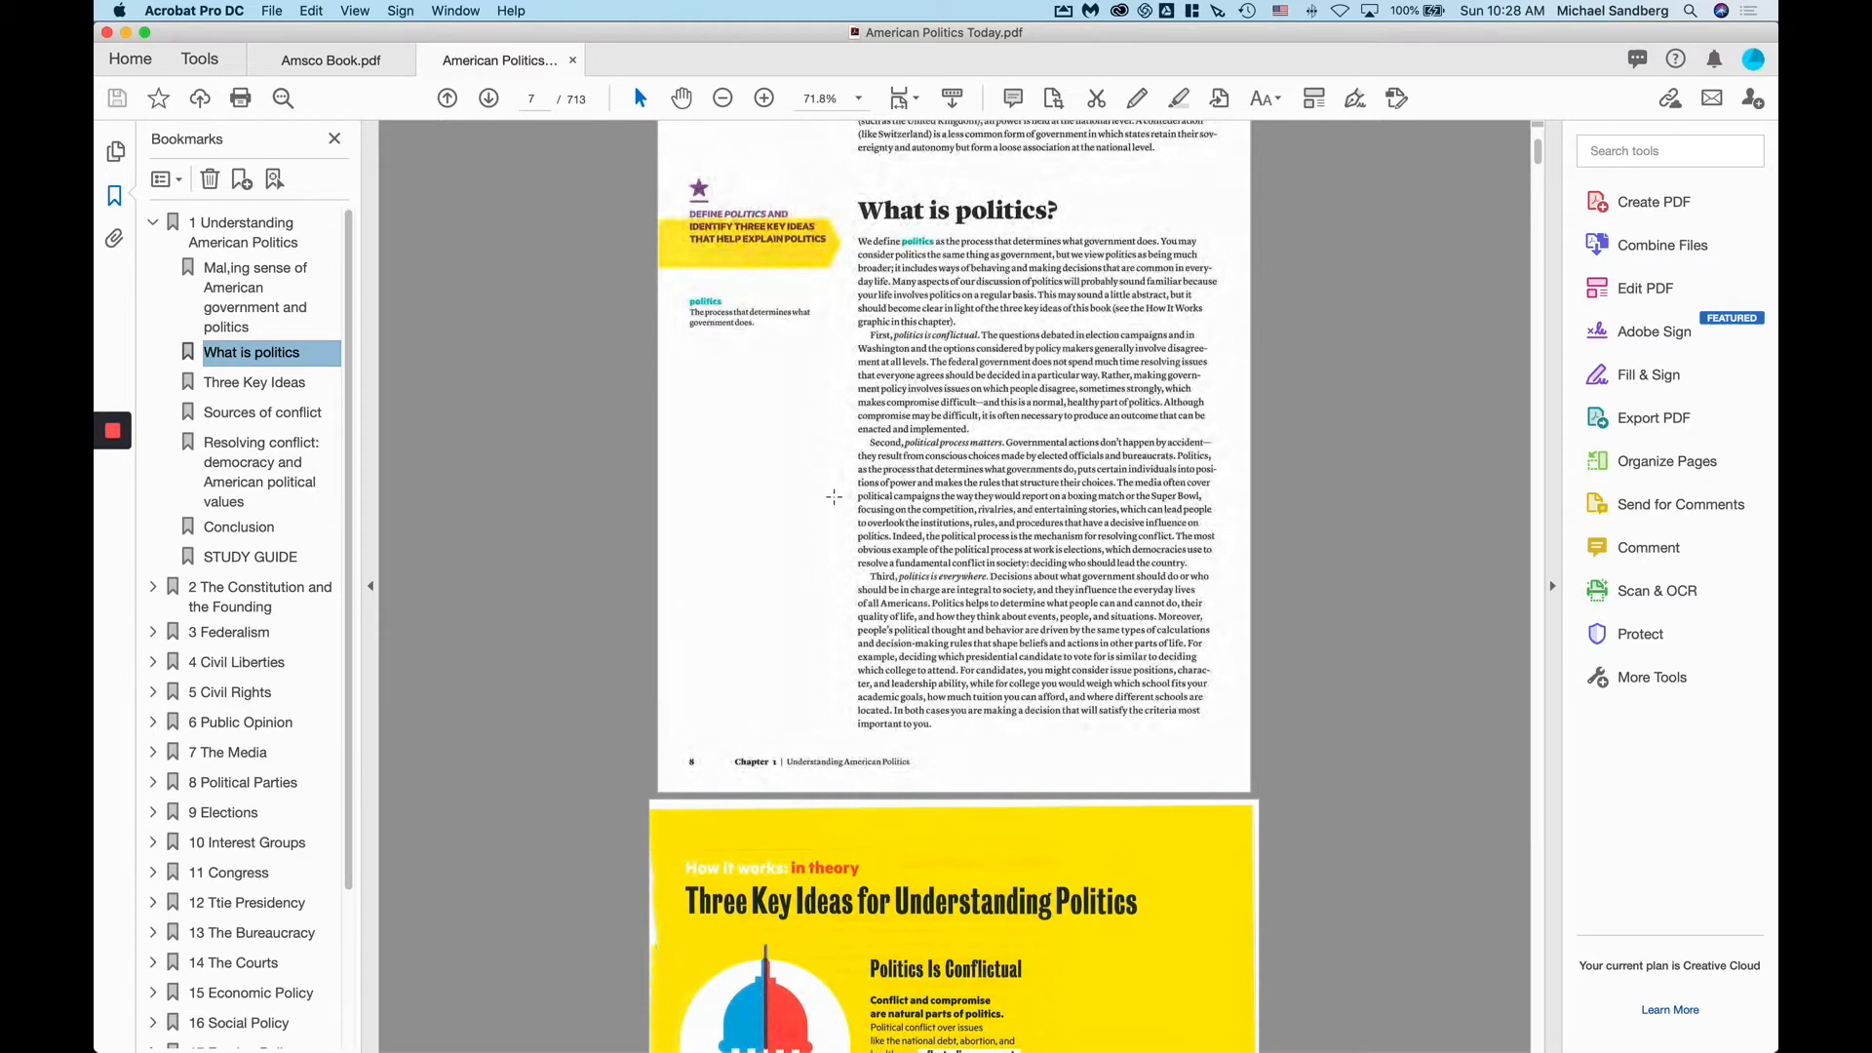
scroll(833, 498, "up", 1)
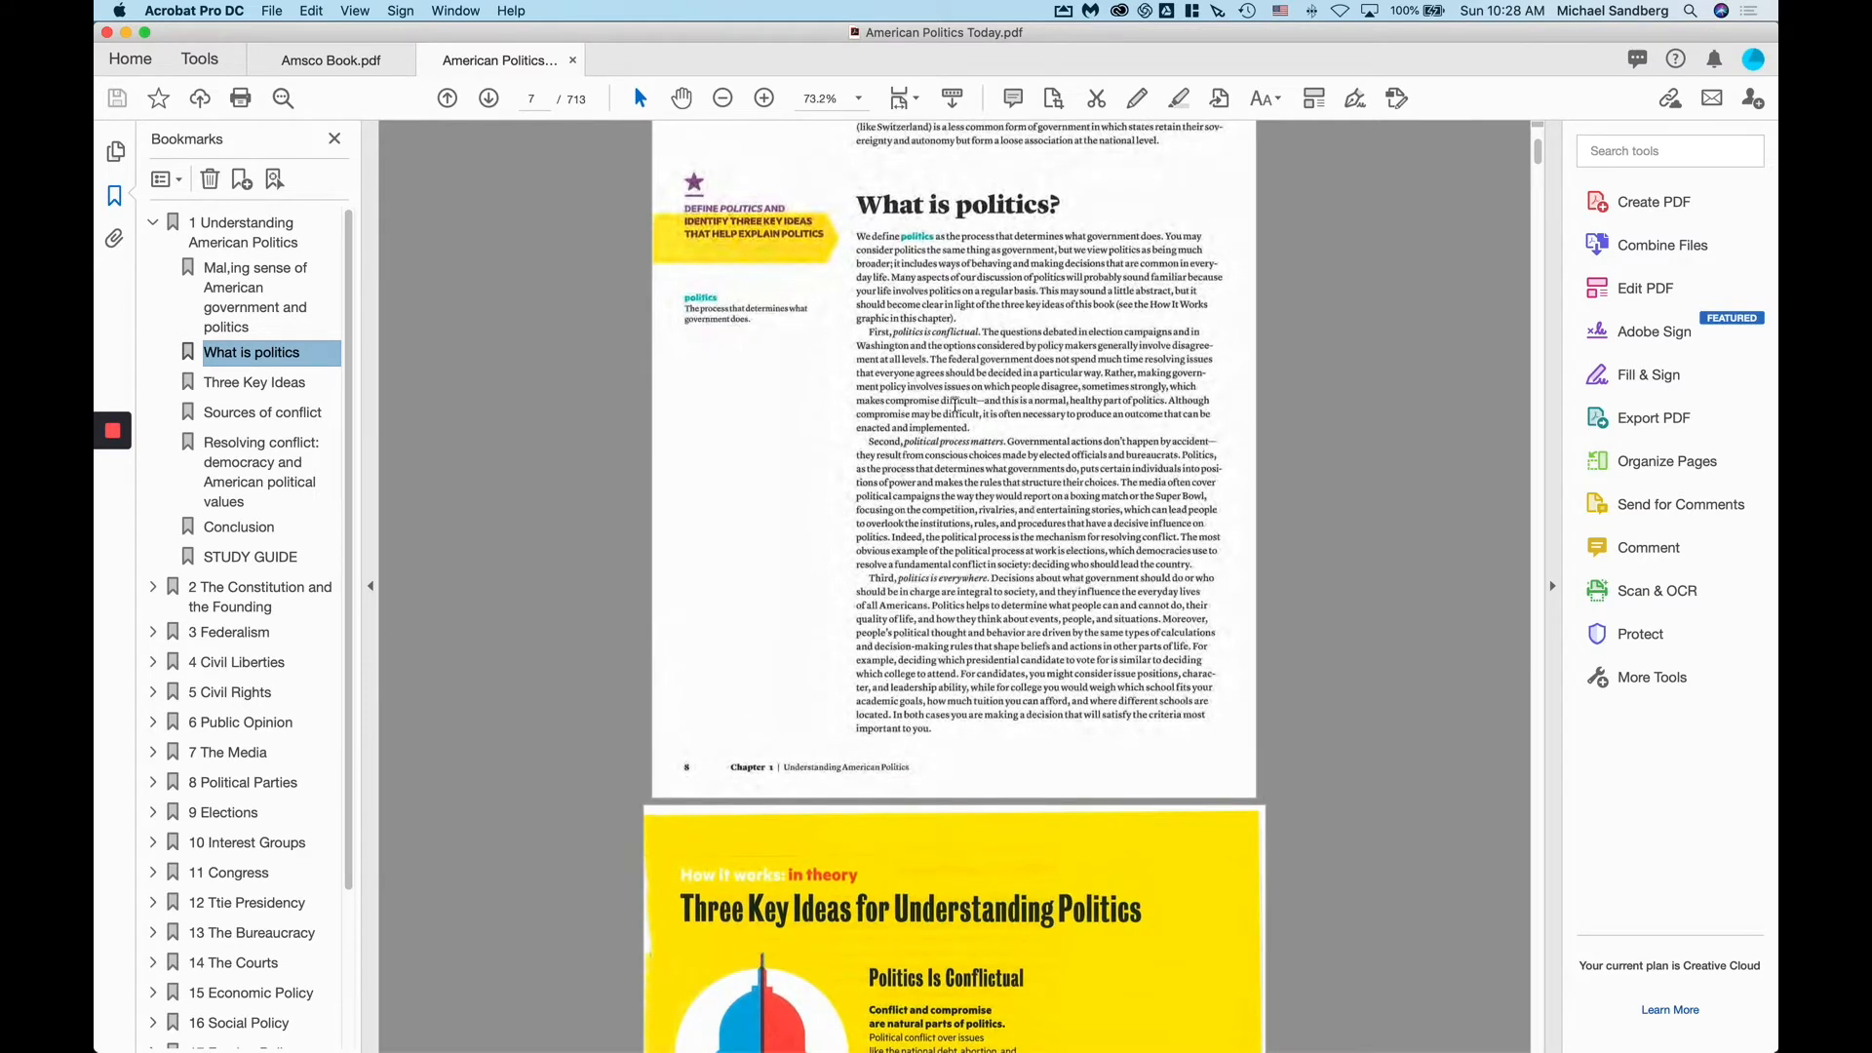
scroll(953, 403, "down", 1)
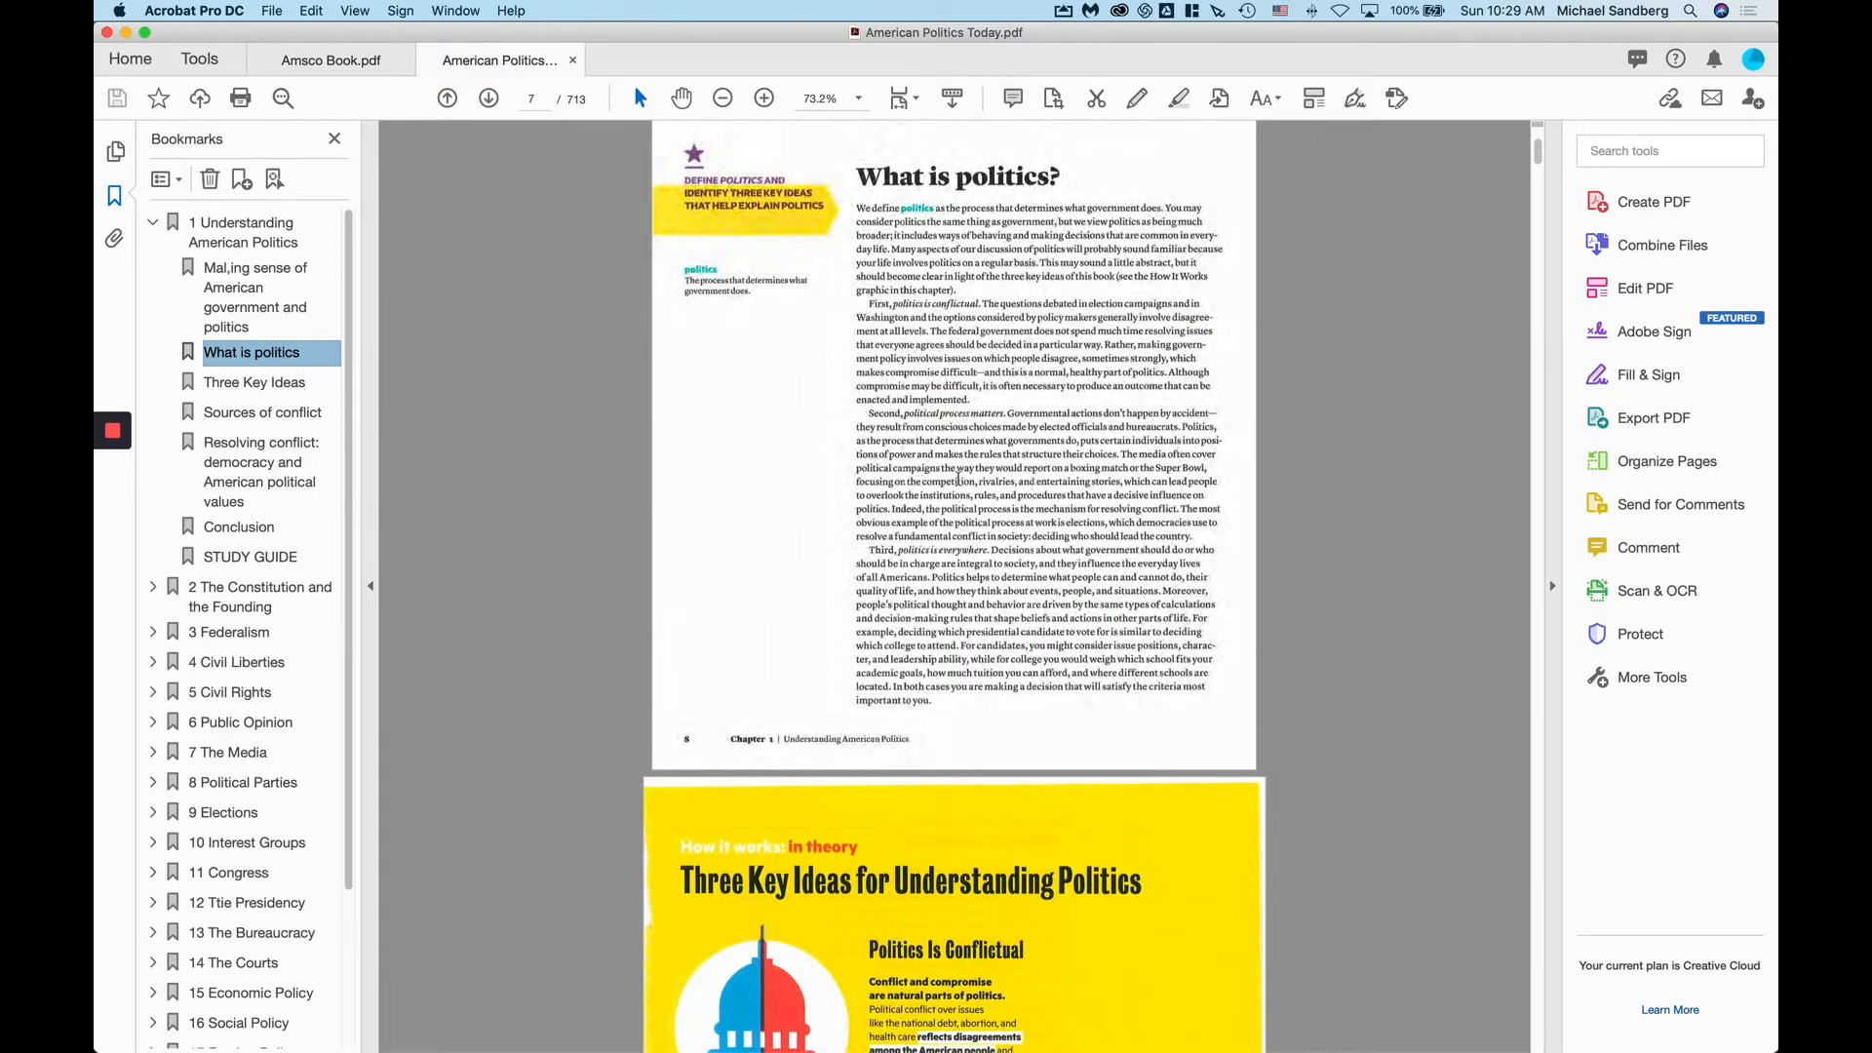
scroll(957, 477, "up", 5)
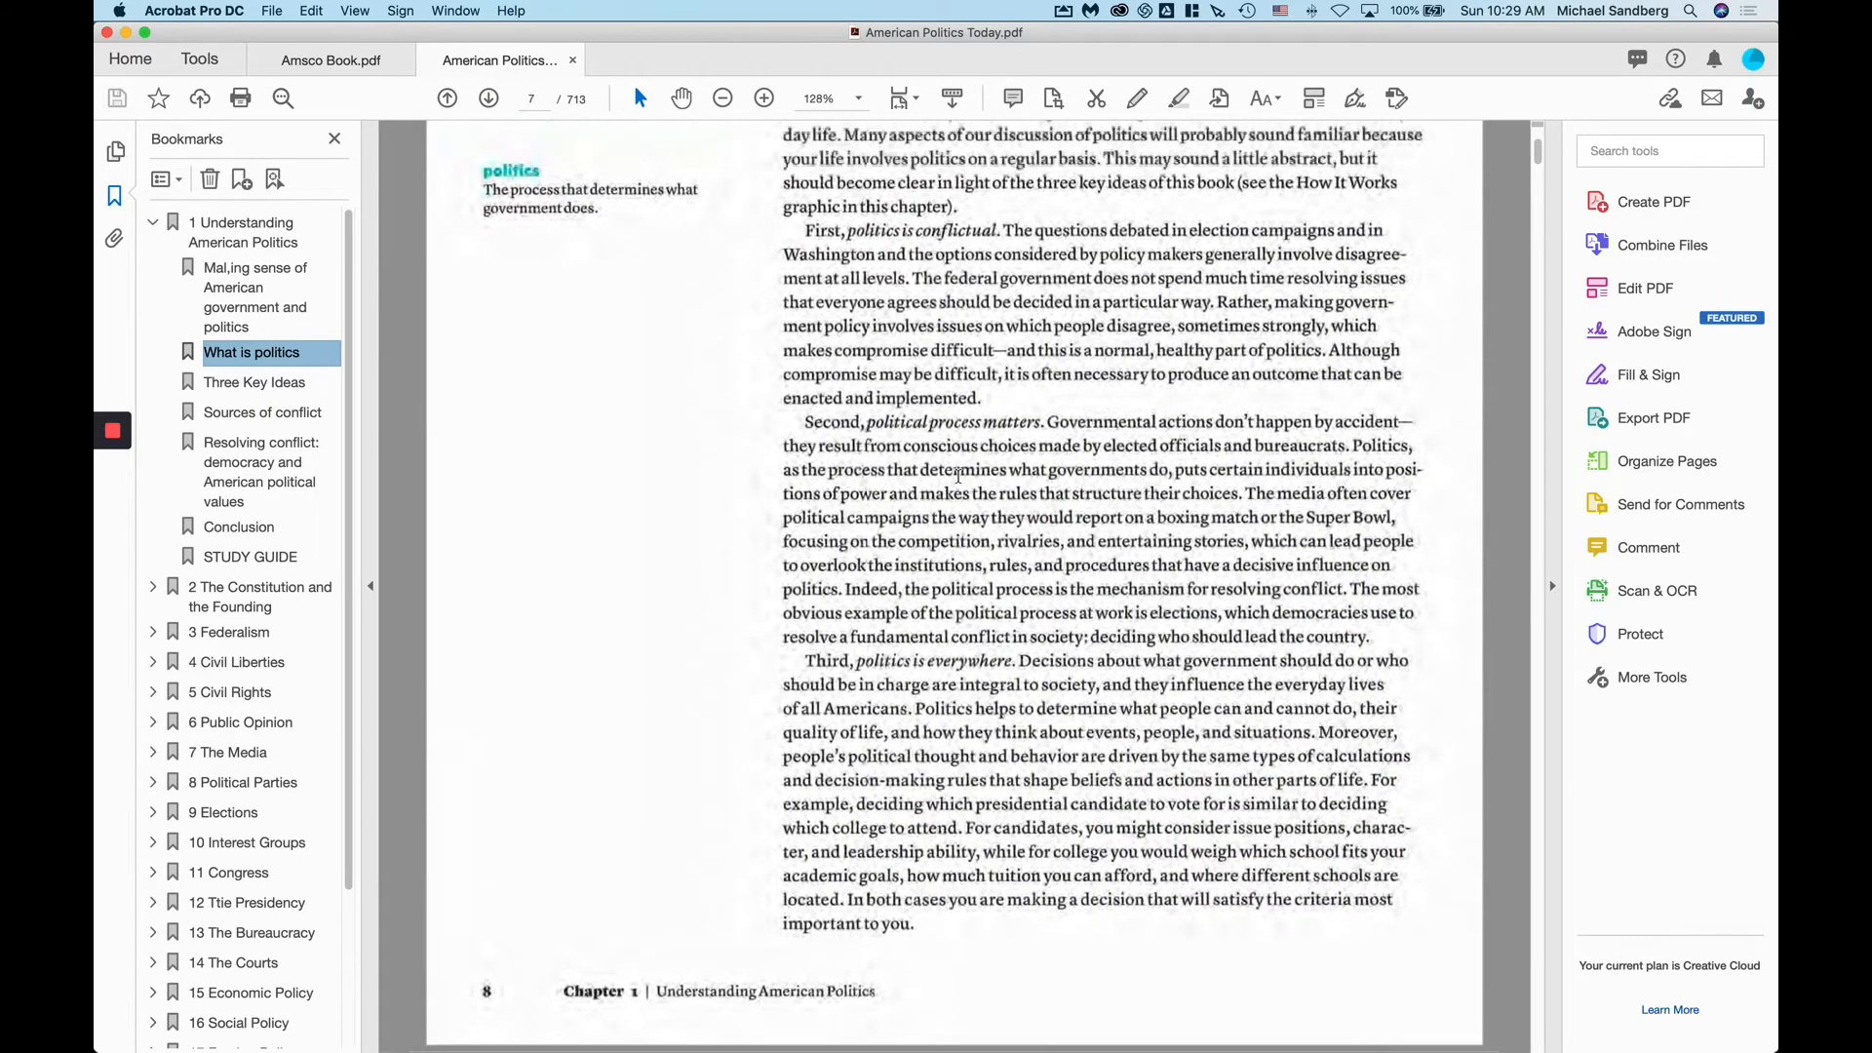
scroll(957, 476, "up", 3)
scroll(524, 362, "down", 5)
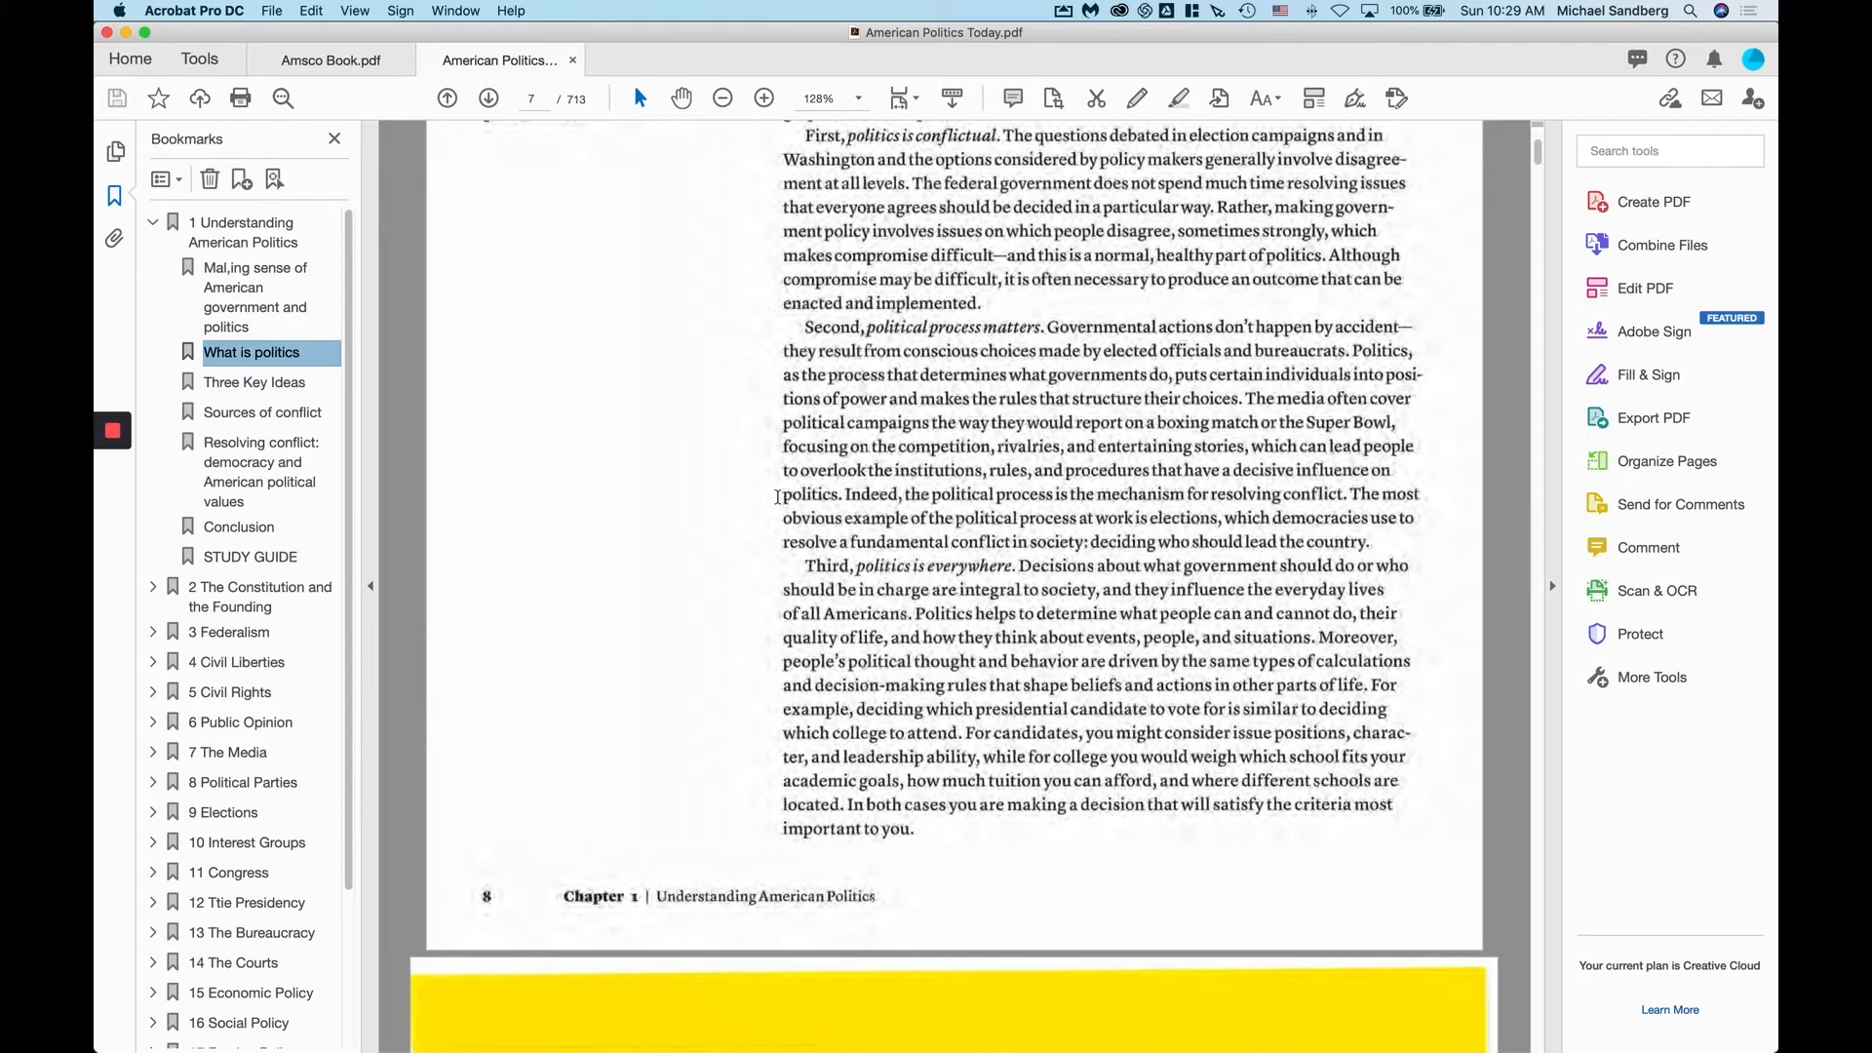
scroll(777, 498, "up", 10)
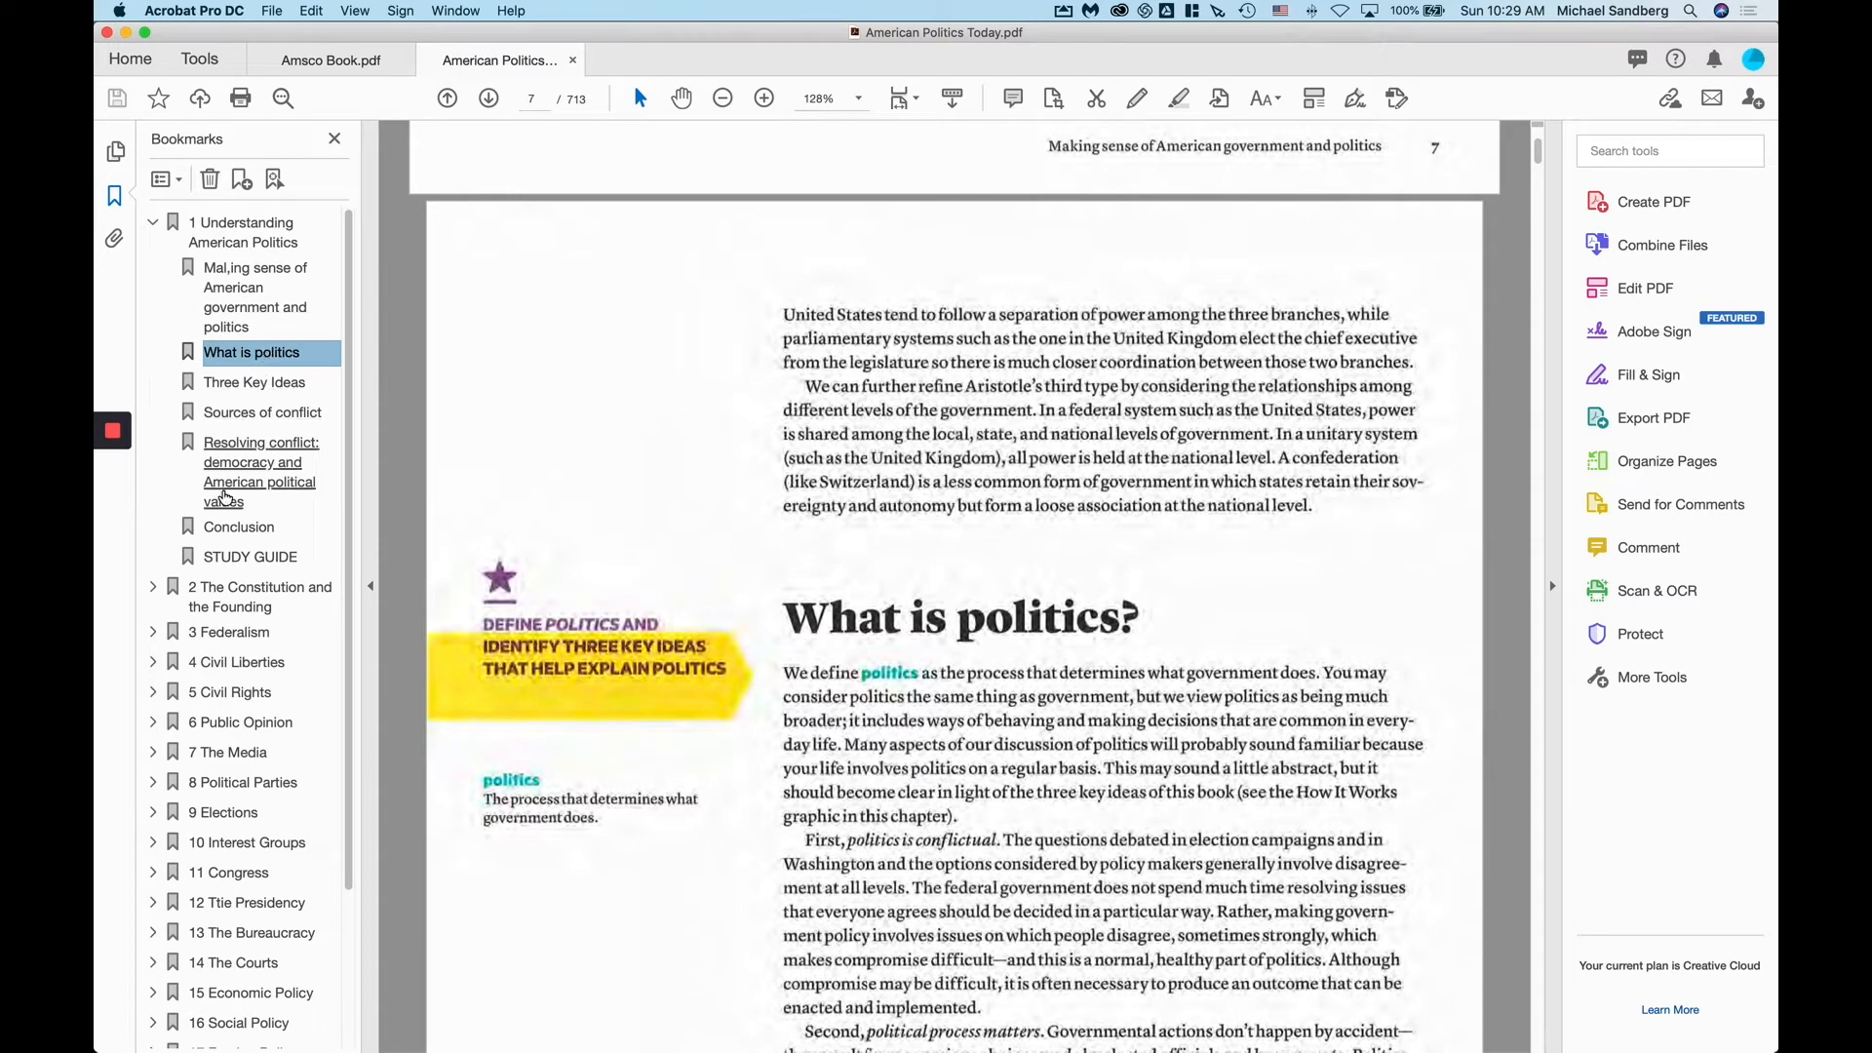
- Expand the "2 The Constitution and the Founding" bookmark and go to its Ratification section, enlarged for reading
left_click(154, 588)
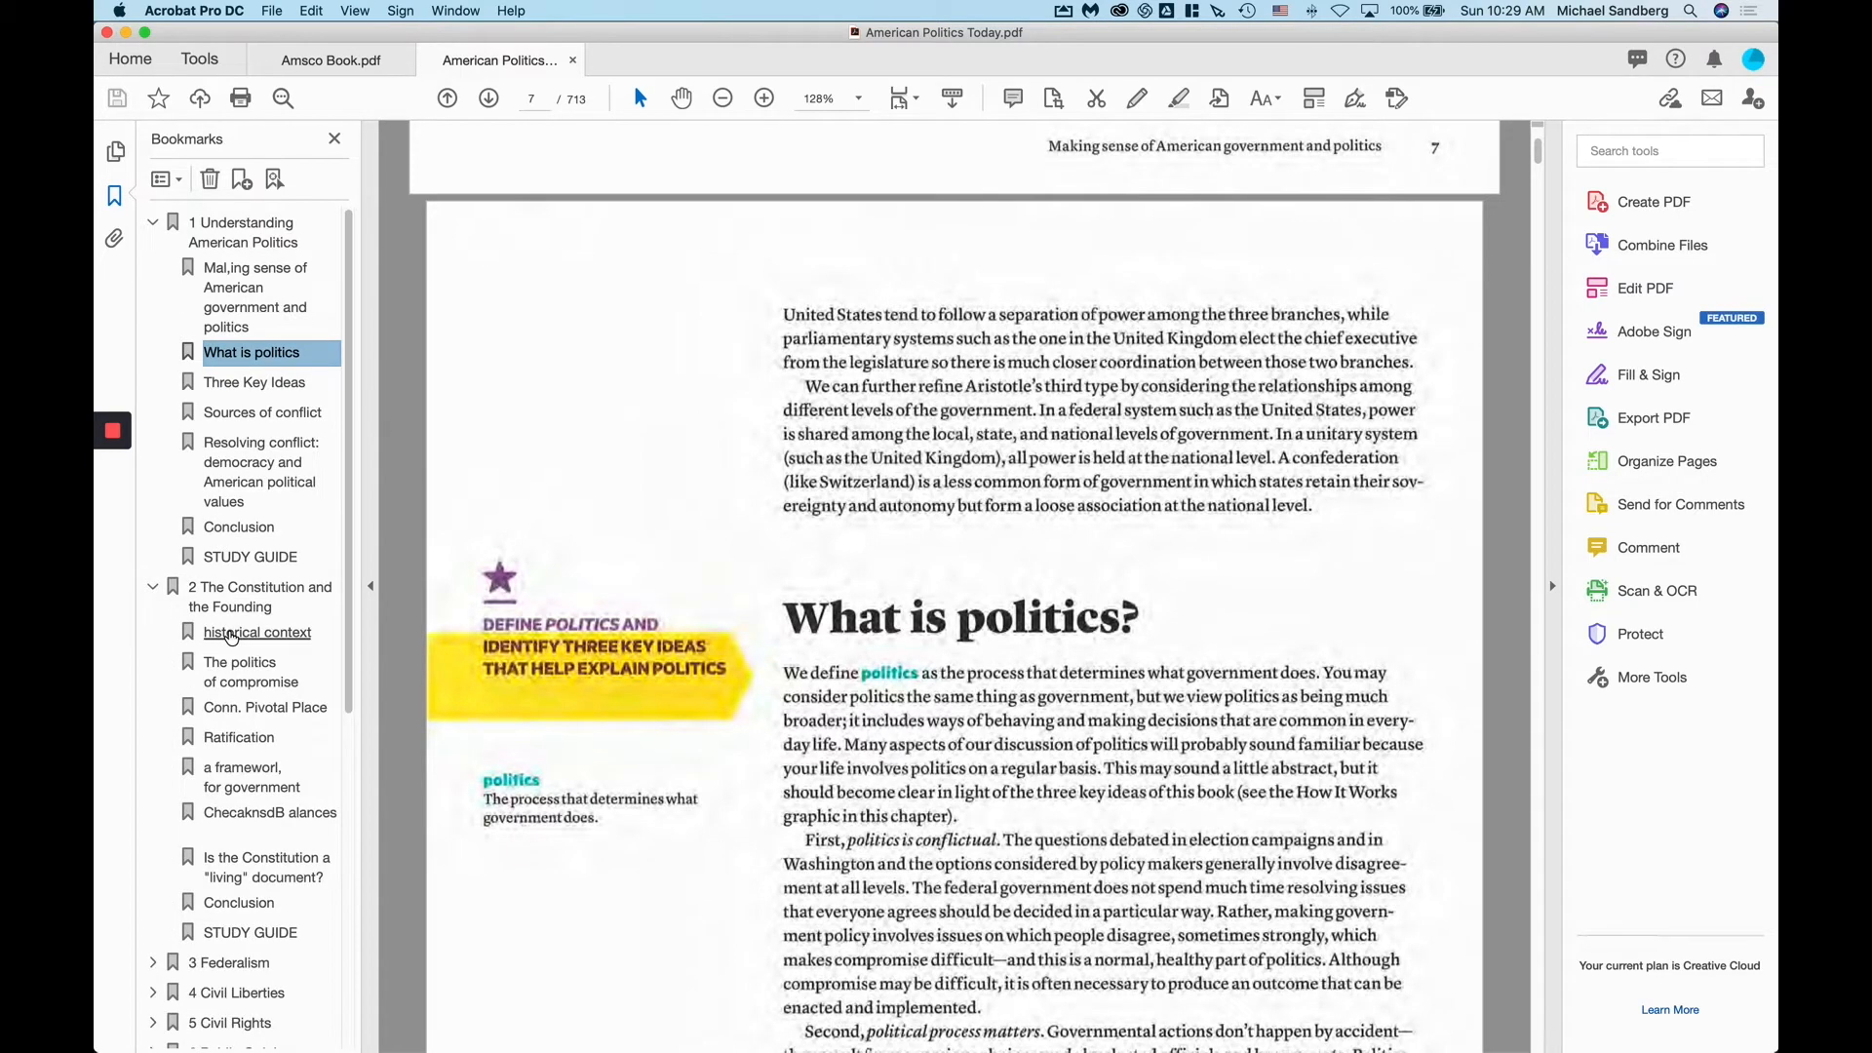
scroll(239, 663, "down", 3)
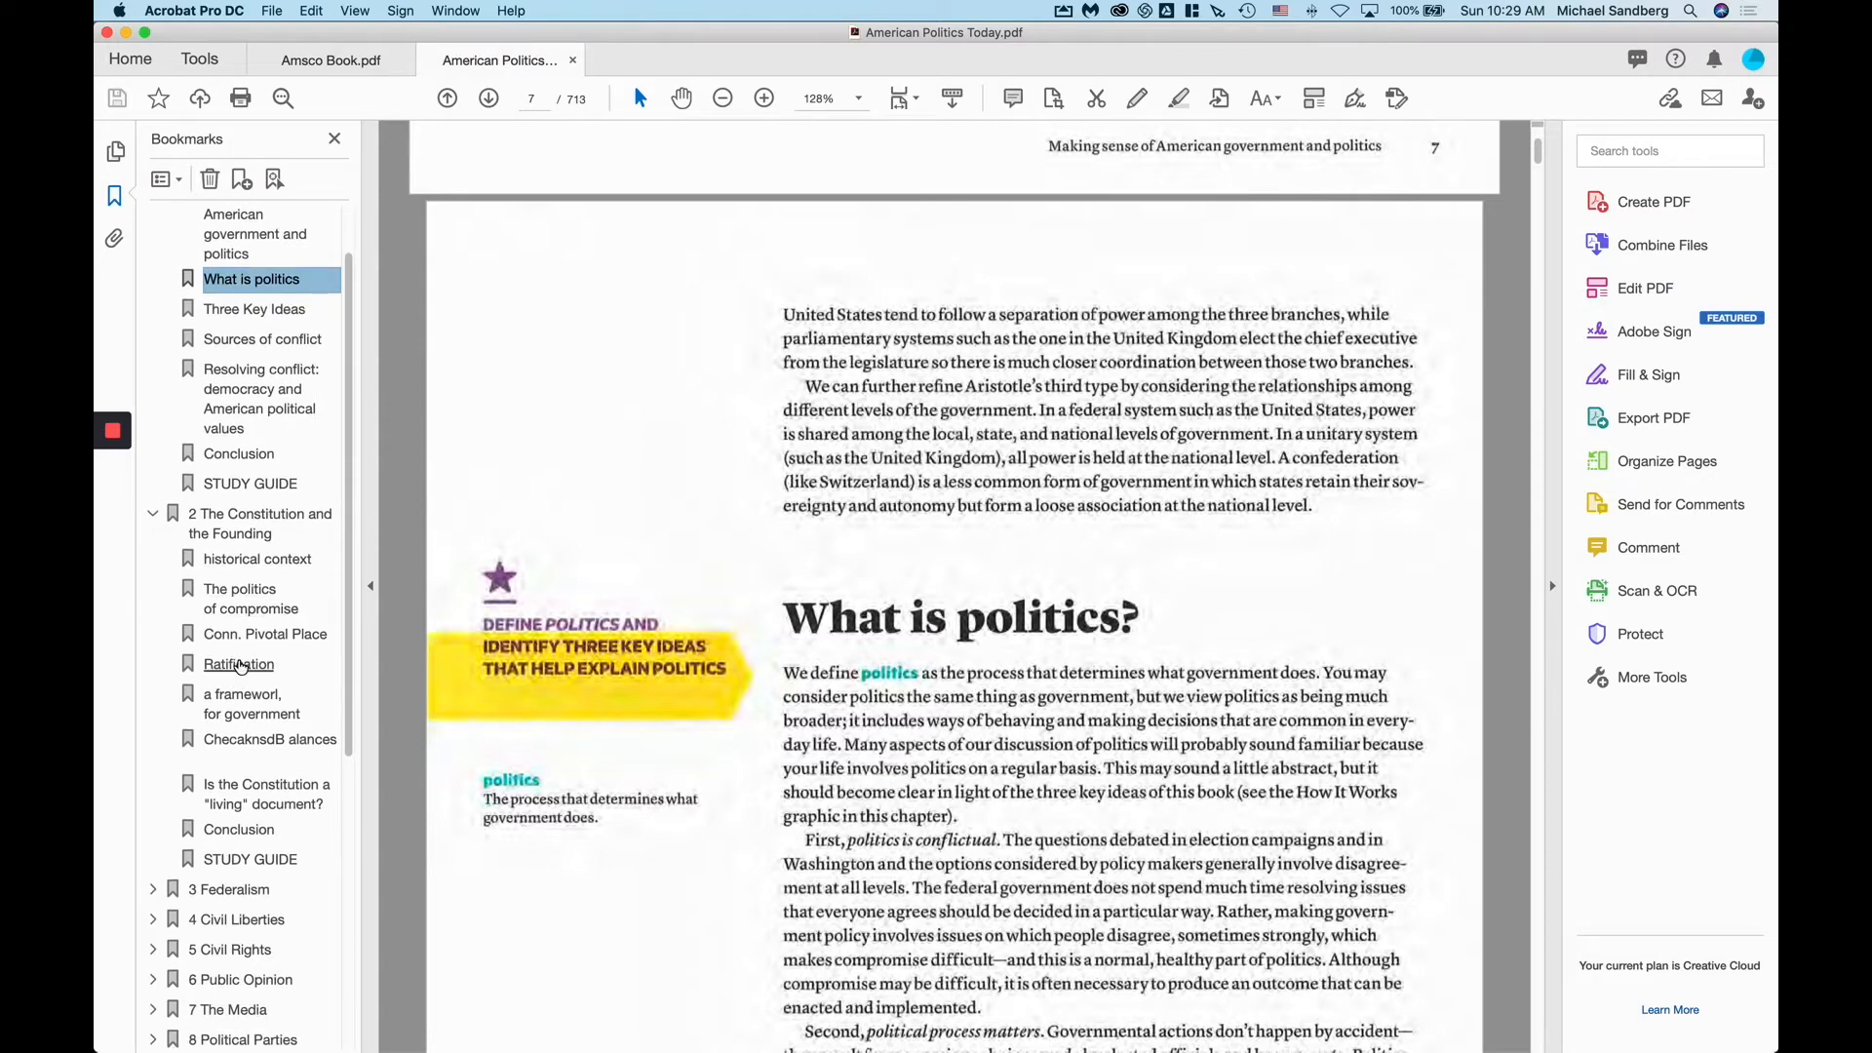
left_click(239, 664)
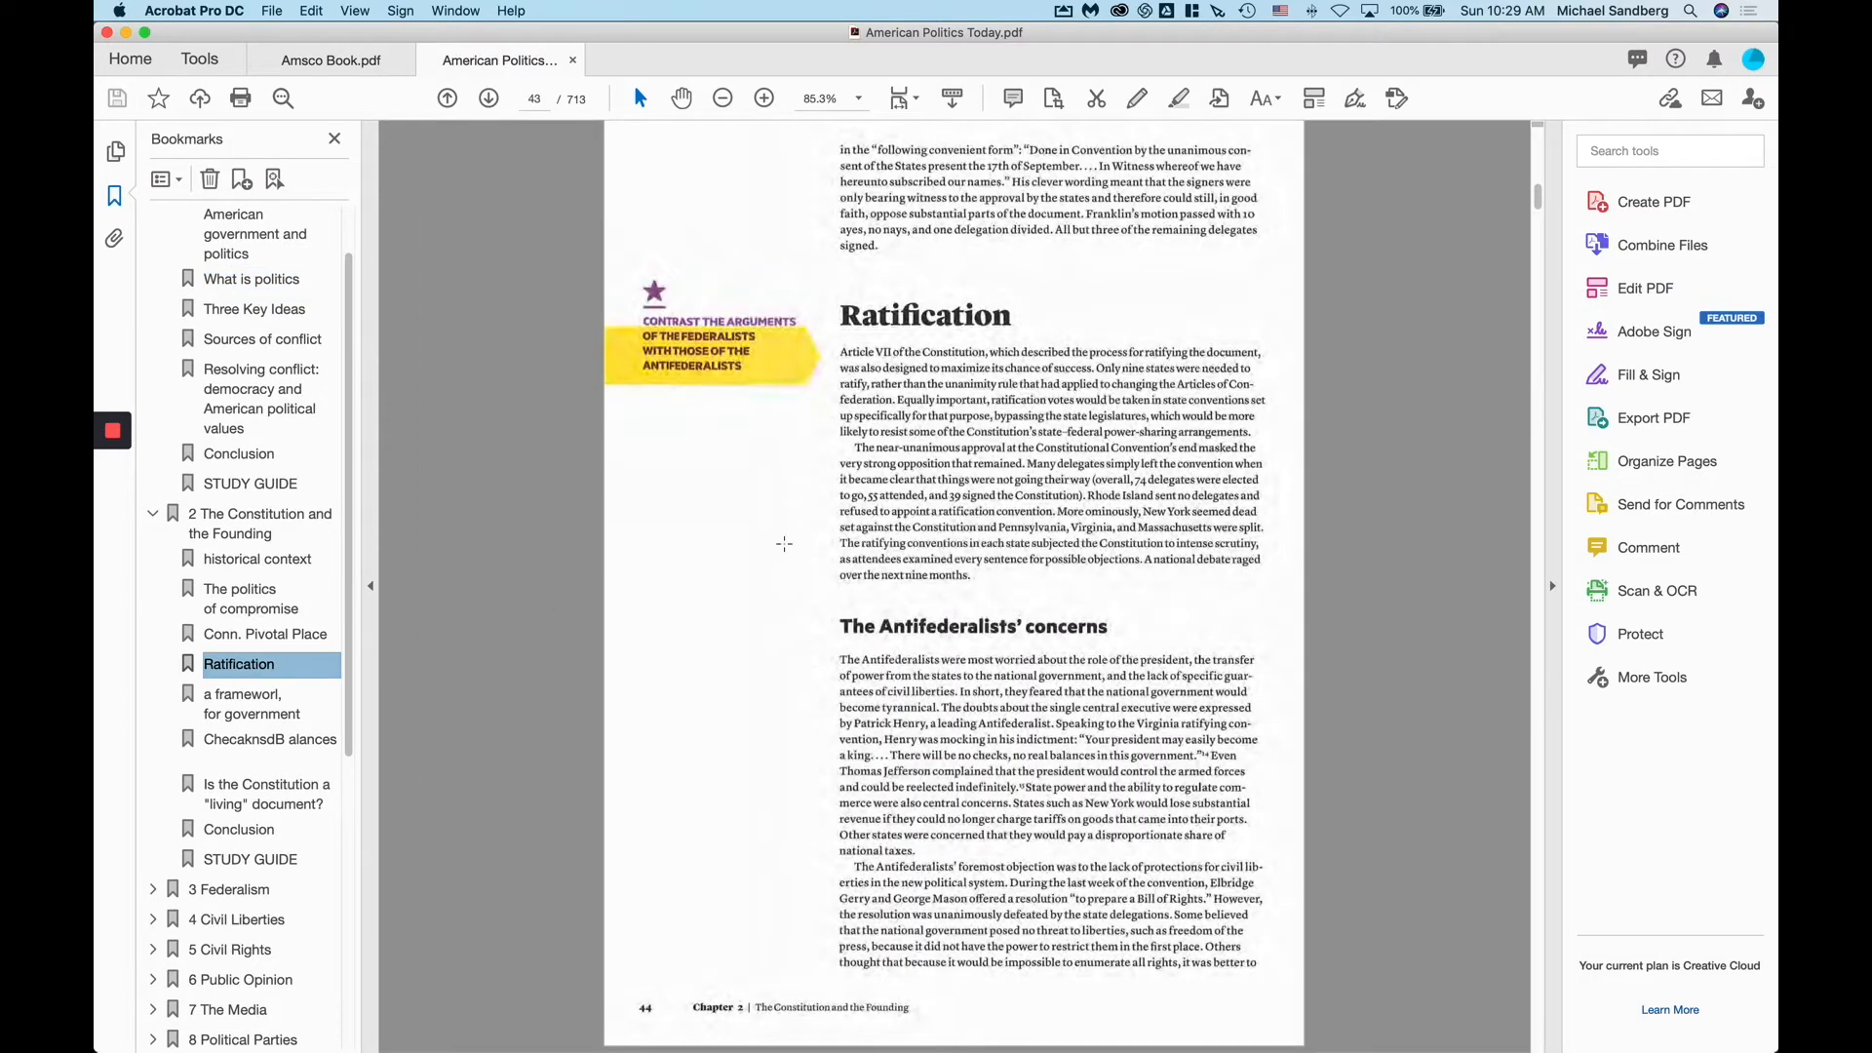
scroll(785, 541, "up", 3)
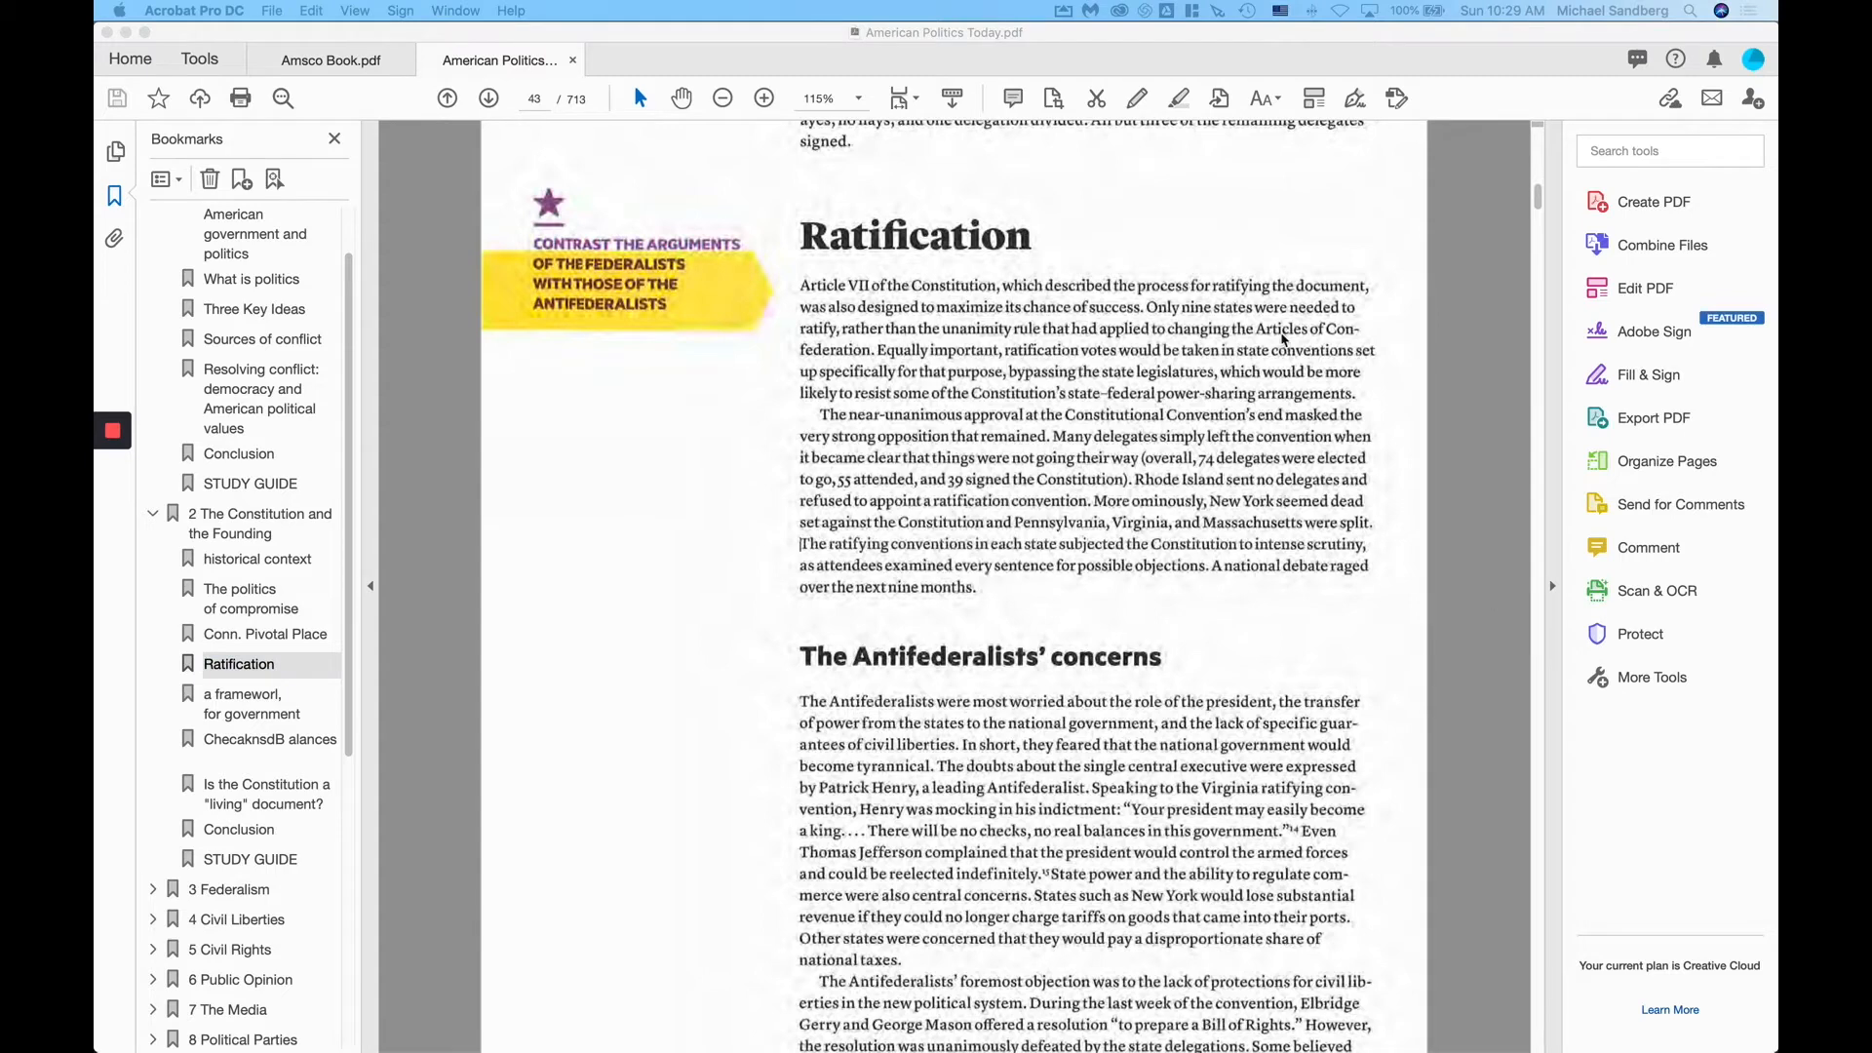
- Look up the heading word "Ratification" in the online dictionary and return to the PDF in Acrobat
left_click(899, 232)
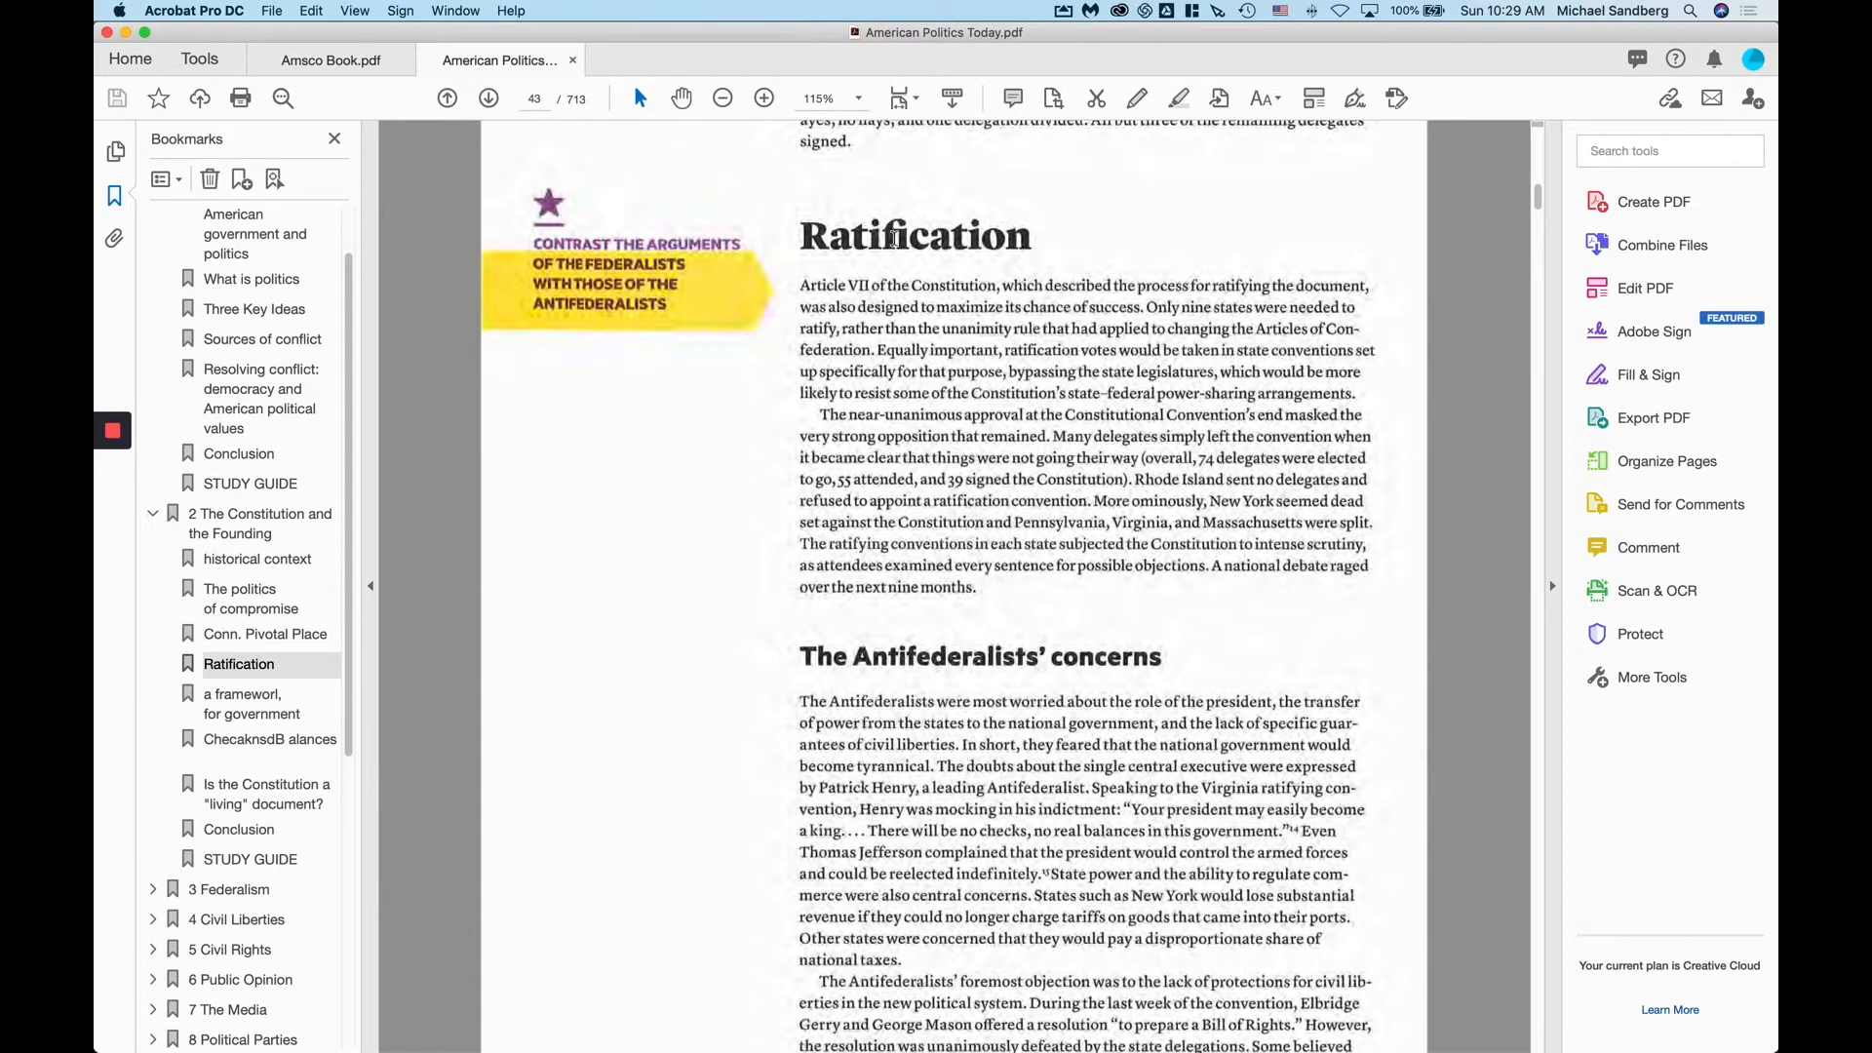
double_click(894, 238)
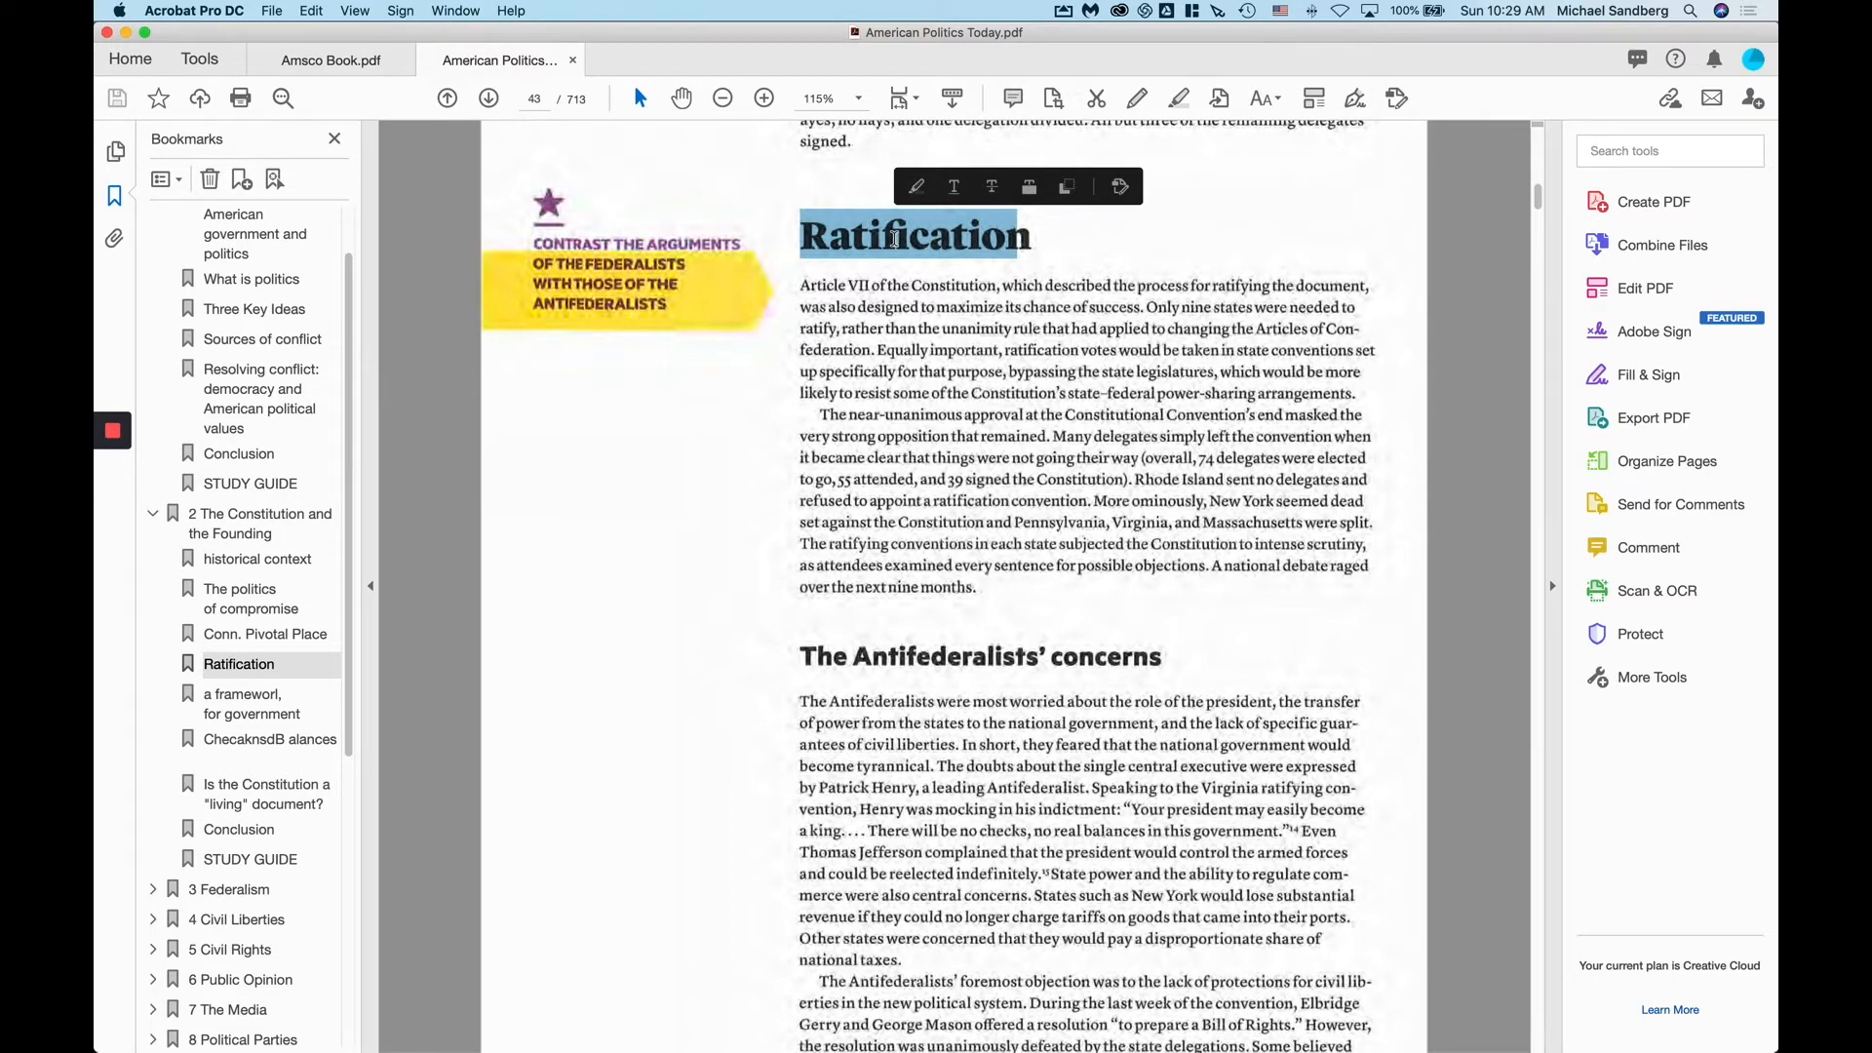
right_click(896, 242)
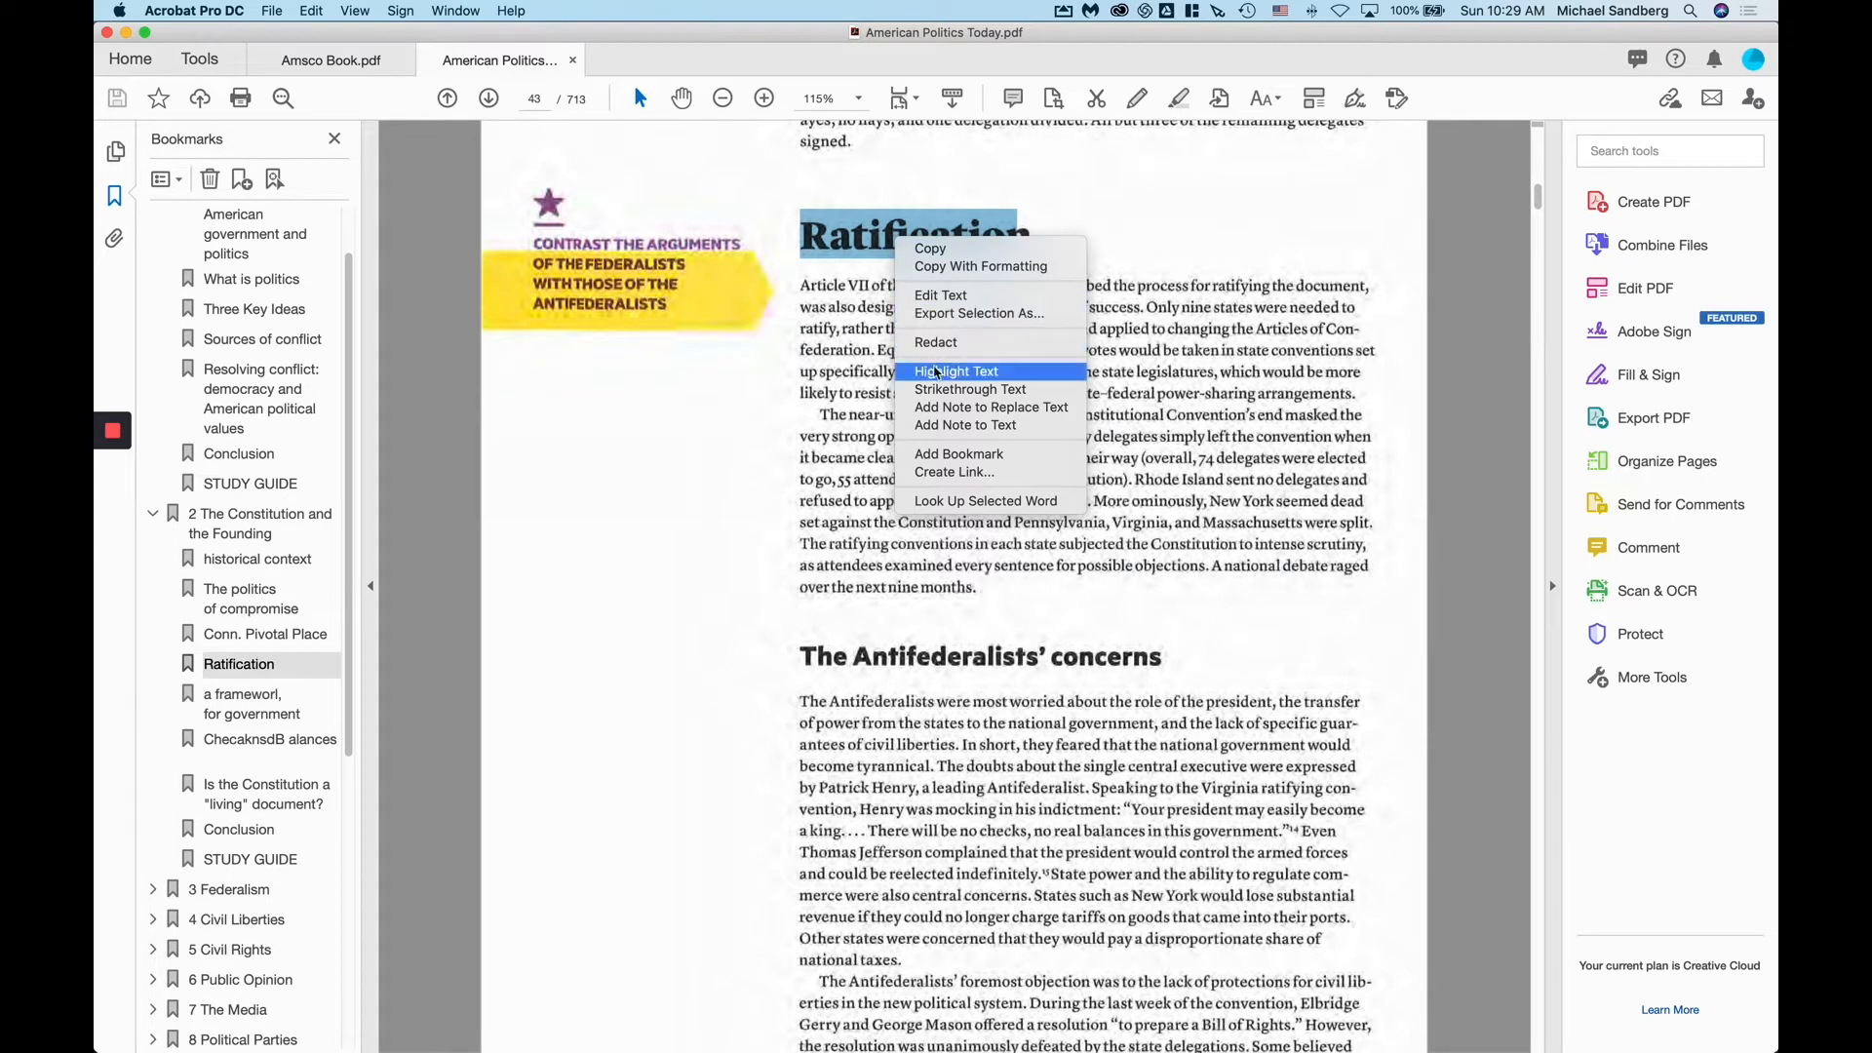
left_click(960, 502)
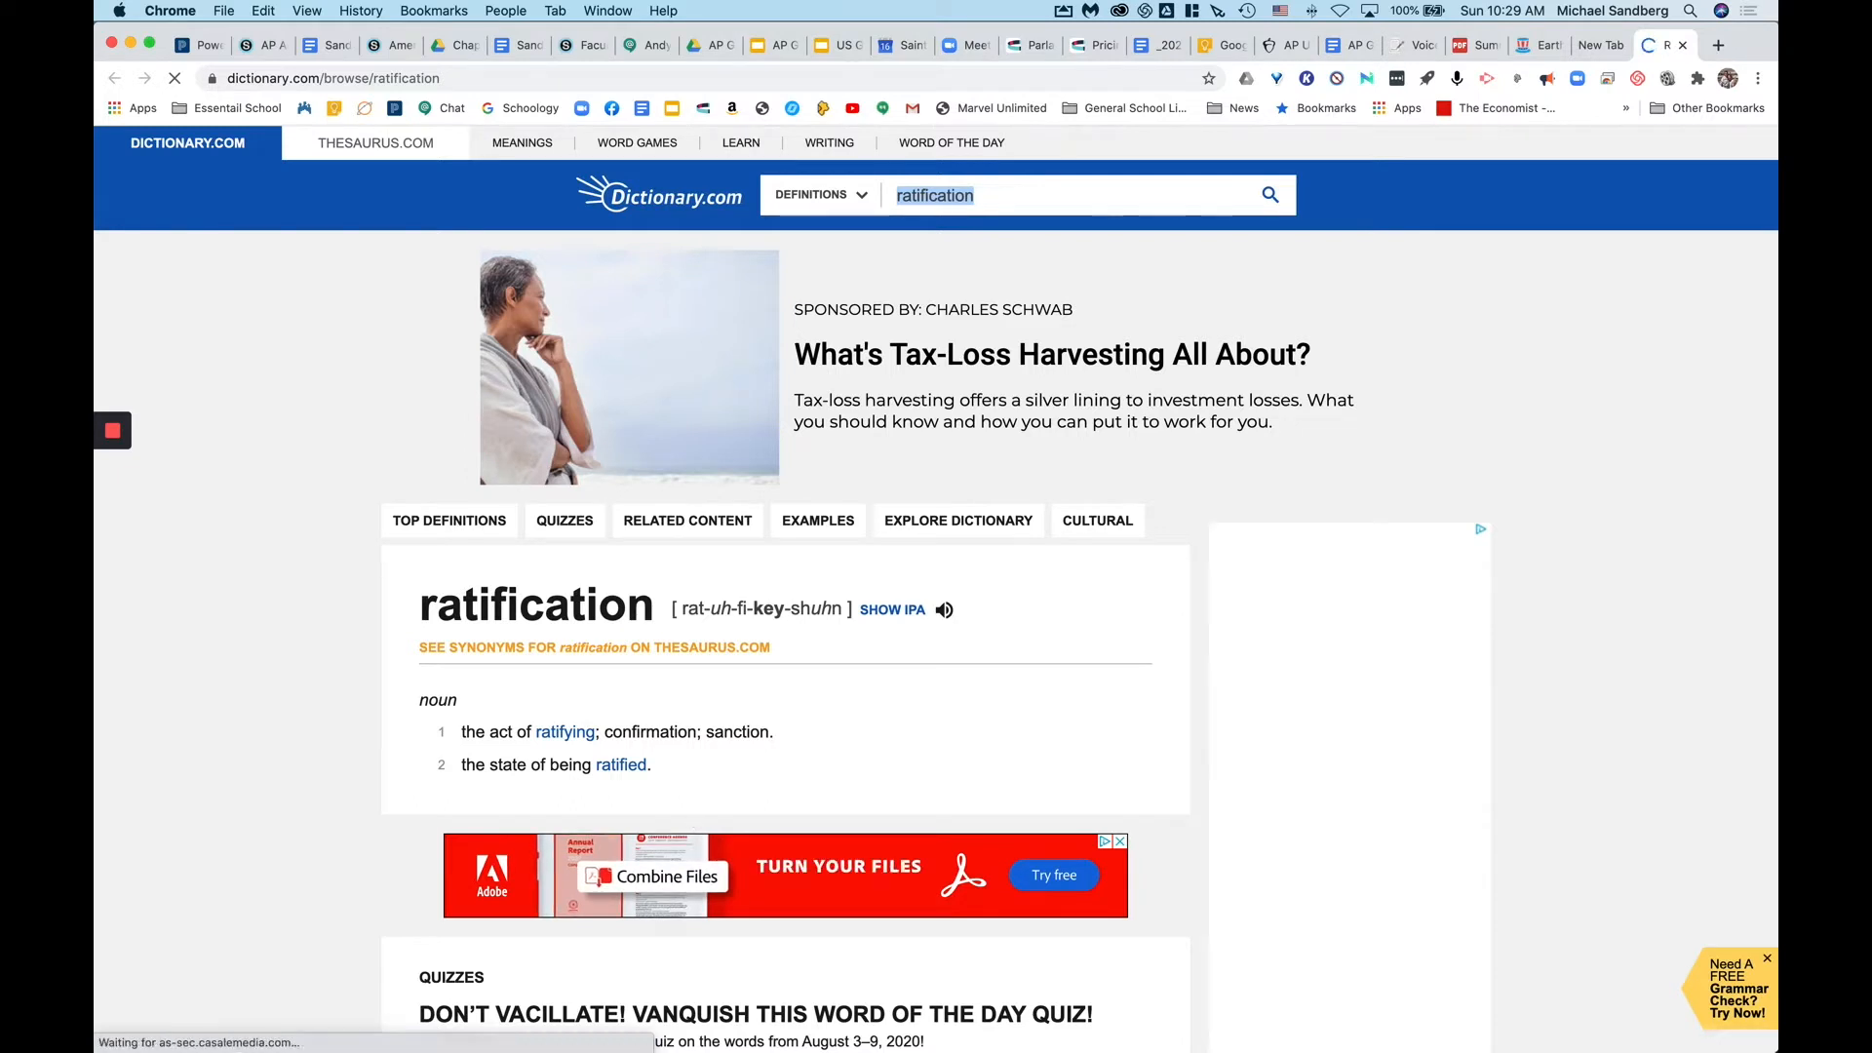
mouse_move(854, 1046)
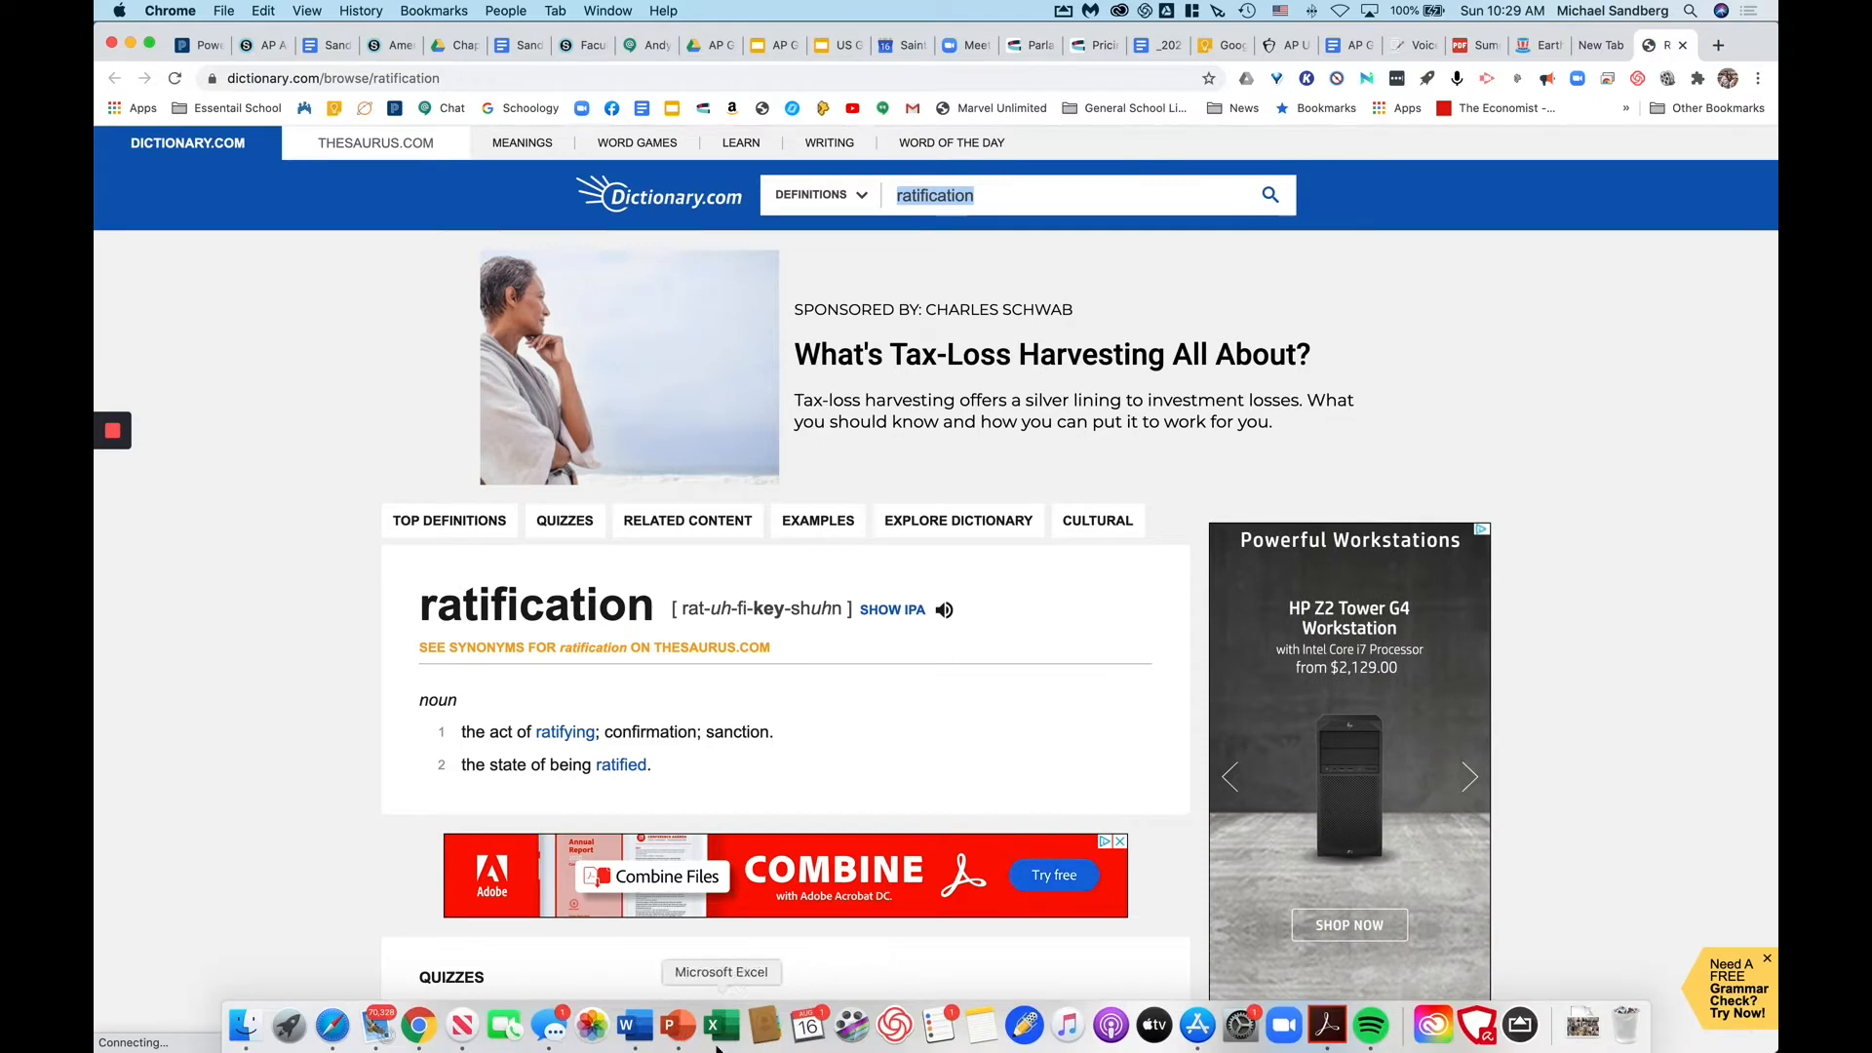
left_click(1327, 1025)
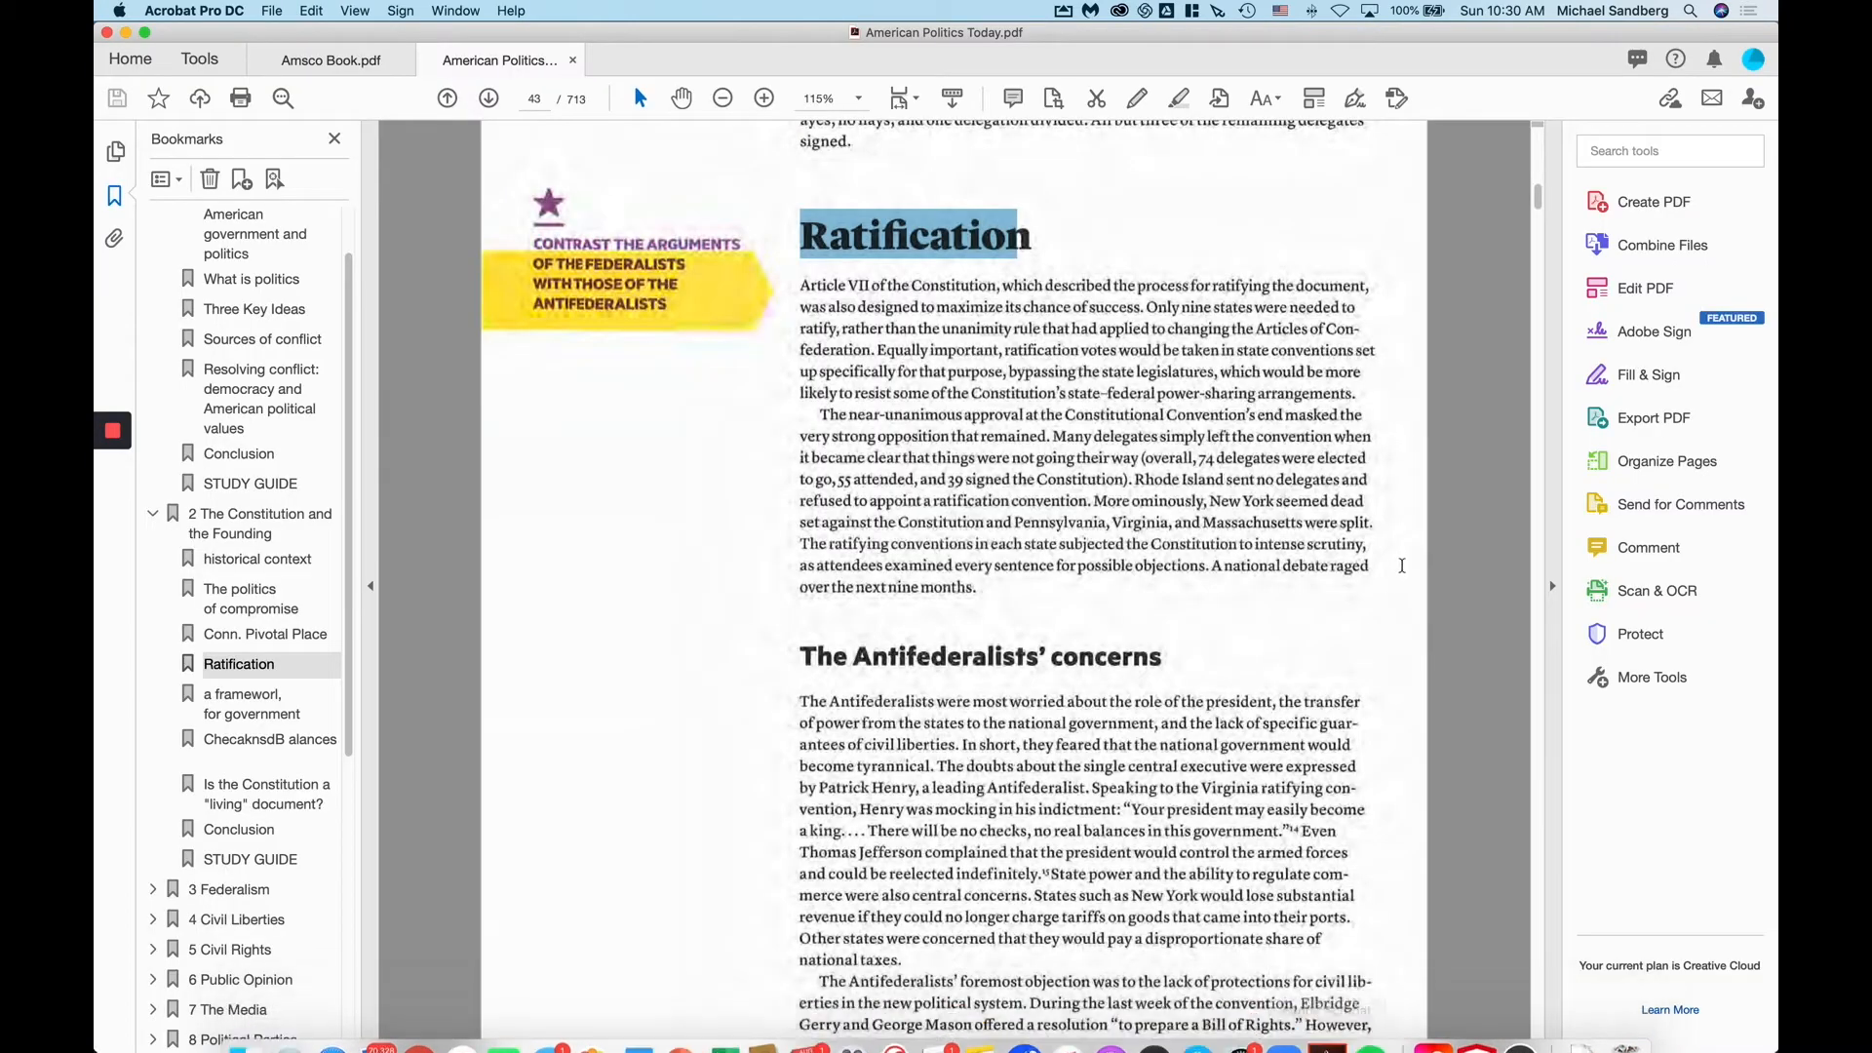
- Clear the text selection, circle the list of PDF tools in red with the screen-drawing pen, erase the circle and finish drawing
left_click(934, 369)
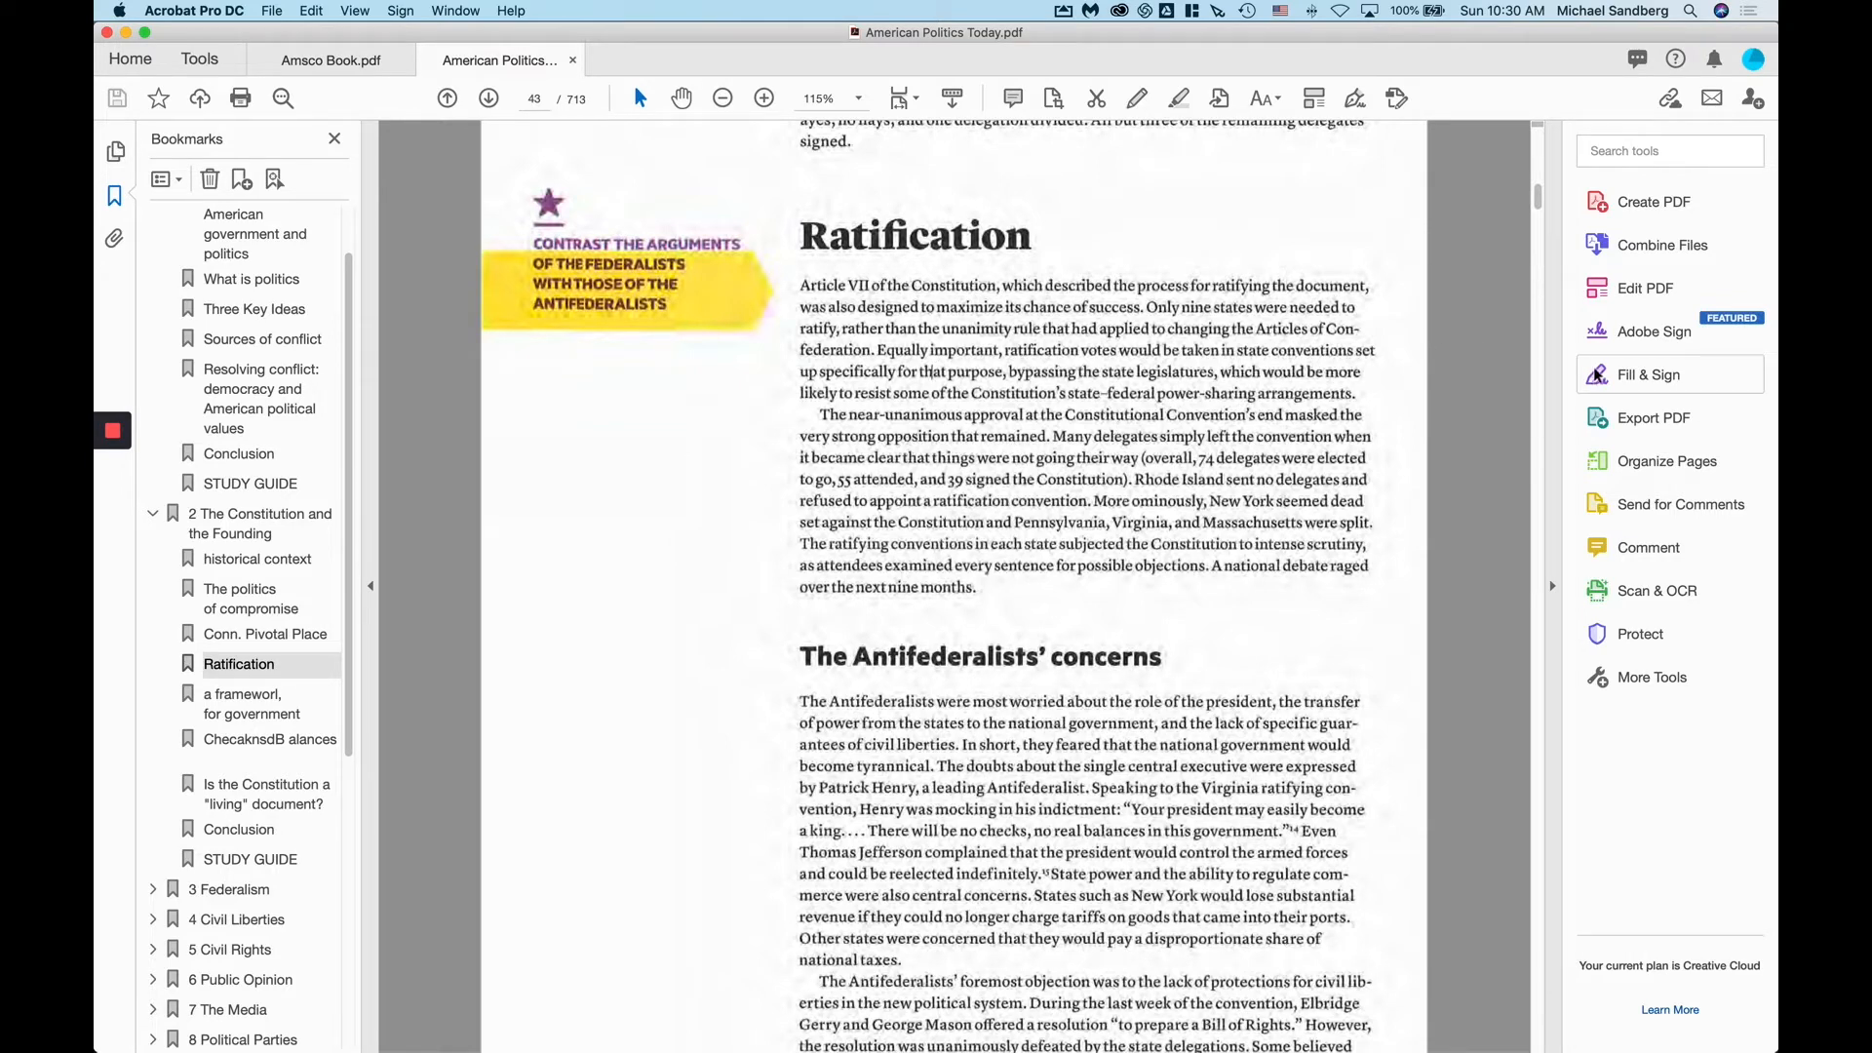
mouse_move(114, 500)
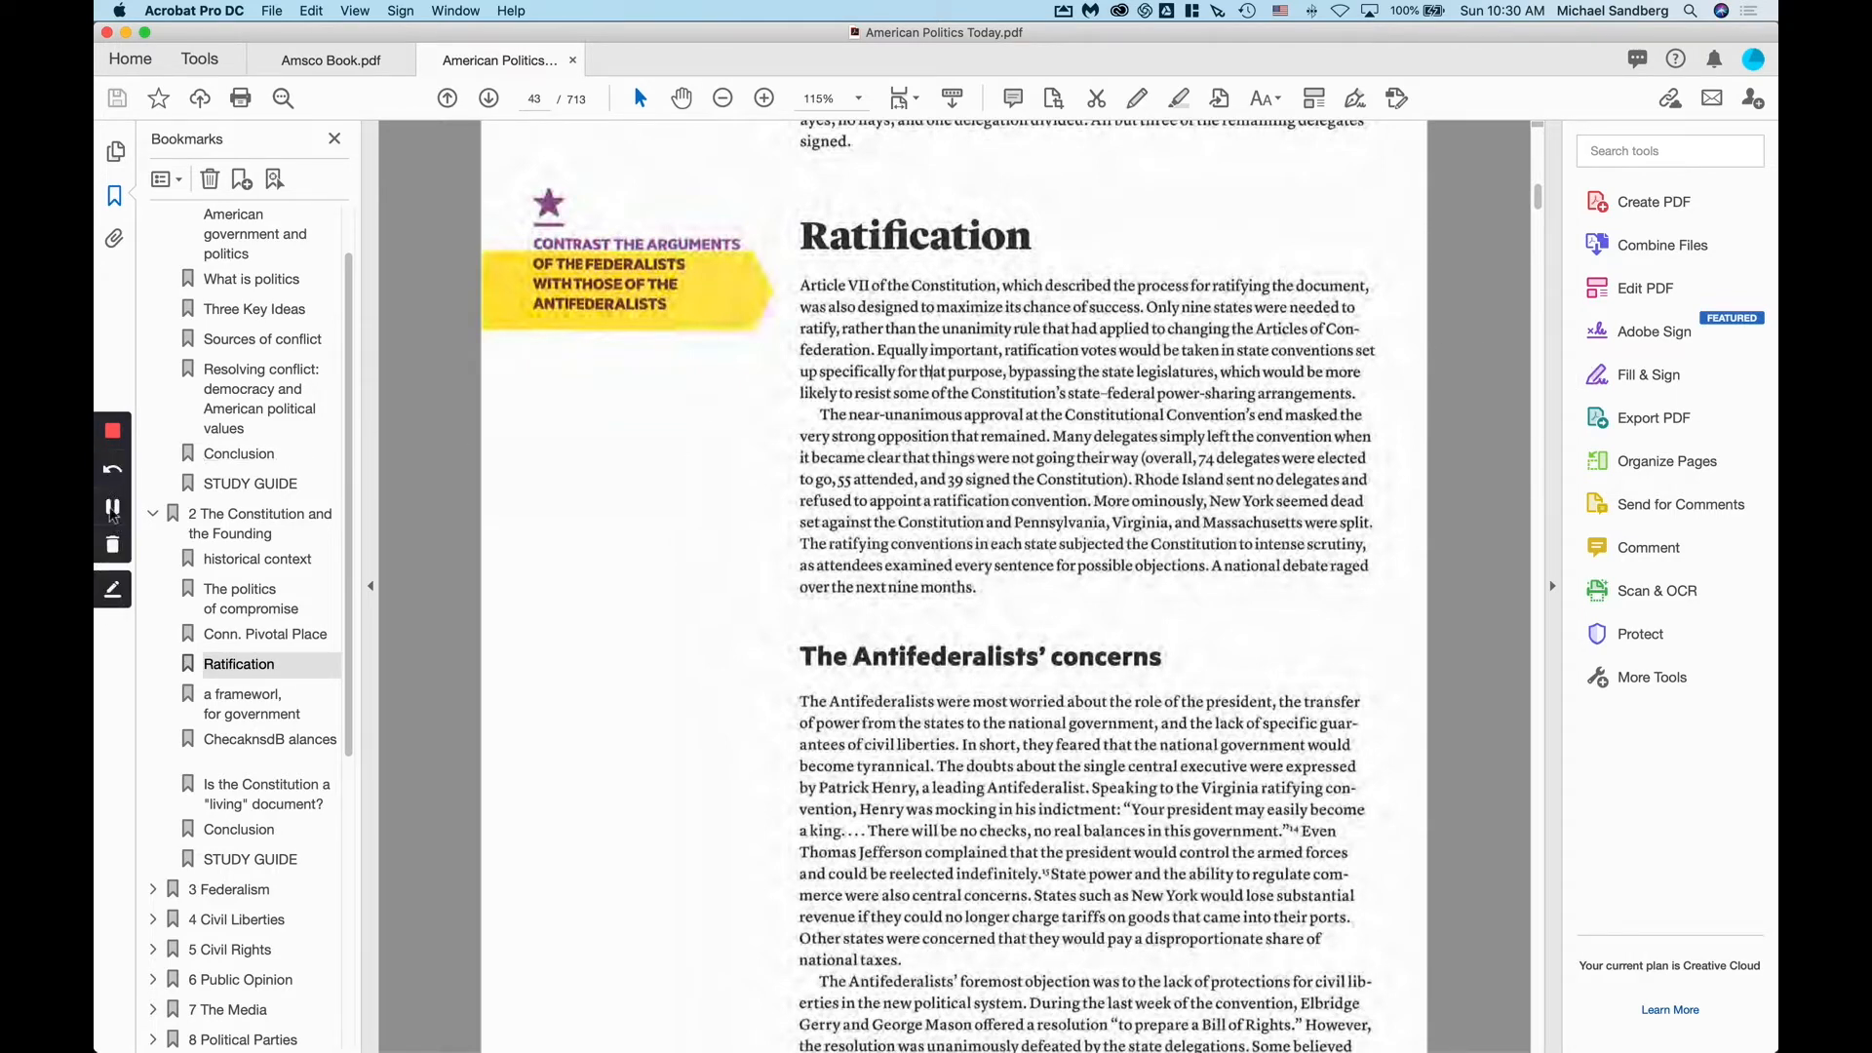
left_click(113, 589)
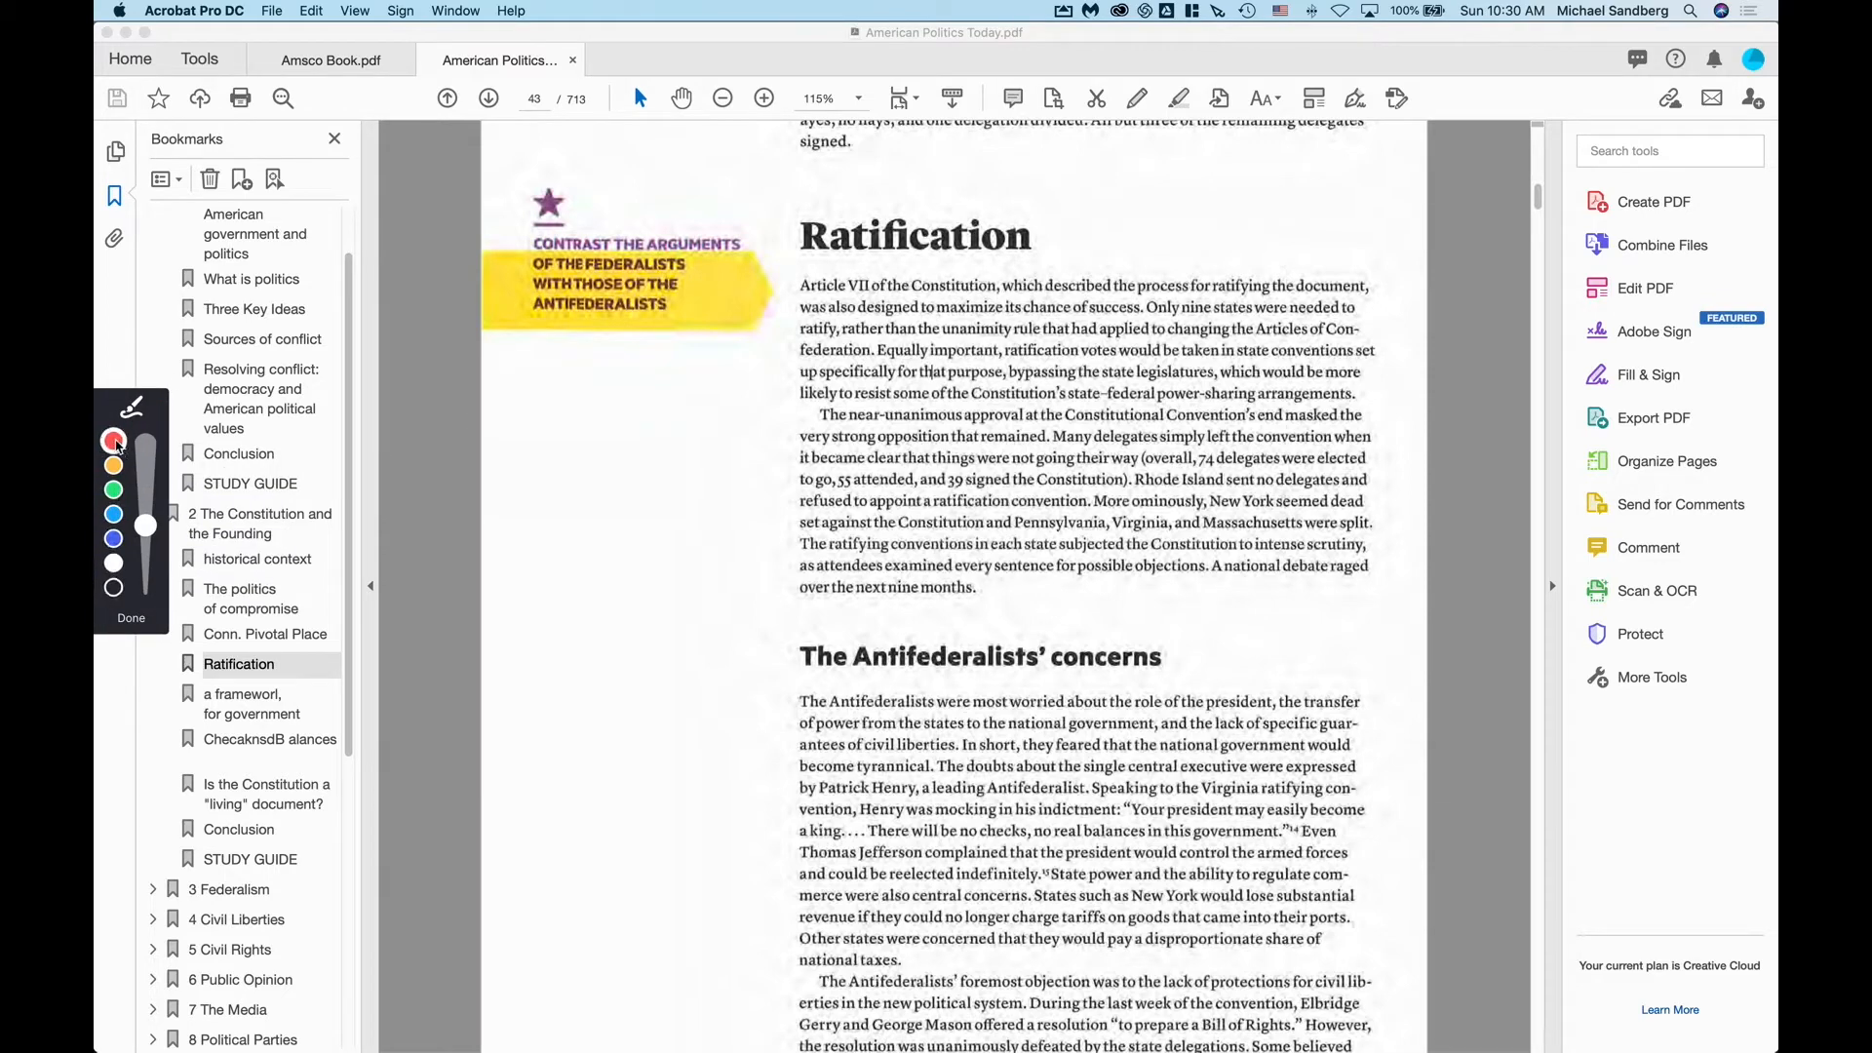
left_click(113, 441)
left_click_drag(1669, 156, 1530, 241)
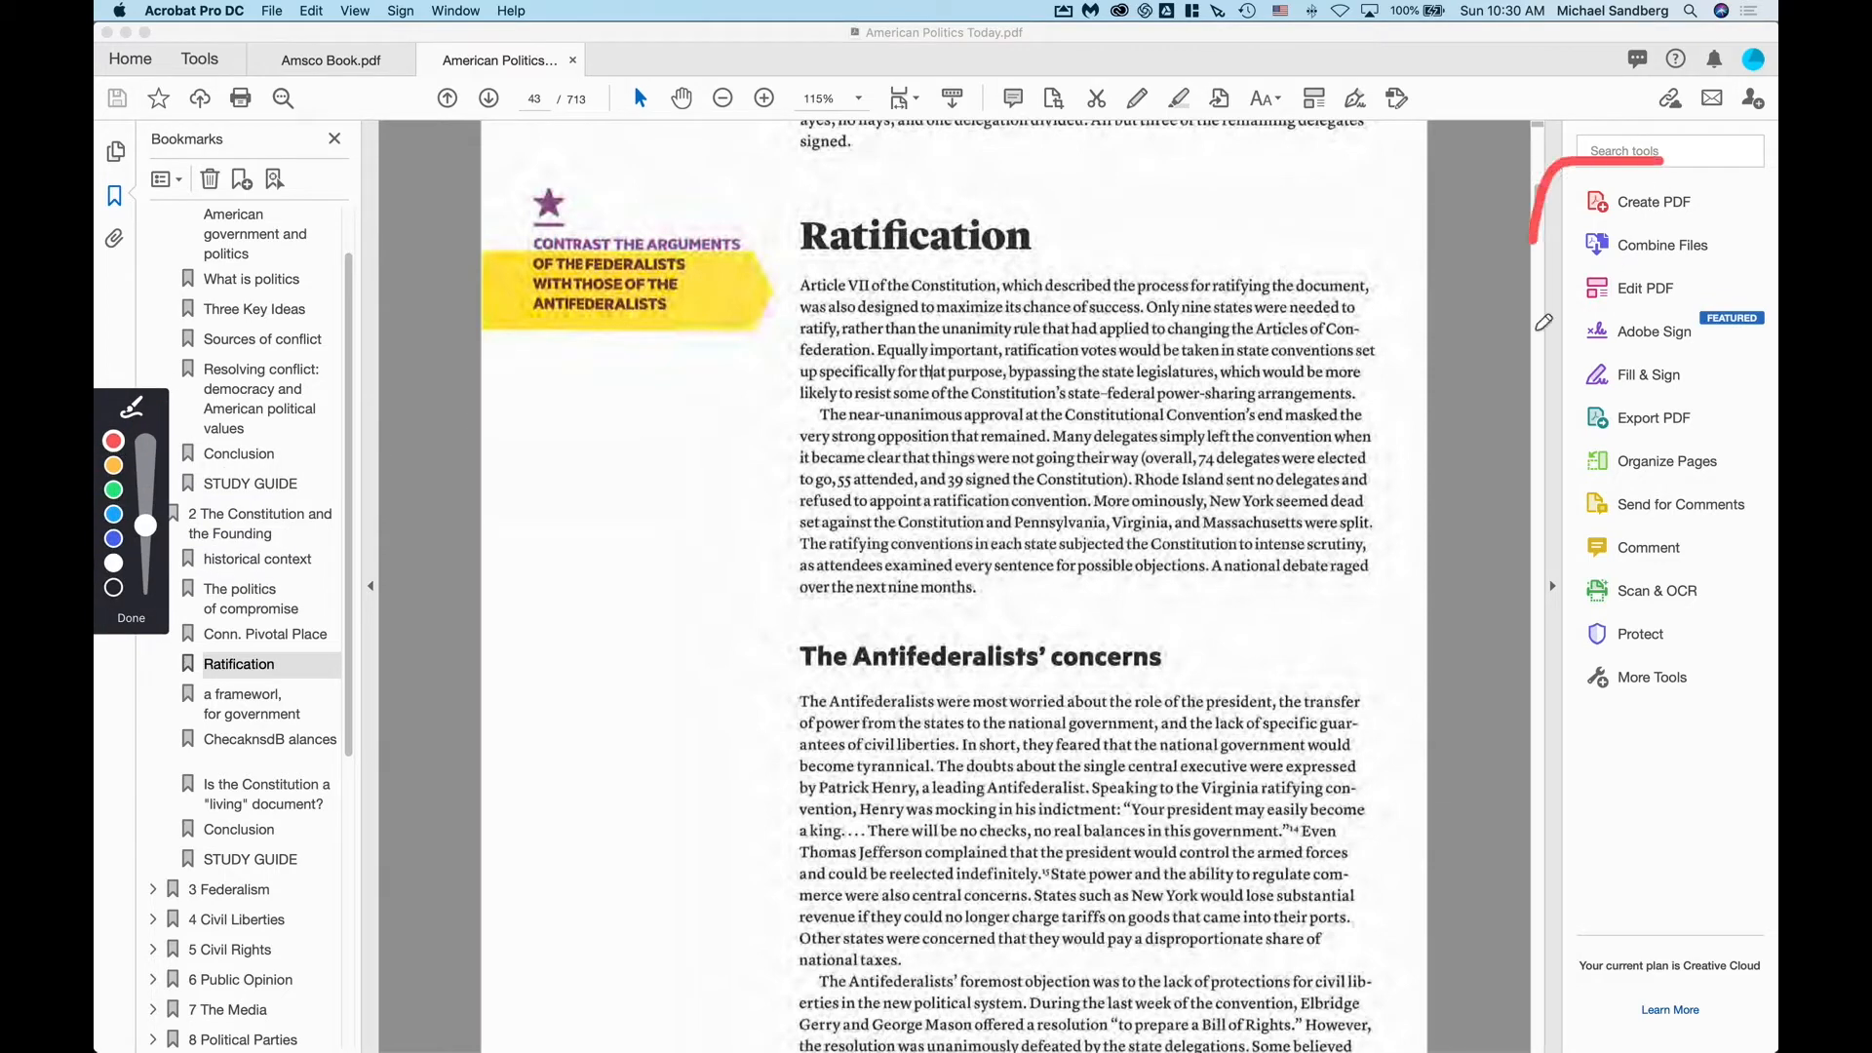
mouse_move(1538, 328)
left_mouse_down()
mouse_move(1597, 711)
mouse_move(1669, 704)
mouse_move(1721, 585)
mouse_move(1685, 180)
mouse_move(1657, 154)
left_mouse_up()
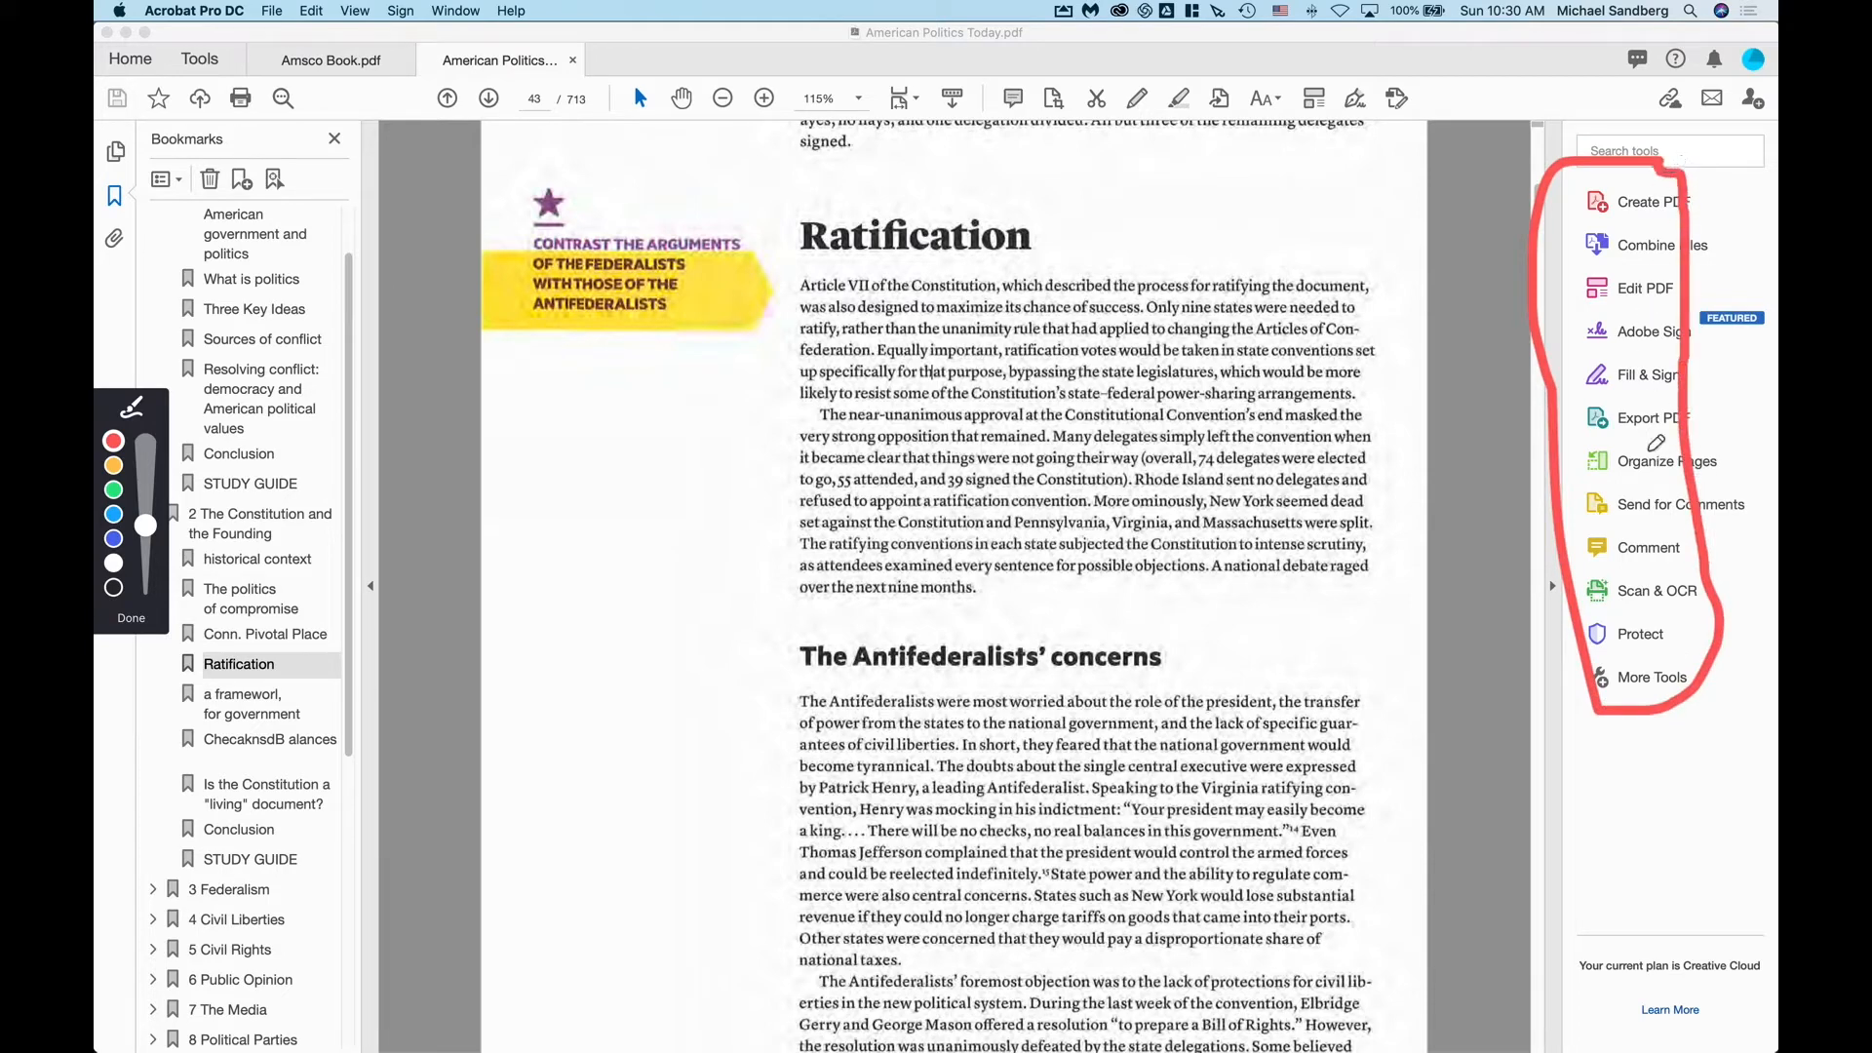
double_click(1547, 591)
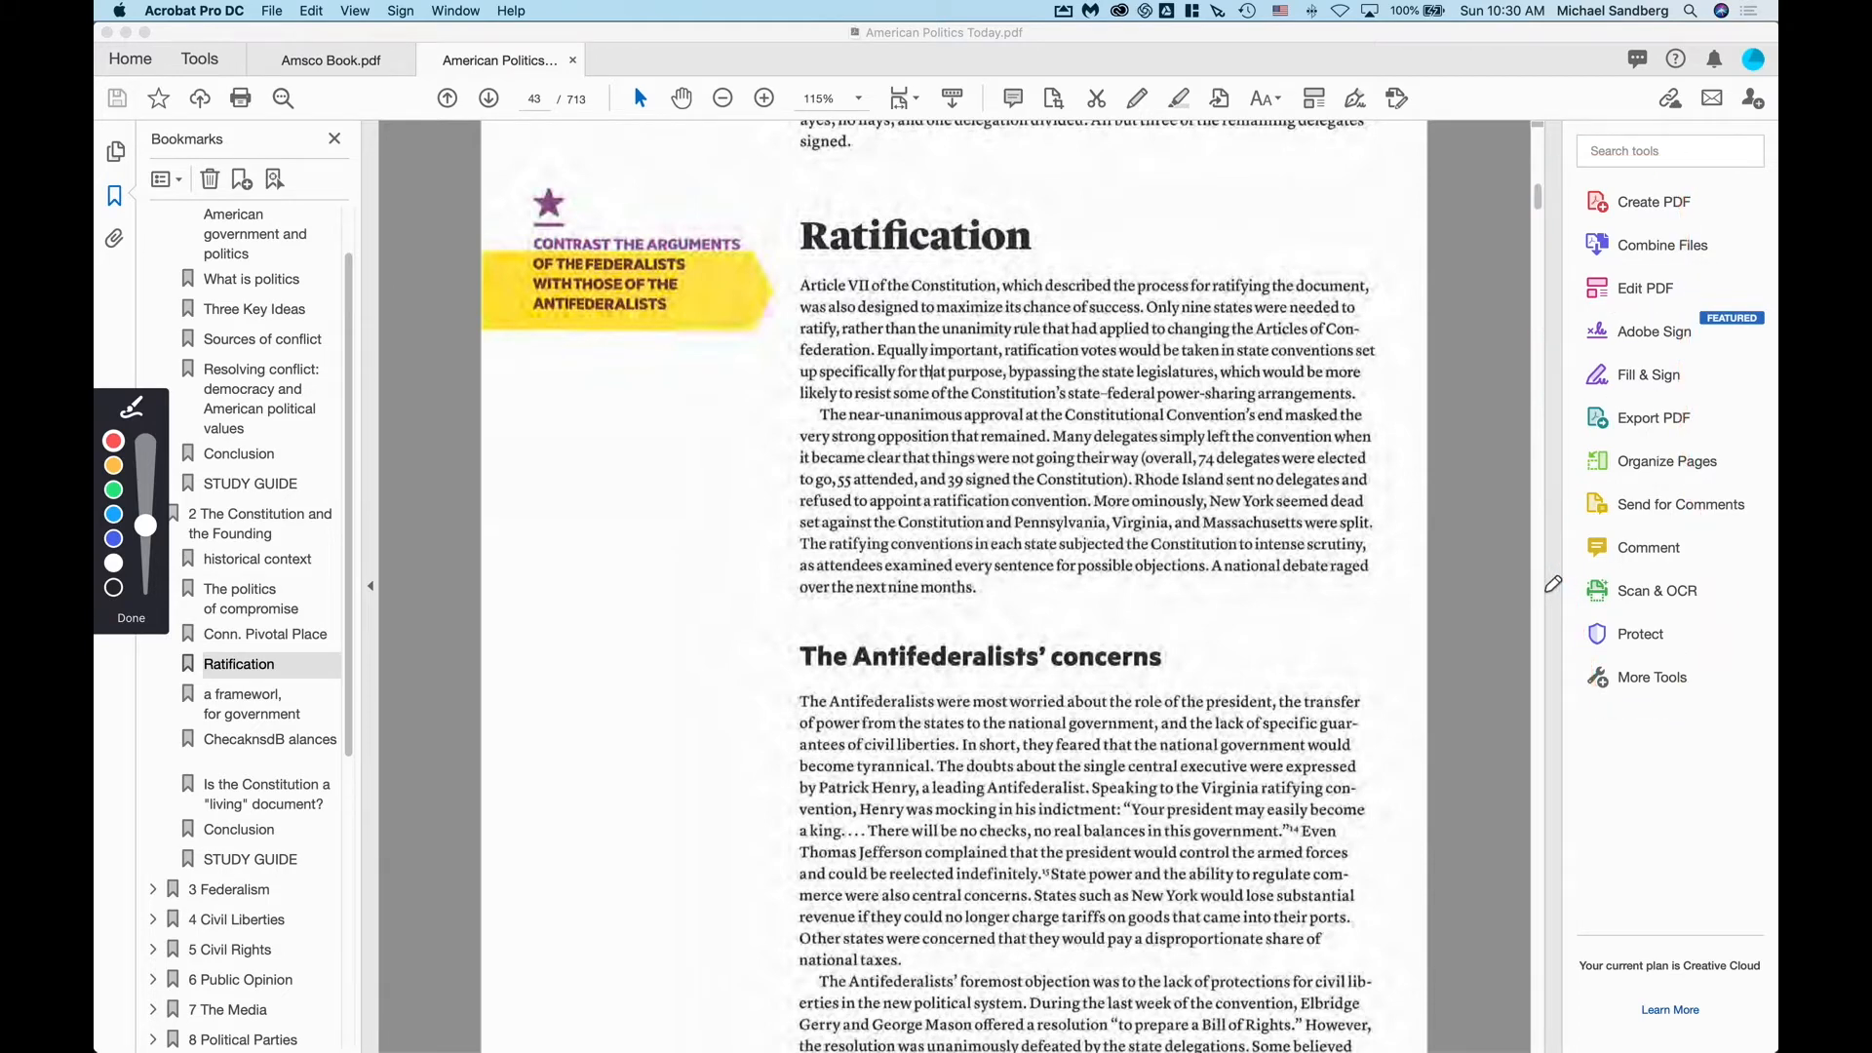
left_click(133, 621)
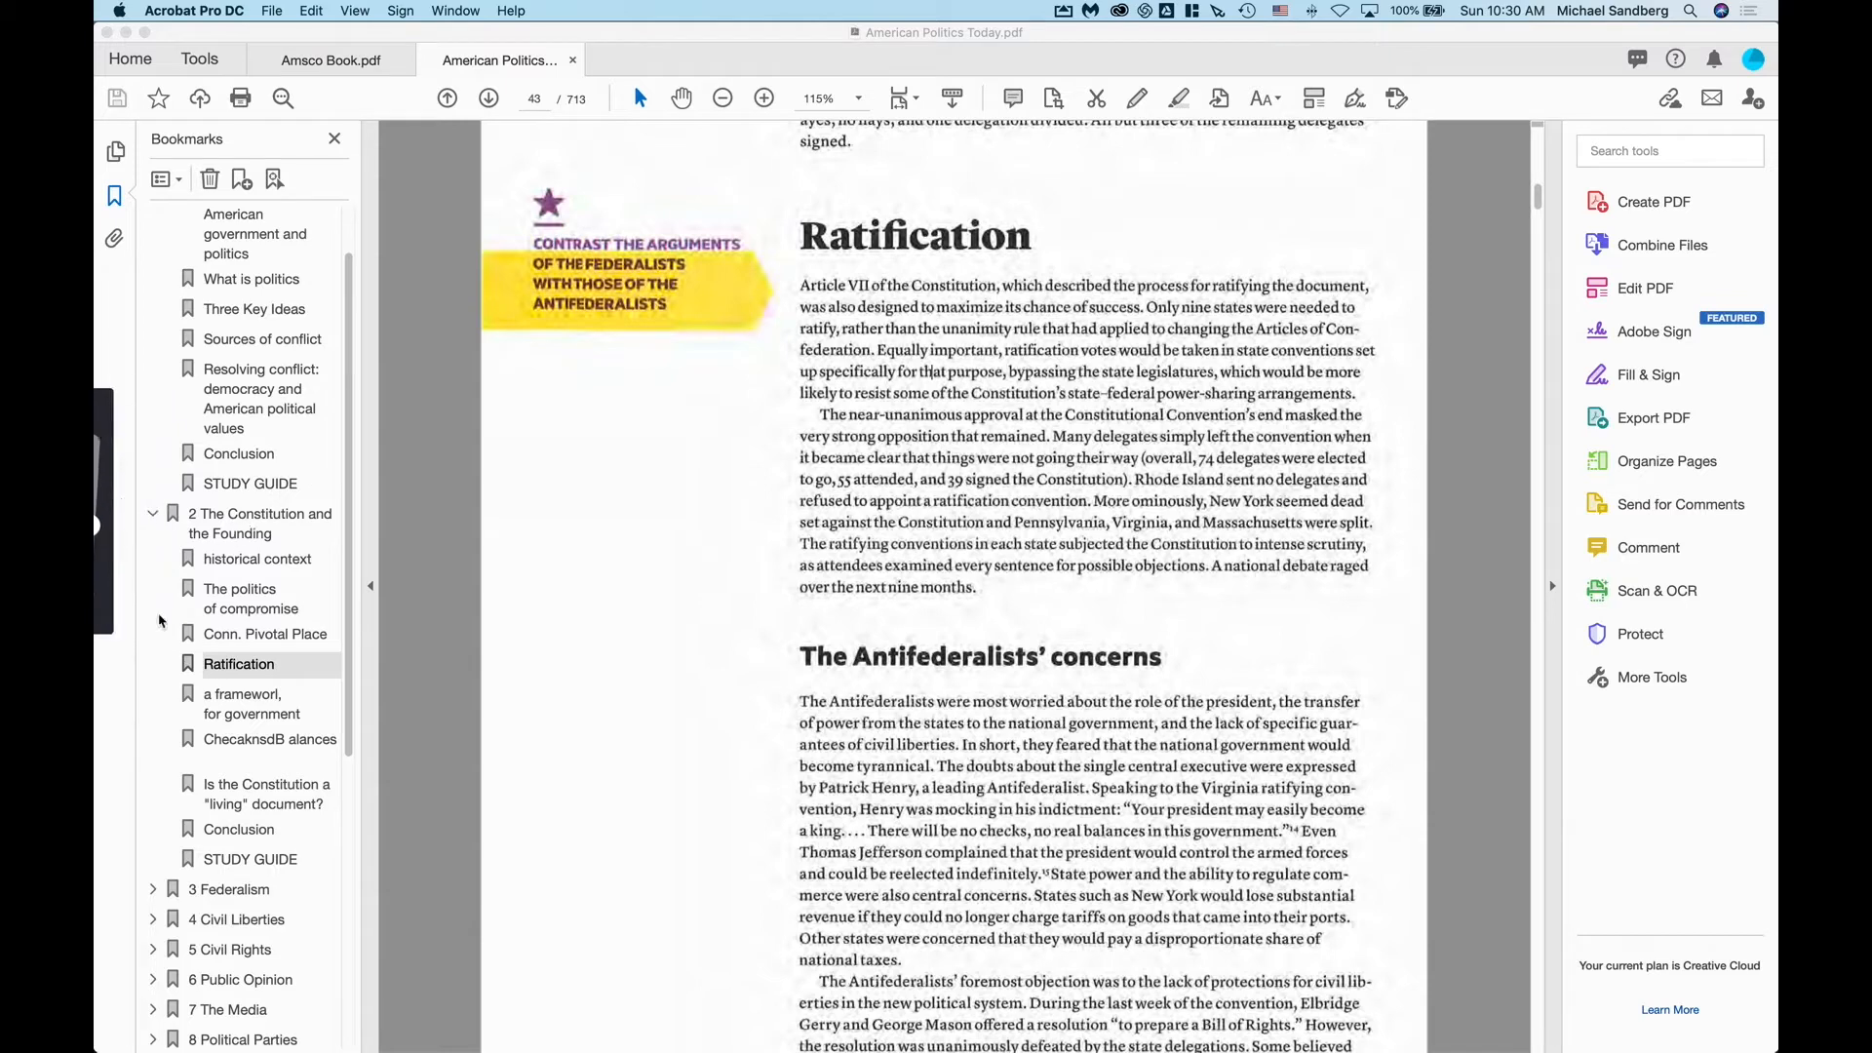
- Collapse the list of PDF tools to icons, hide it completely and restore it to full width
left_click(1548, 586)
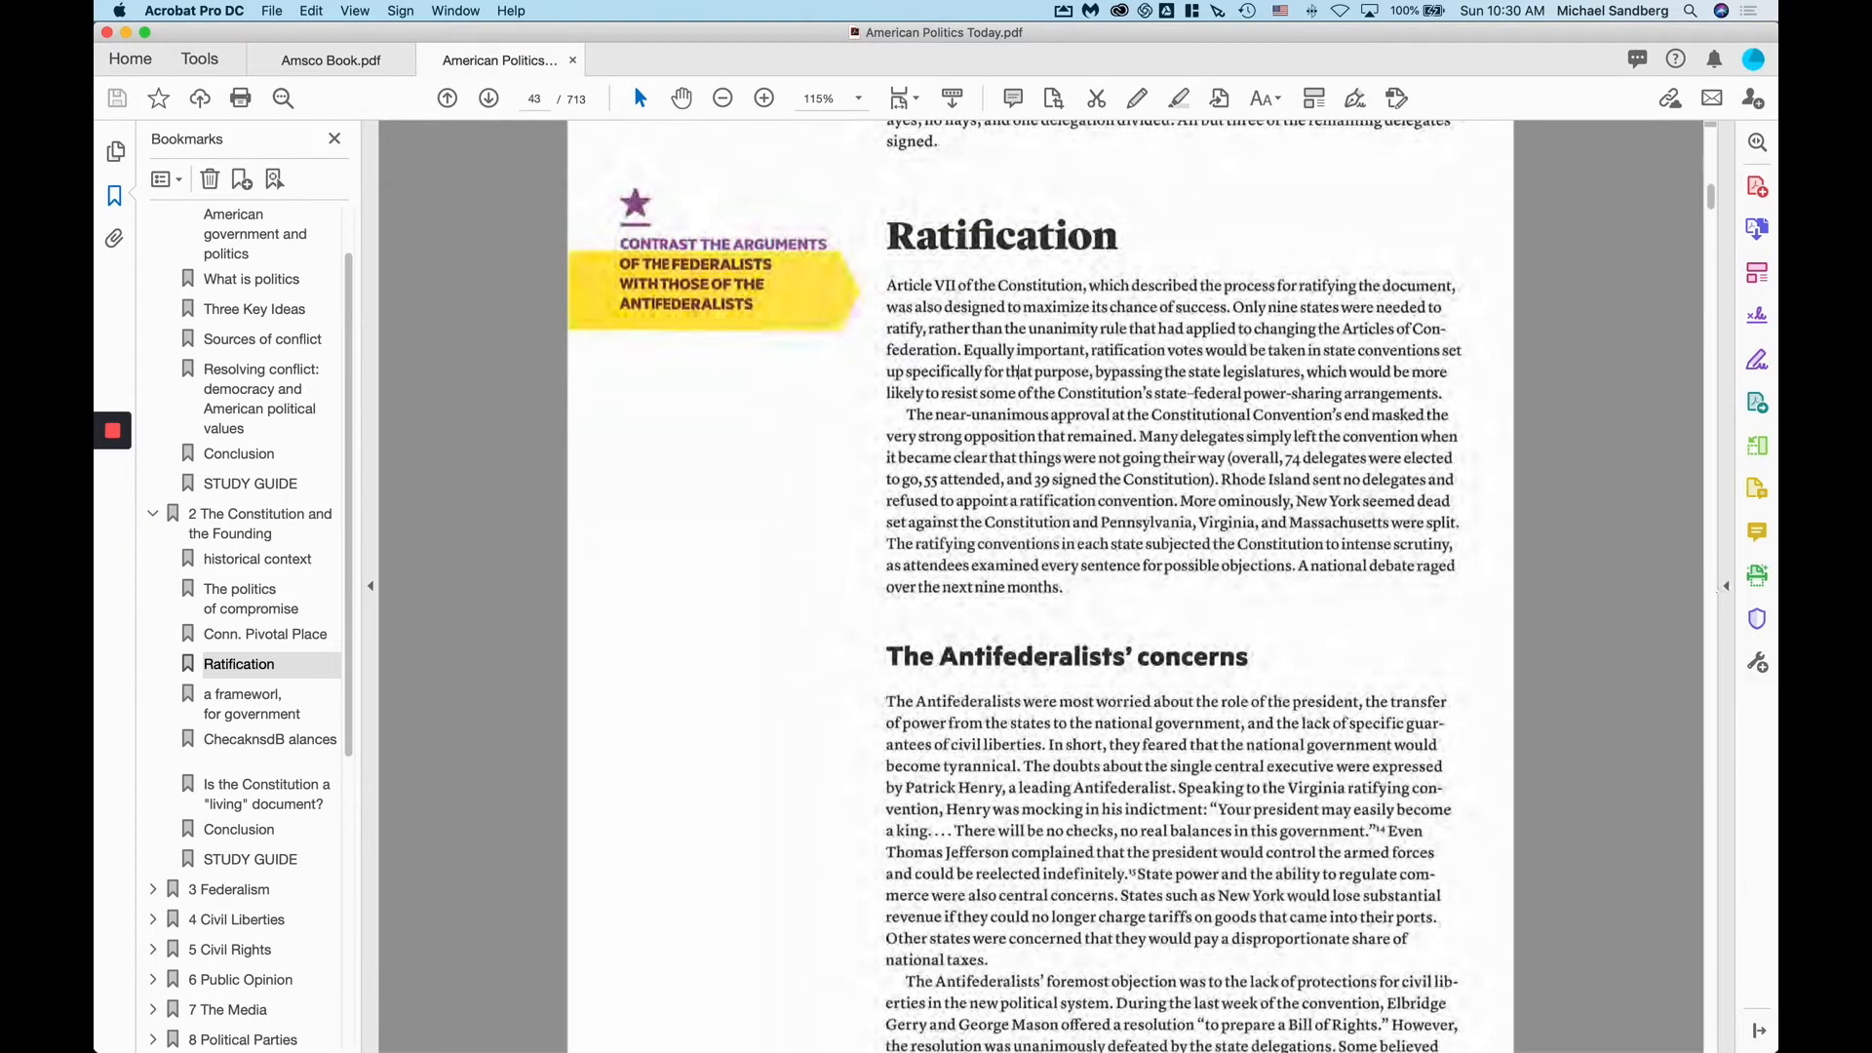
left_click(1759, 1031)
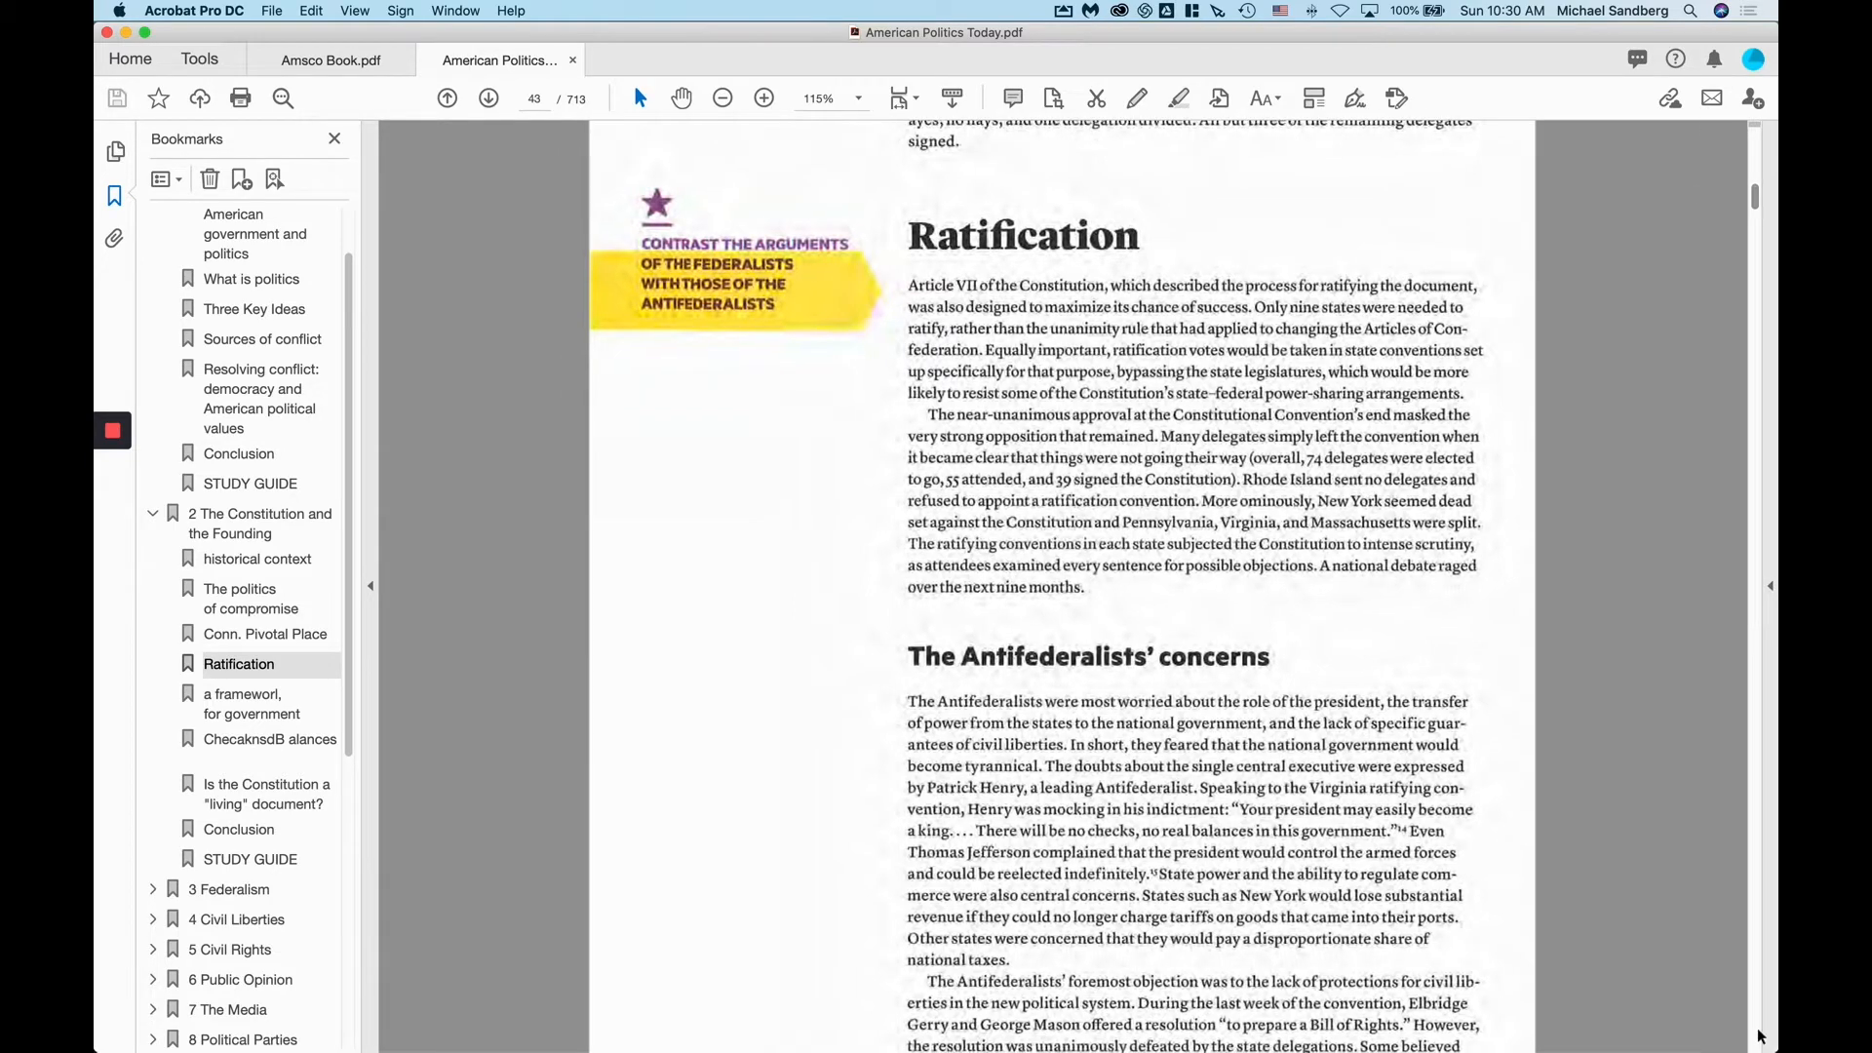
left_click(1771, 588)
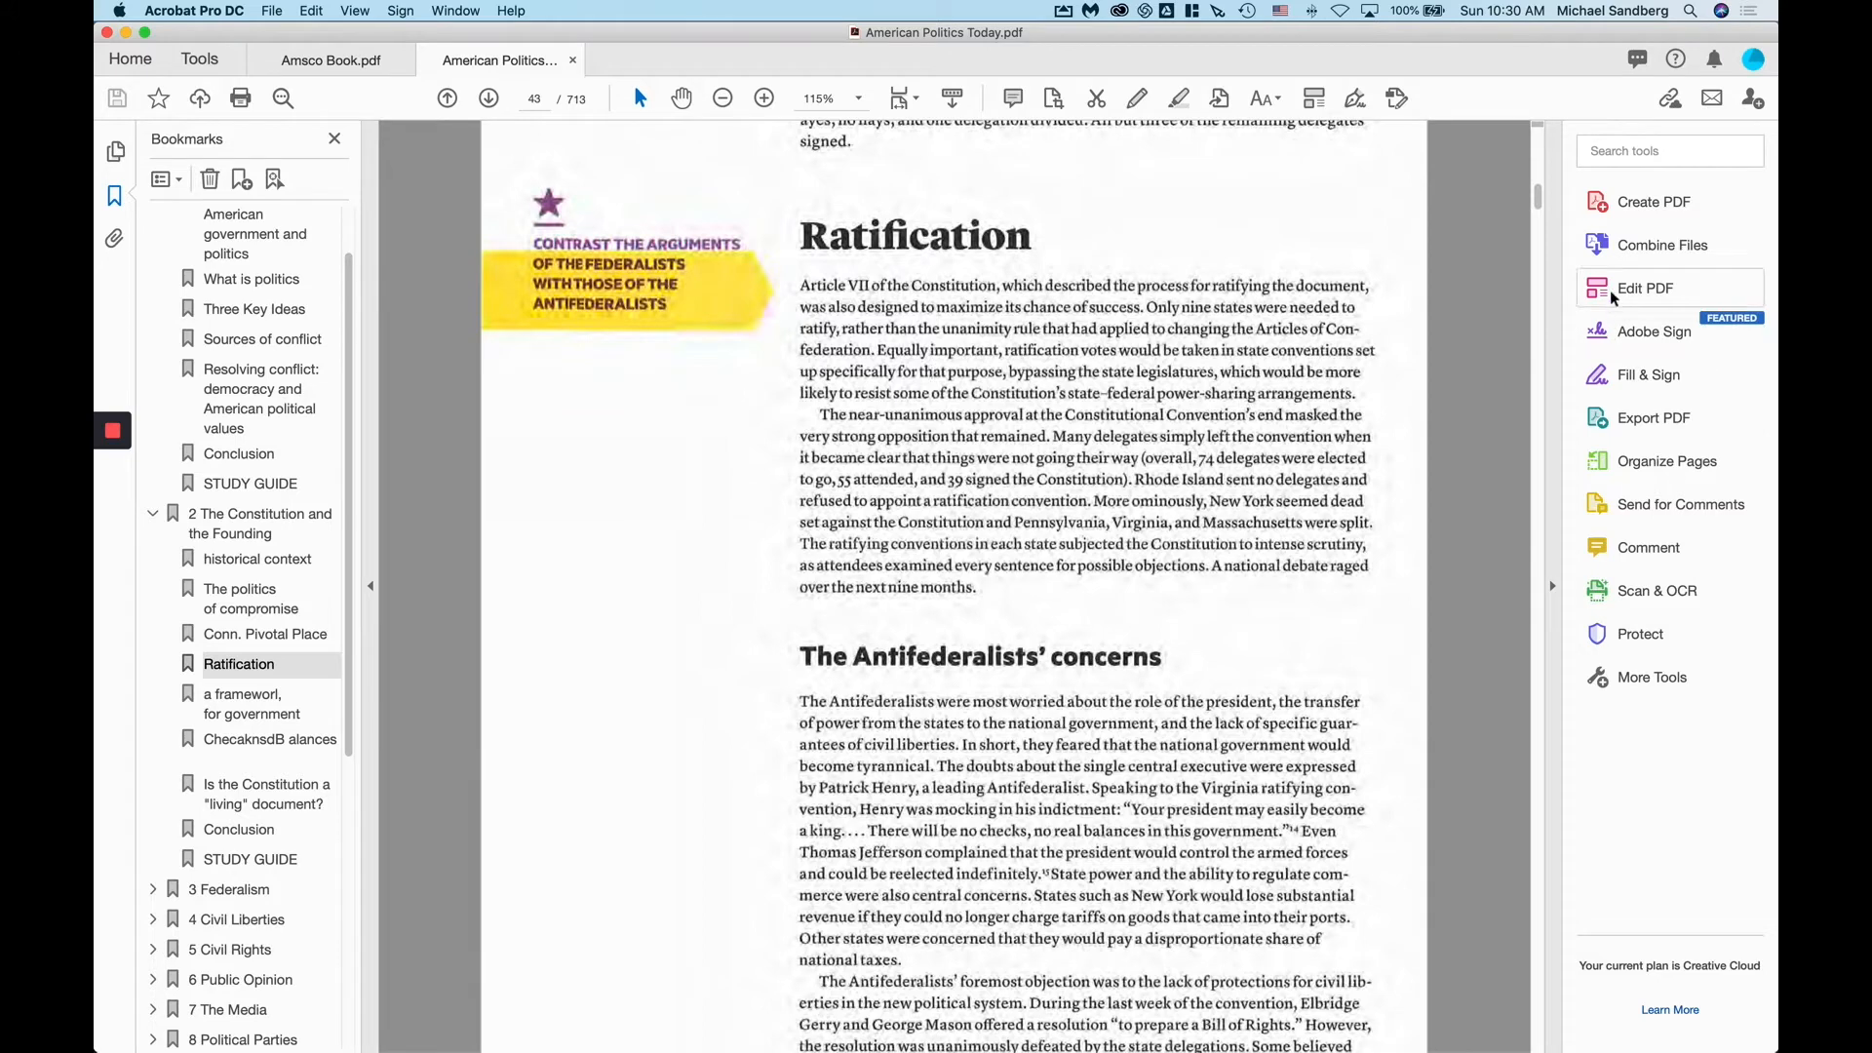
- Open the Comment tools, circle the row of annotation tools in red with the screen-drawing pen and finish drawing
left_click(1628, 549)
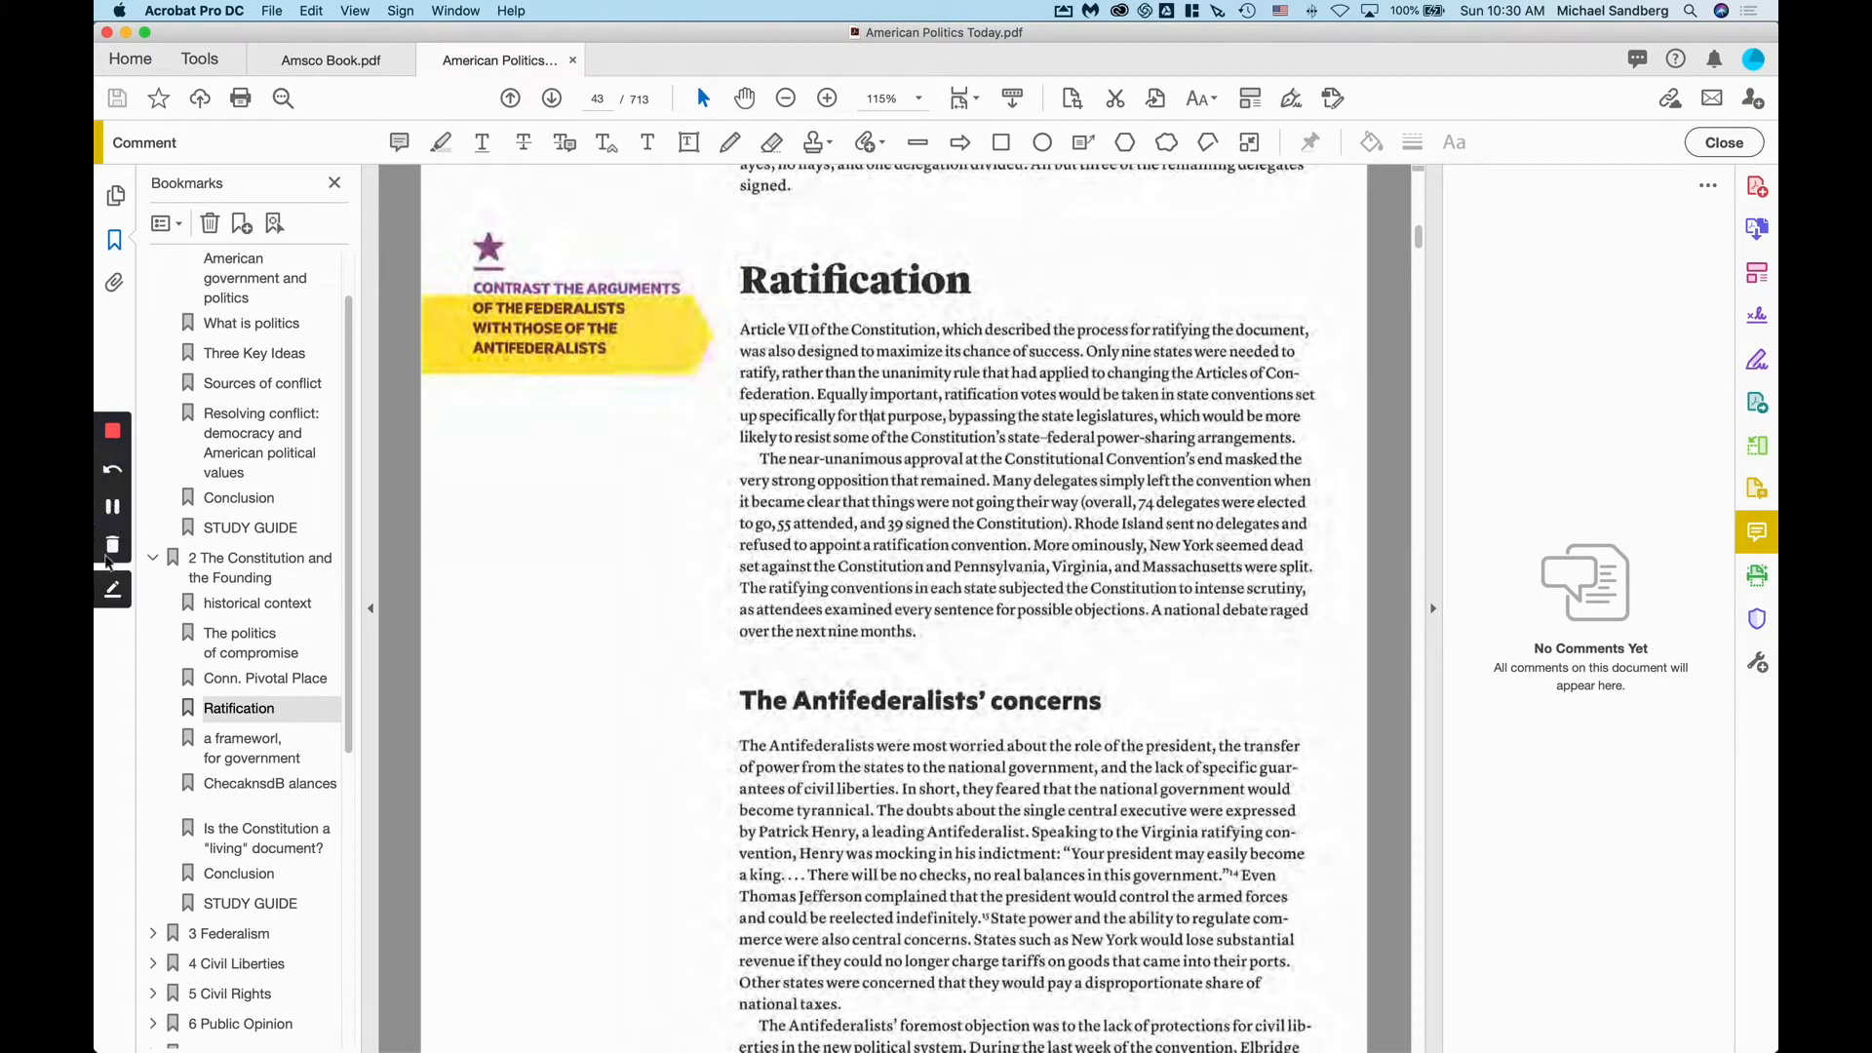
left_click(114, 584)
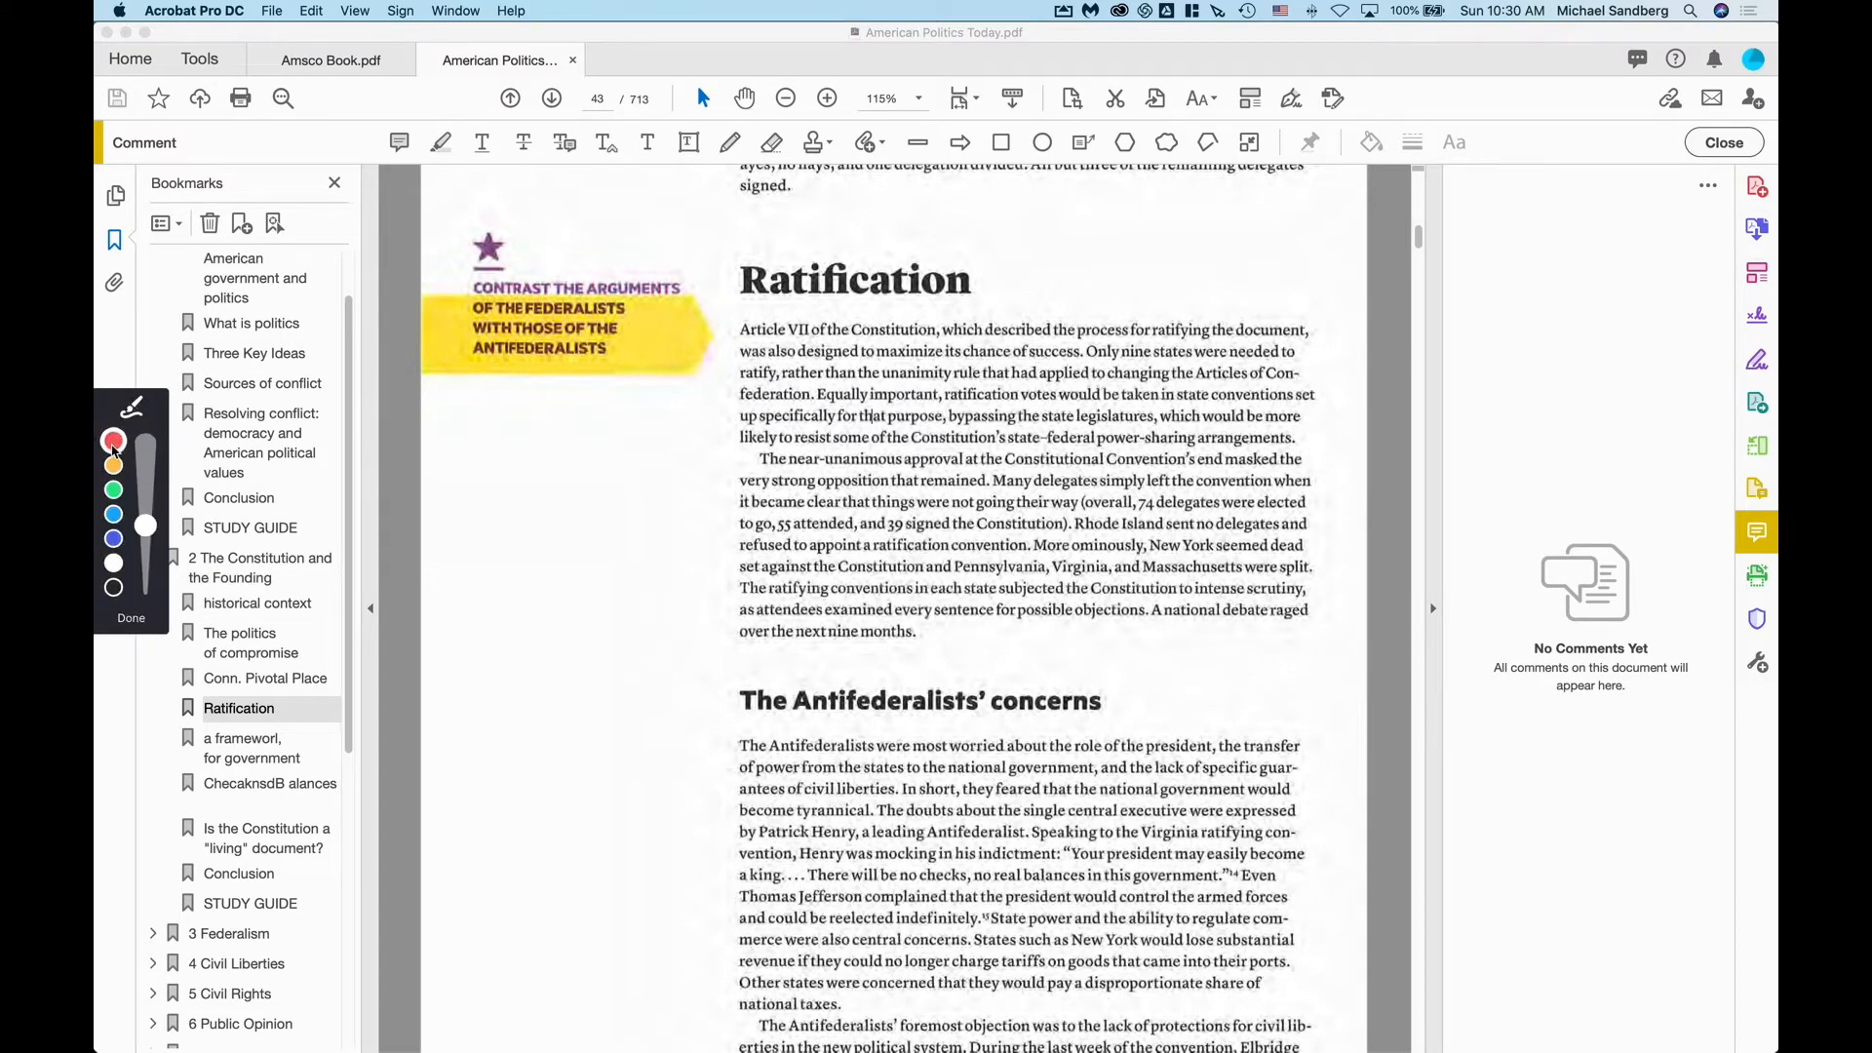
mouse_move(461, 100)
left_mouse_down()
mouse_move(357, 102)
mouse_move(502, 176)
mouse_move(624, 156)
mouse_move(726, 176)
mouse_move(1219, 181)
mouse_move(1289, 132)
mouse_move(980, 119)
mouse_move(758, 83)
mouse_move(466, 90)
mouse_move(459, 146)
left_mouse_up()
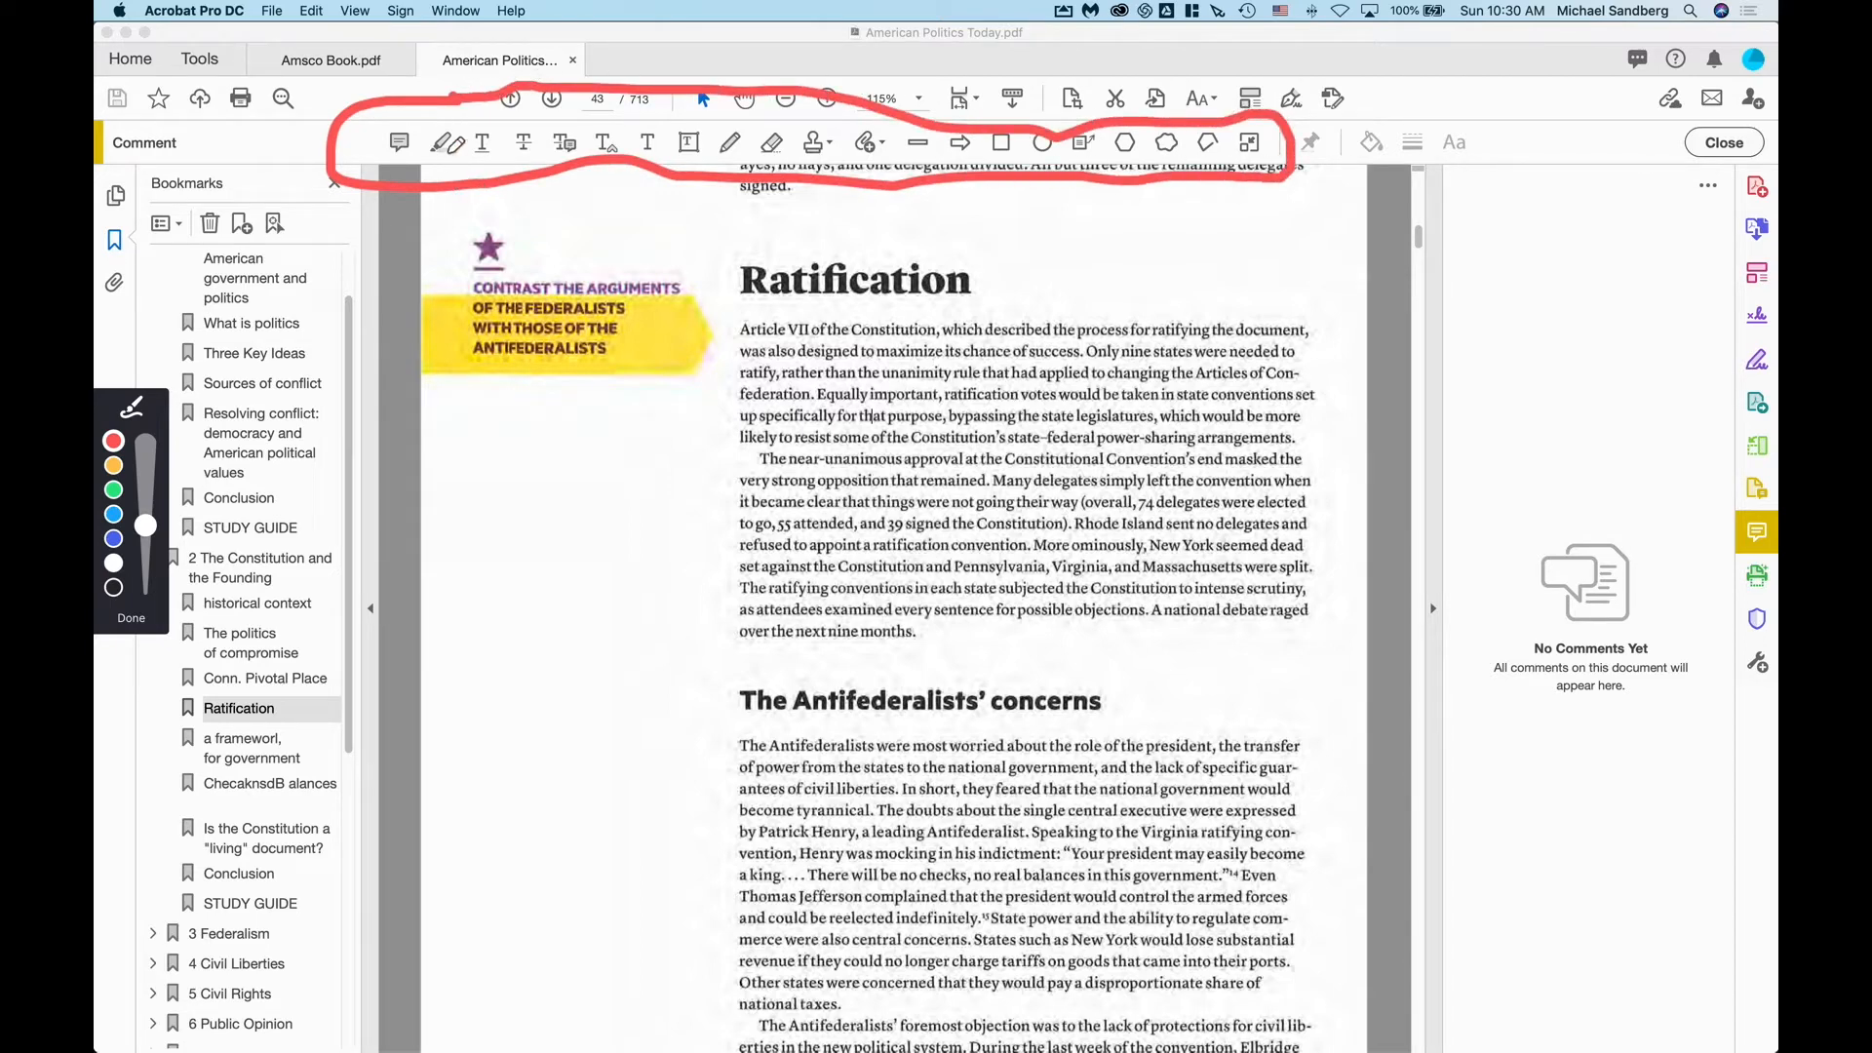
left_click(133, 620)
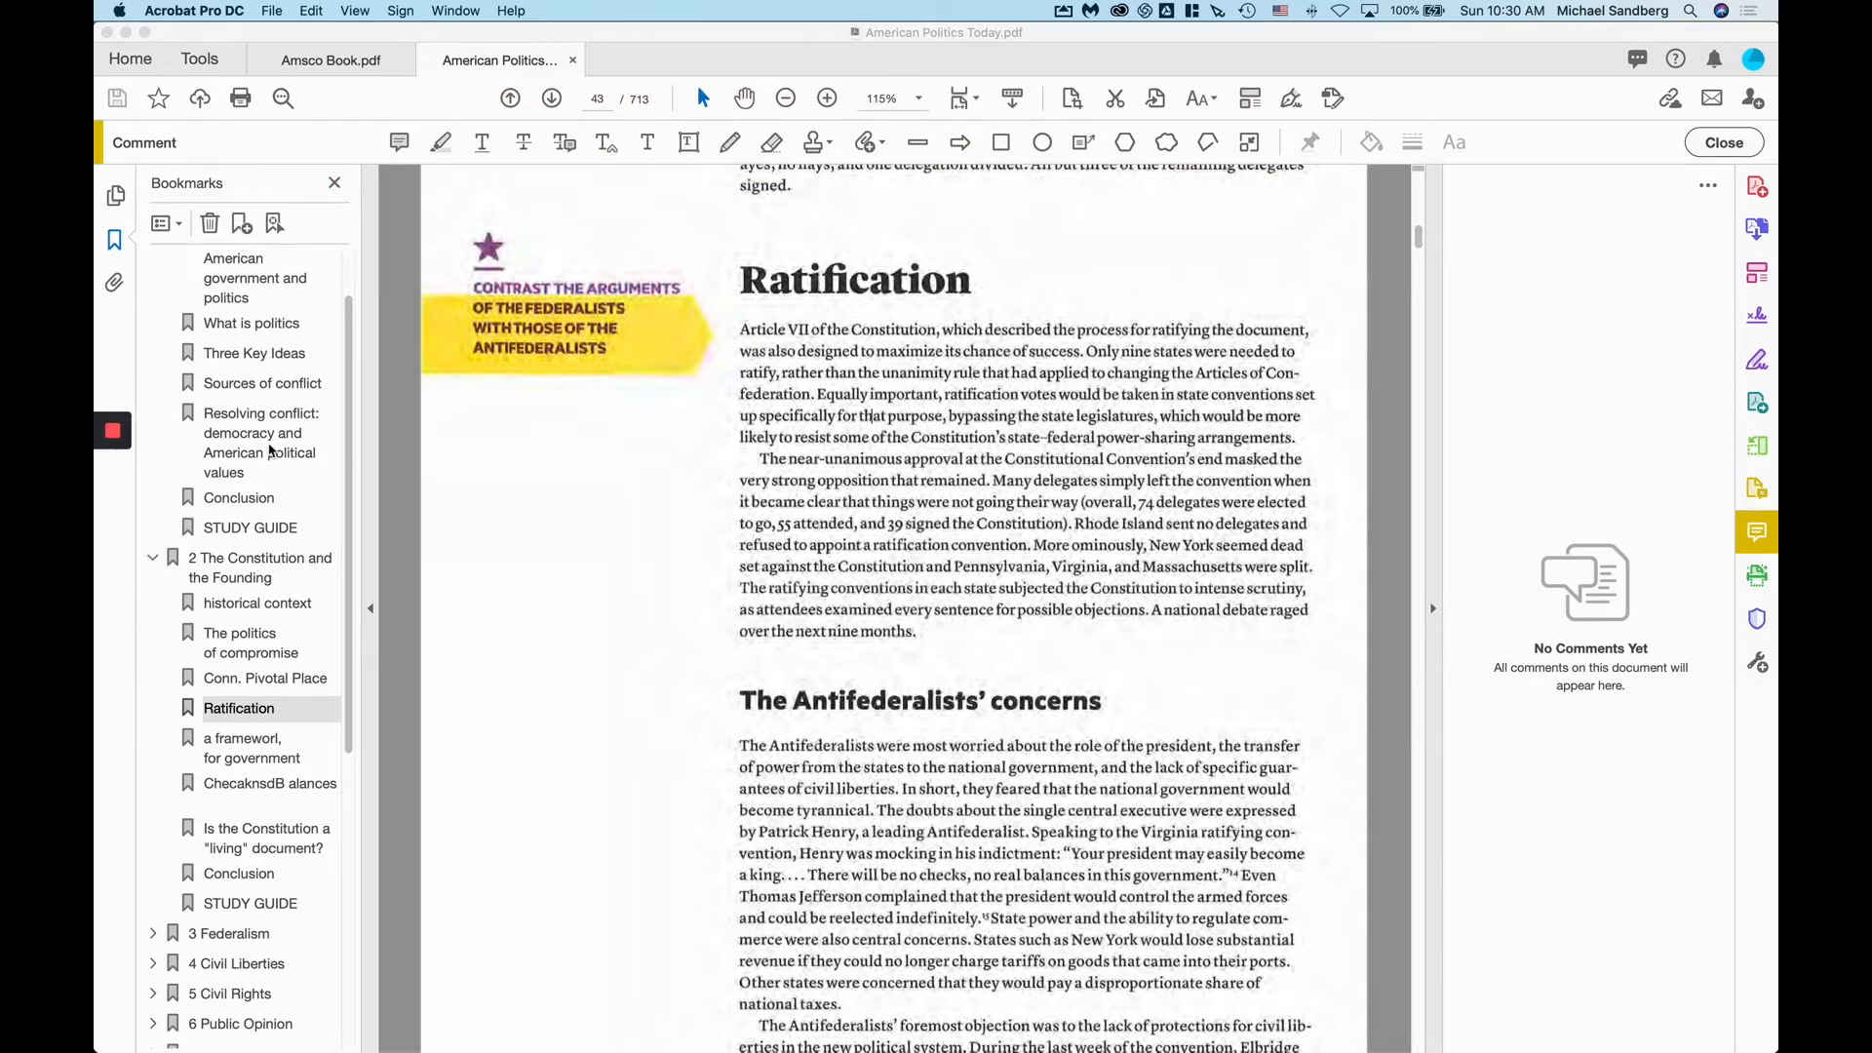
- Add a sticky note beside the Ratification heading and post the comment "Usually you uses this with an amendment"
left_click(402, 145)
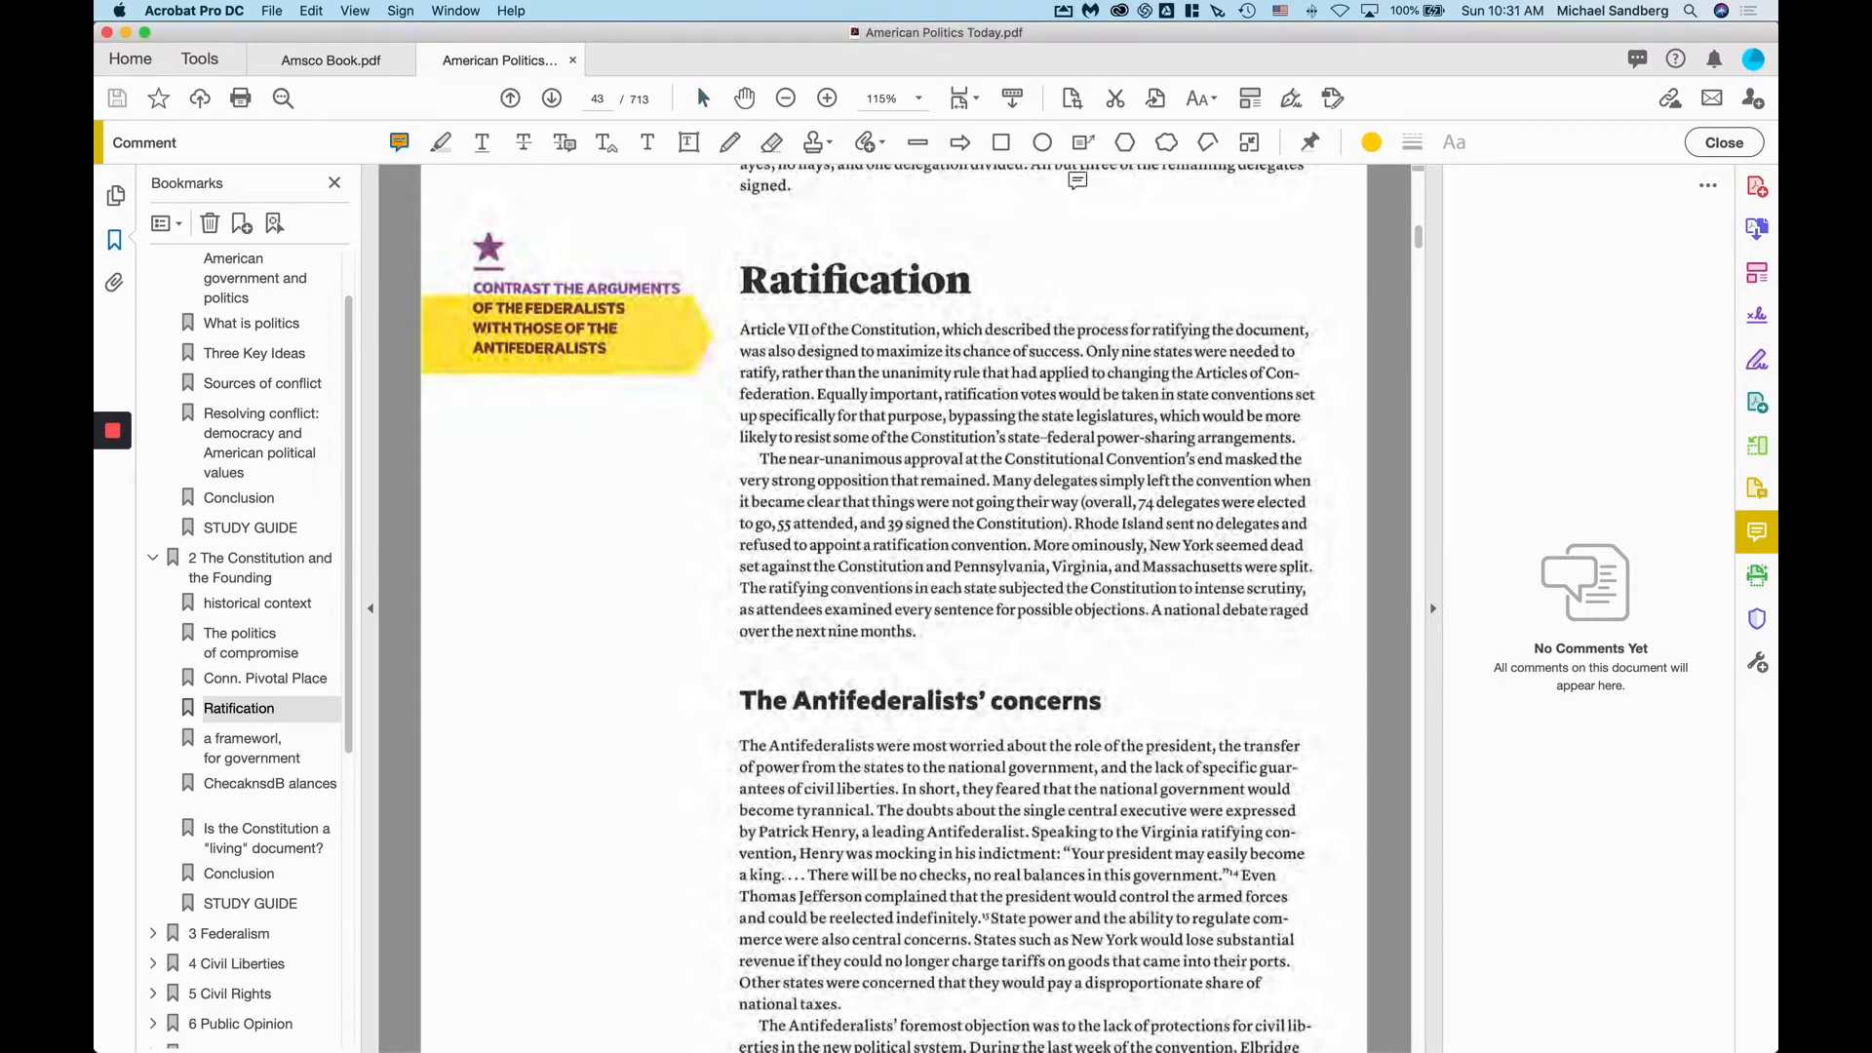
left_click(1043, 242)
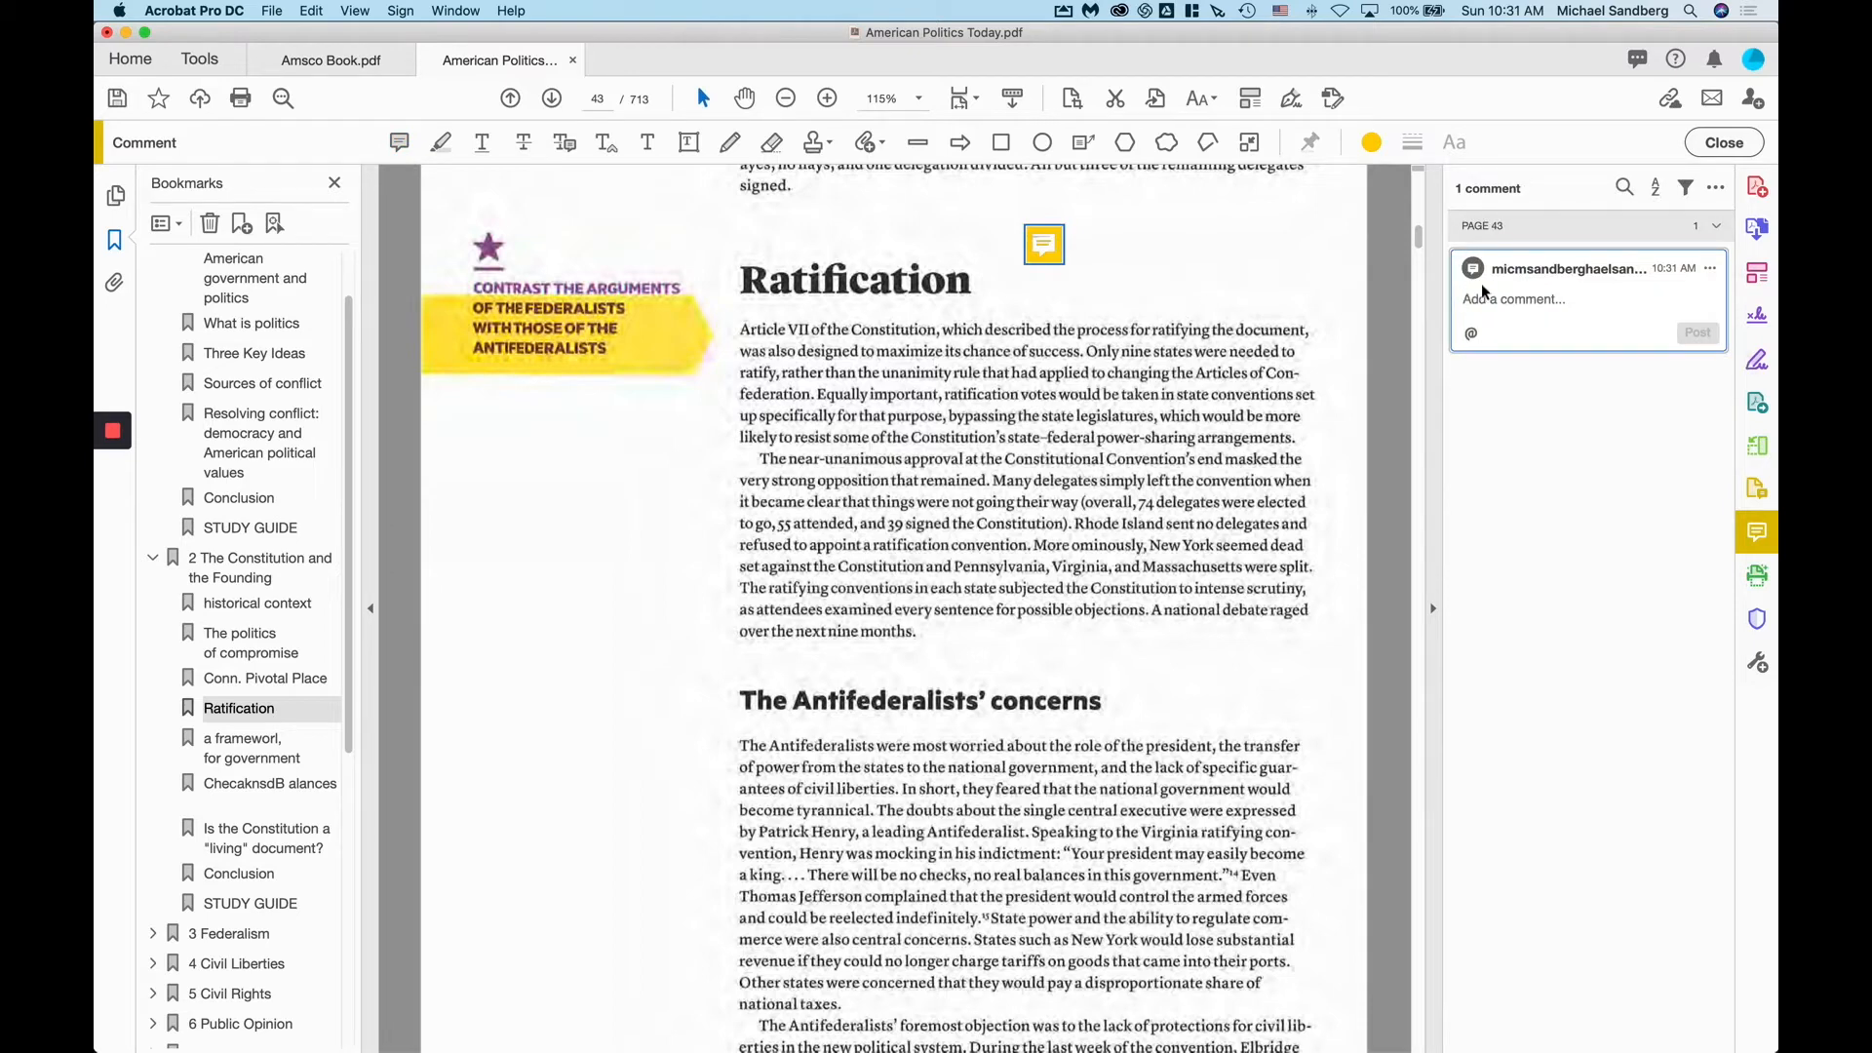
type("Usually you ")
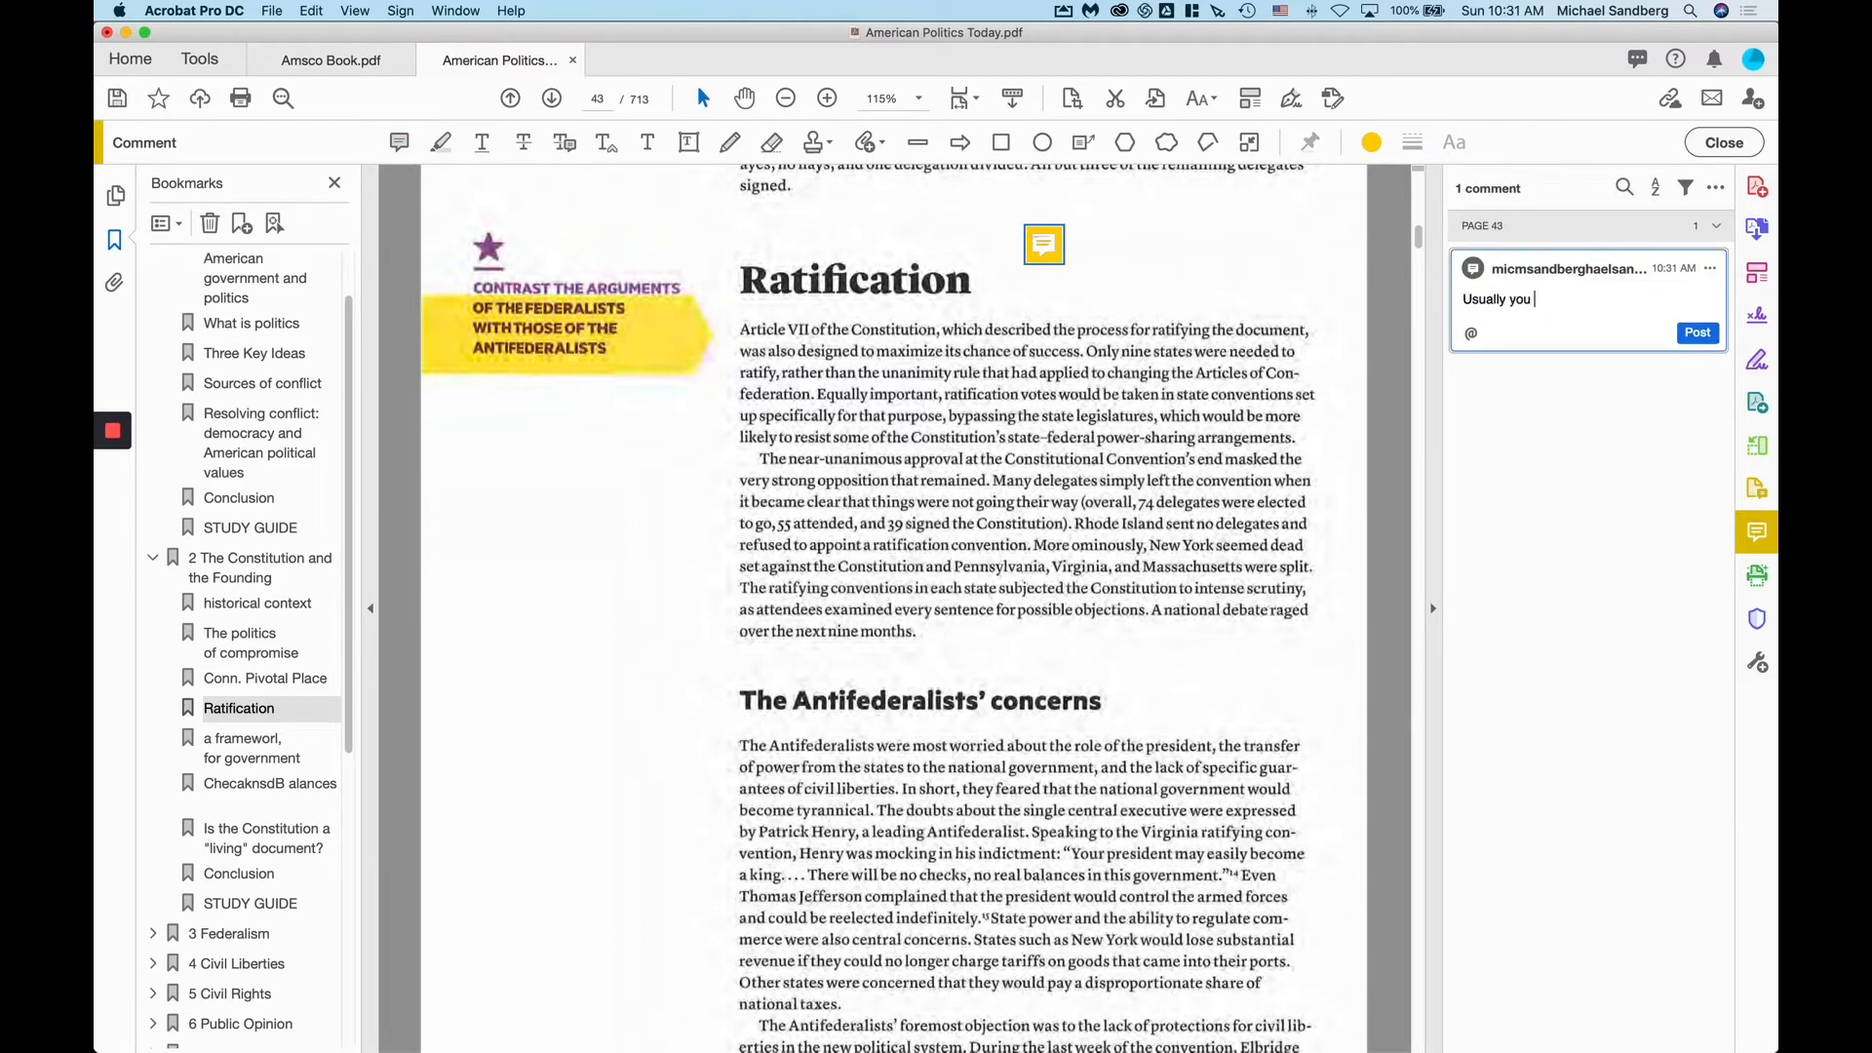
type("uses this with an amendment")
left_click(1697, 332)
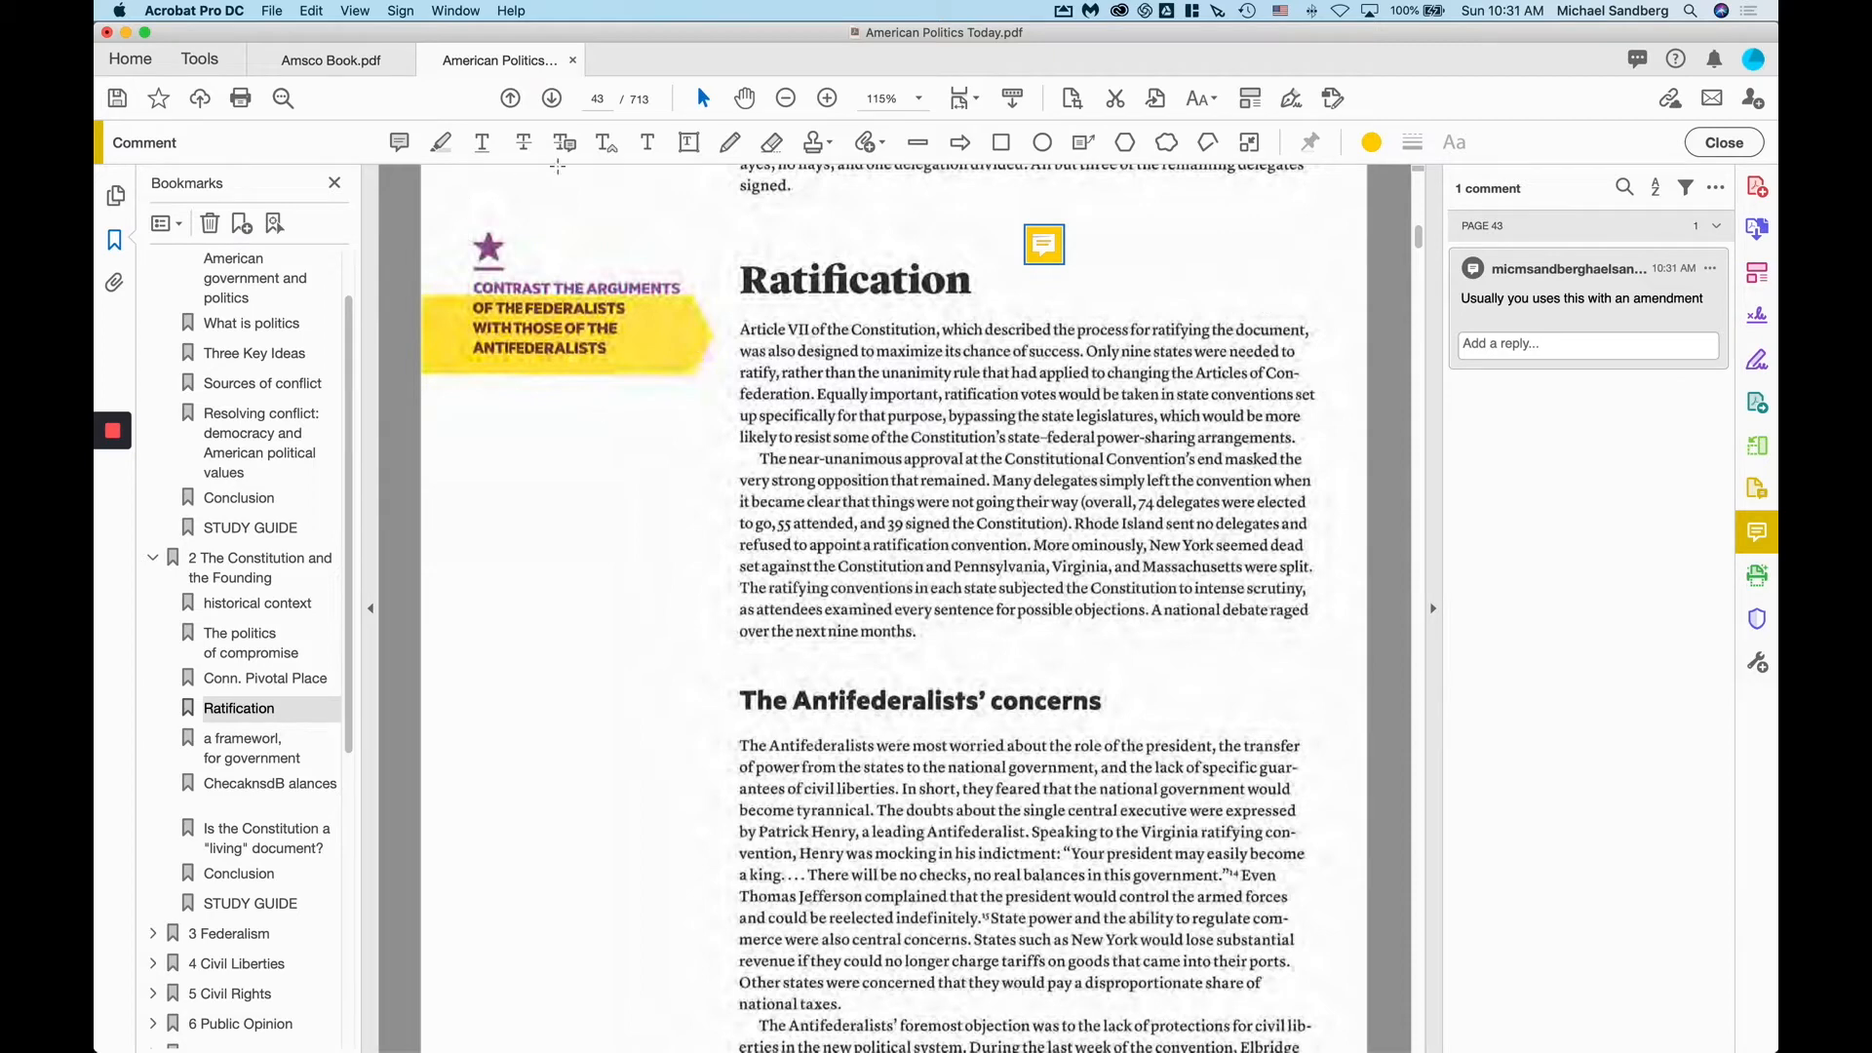
- Add a text box in the page margin below the yellow arrow reading "This is a cool demonstatrion eh...."
left_click(688, 142)
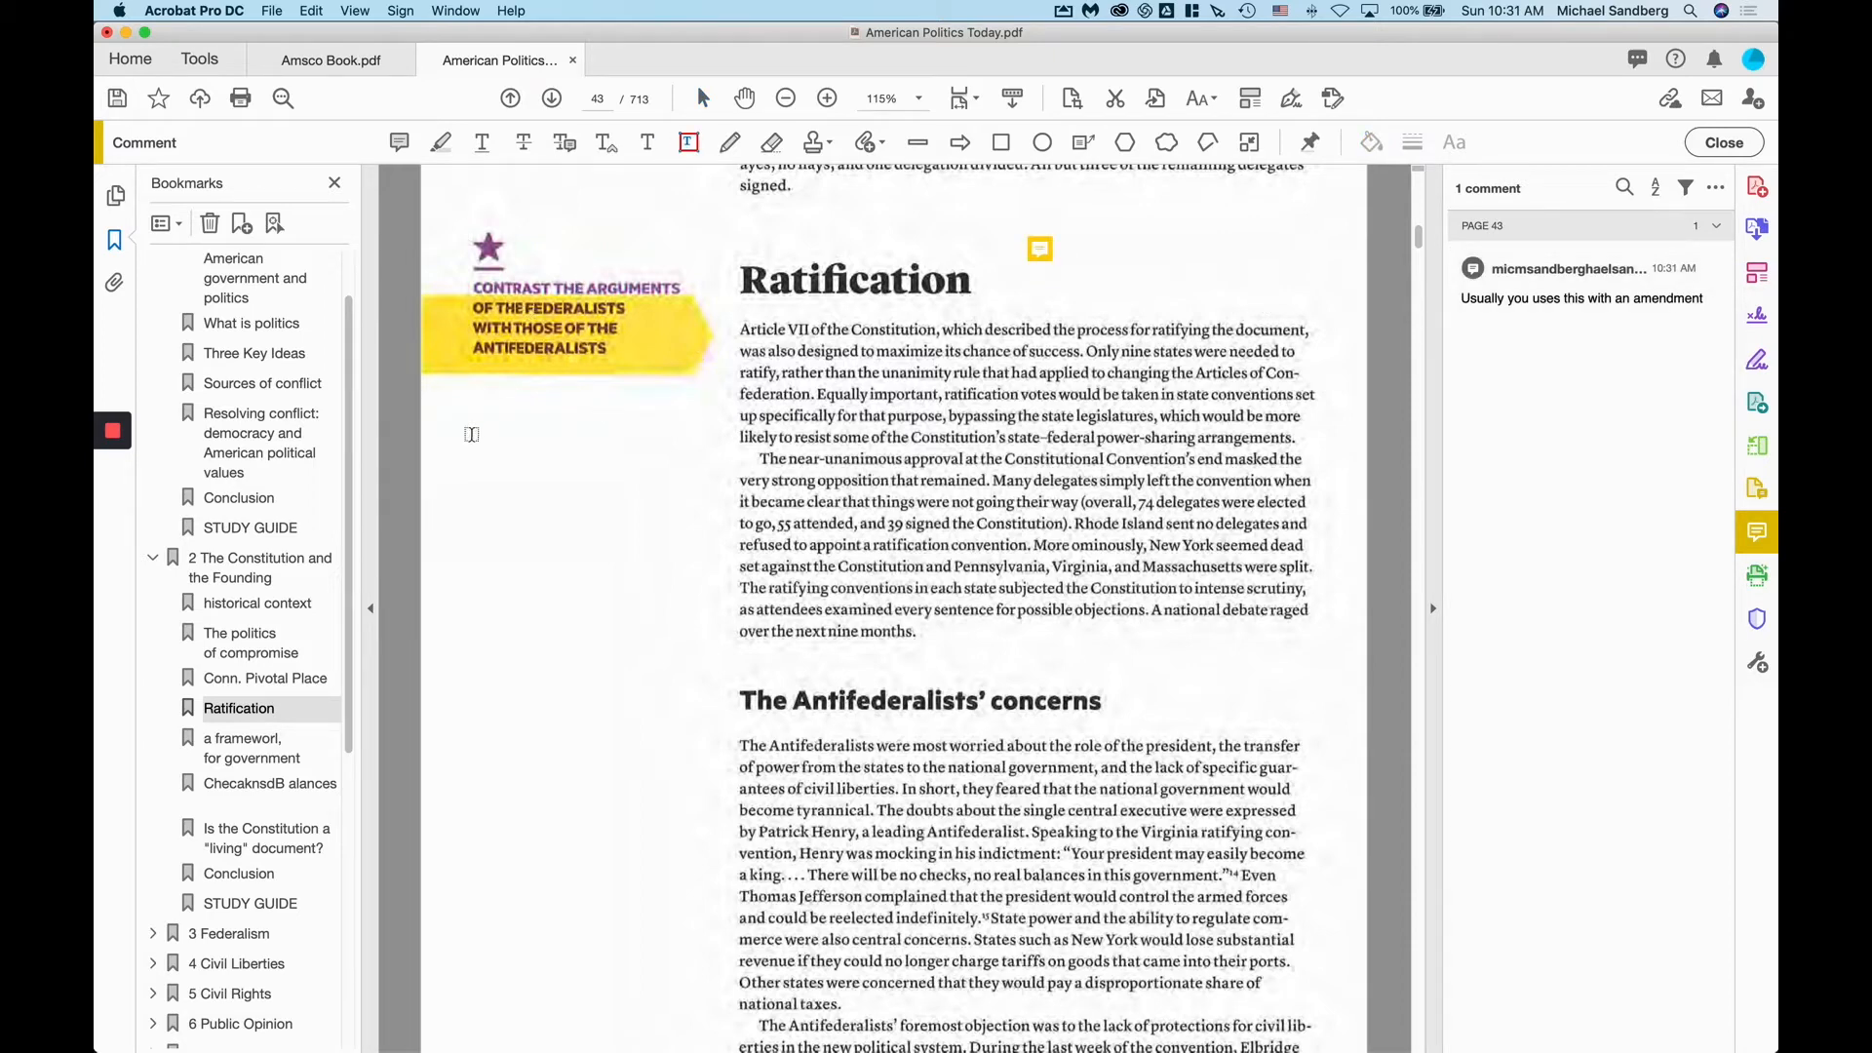
left_click_drag(451, 403, 721, 707)
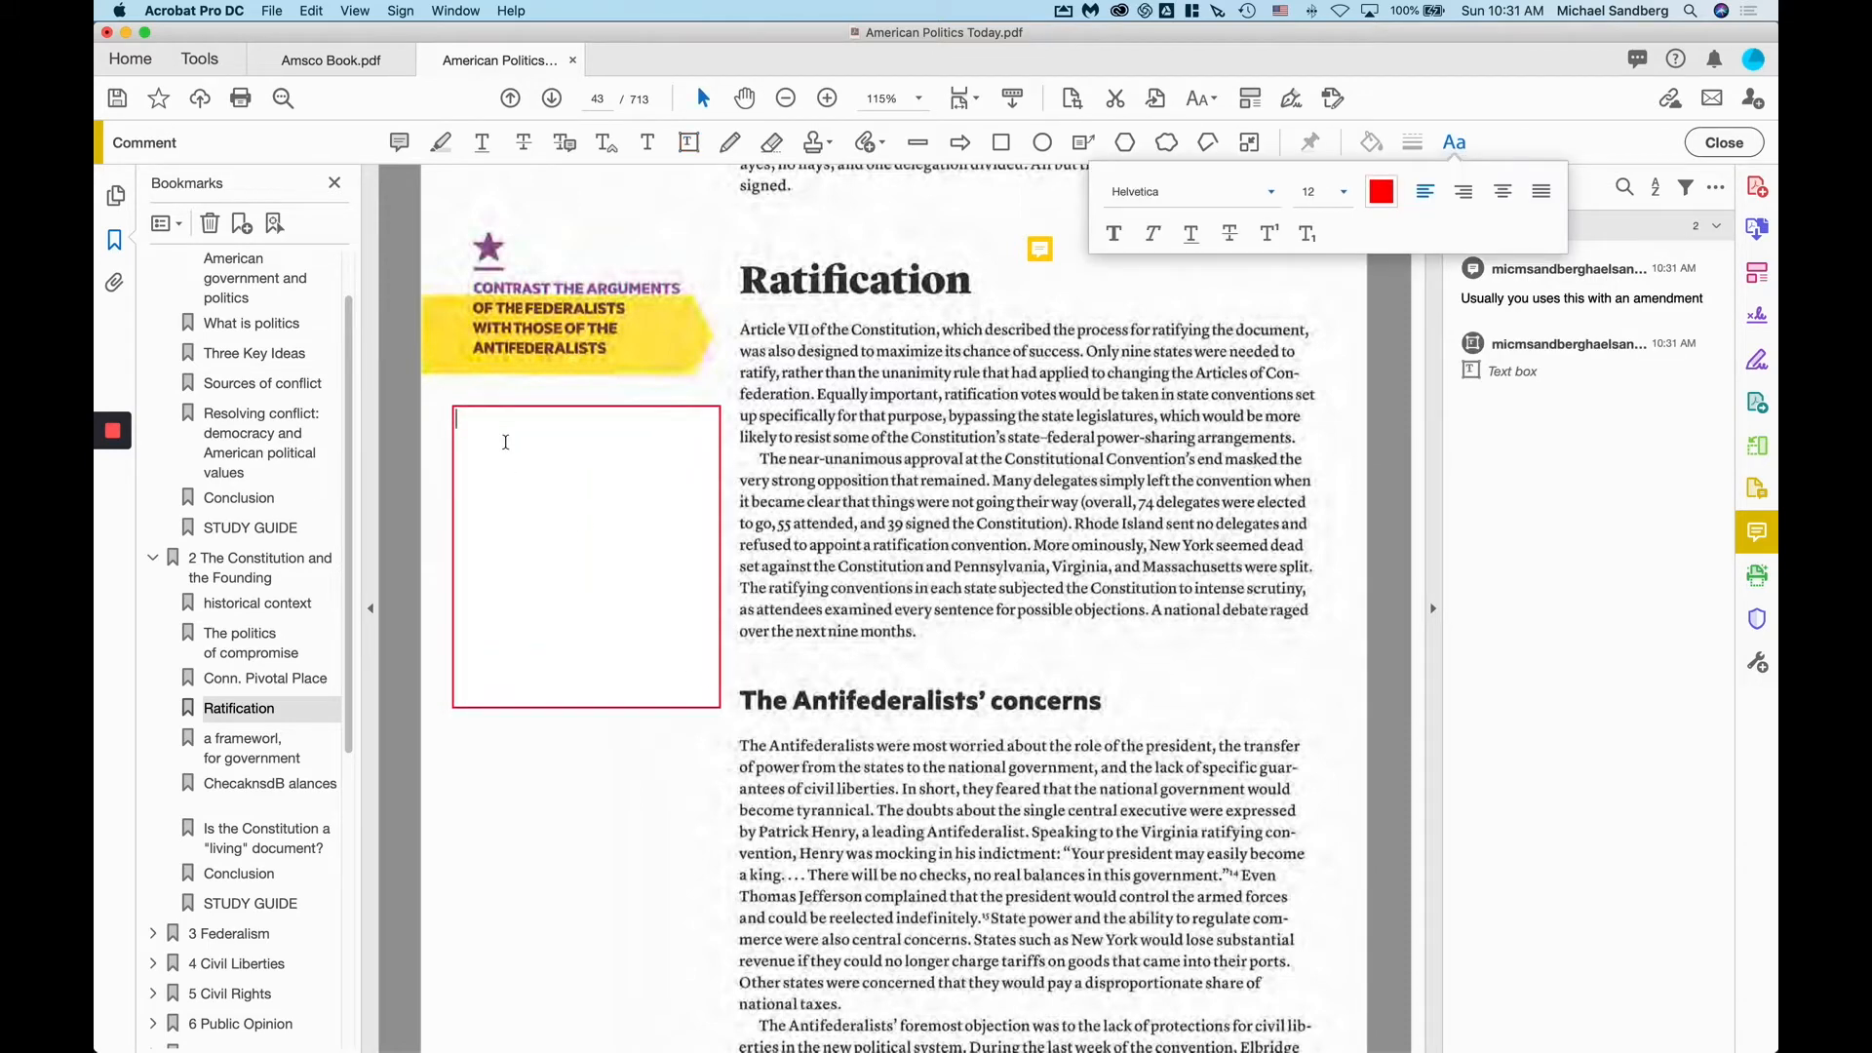
type("This is a cool demons")
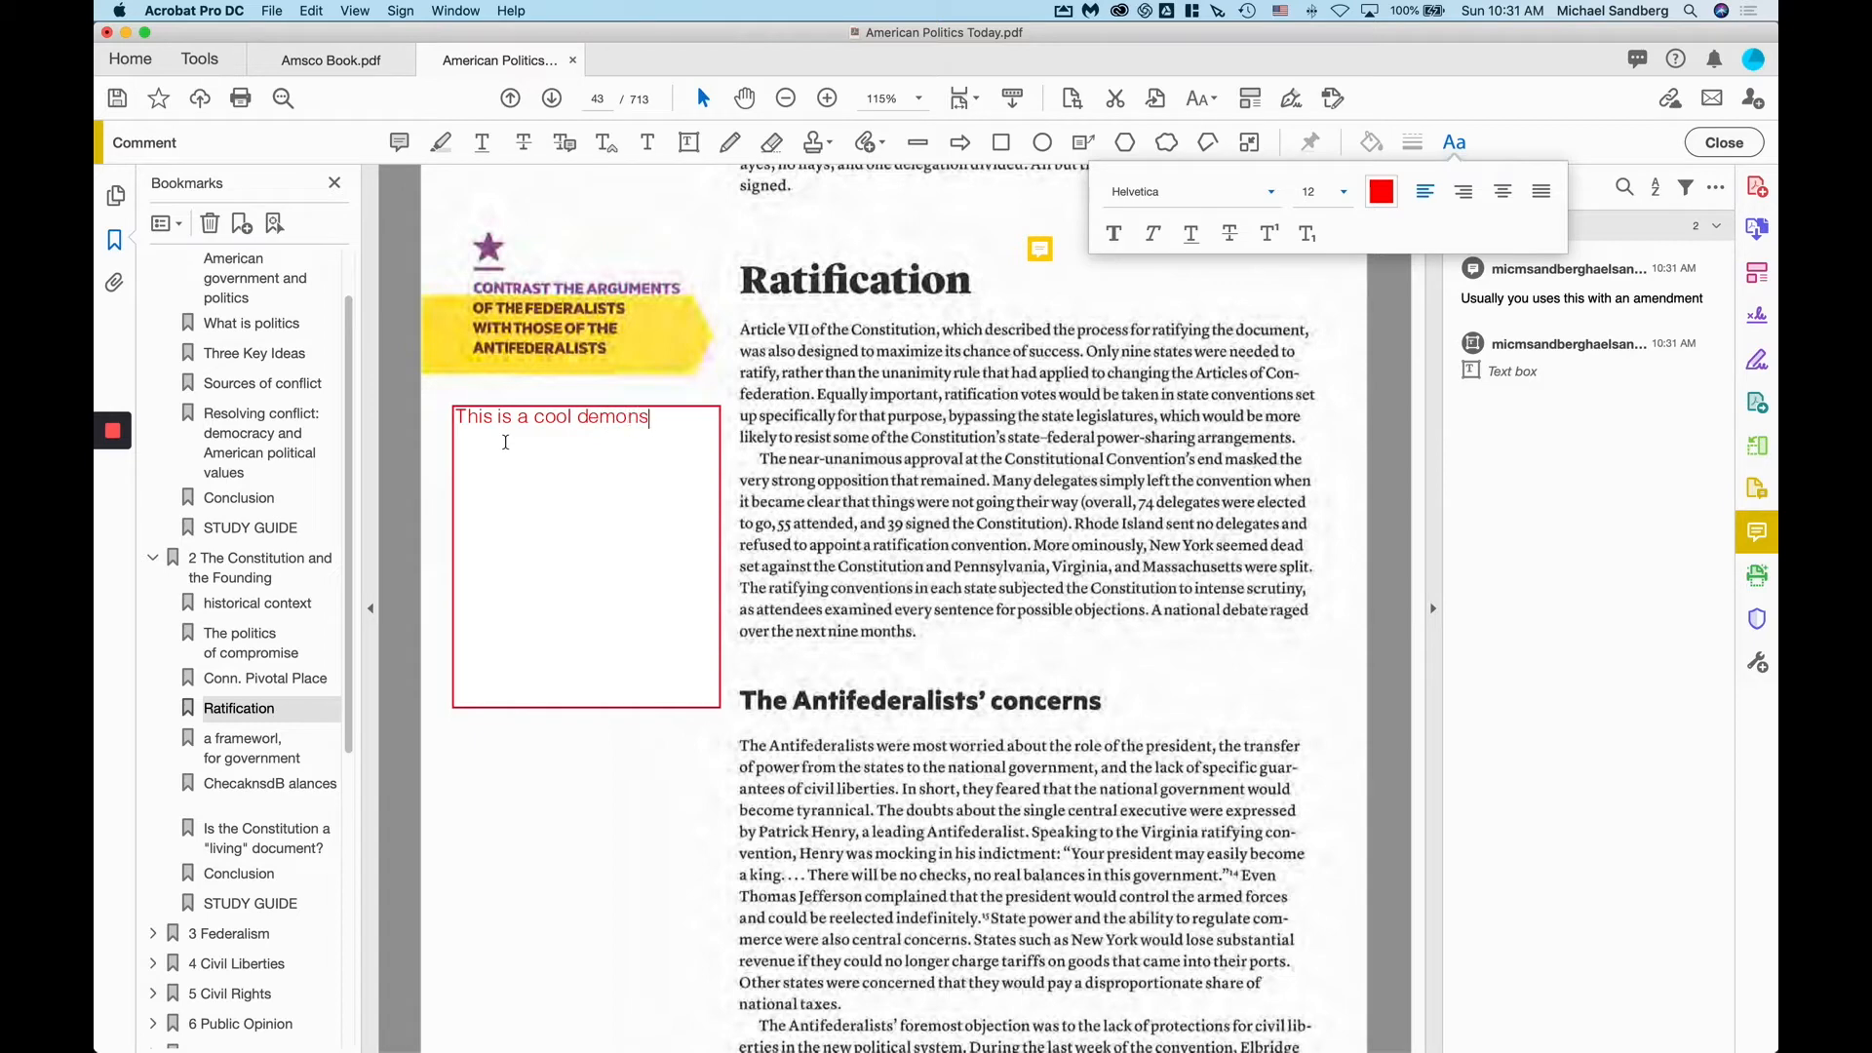
type("tatrion eh....")
left_click(929, 699)
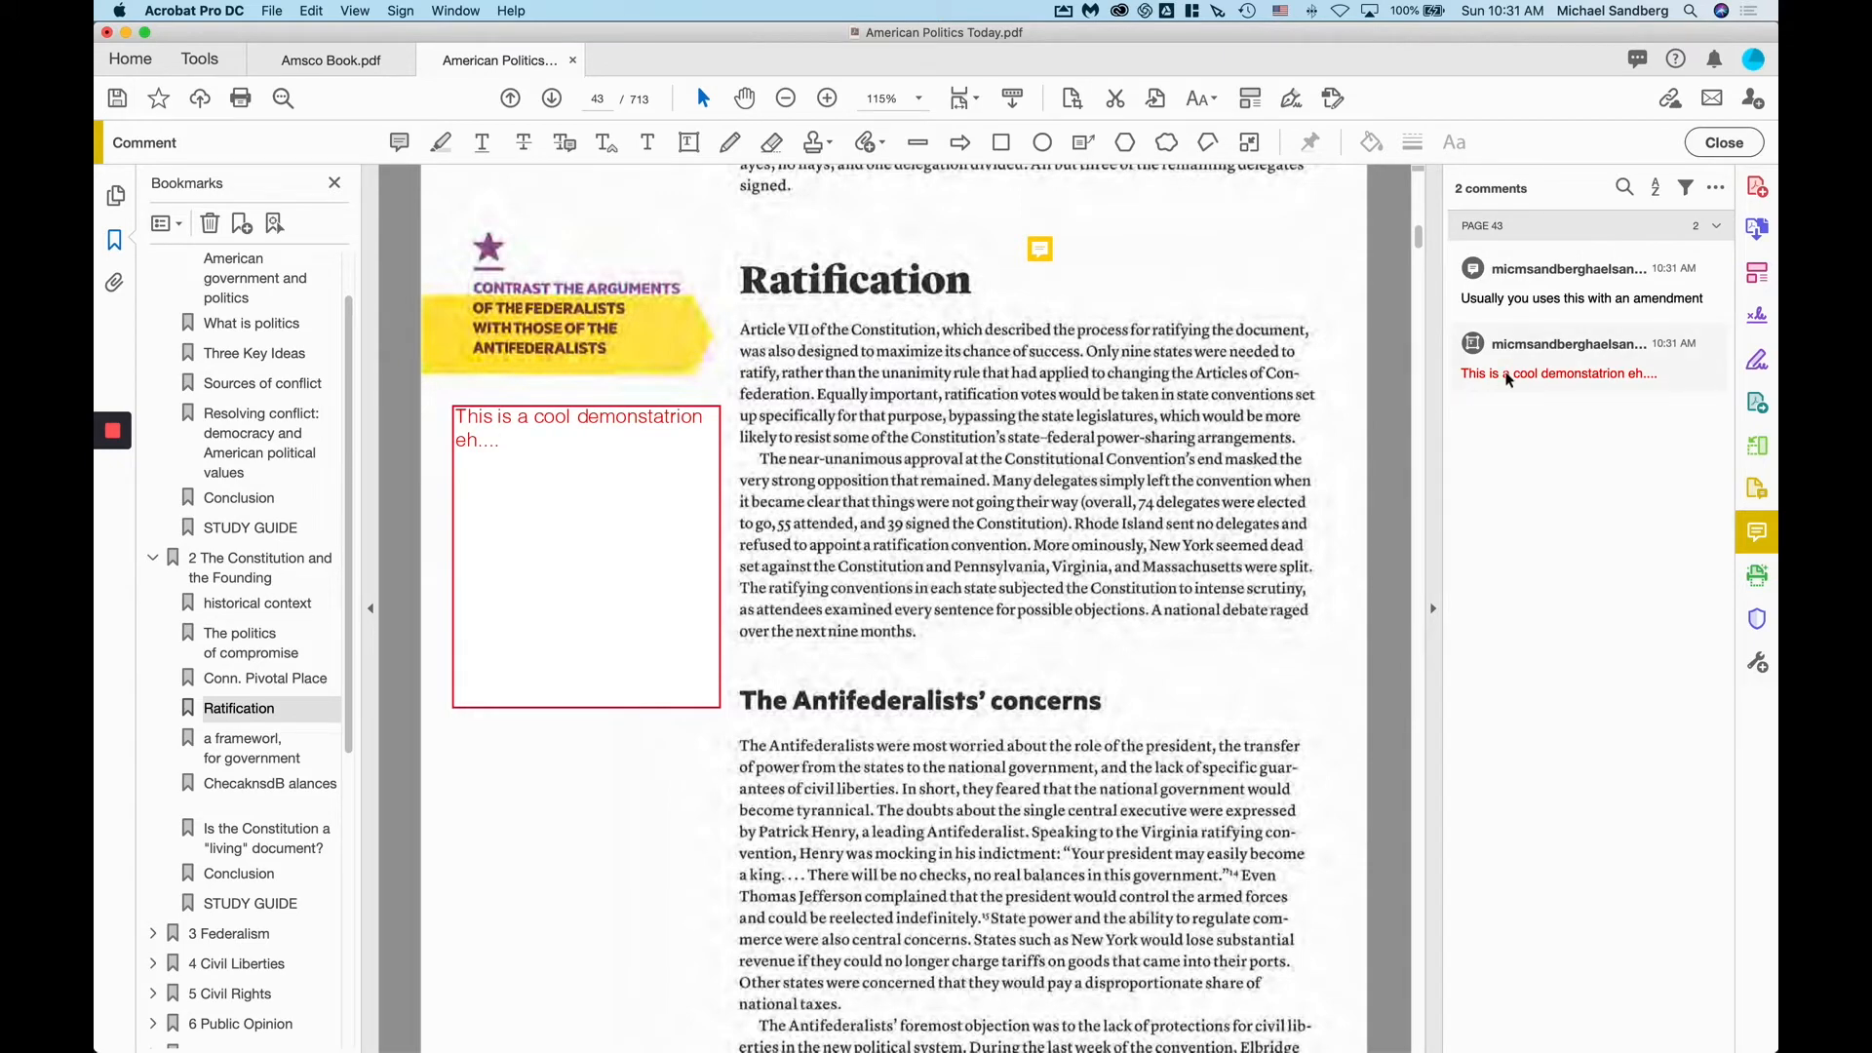
- Highlight the red Benjamin Franklin quotation beside the engraving on page 44 in yellow
scroll(697, 487, "down", 2)
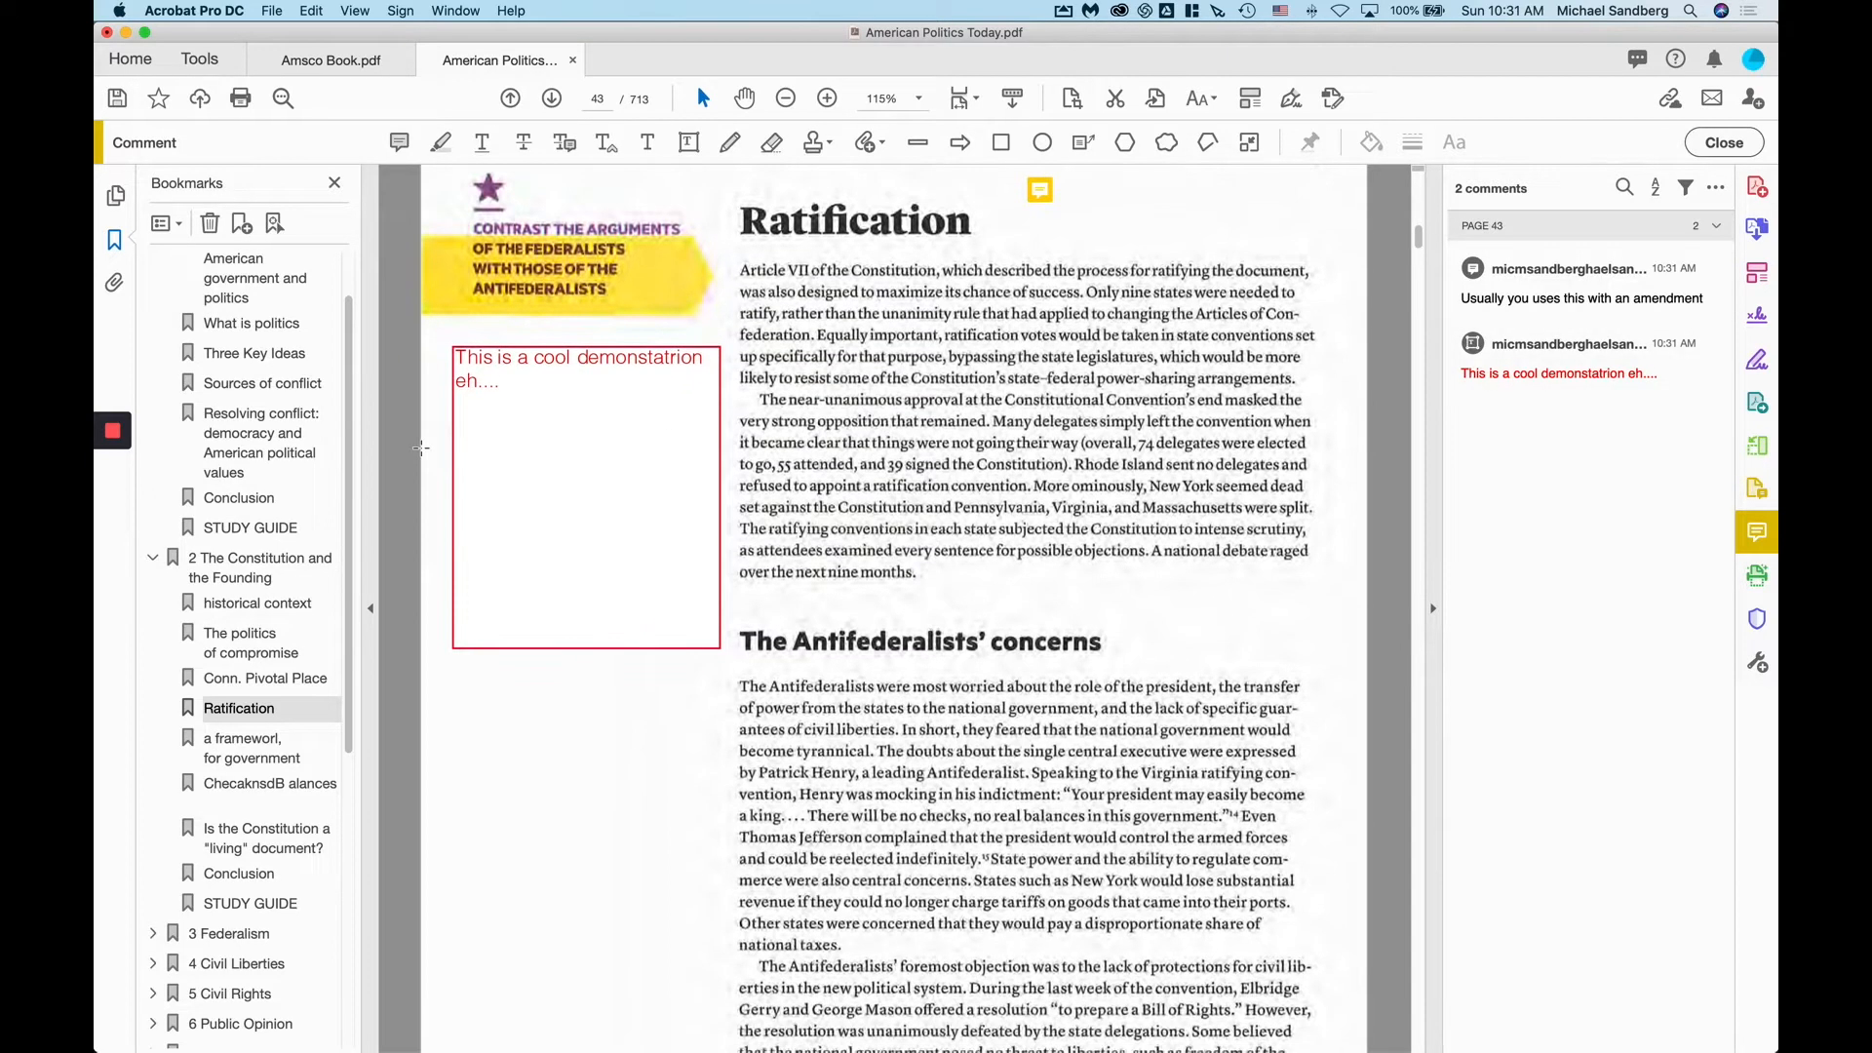
scroll(702, 601, "down", 15)
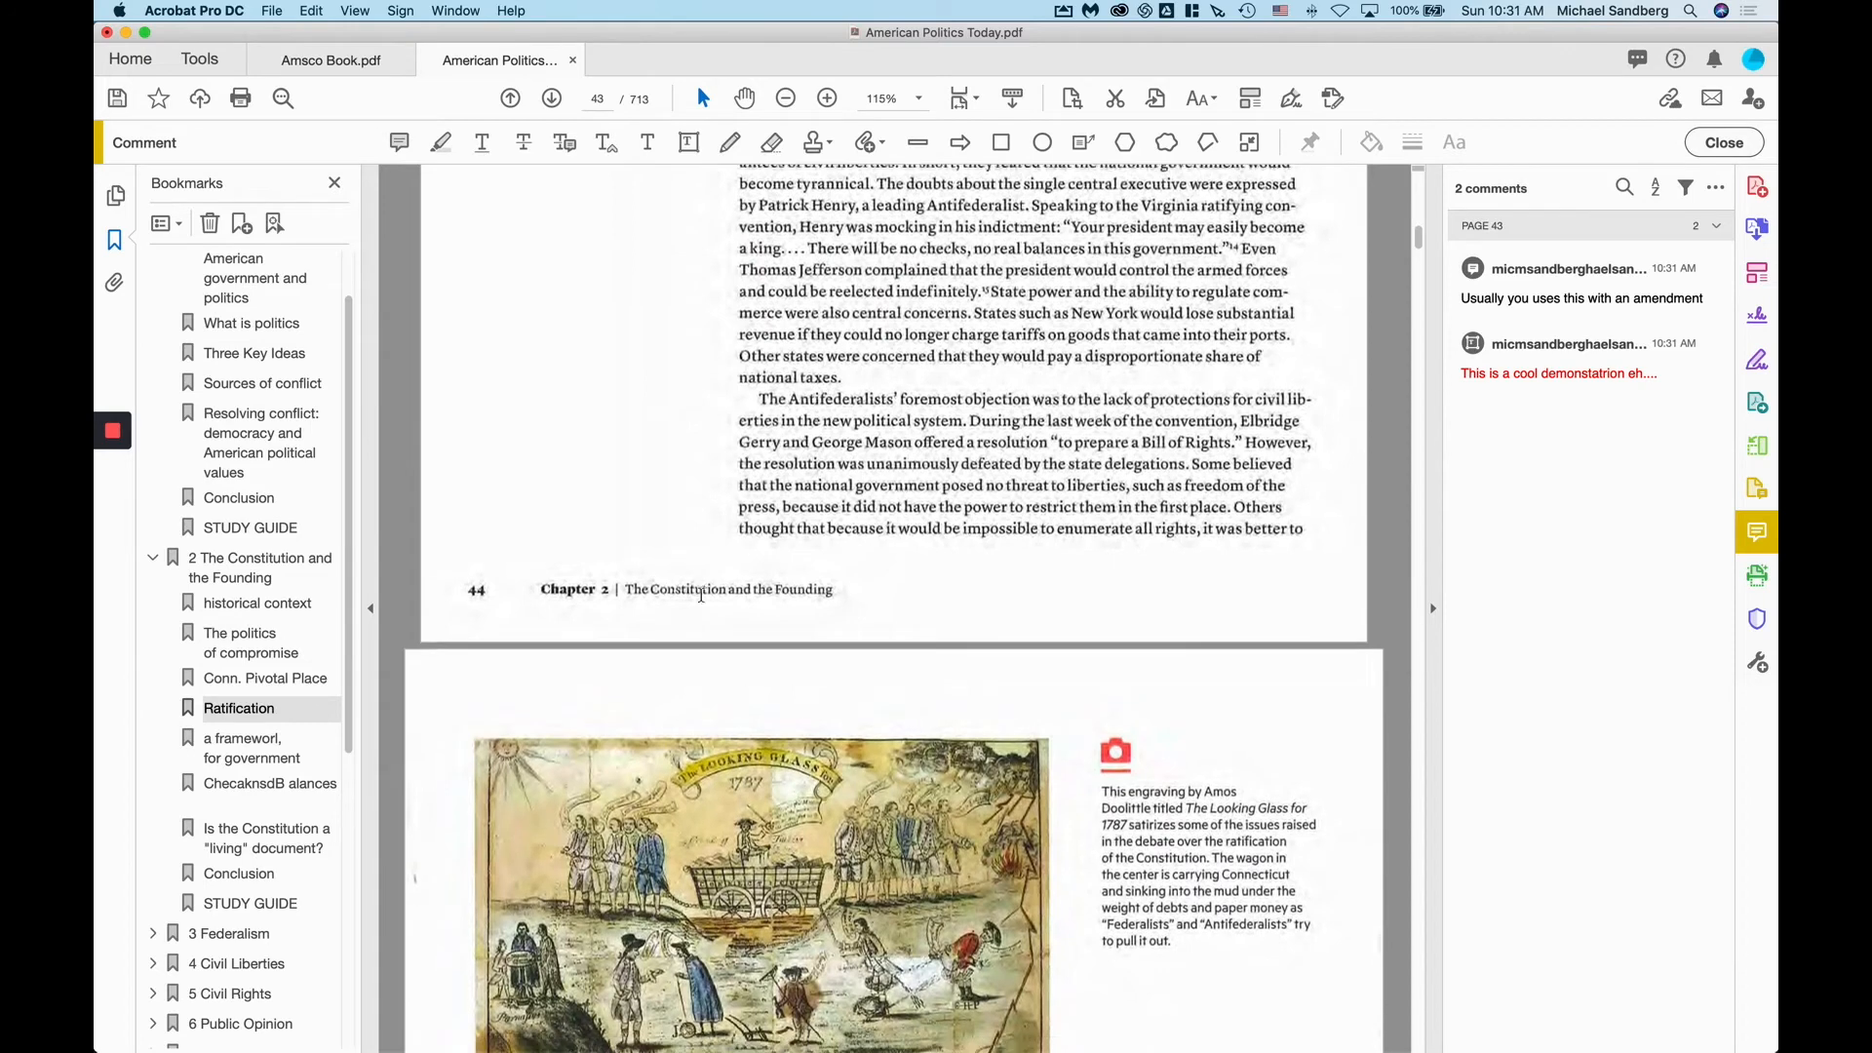
scroll(1079, 659, "down", 3)
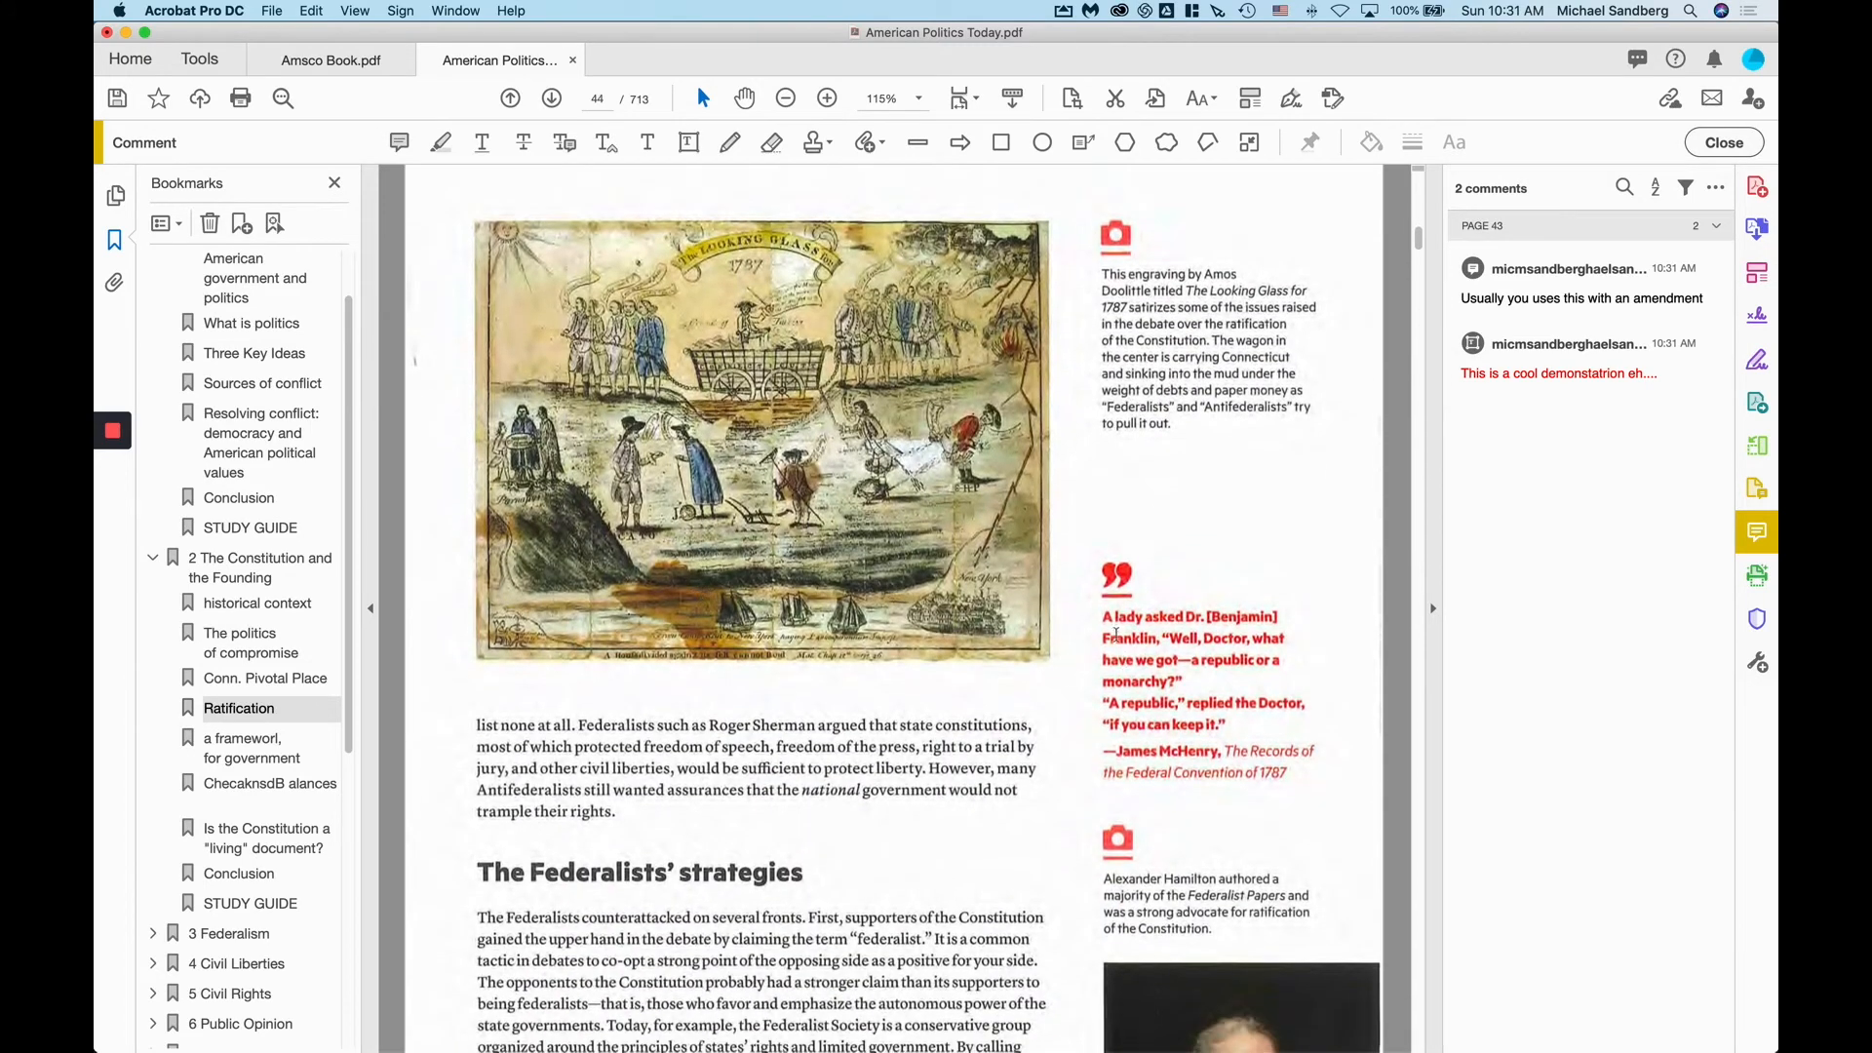
left_click_drag(1103, 585, 1306, 753)
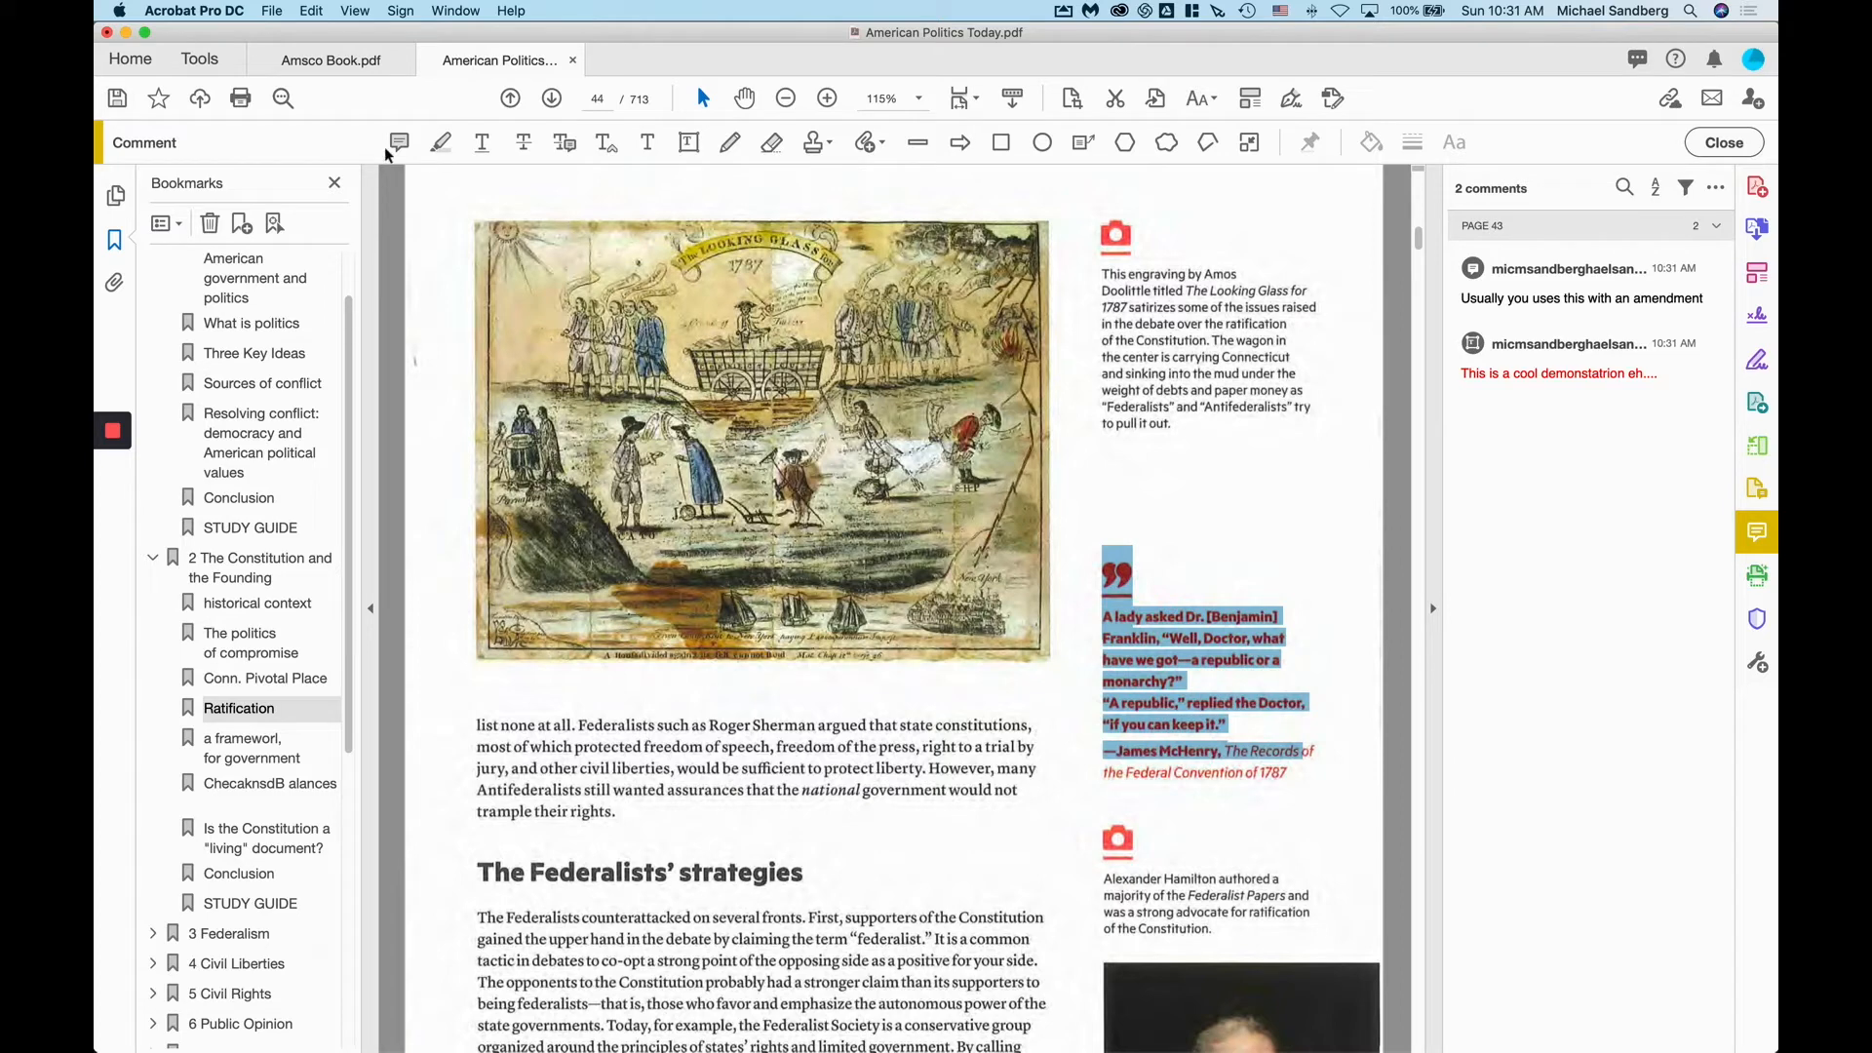
left_click(442, 145)
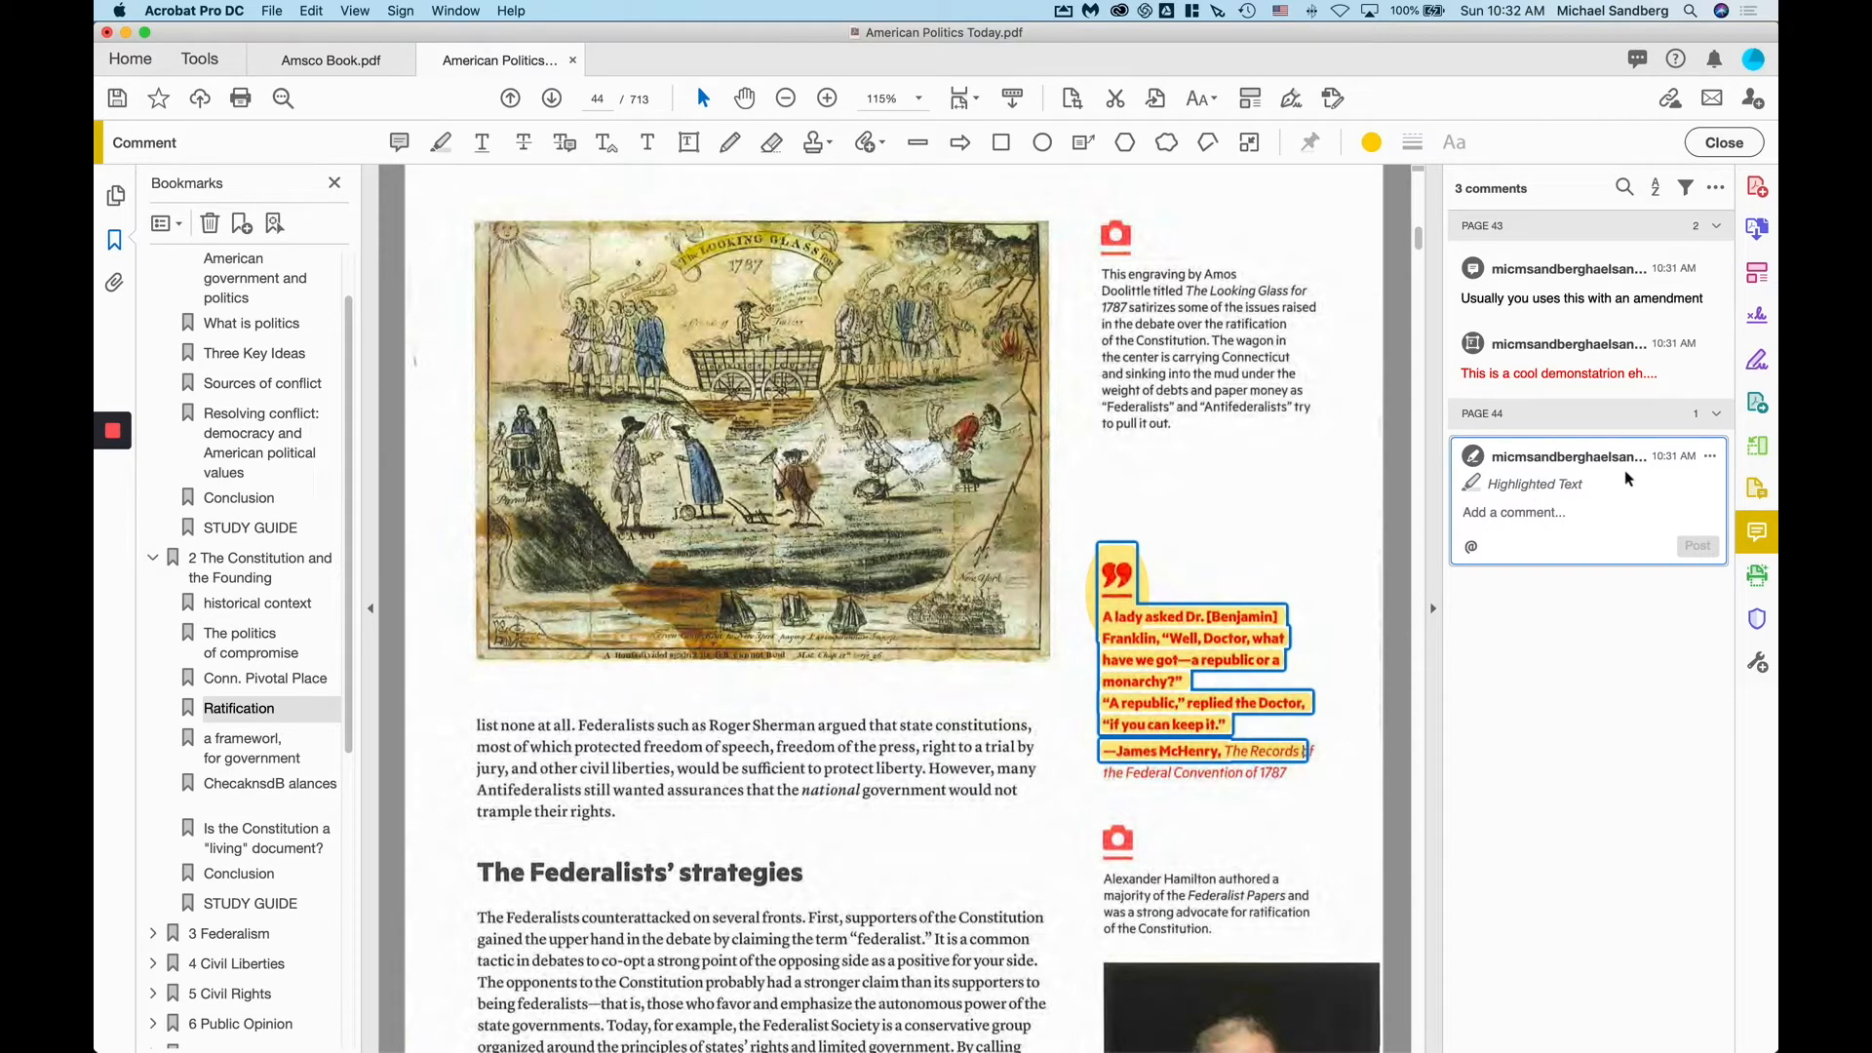
- Delete the quotation highlight on page 44 and the text box and sticky note on page 43
left_click(1713, 459)
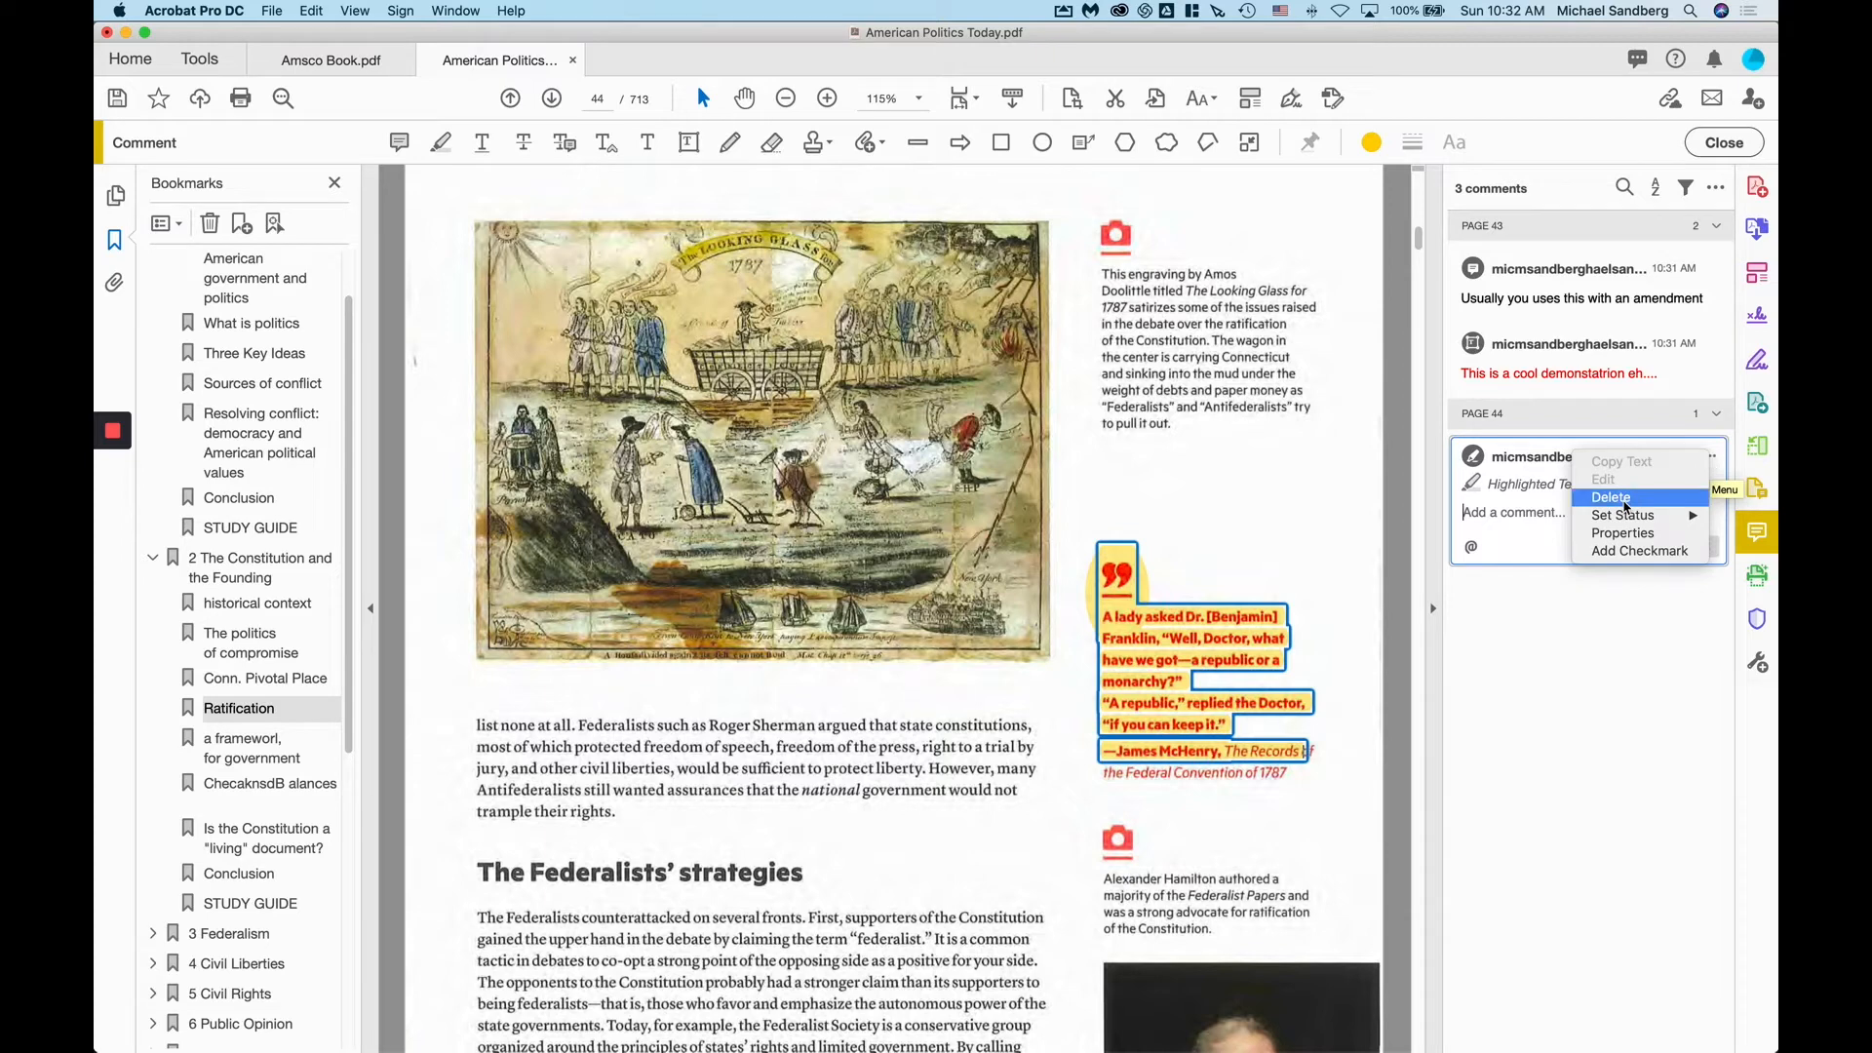
left_click(1625, 498)
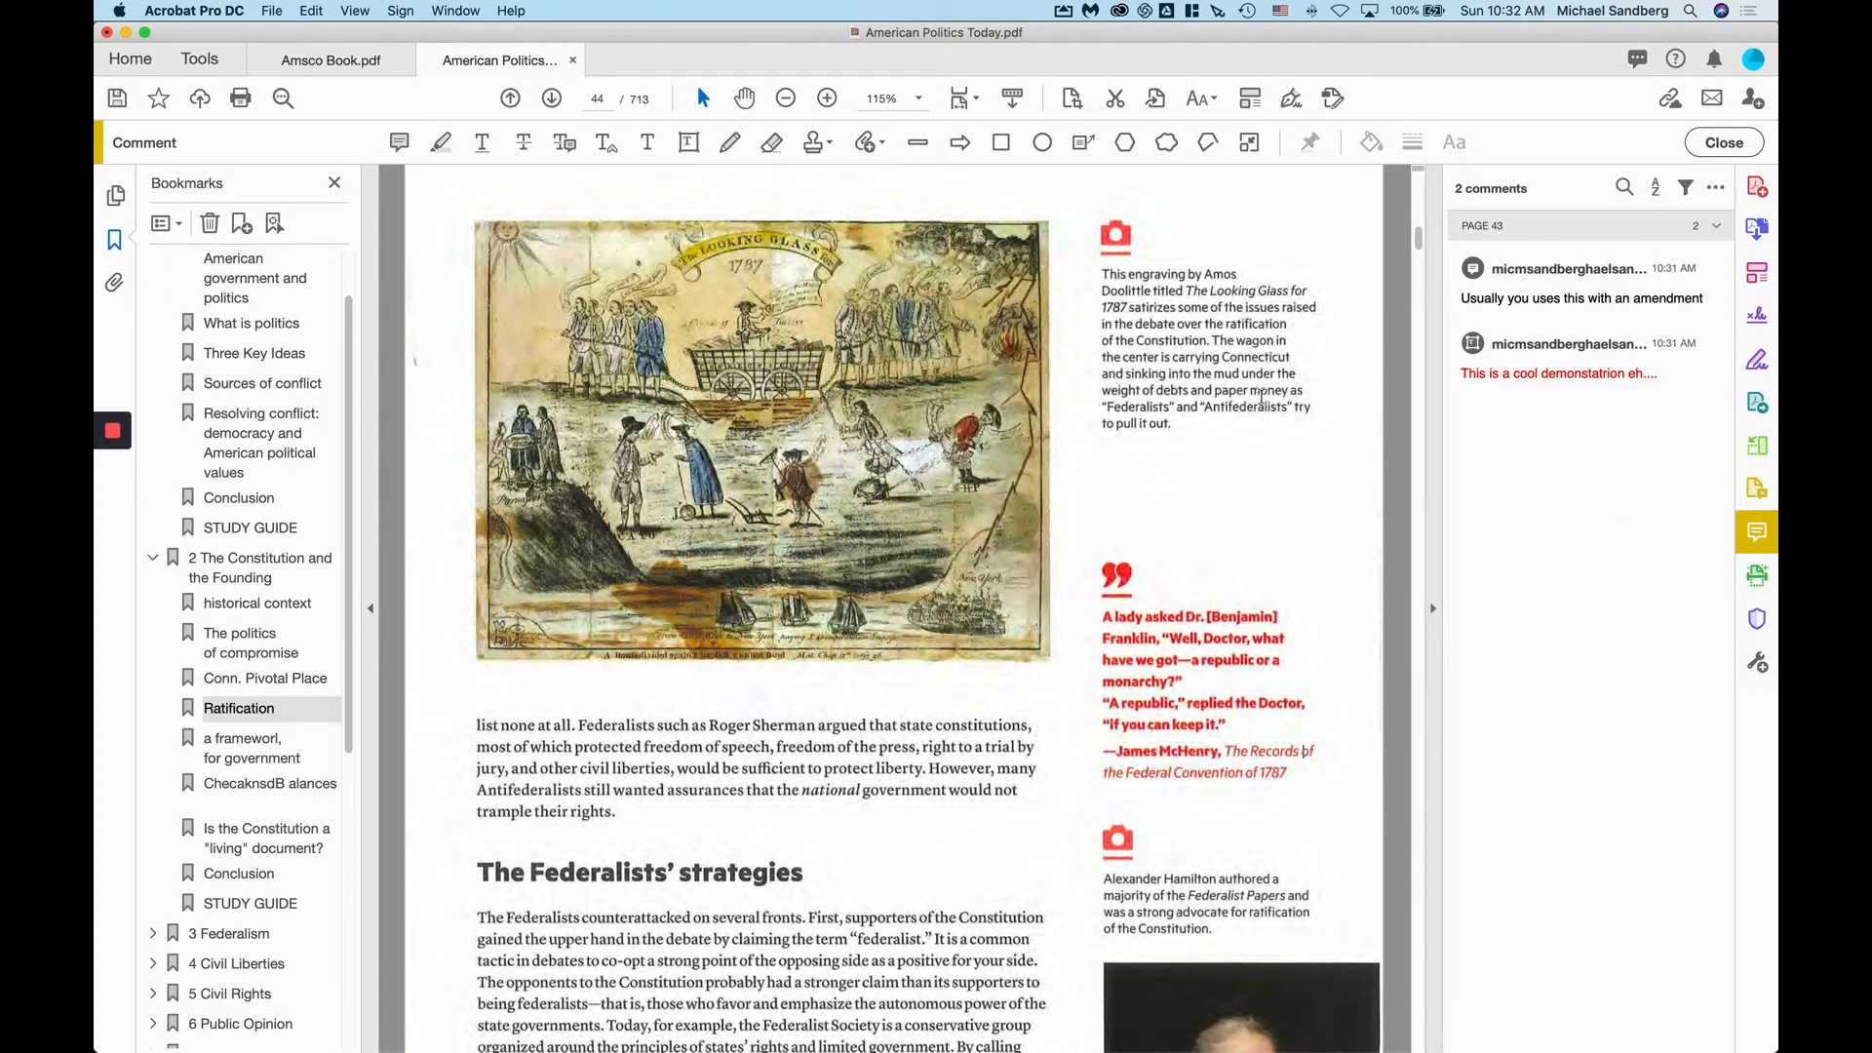
left_click(1552, 362)
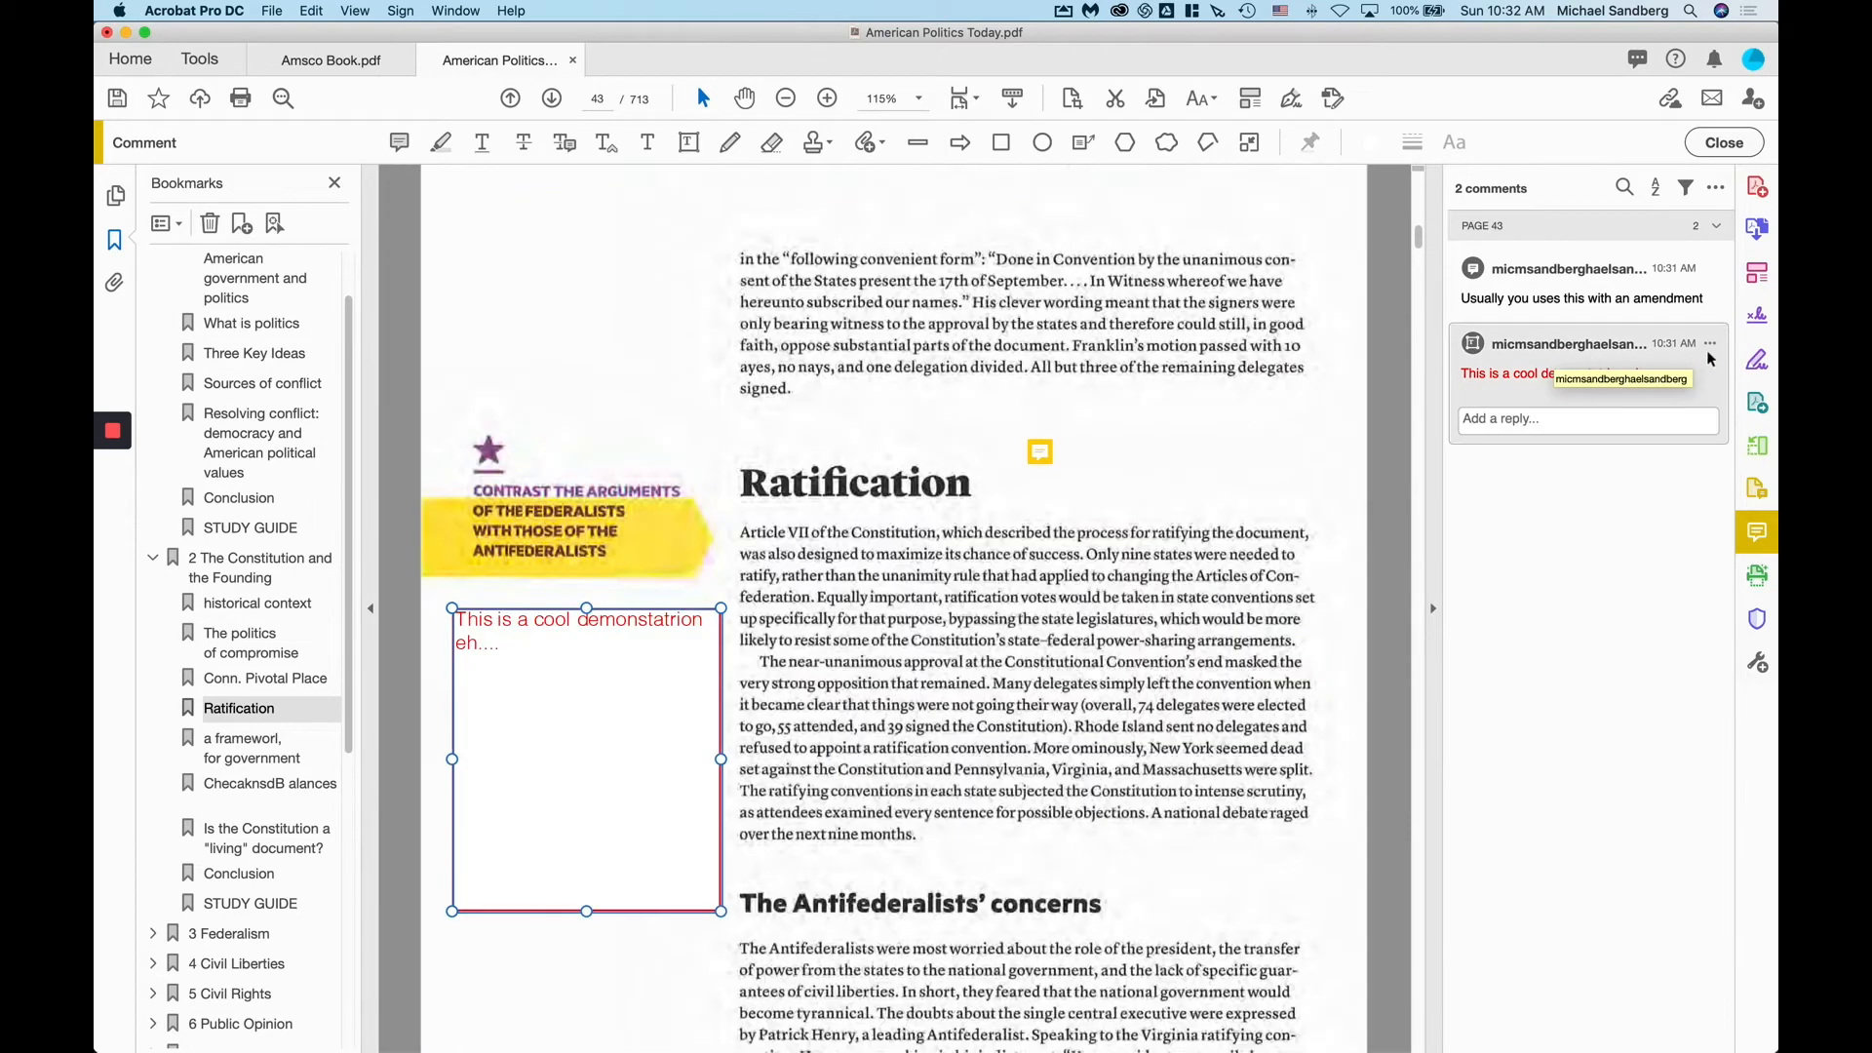
left_click(1713, 351)
left_click(1573, 493)
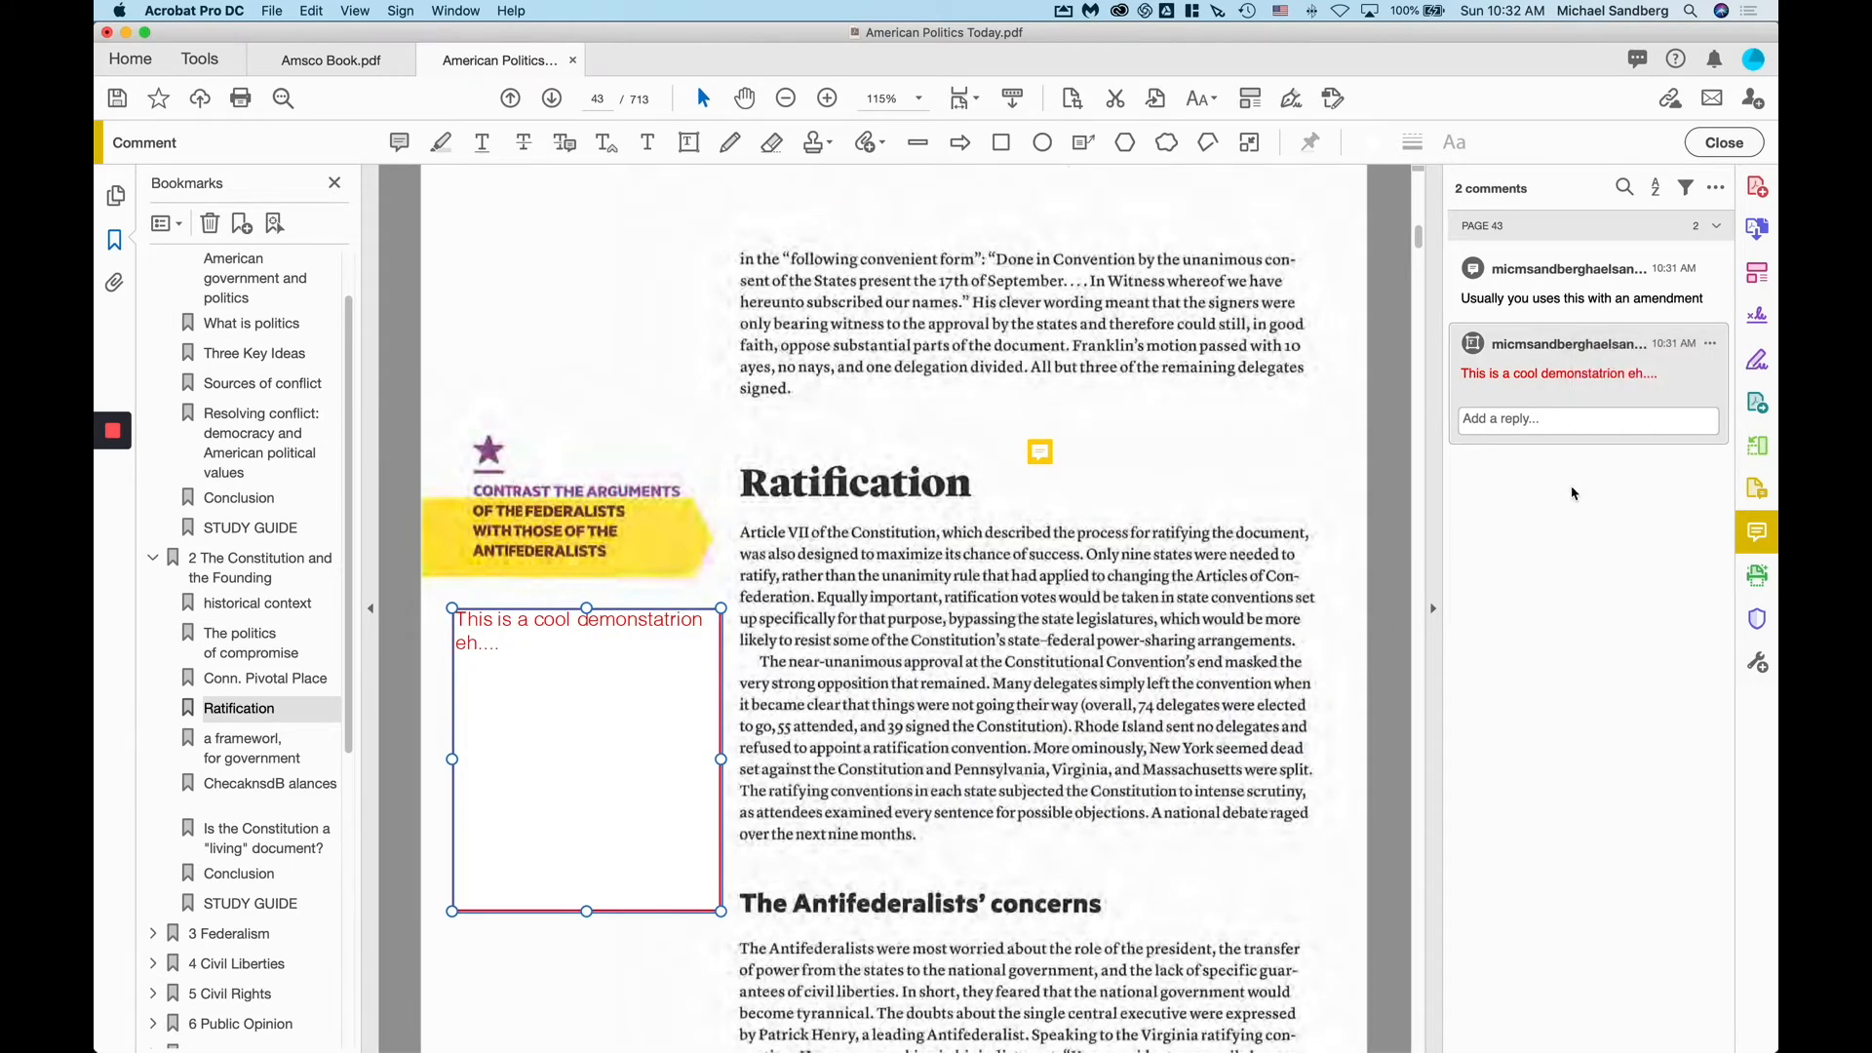
key("Delete")
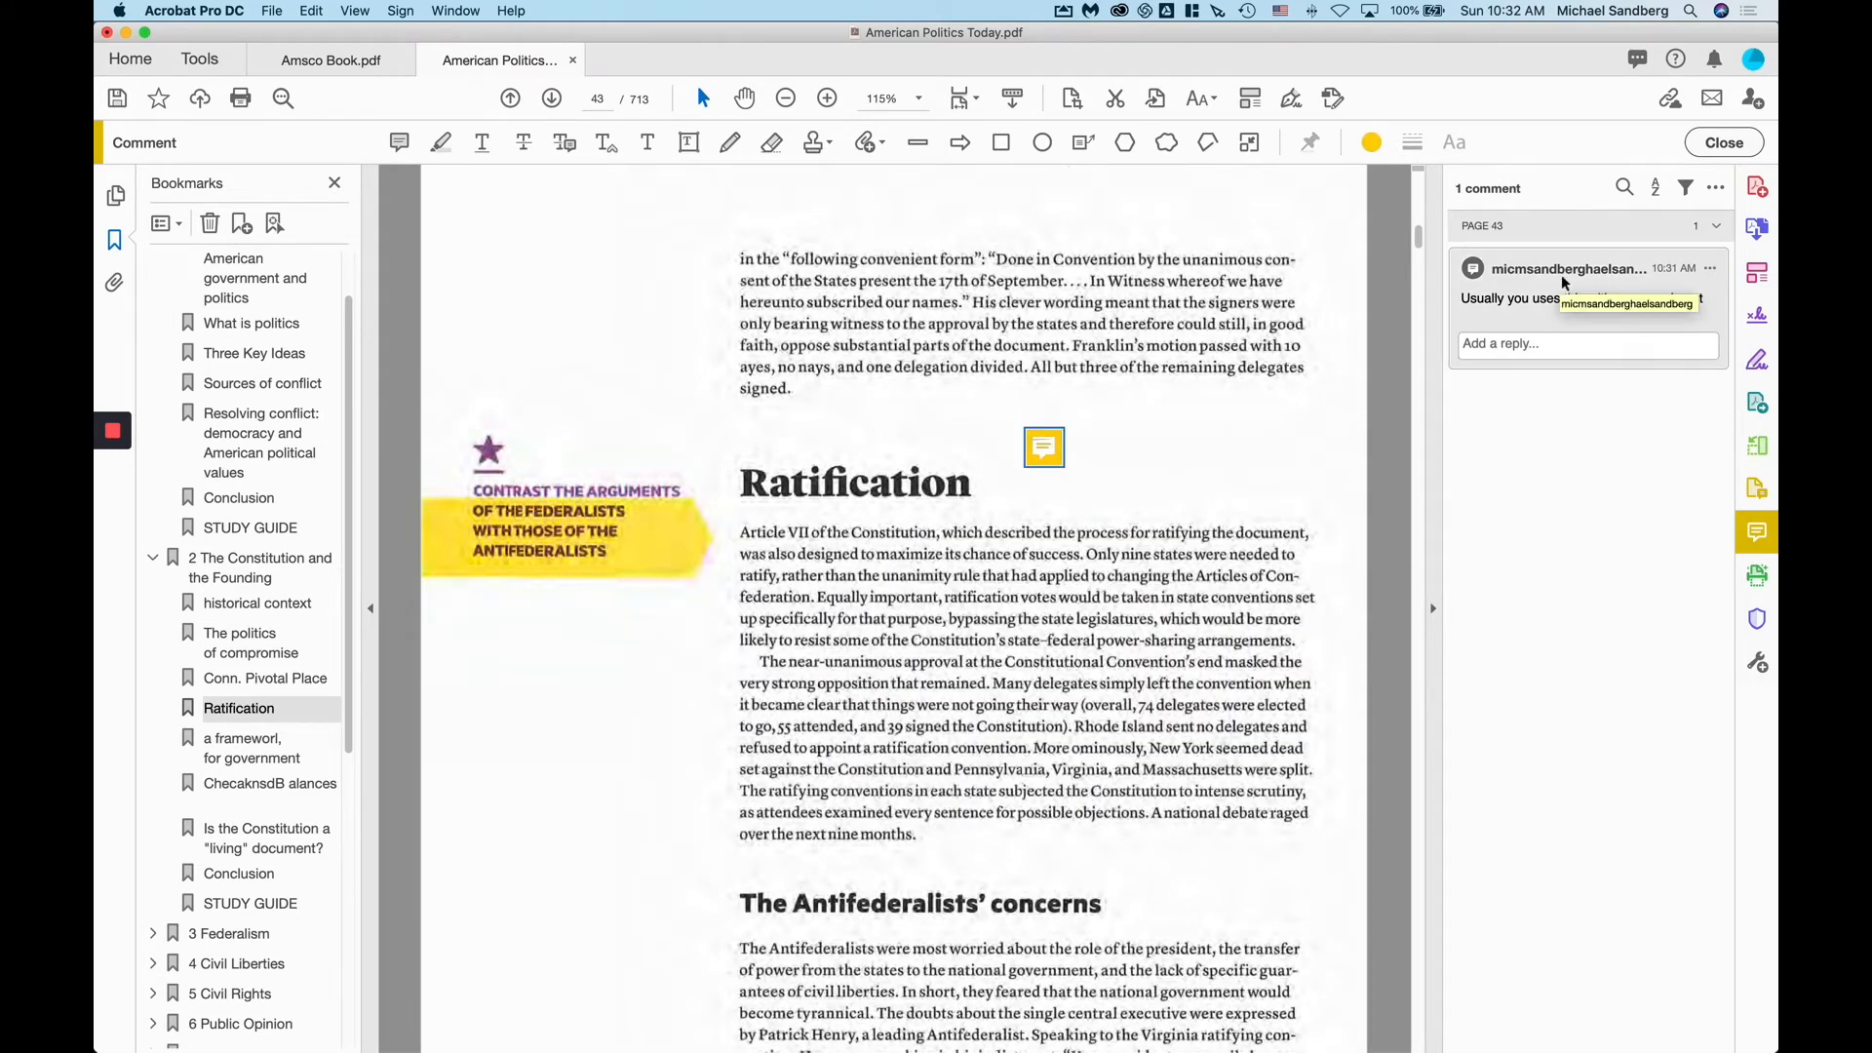
key("Delete")
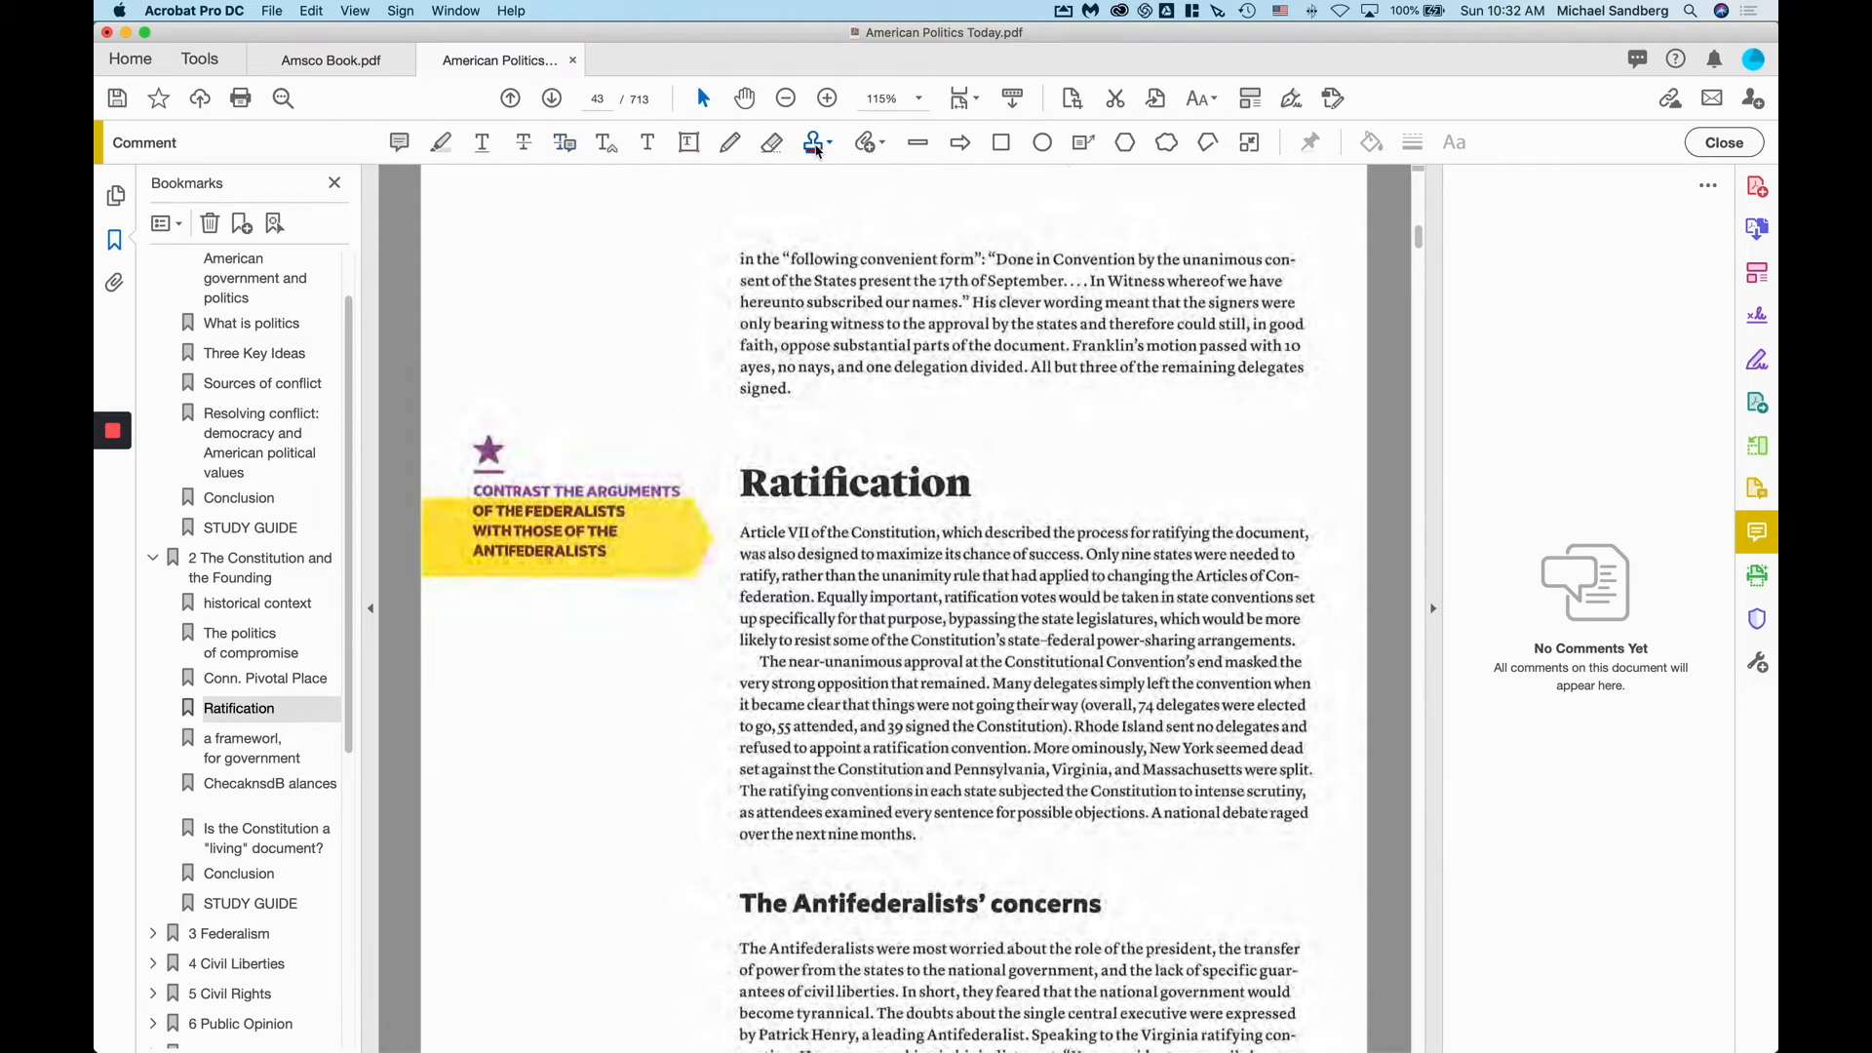
left_click(817, 149)
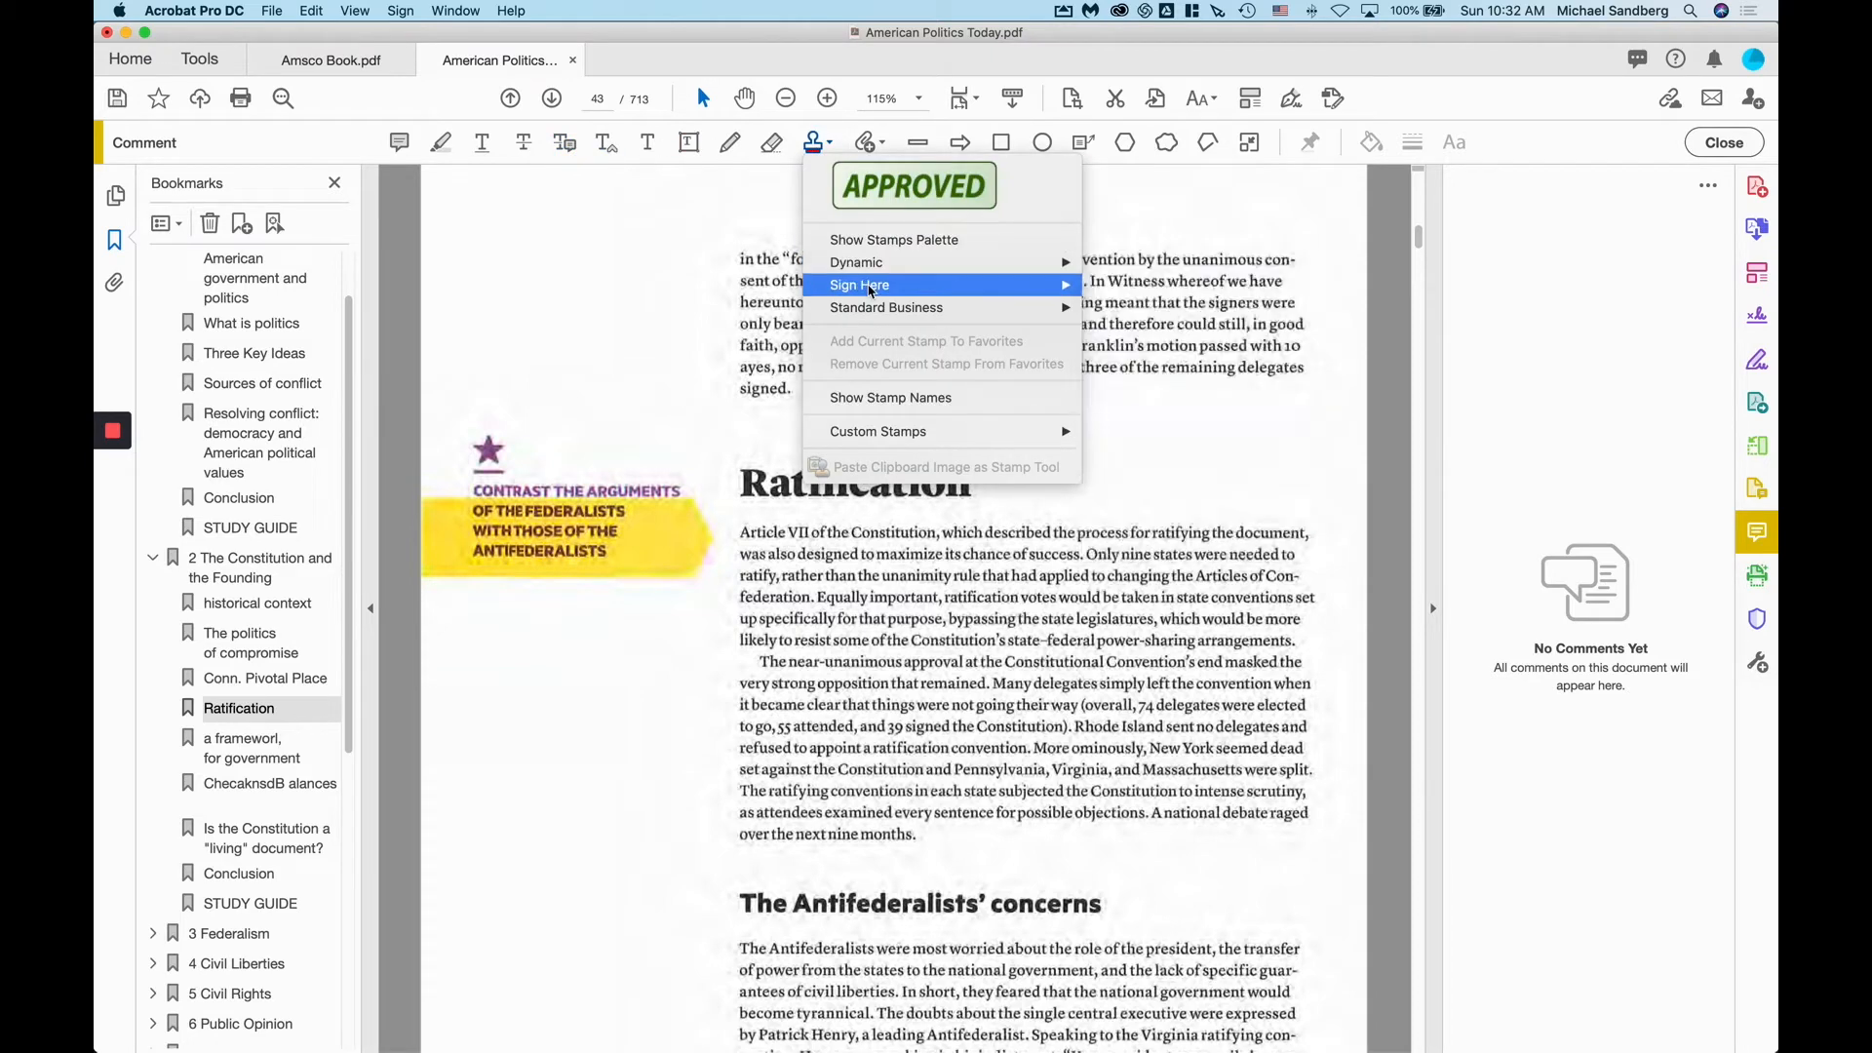
left_click(815, 144)
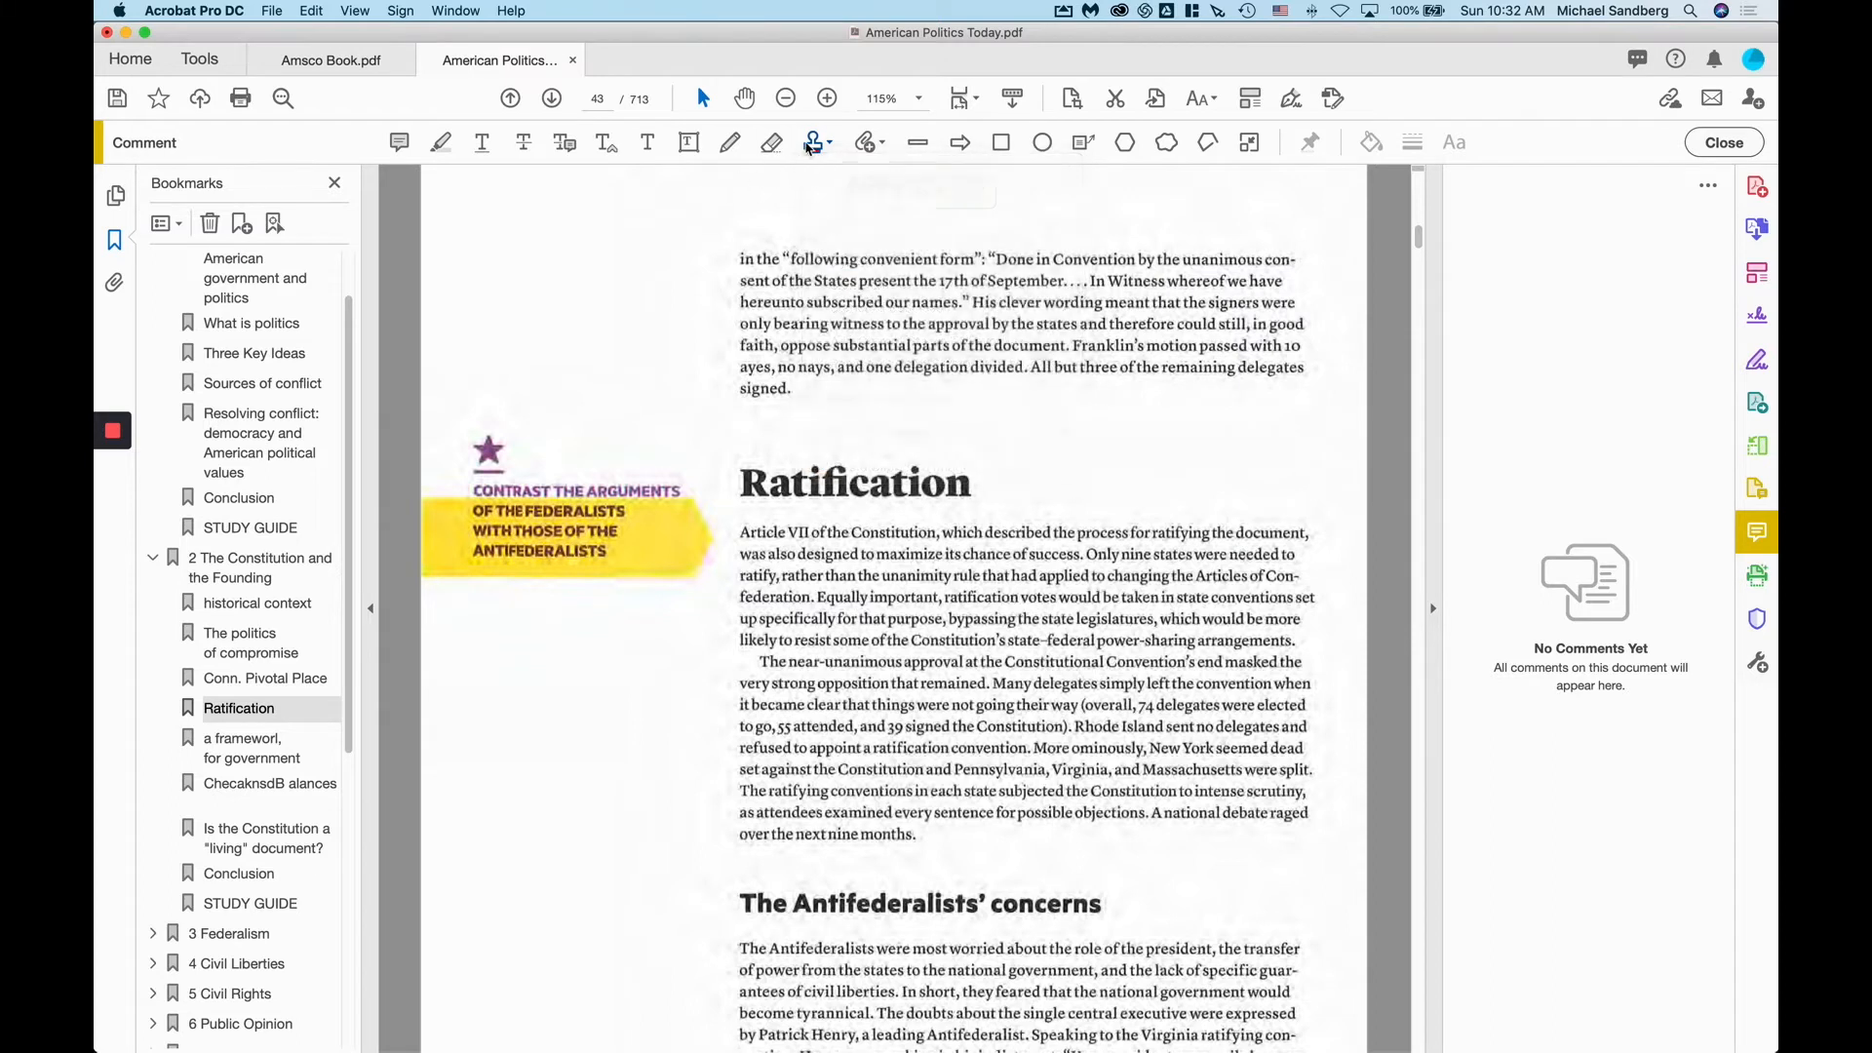
- Draw an arrow in the margin above the yellow arrow on page 43 and delete it
left_click(961, 146)
left_click_drag(586, 300, 724, 396)
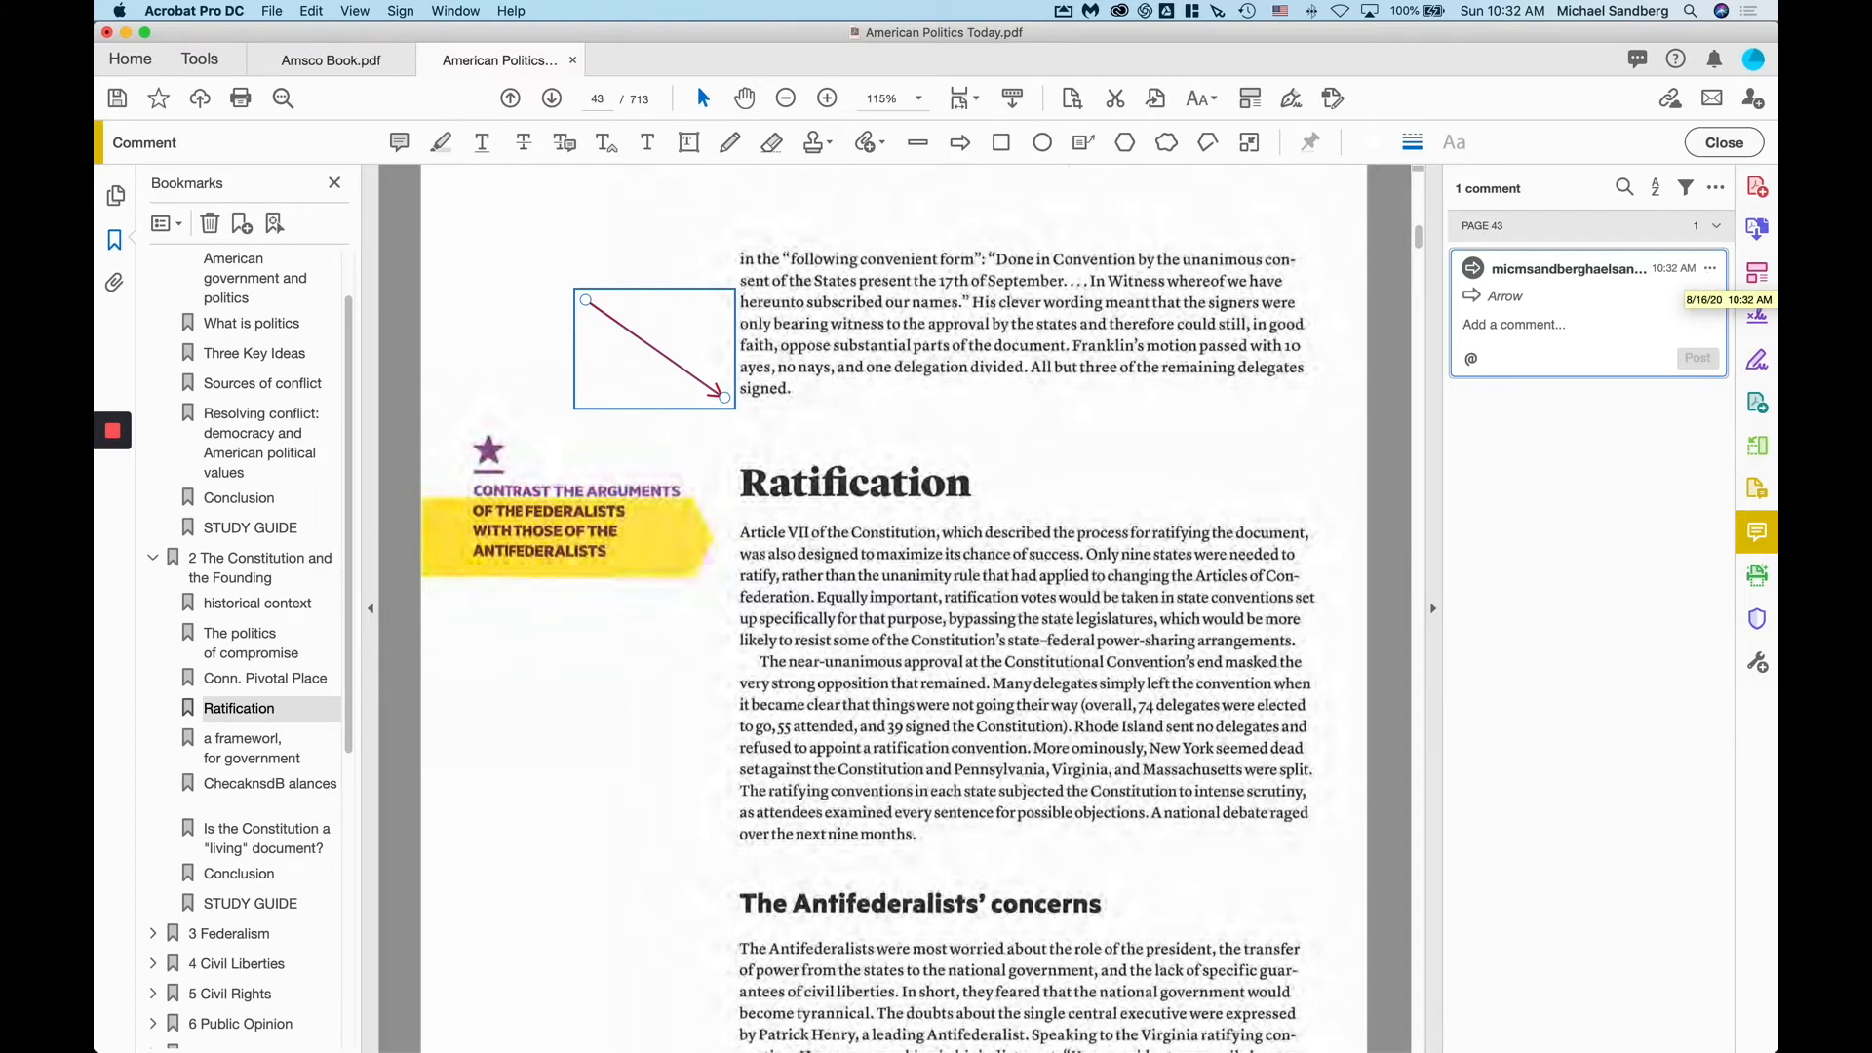
left_click(1710, 268)
left_click(1639, 308)
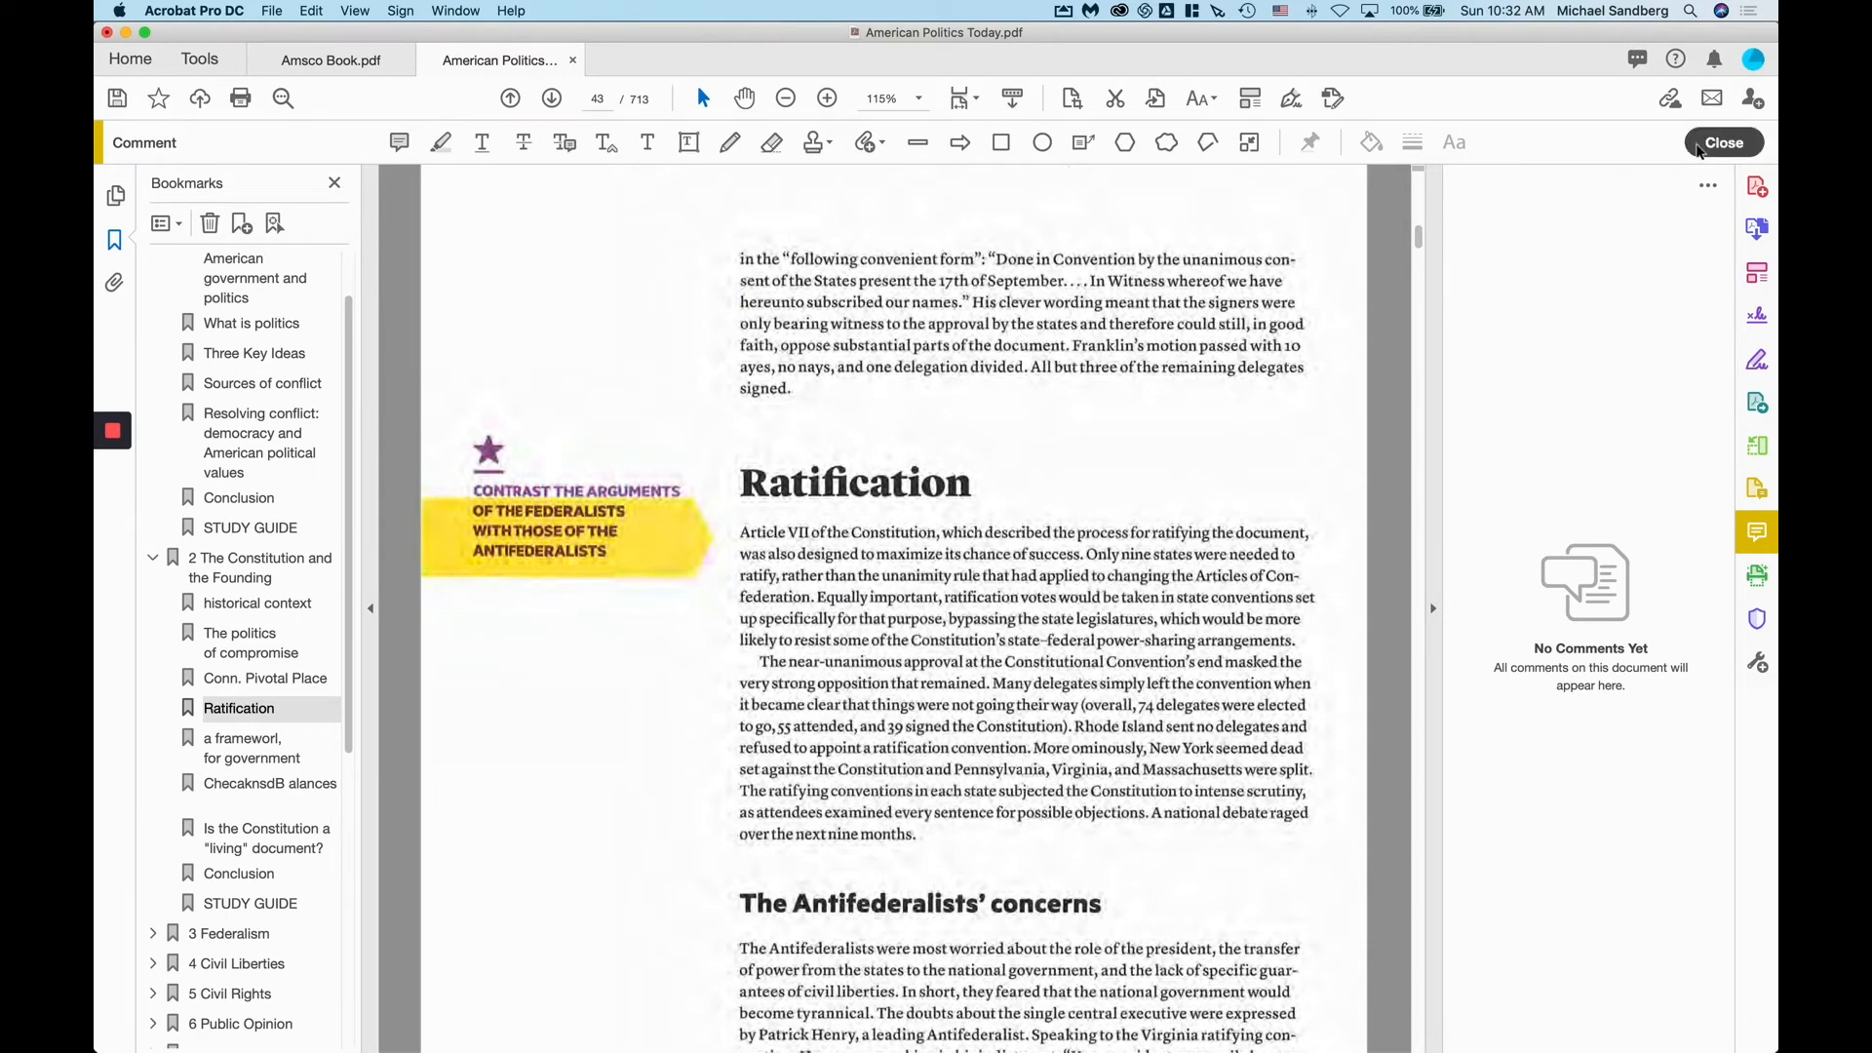
- Close the comment tools and select pages 2, 9, 11 and 16 in Organize Pages
left_click(1698, 146)
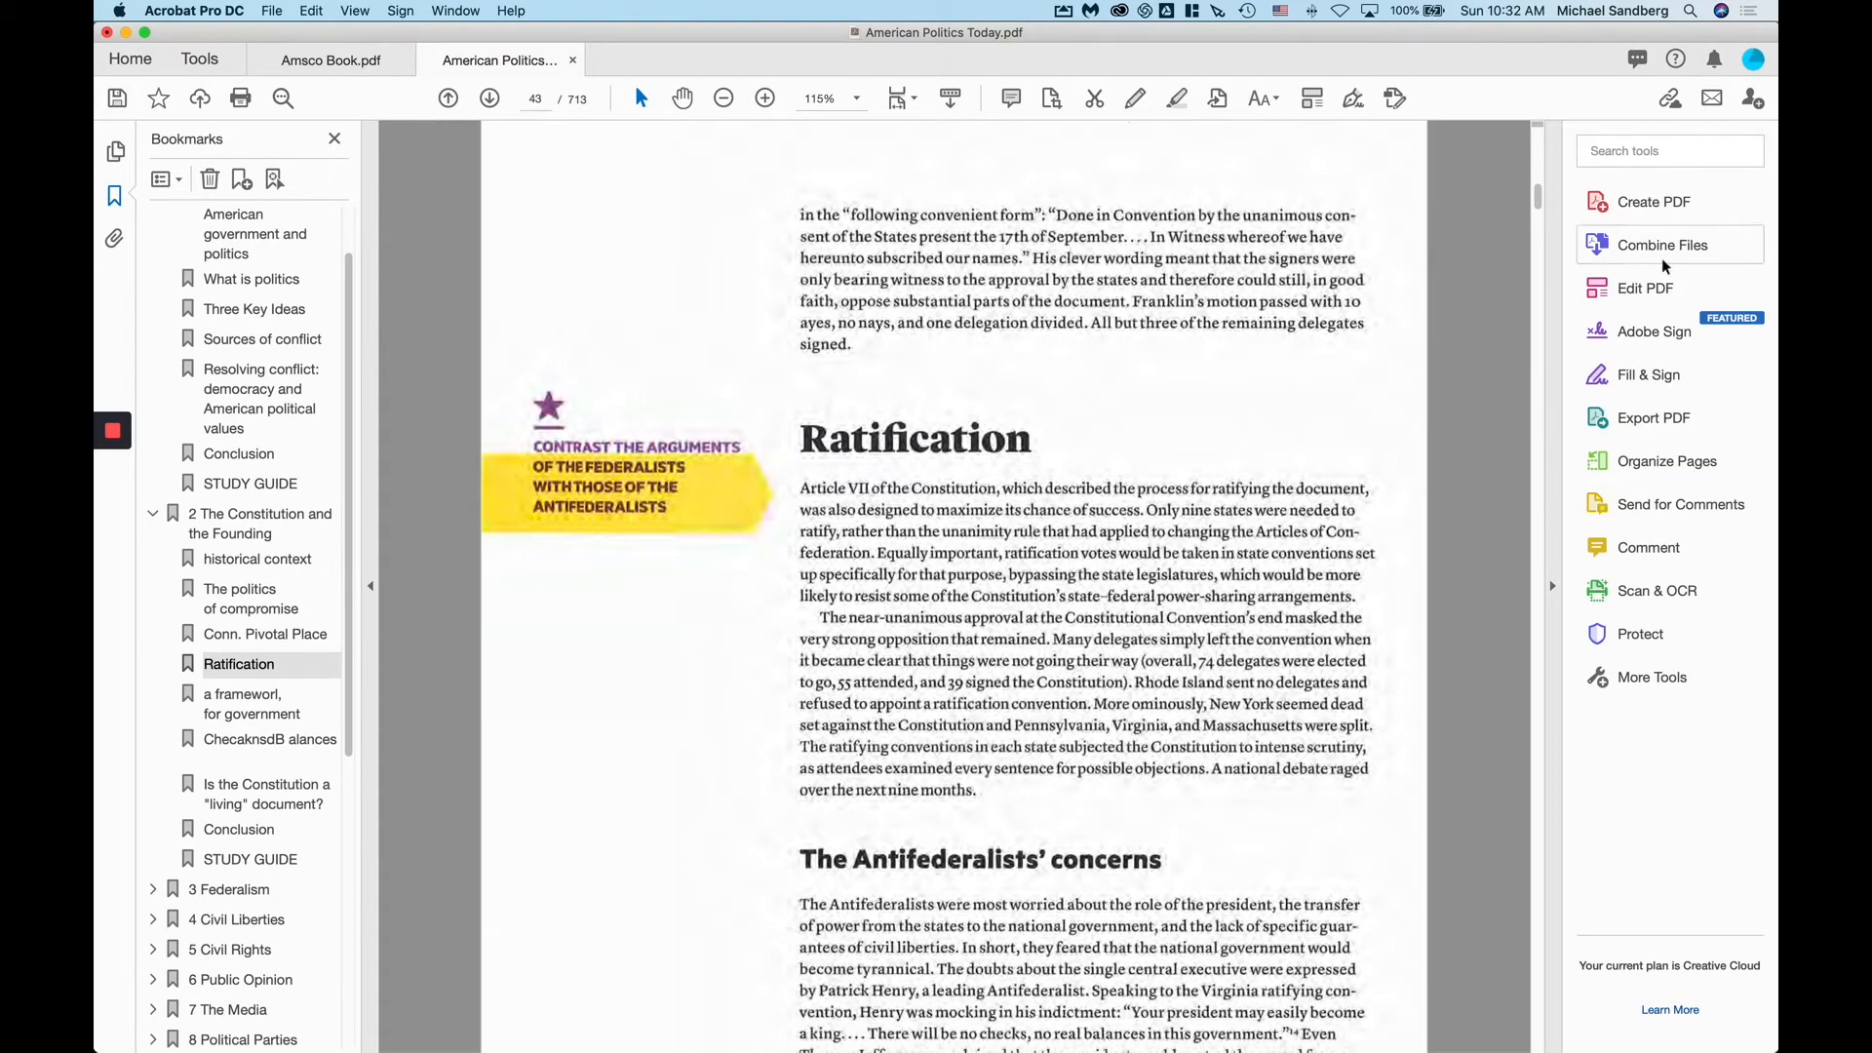
left_click(1640, 460)
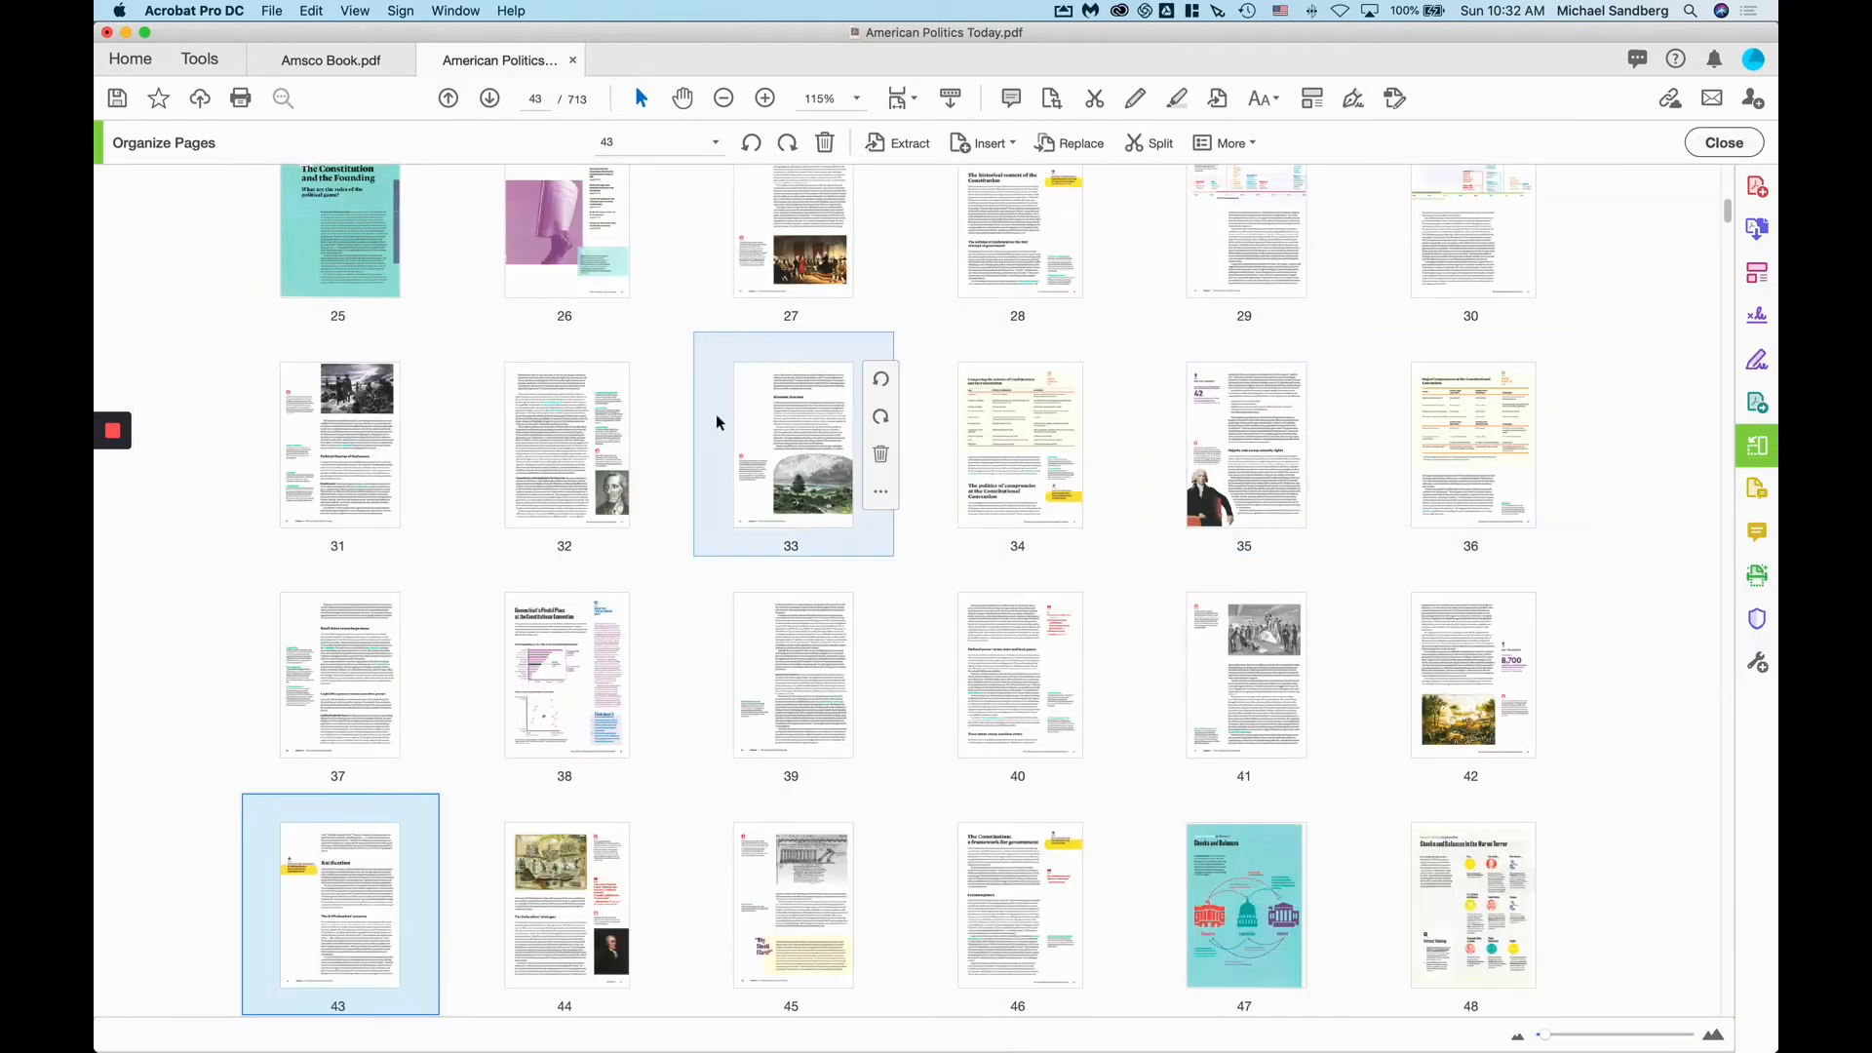
scroll(715, 414, "up", 6)
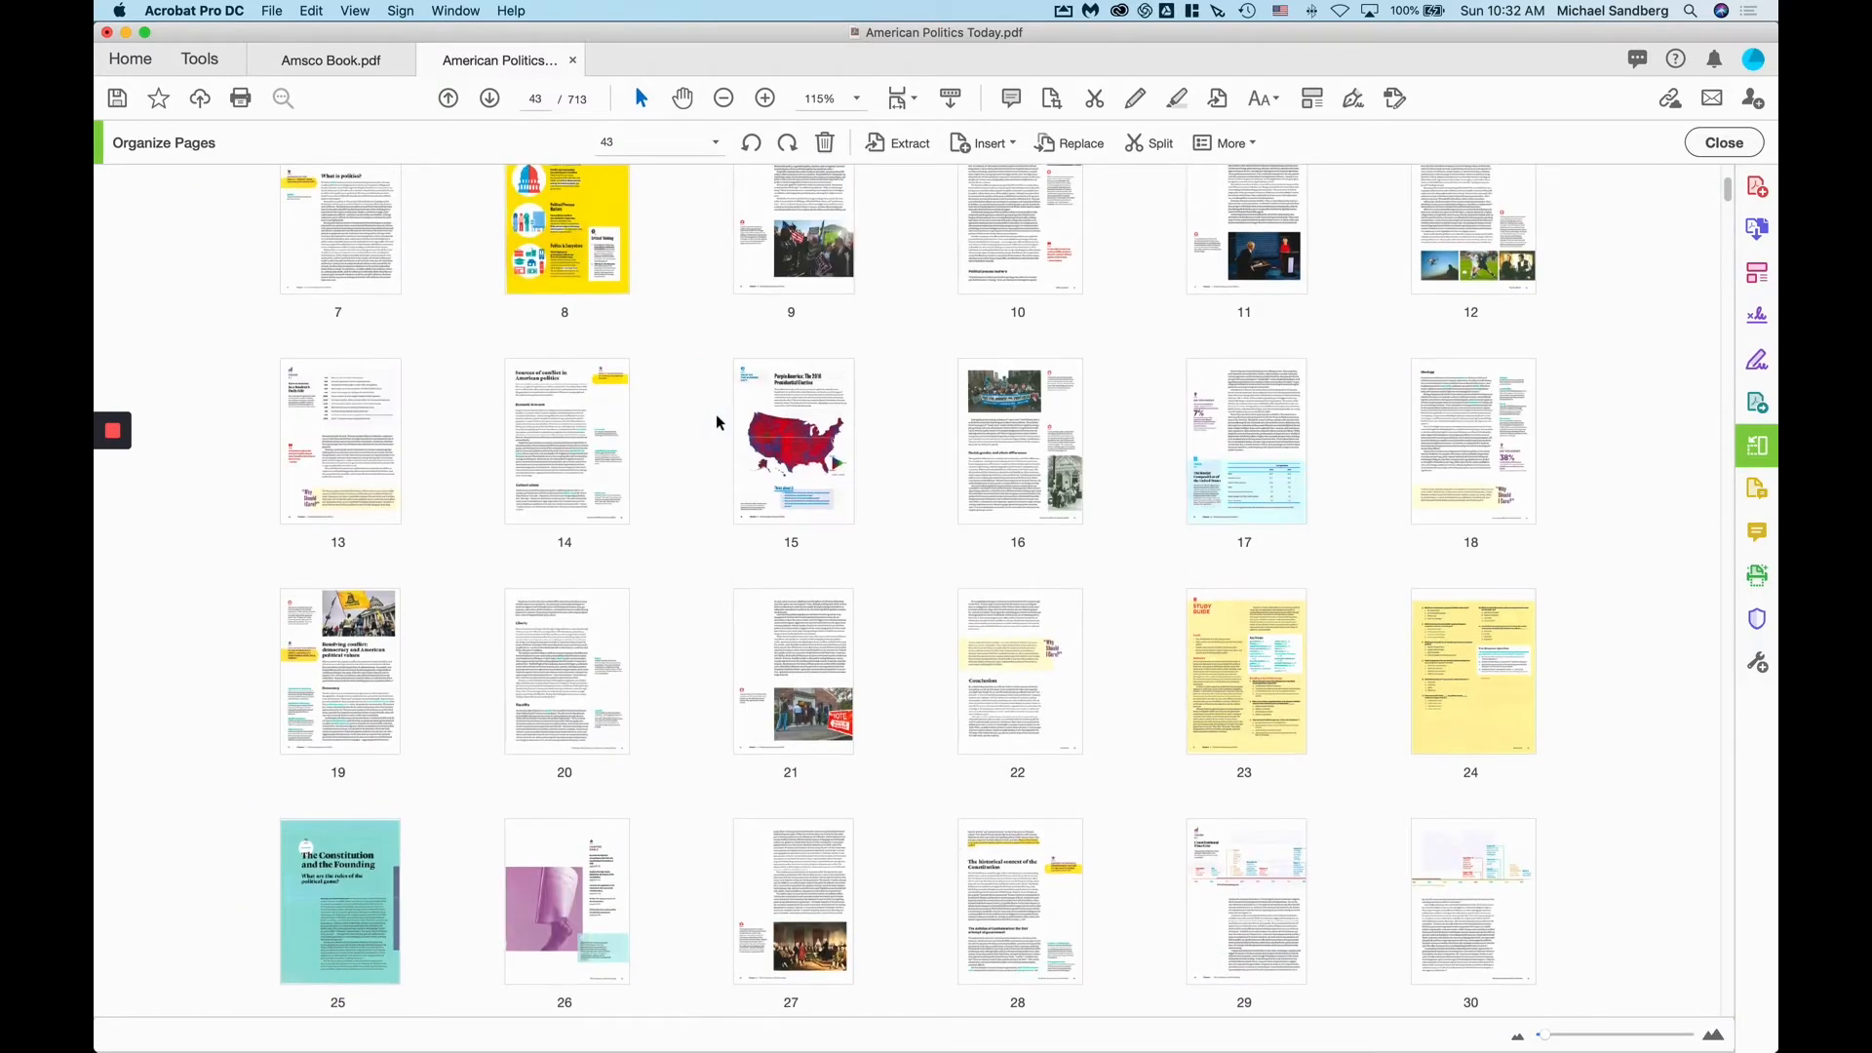
scroll(716, 413, "up", 3)
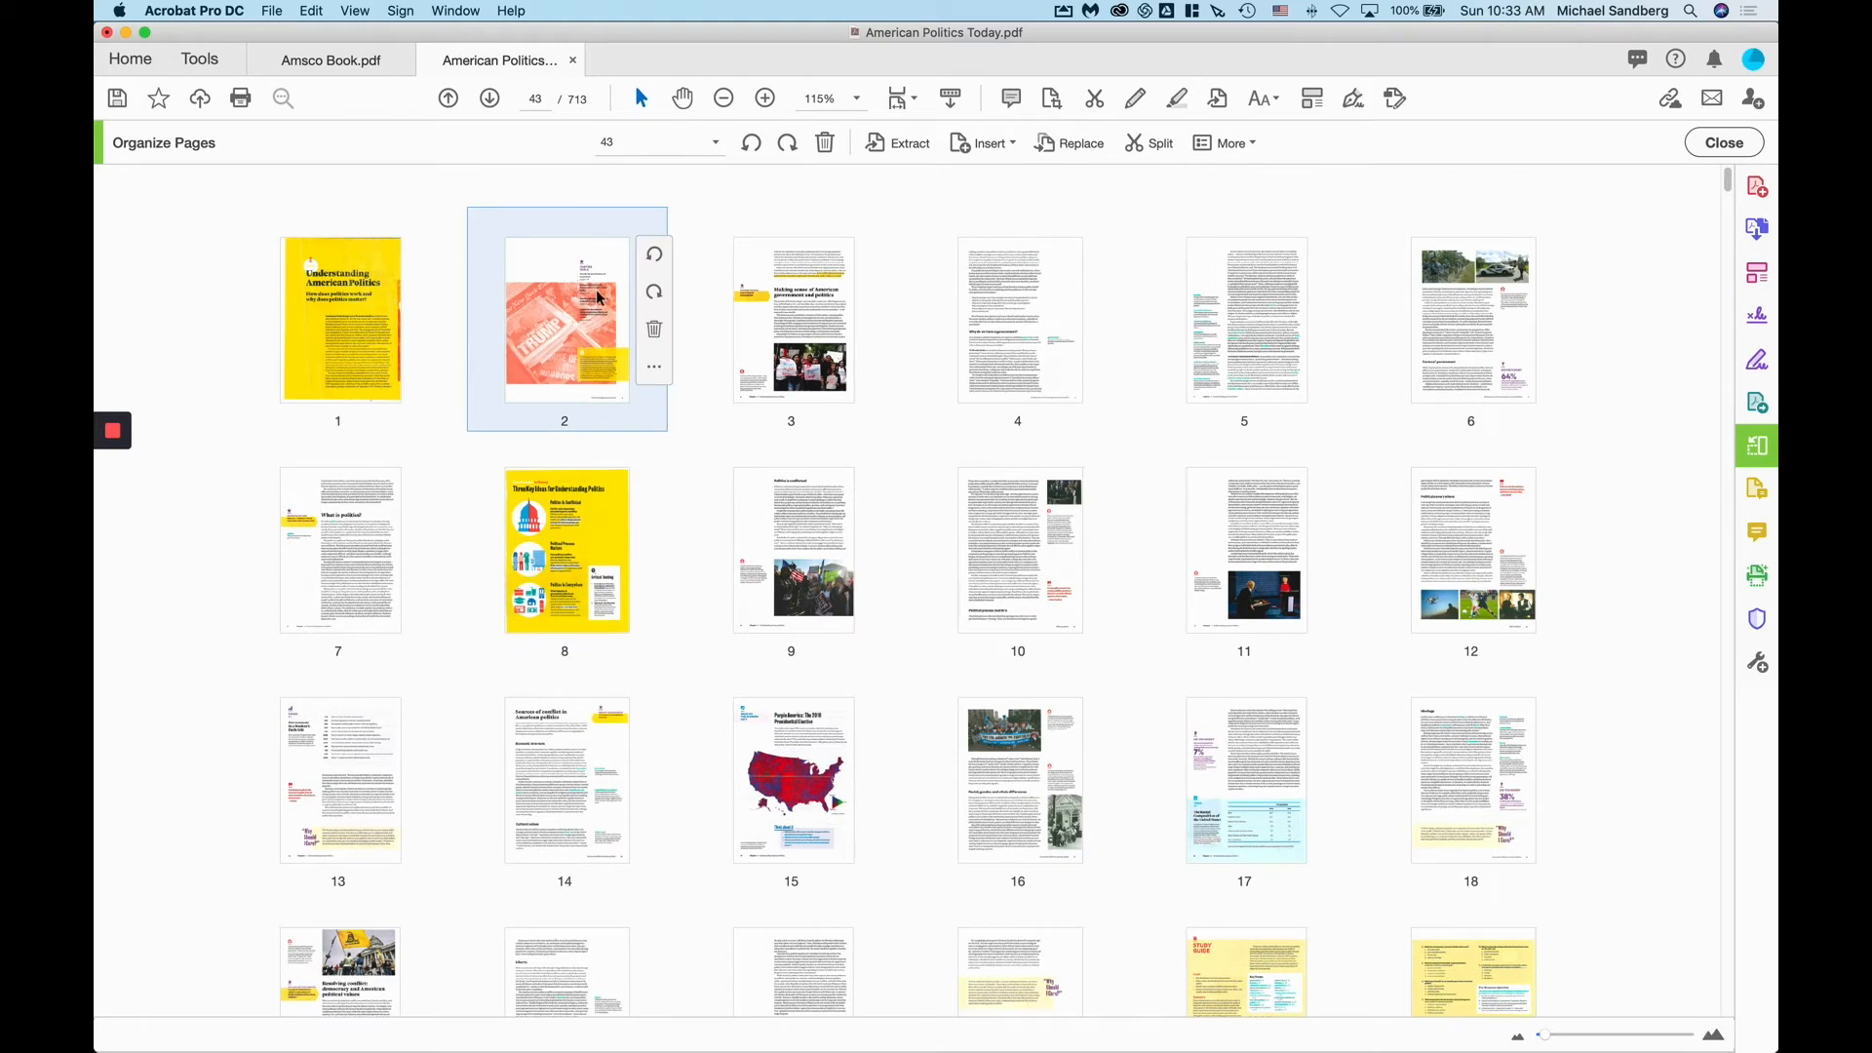
left_click(582, 308)
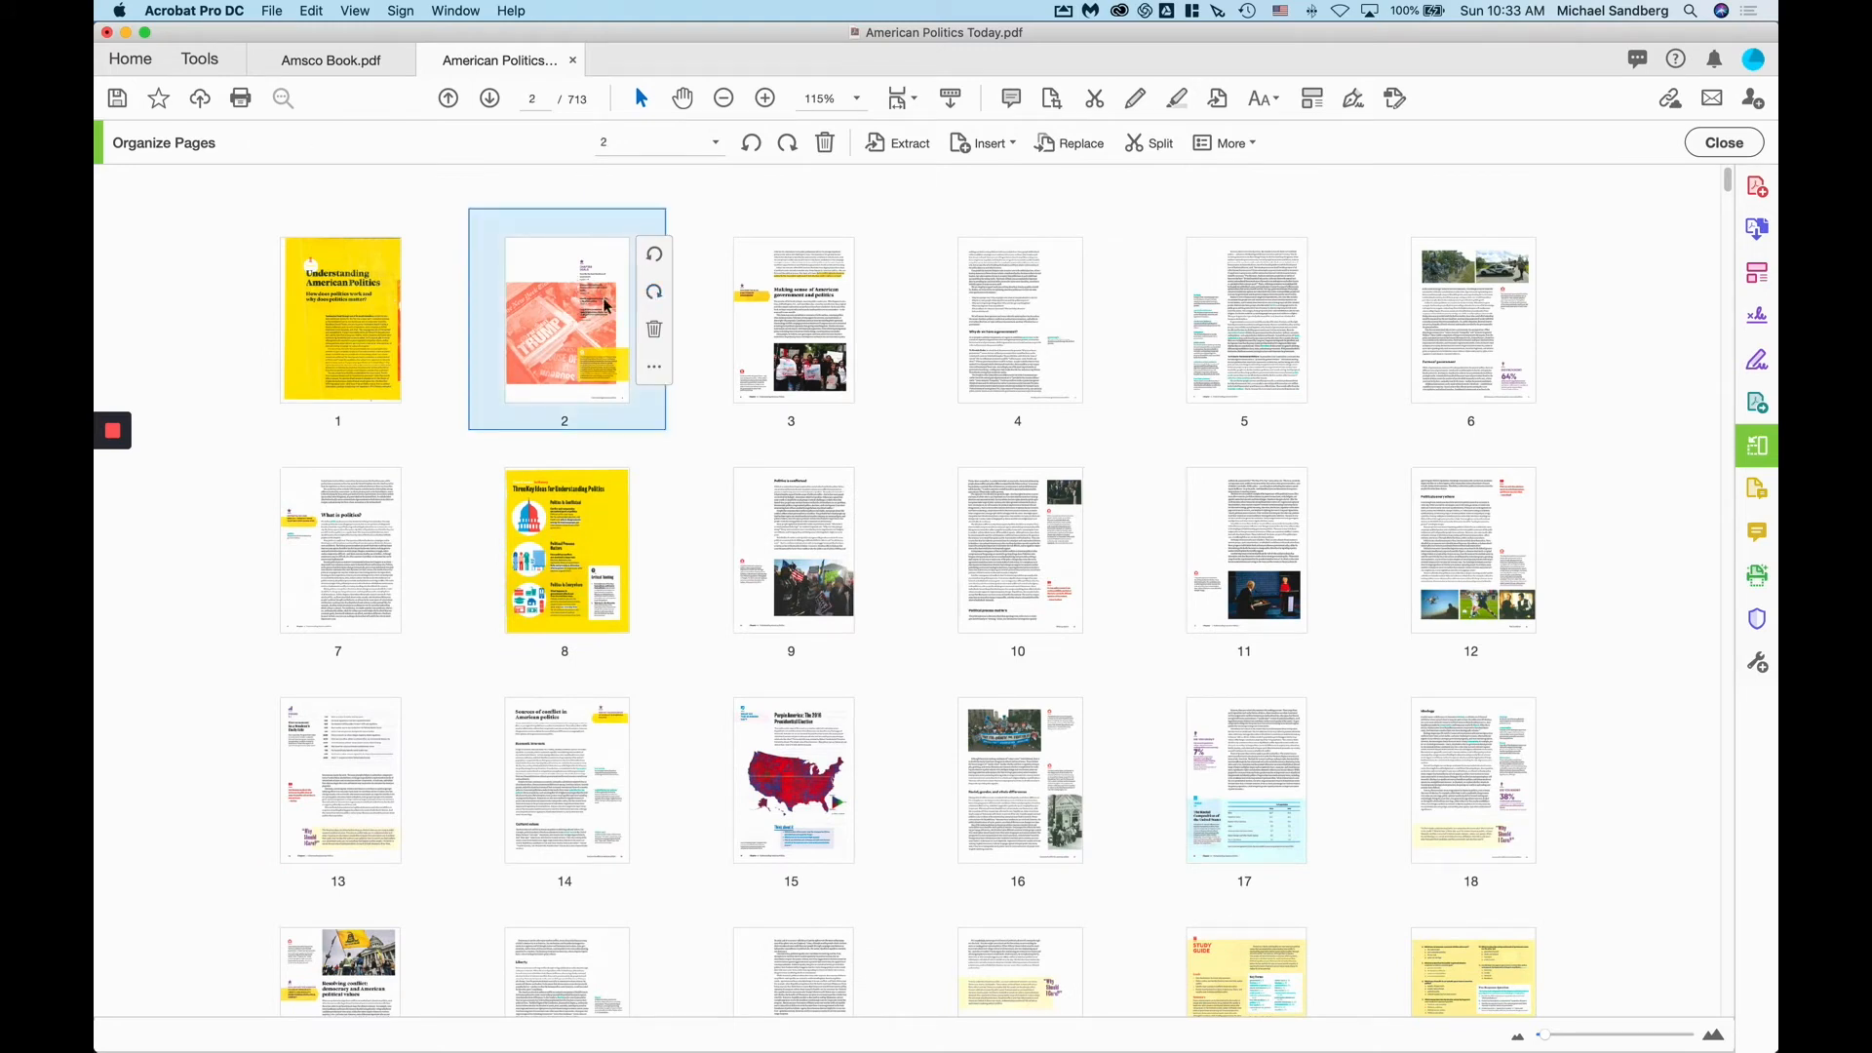
left_click(1013, 289, "shift")
left_click(630, 260)
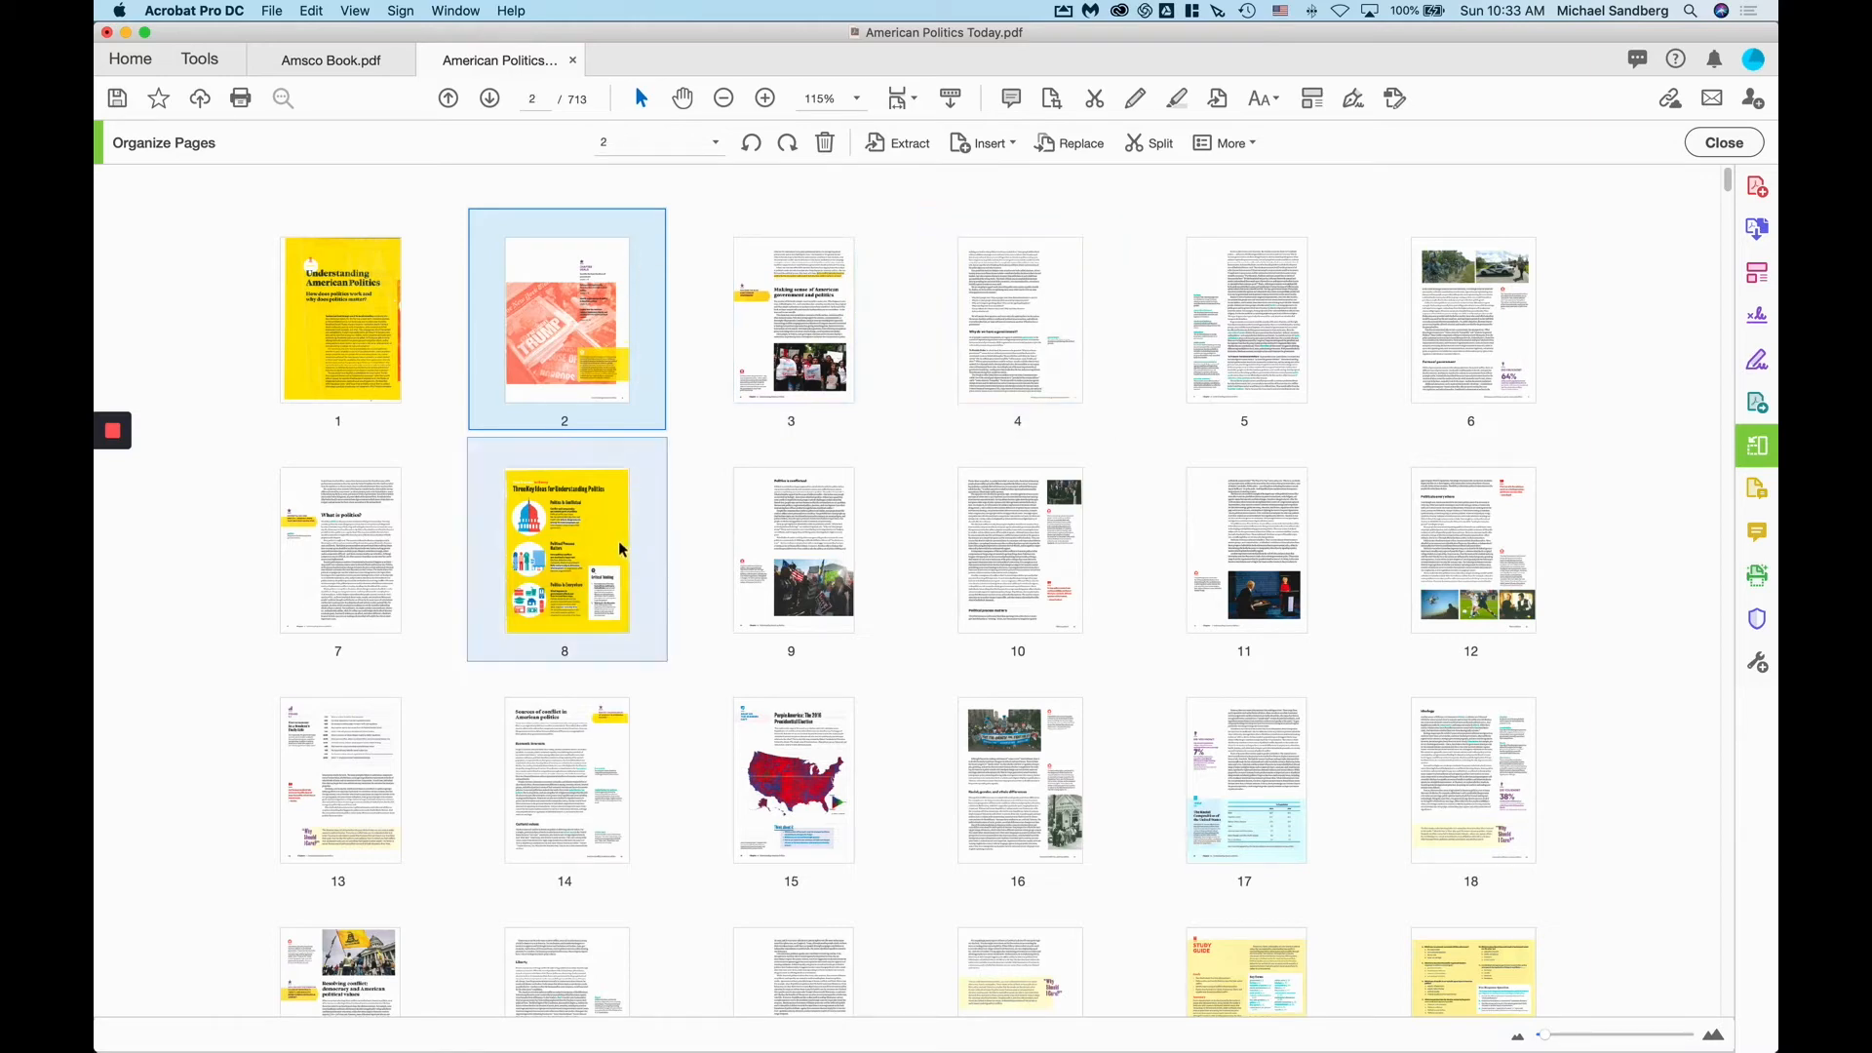
left_click(804, 520, "super")
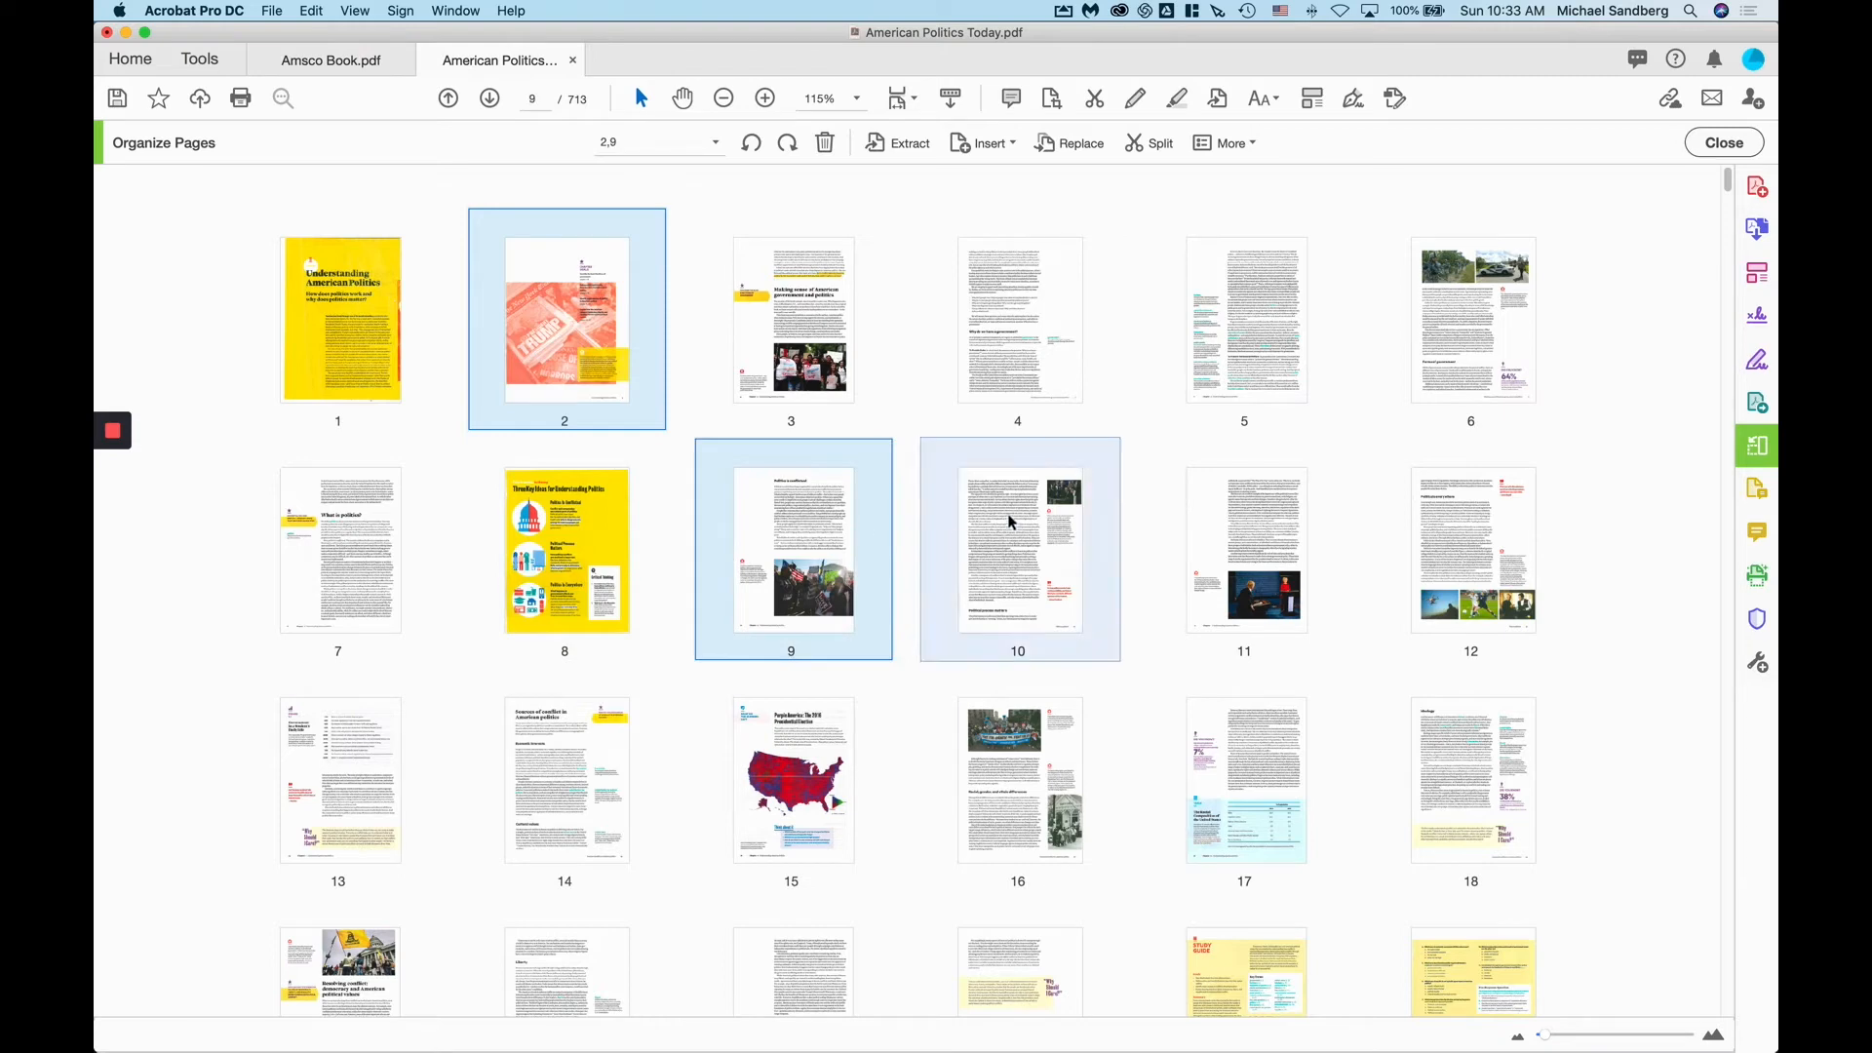
left_click(1206, 520, "super")
left_click(1050, 729, "super")
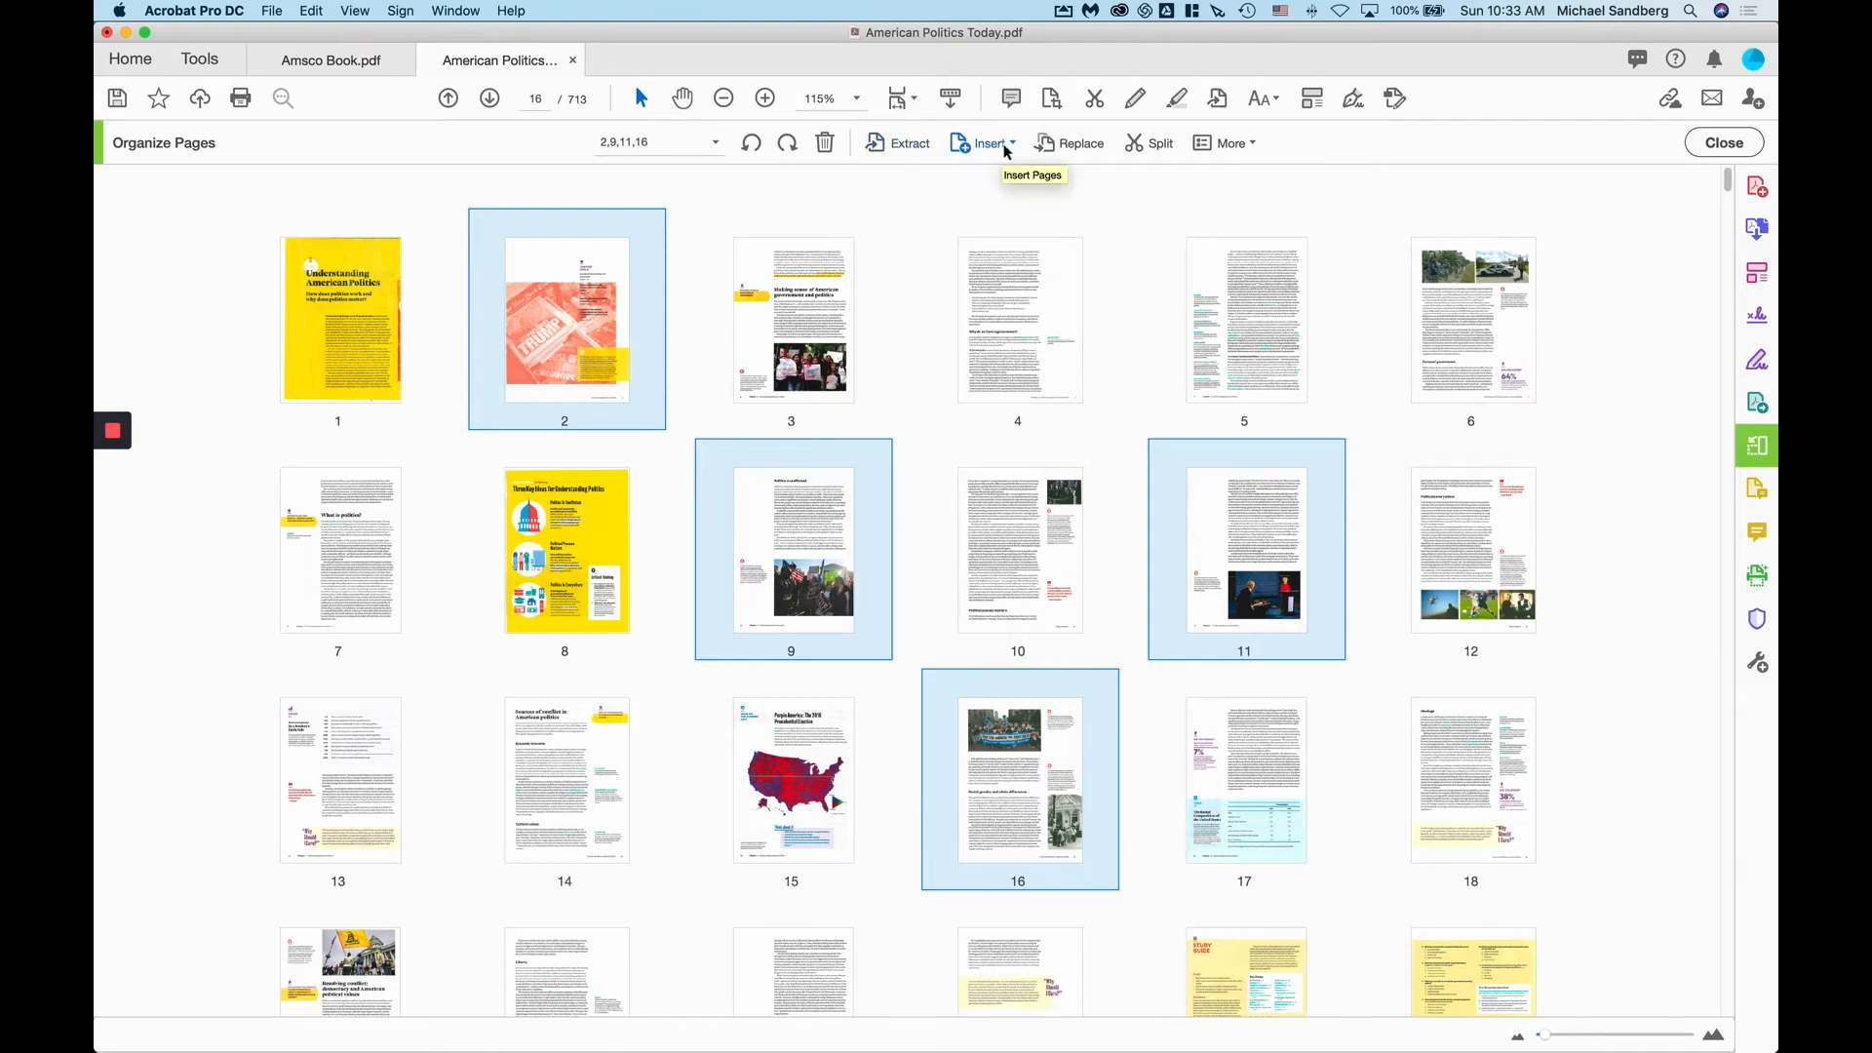
- Check which criteria the document can be split by, and cancel the split
left_click(1144, 145)
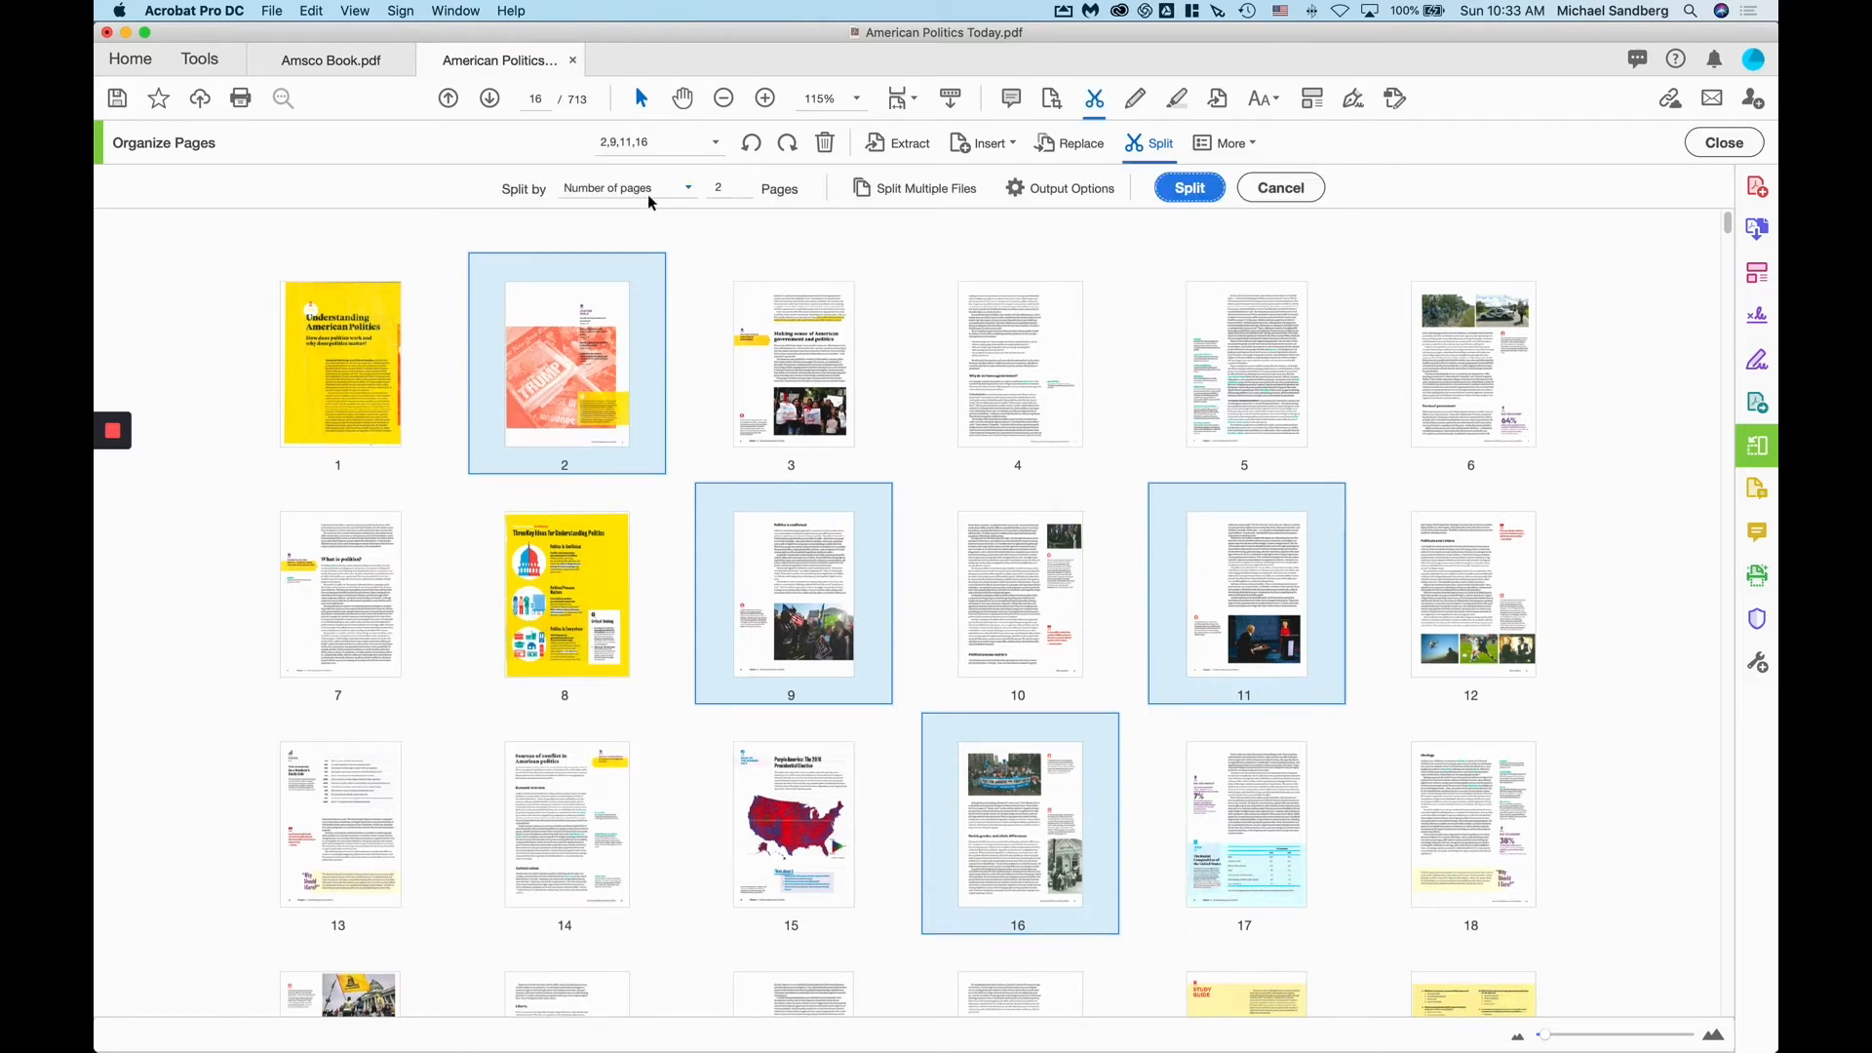
left_click(650, 195)
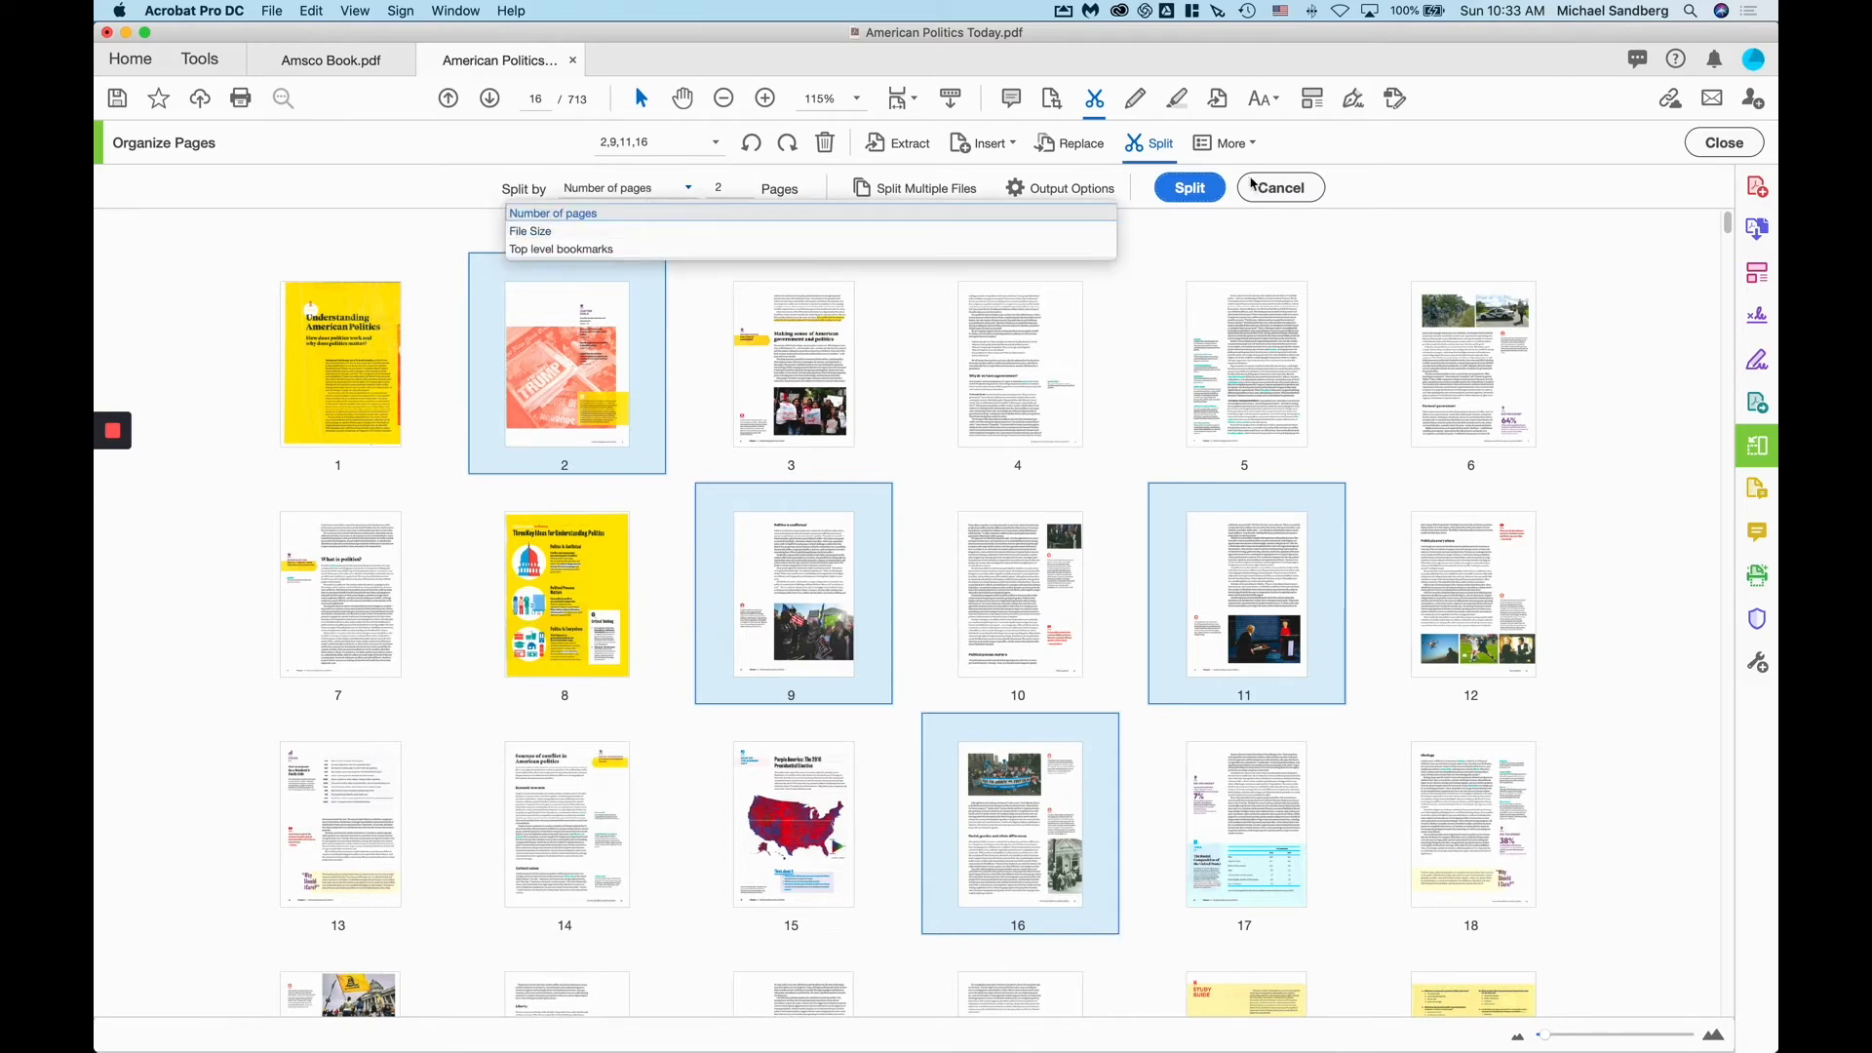
left_click(1274, 198)
left_click(1274, 194)
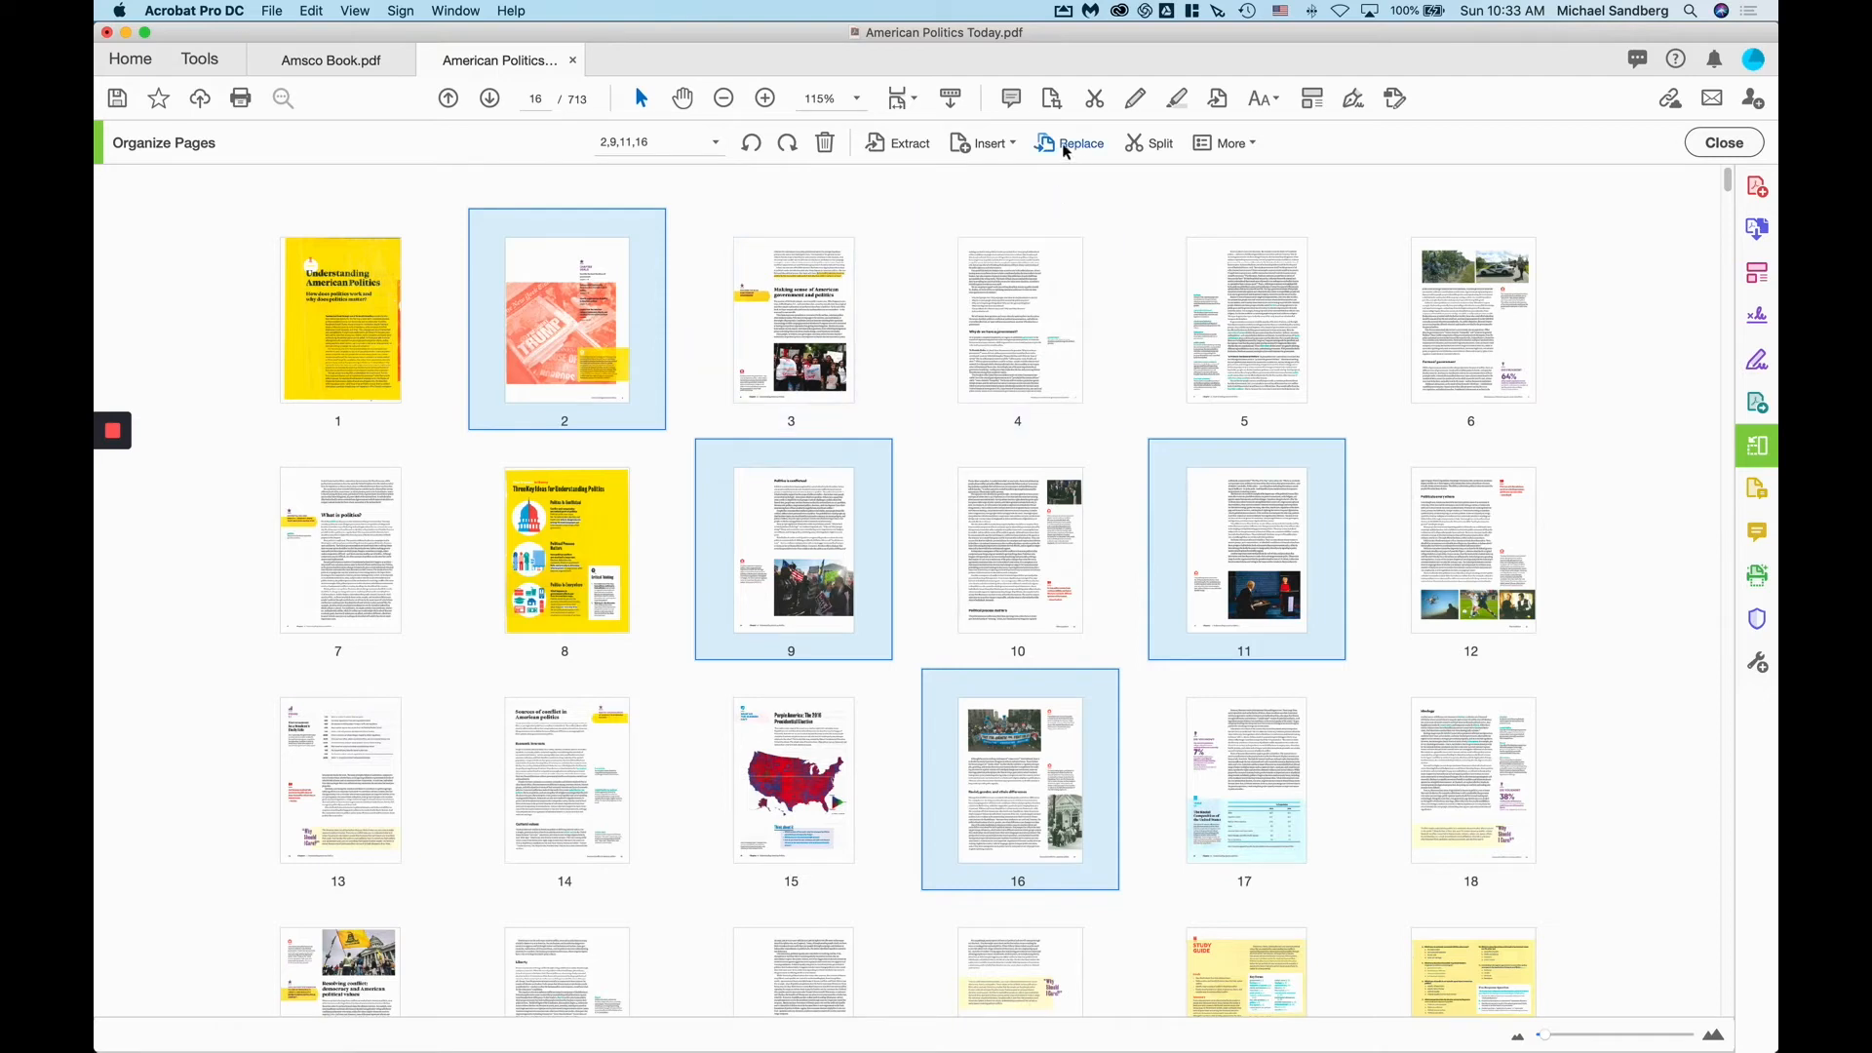
- Extract the selected pages into a new PDF and start the reading preparation with the inferred reading order for the entire document
left_click(903, 143)
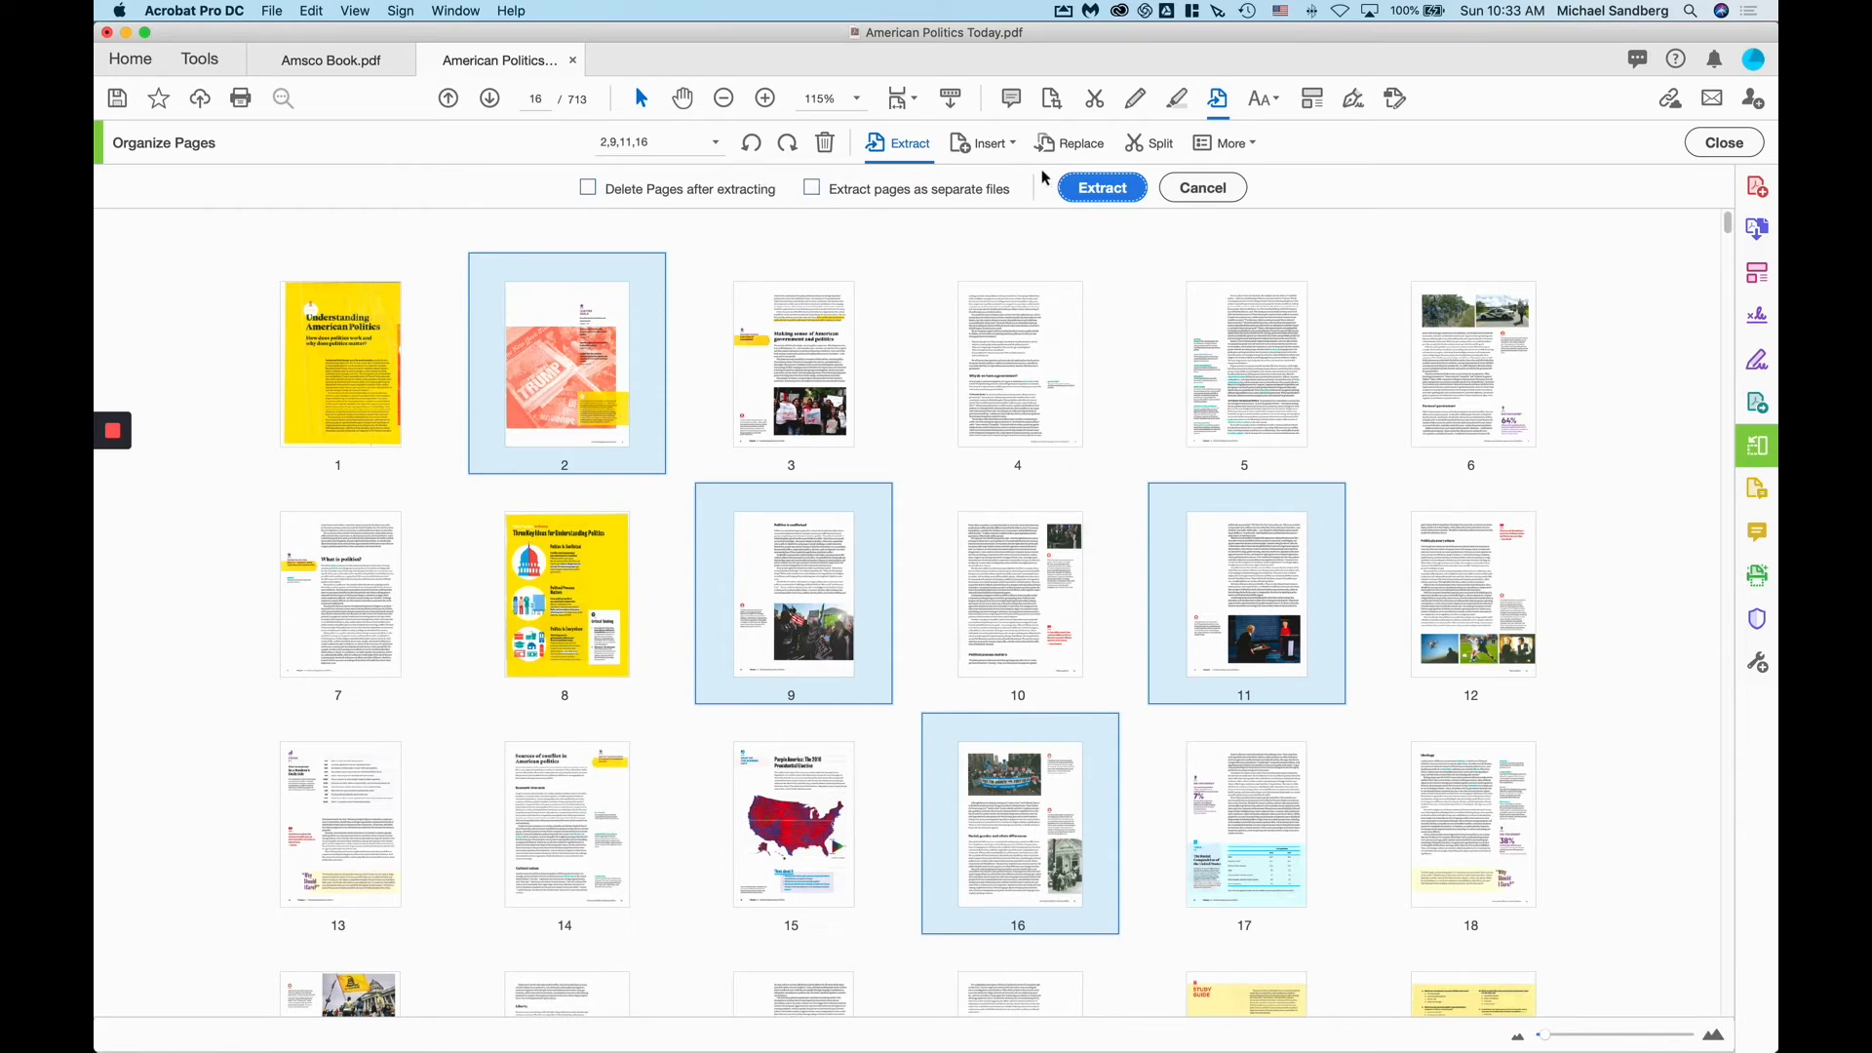
left_click(1100, 188)
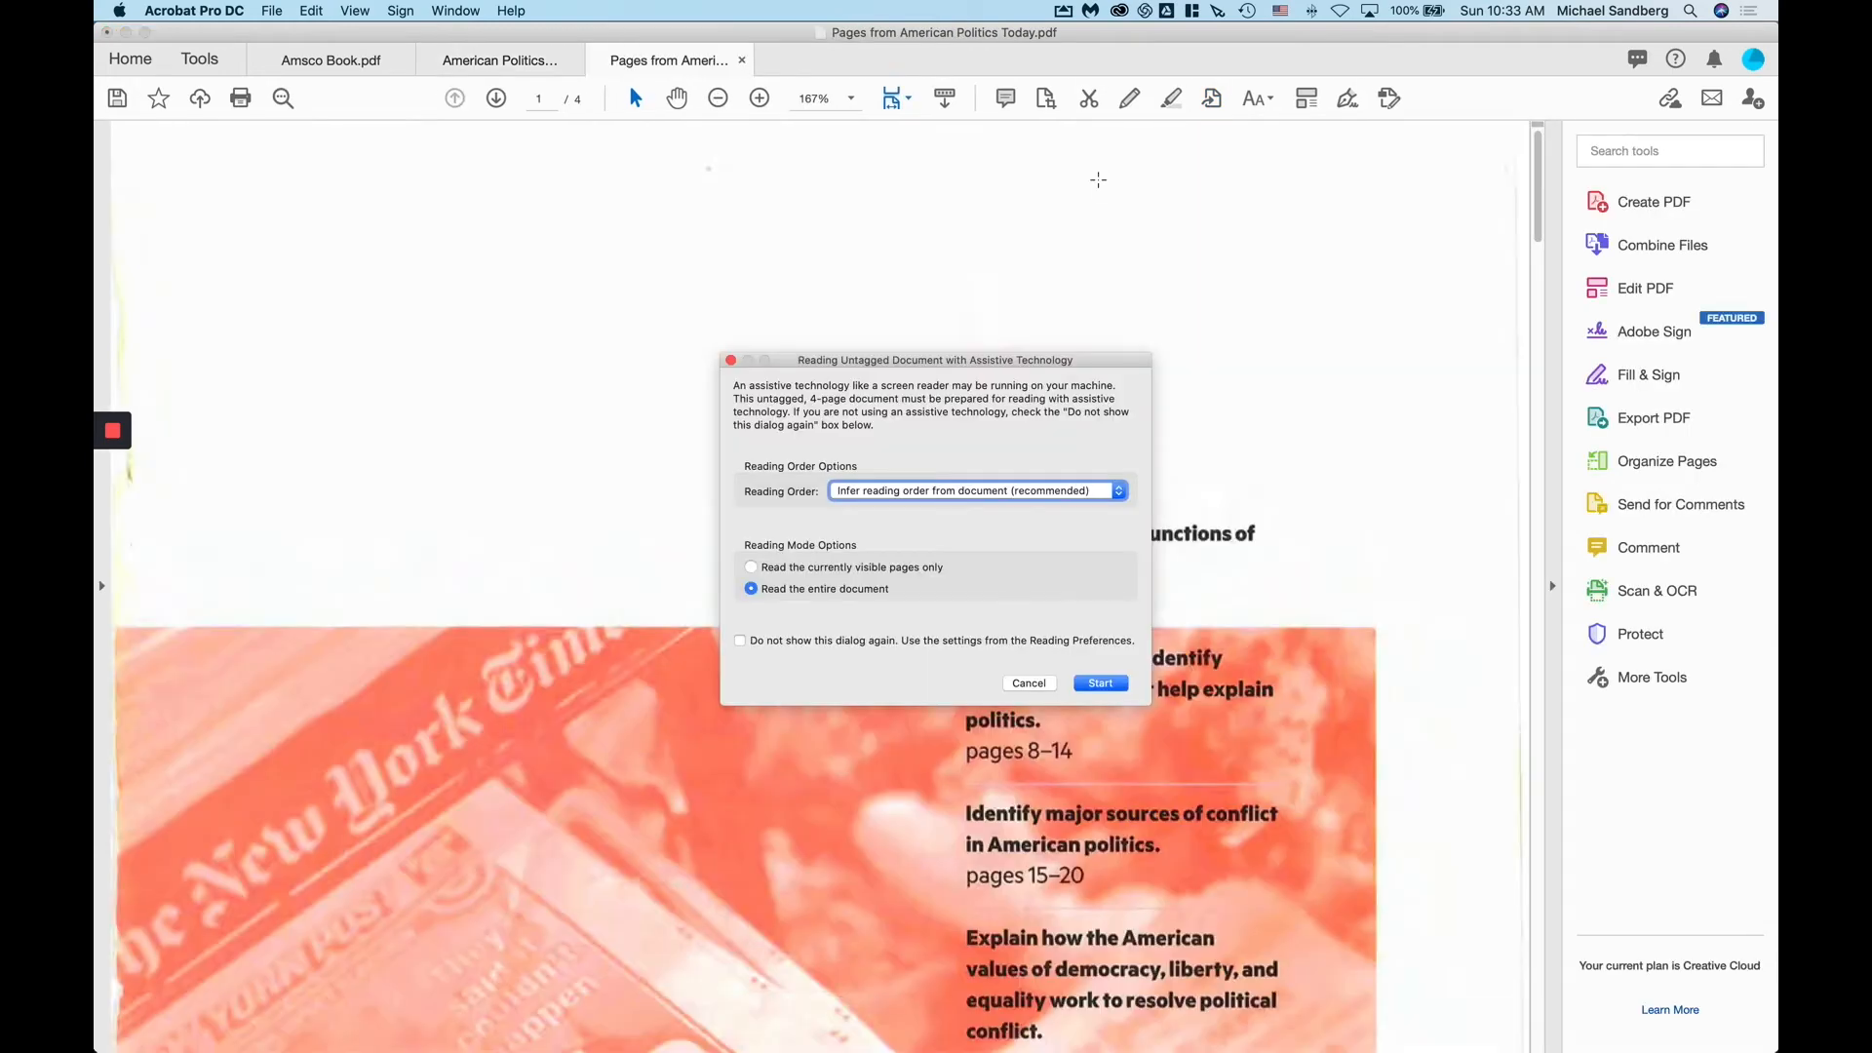
left_click(1100, 684)
- Look through the extracted pages in the new PDF
scroll(991, 615, "down", 15)
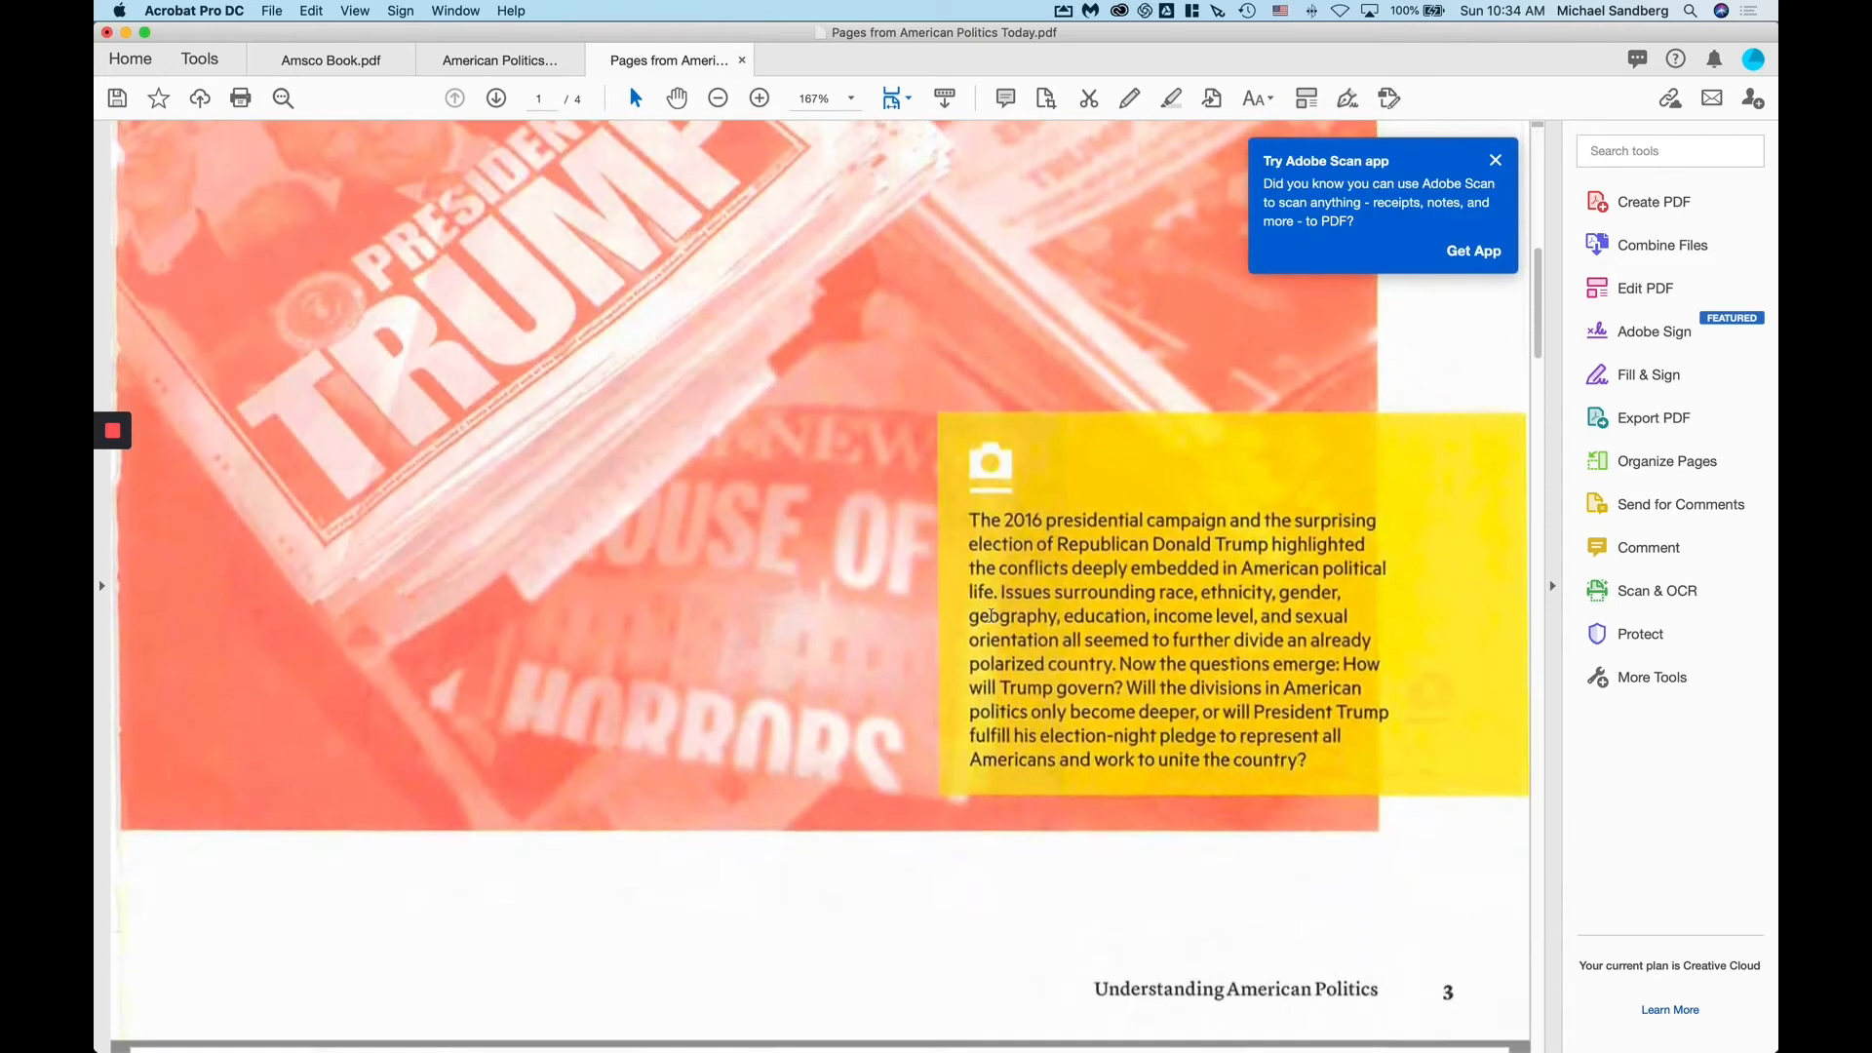
scroll(991, 615, "down", 5)
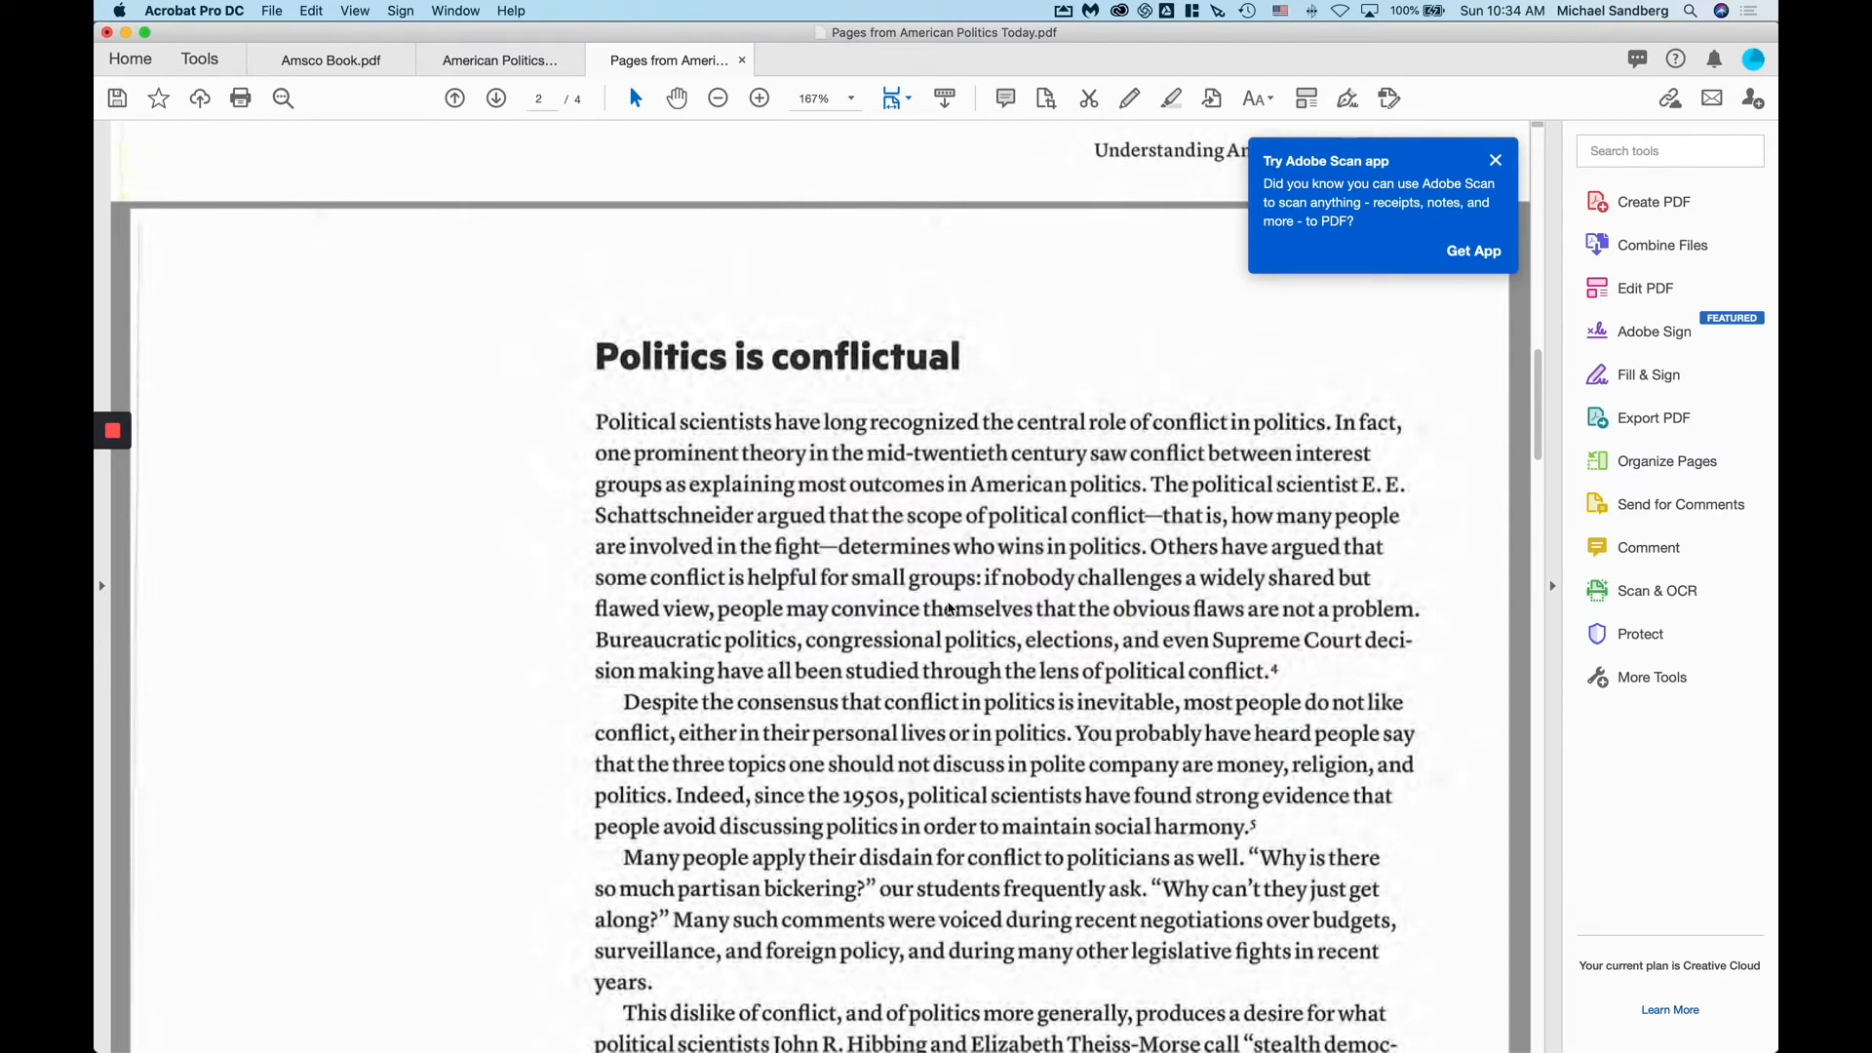
scroll(823, 485, "down", 5)
scroll(824, 485, "up", 13)
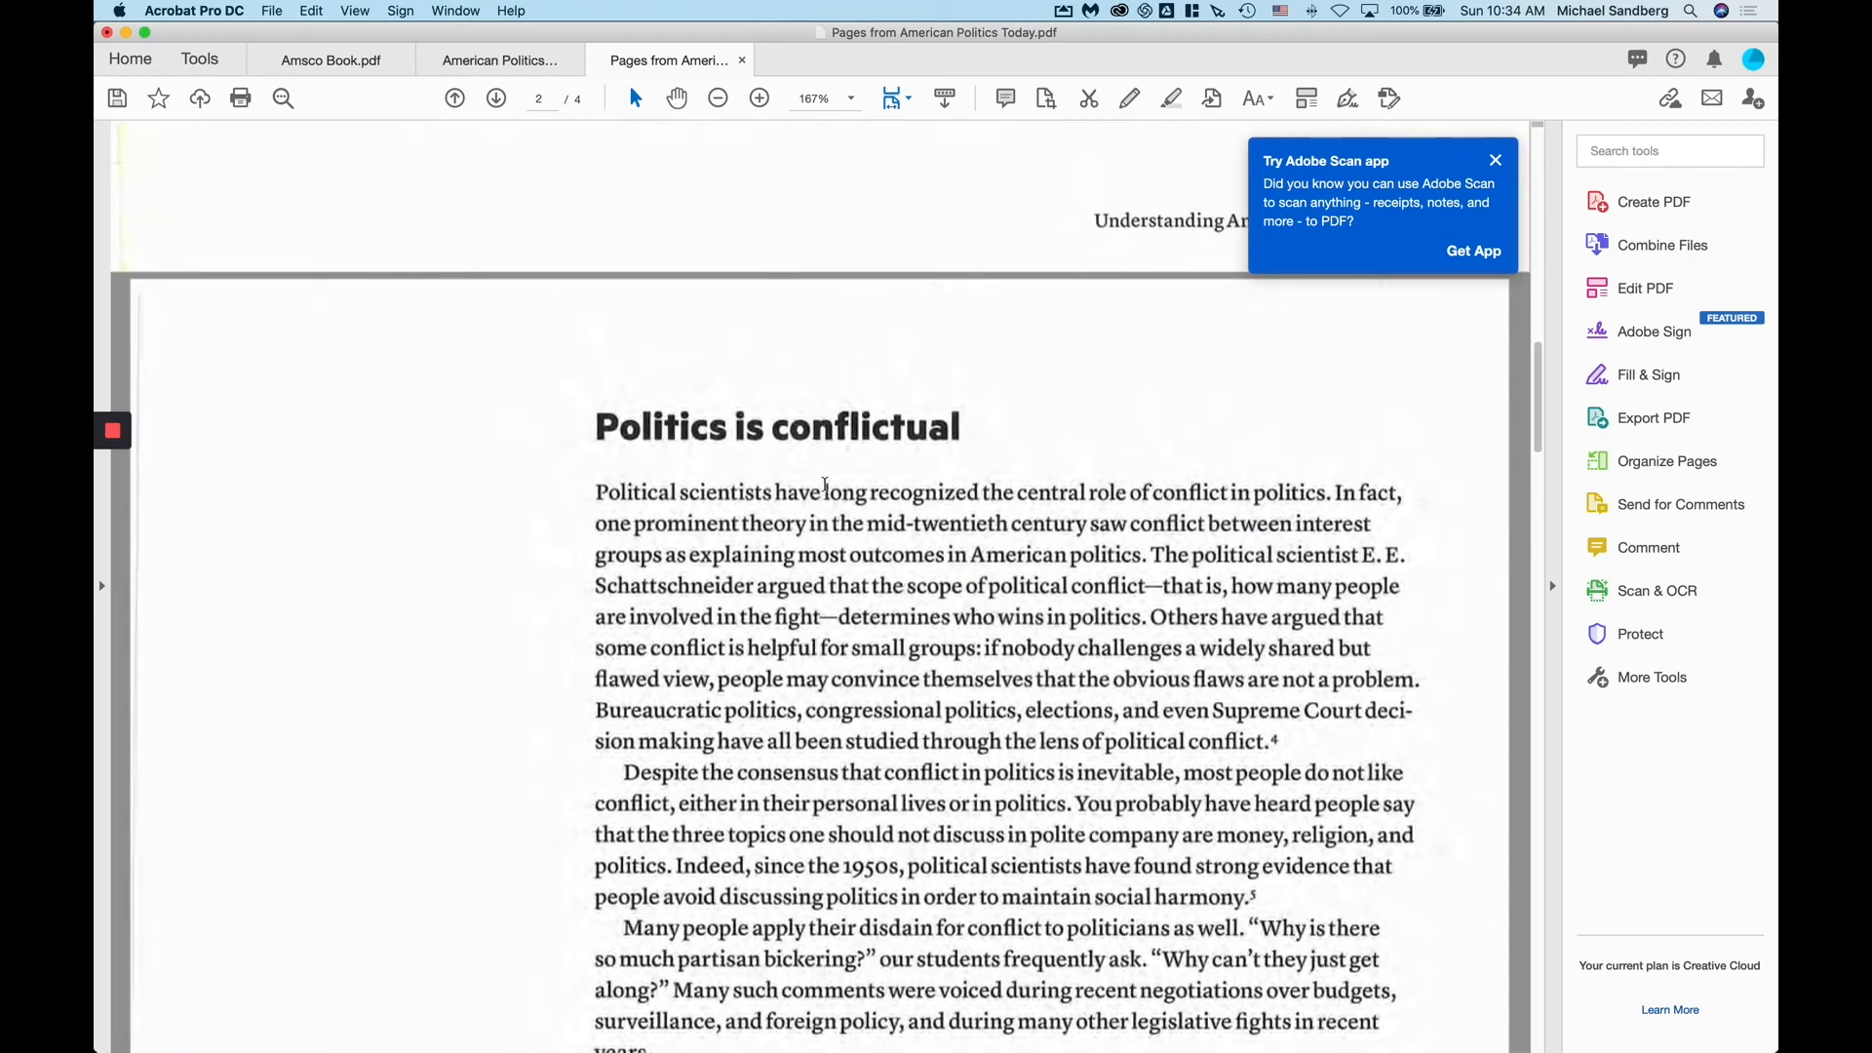
scroll(824, 484, "up", 10)
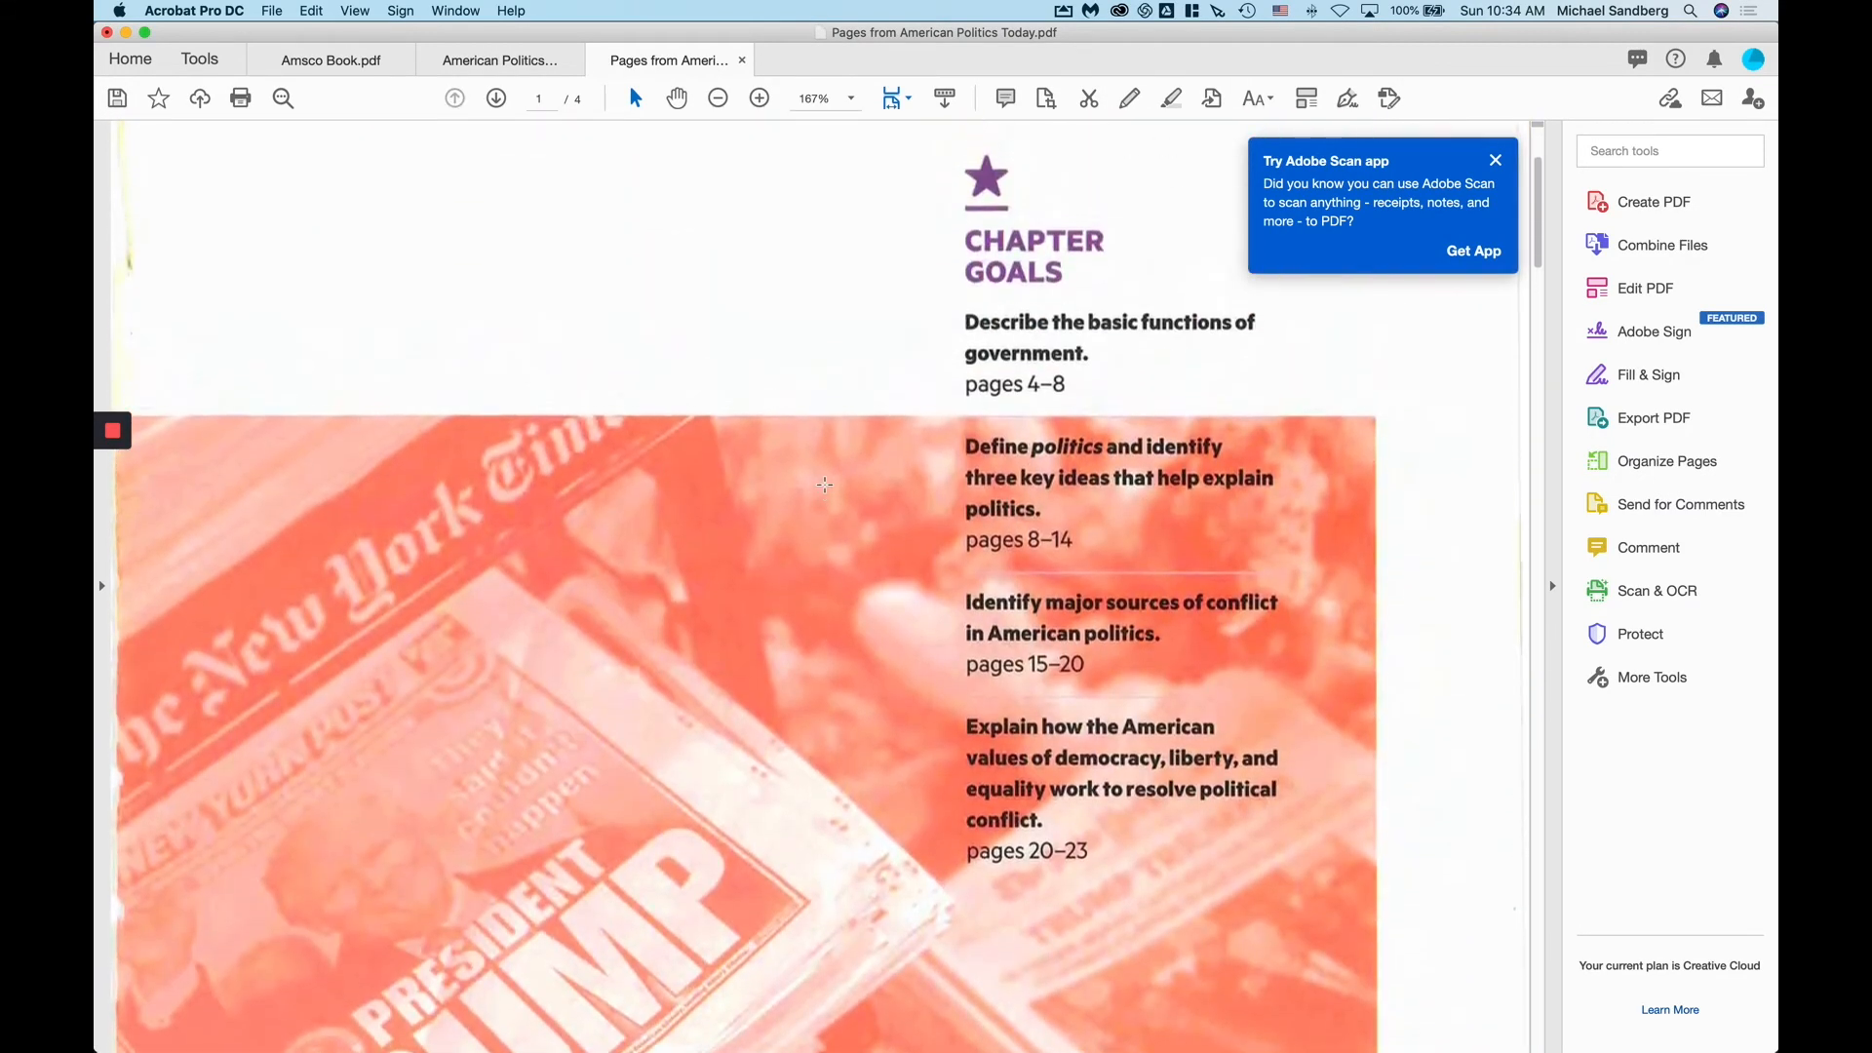
scroll(824, 484, "down", 10)
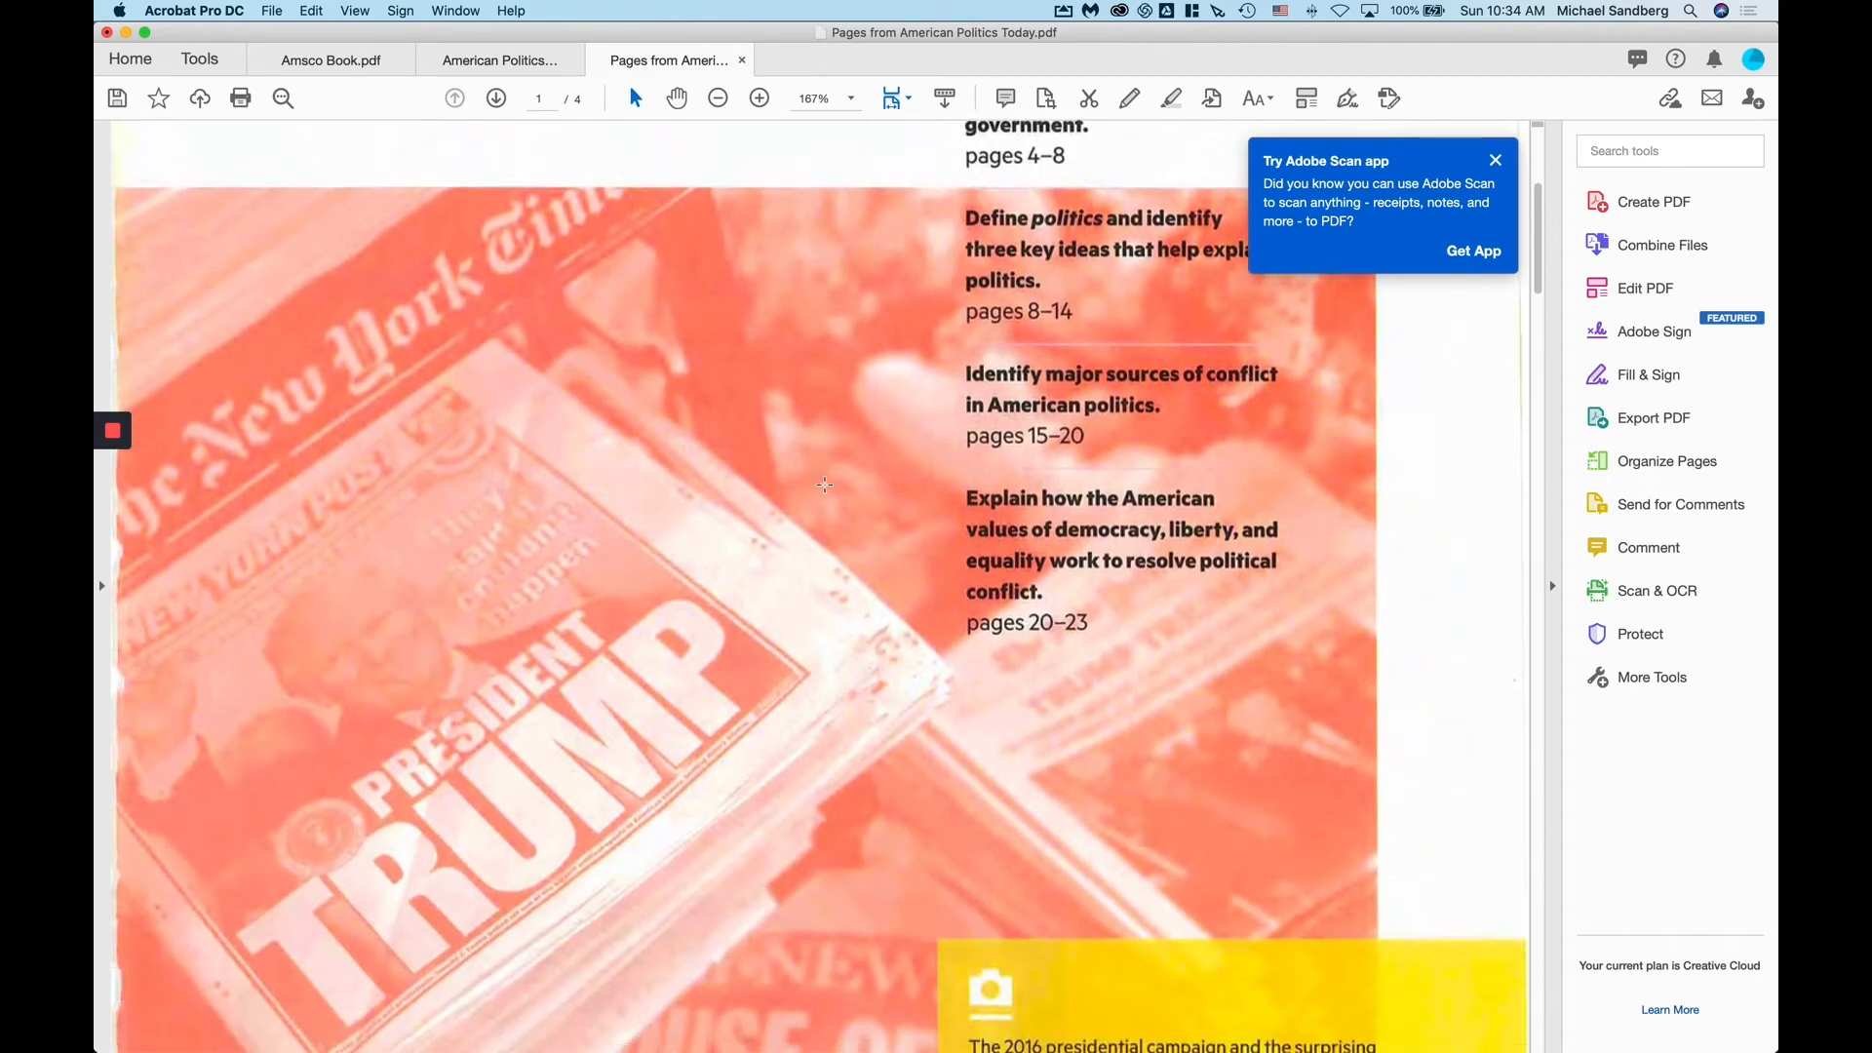
scroll(823, 485, "down", 2)
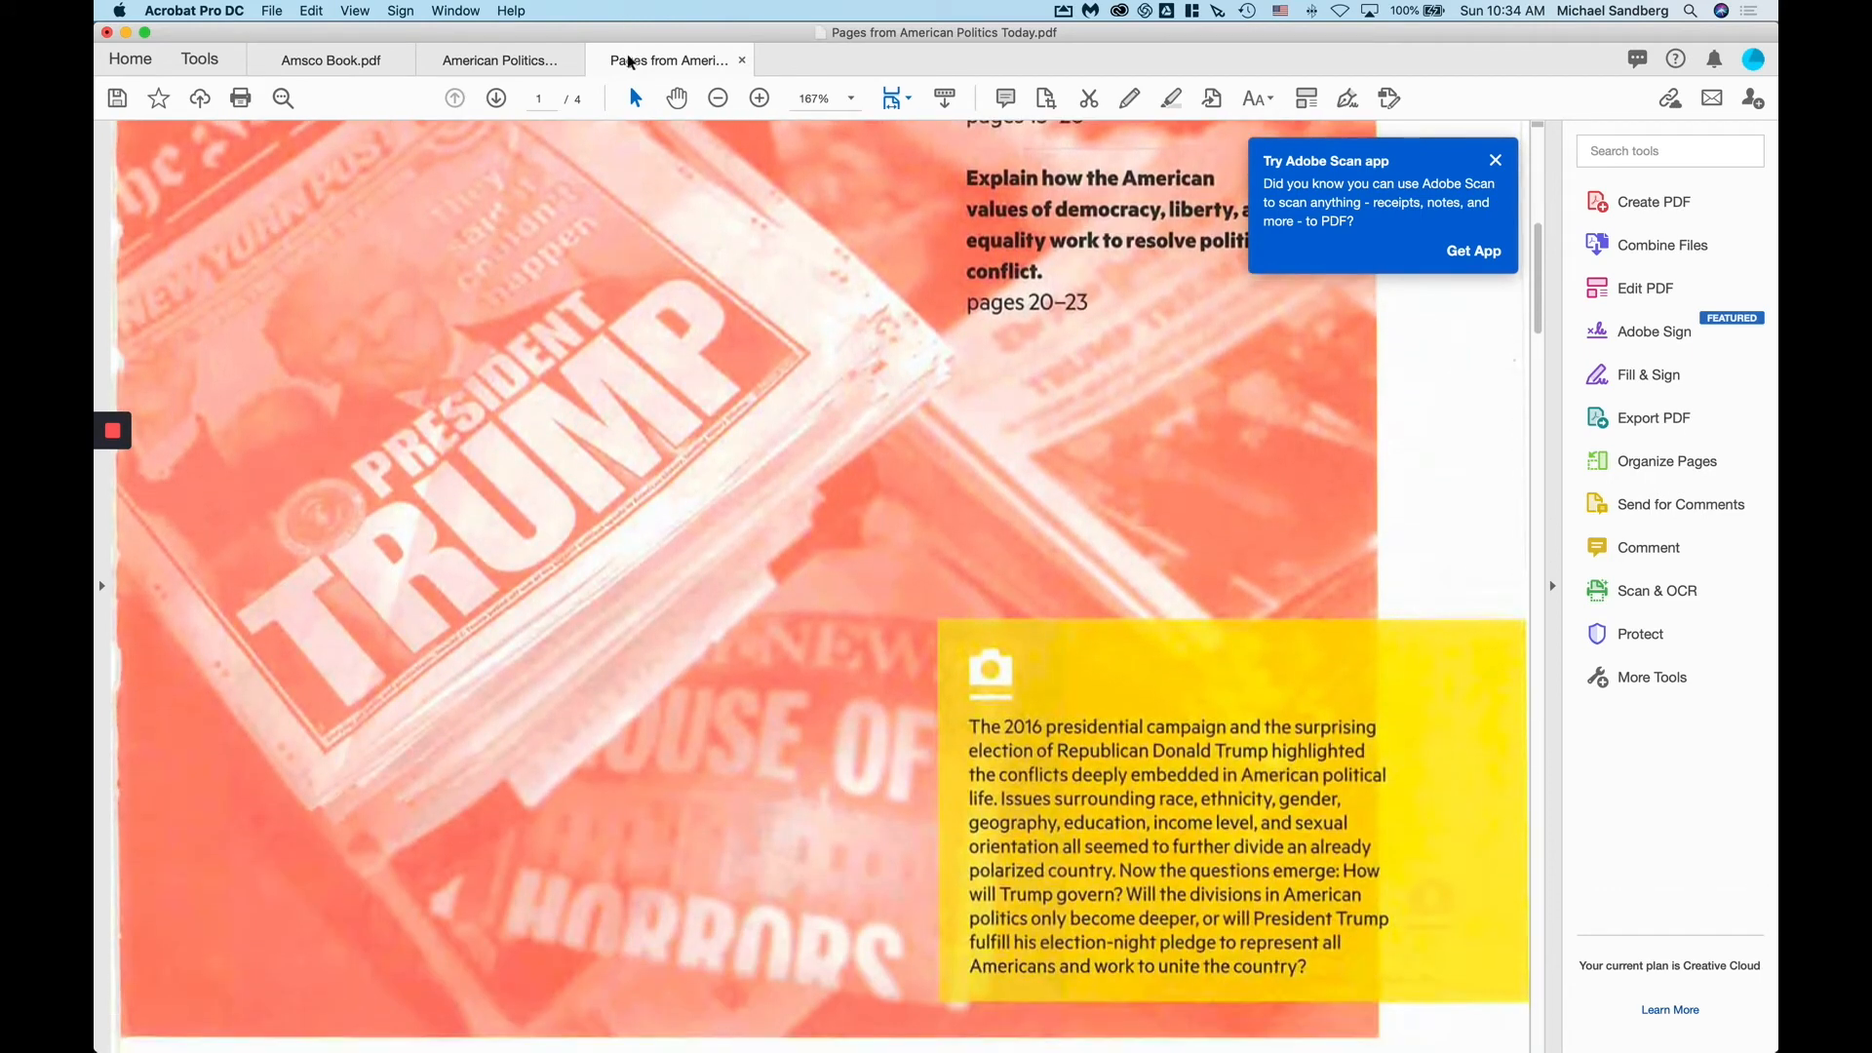
- Detach the extracted PDF into its own window and place it side by side with American Politics Today.pdf
mouse_move(629, 61)
left_mouse_down()
mouse_move(965, 333)
mouse_move(968, 365)
mouse_move(847, 324)
mouse_move(634, 70)
left_mouse_up()
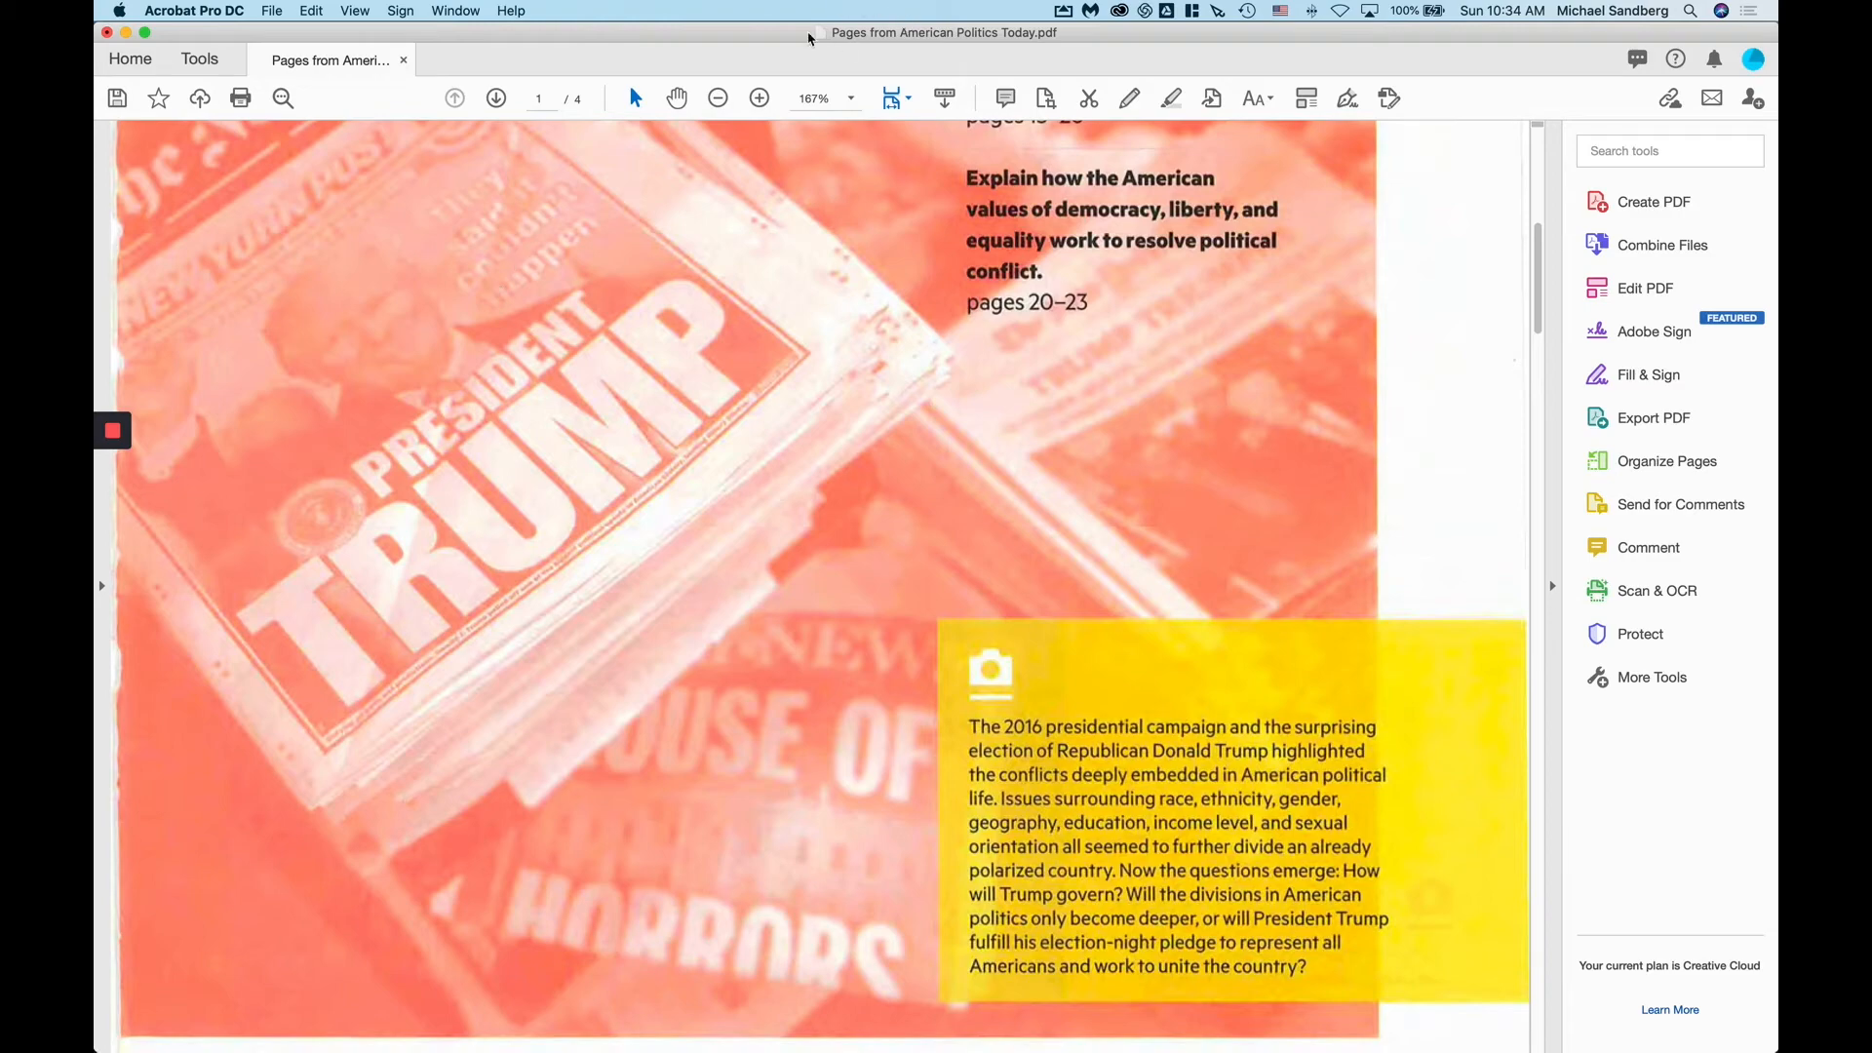
left_click_drag(808, 39, 1306, 126)
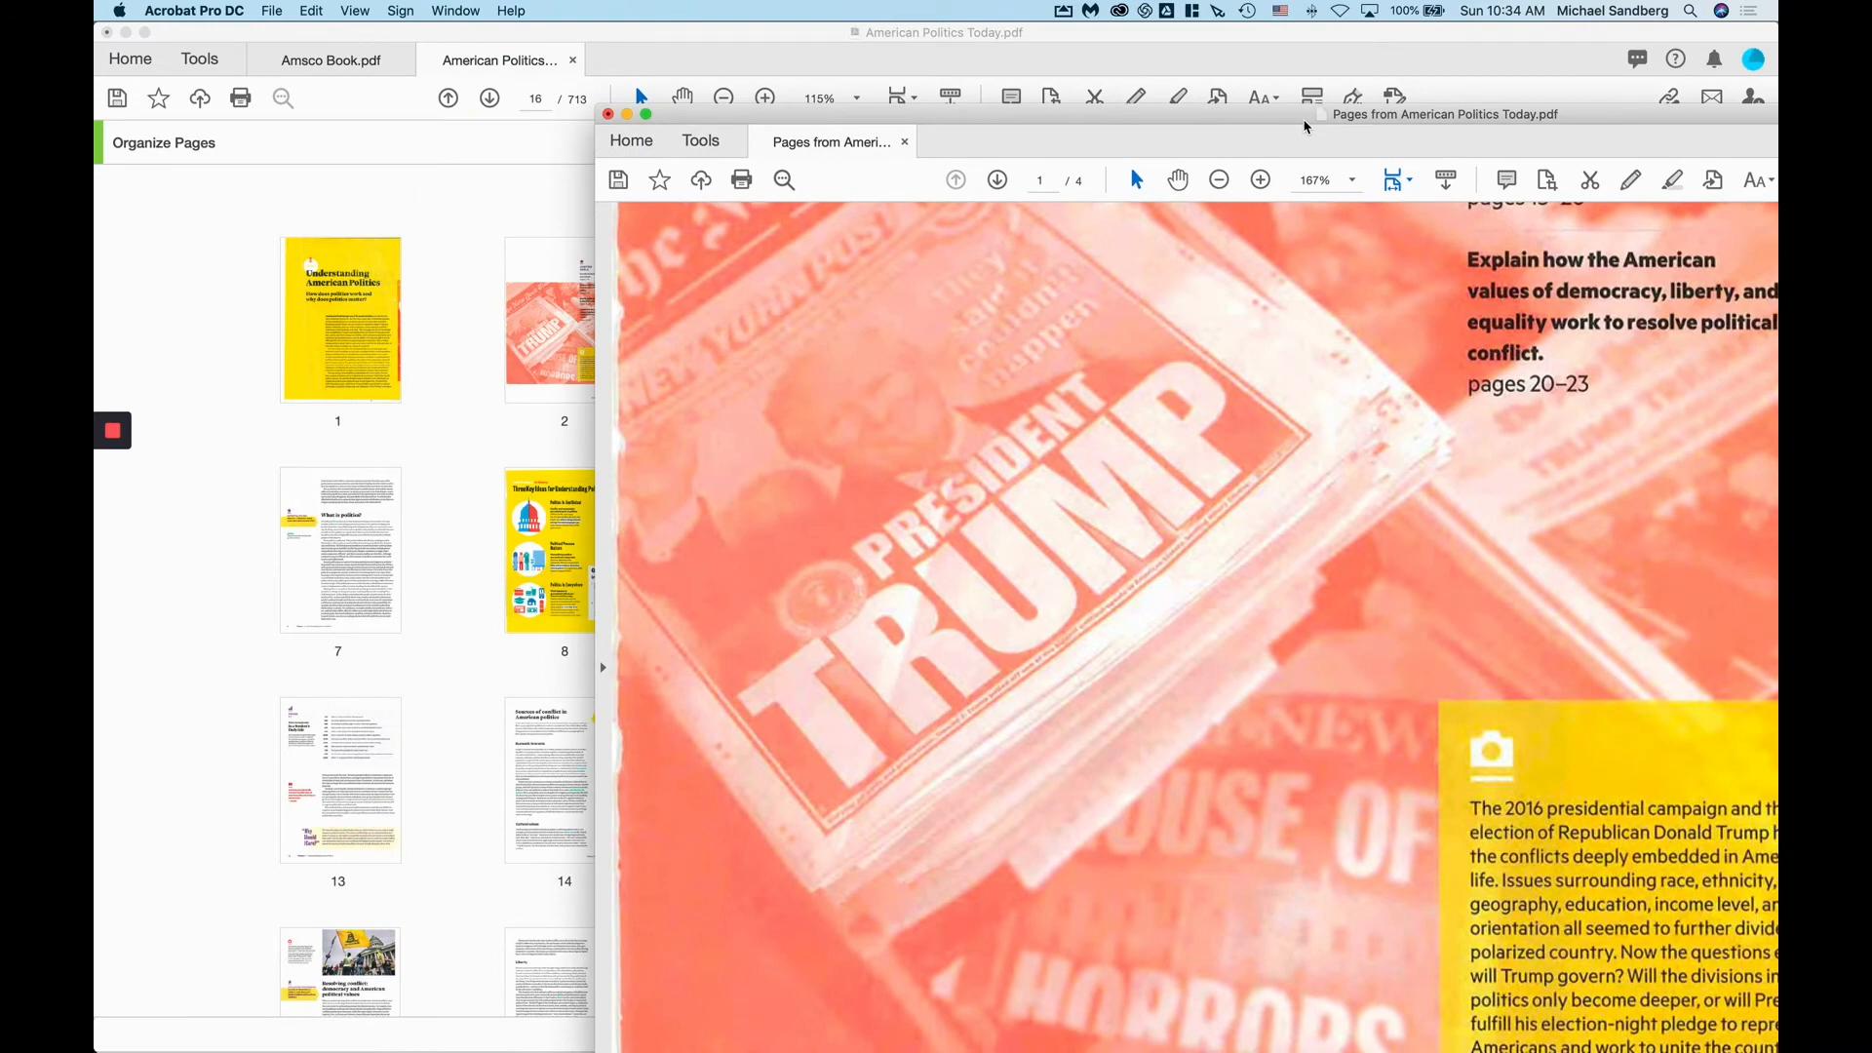
key("ctrl+alt+Right")
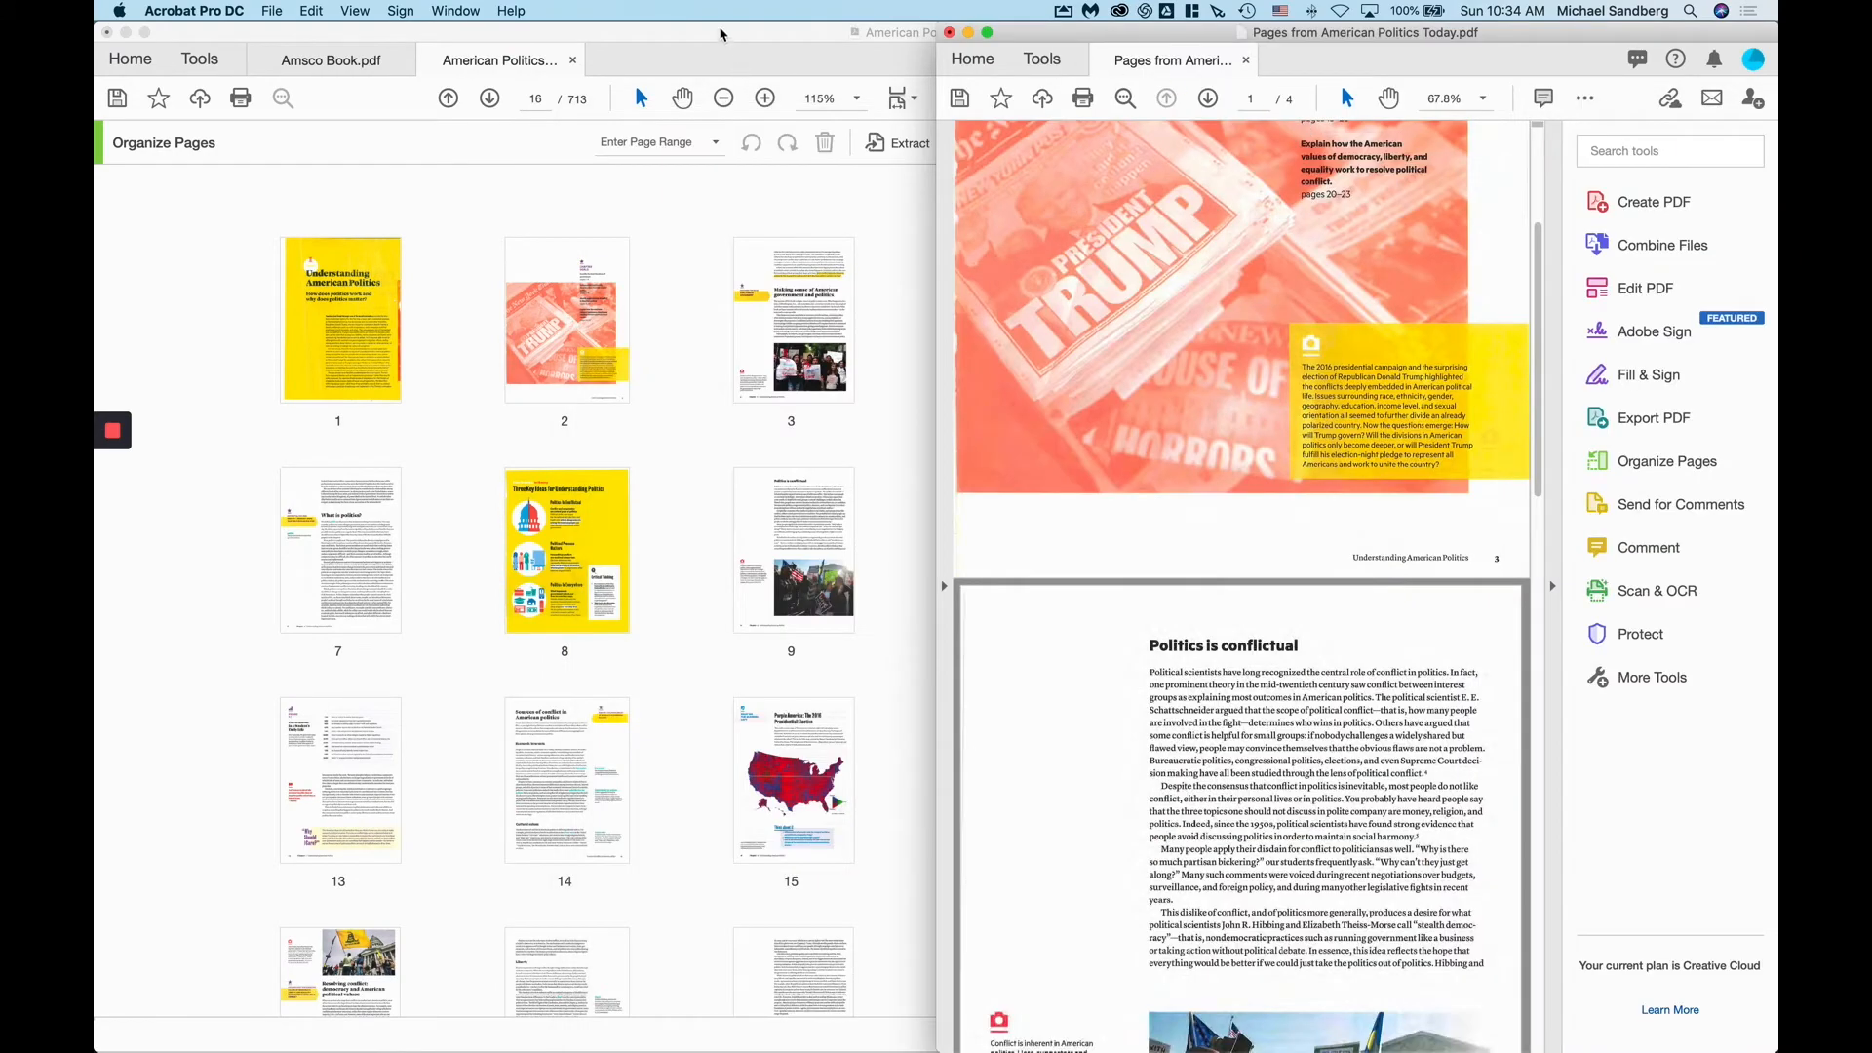
left_click(721, 34)
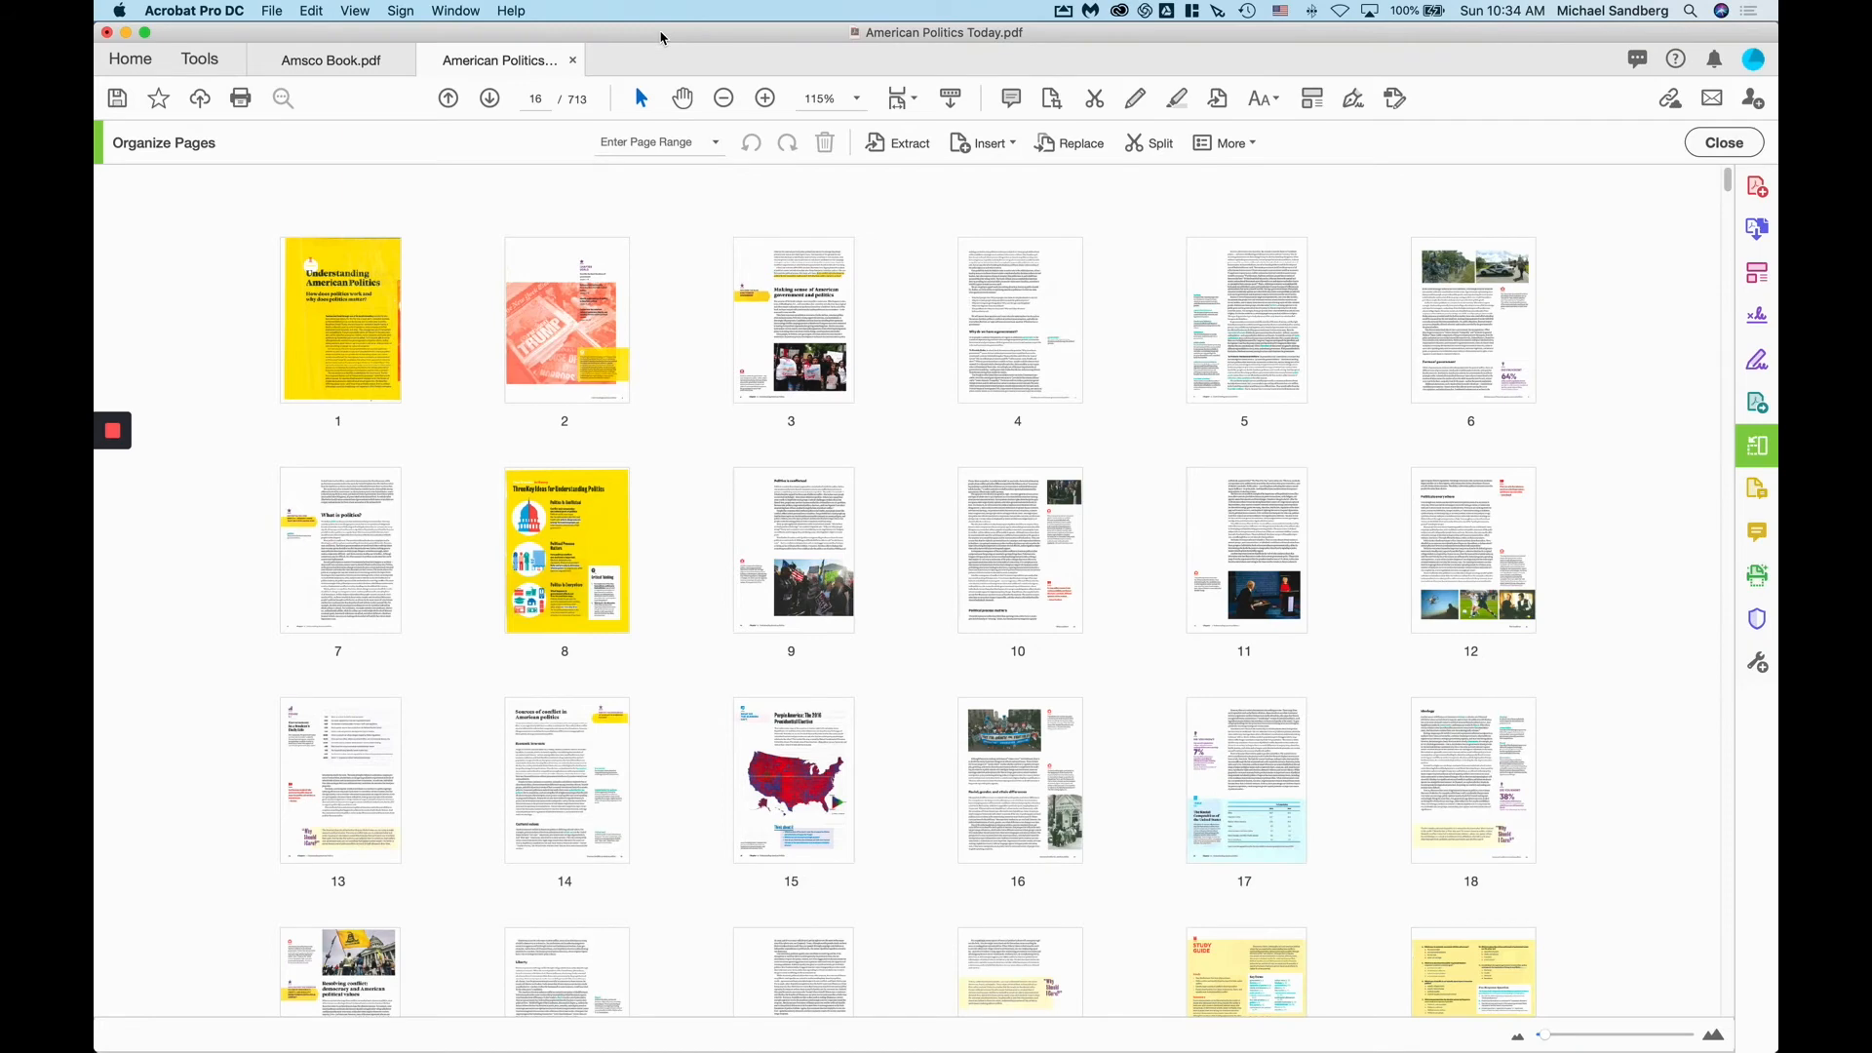
key("ctrl+alt+Left")
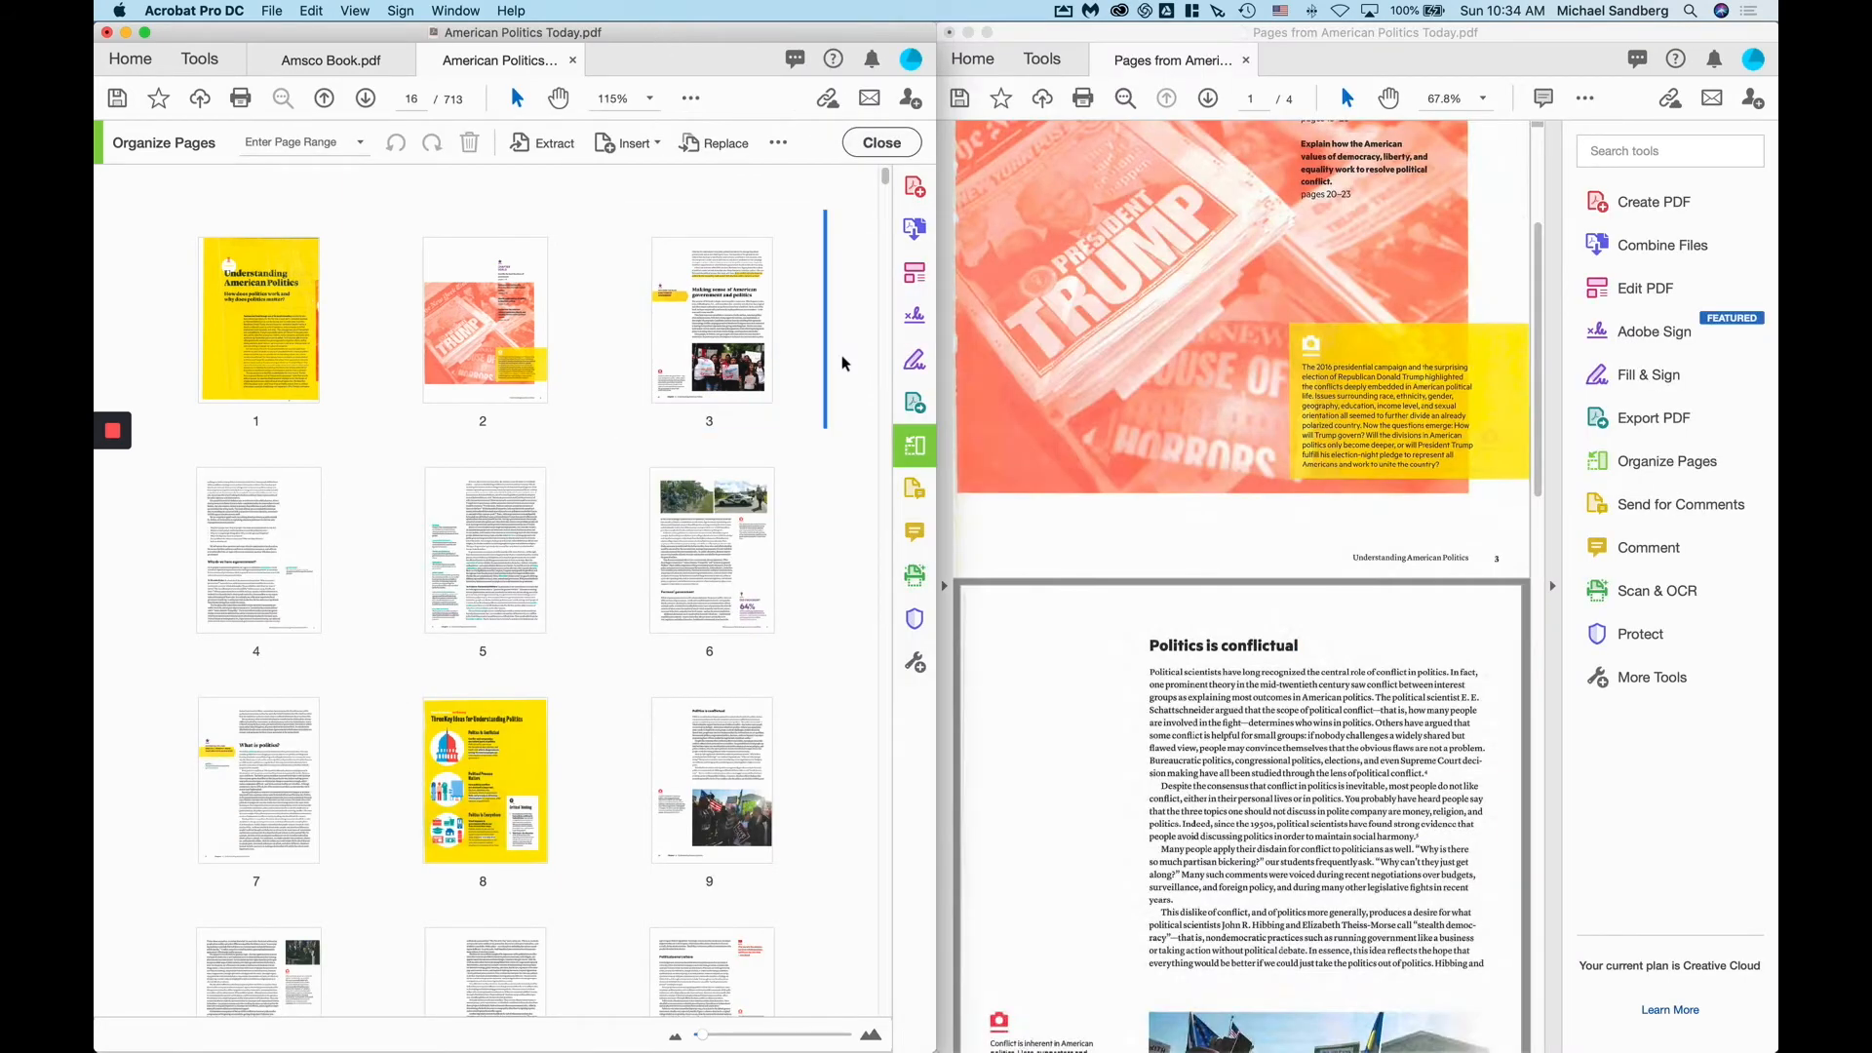
left_click_drag(845, 364, 97, 361)
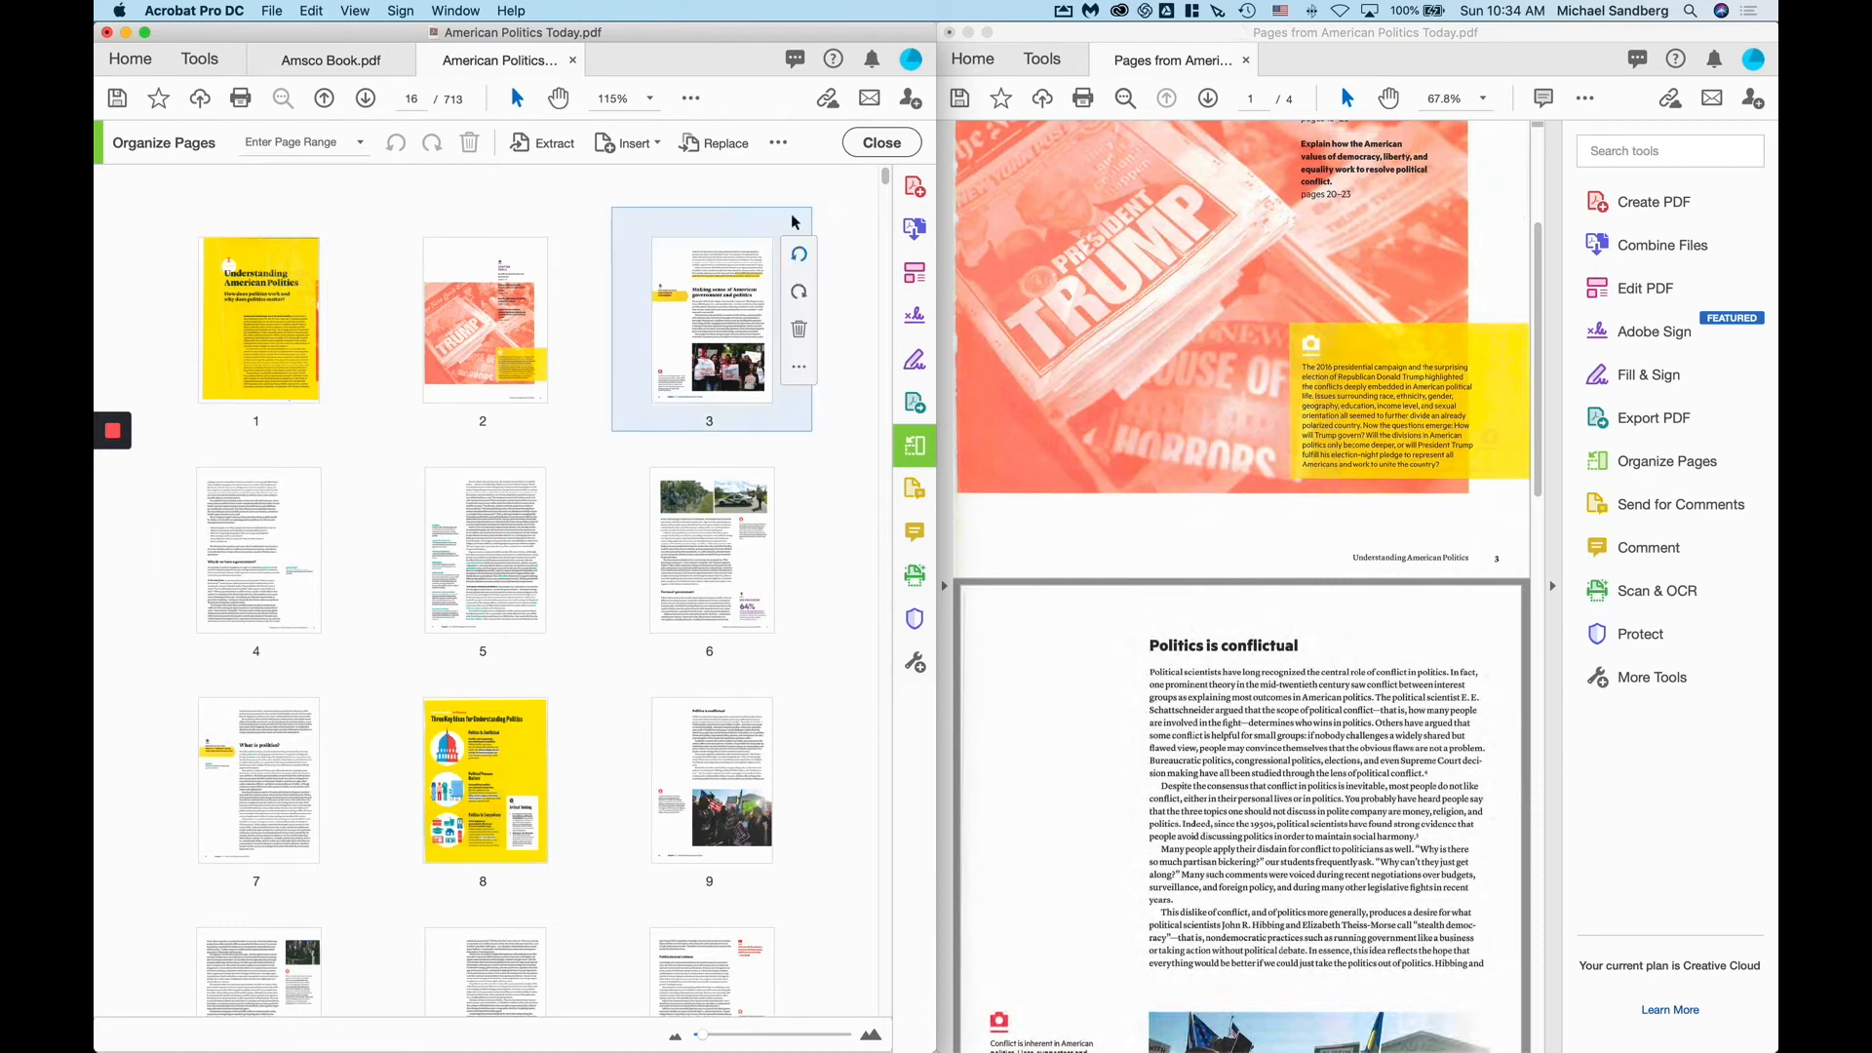
- Close Organize Pages and show the page thumbnails in both the extracted PDF and the original textbook
left_click(881, 142)
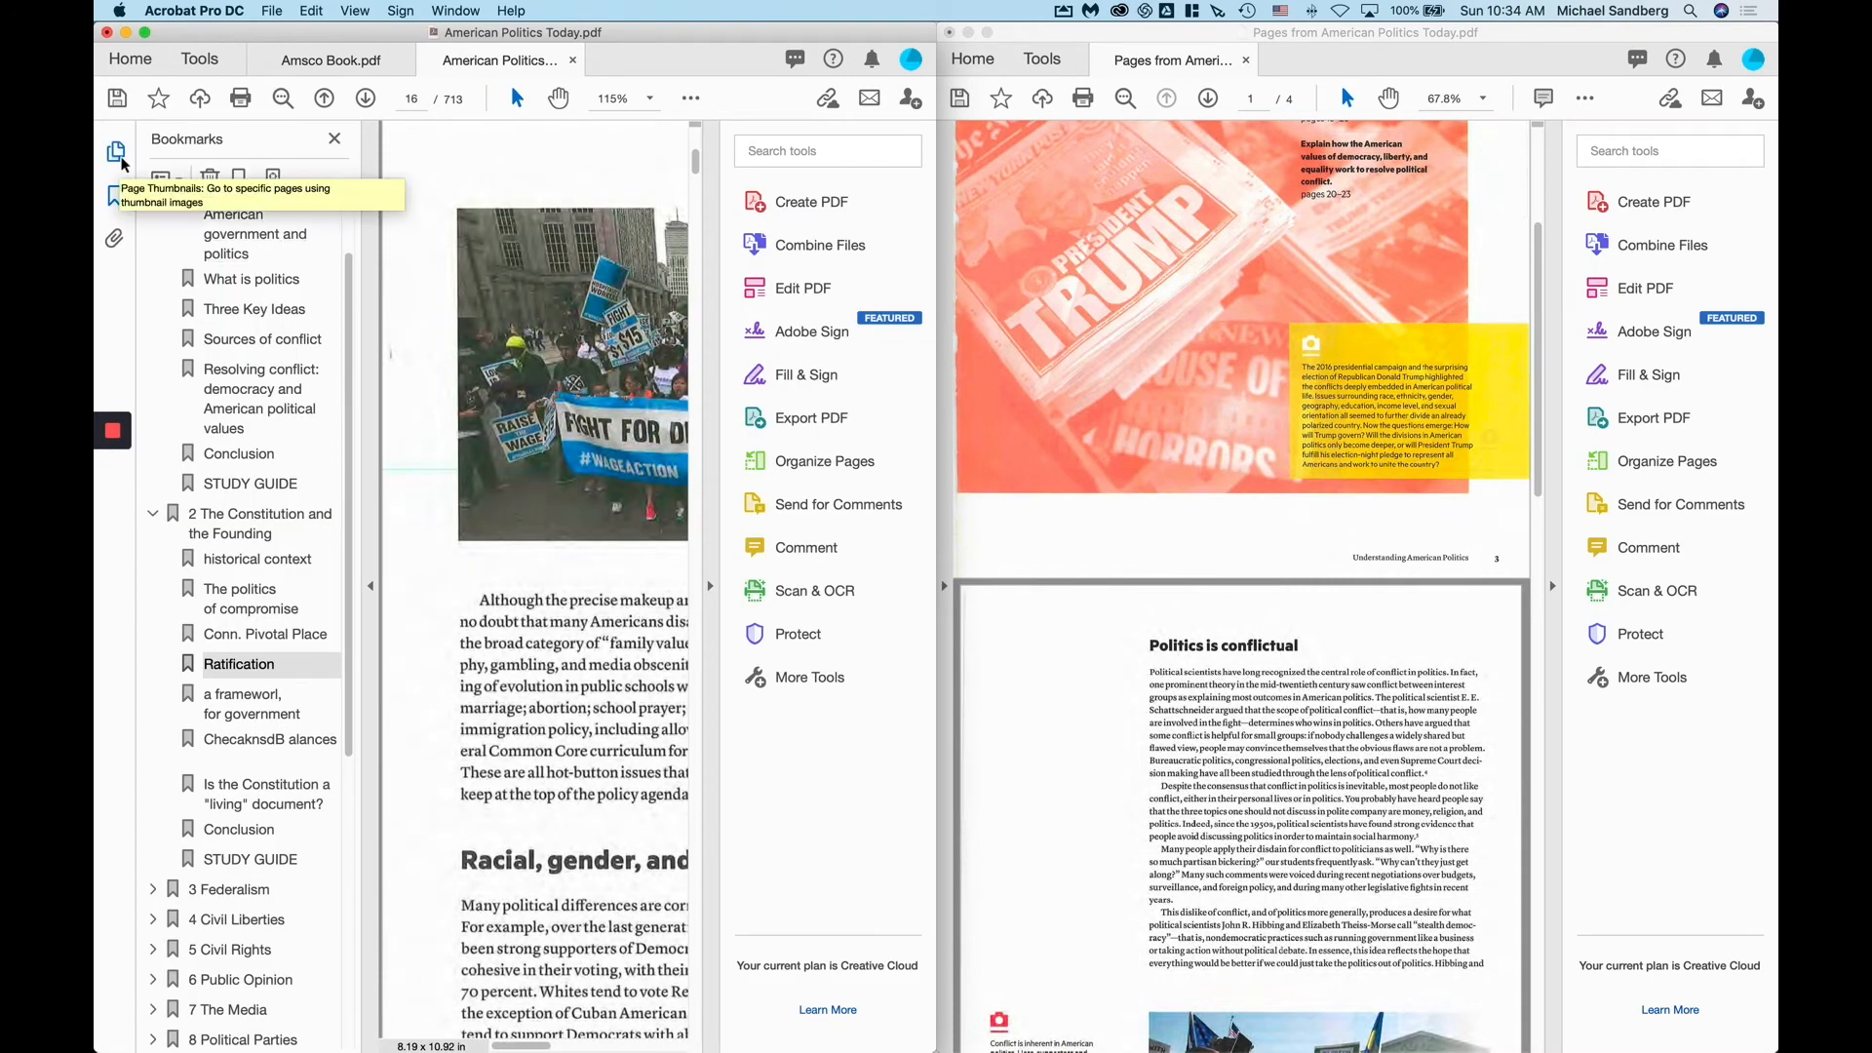
left_click(994, 225)
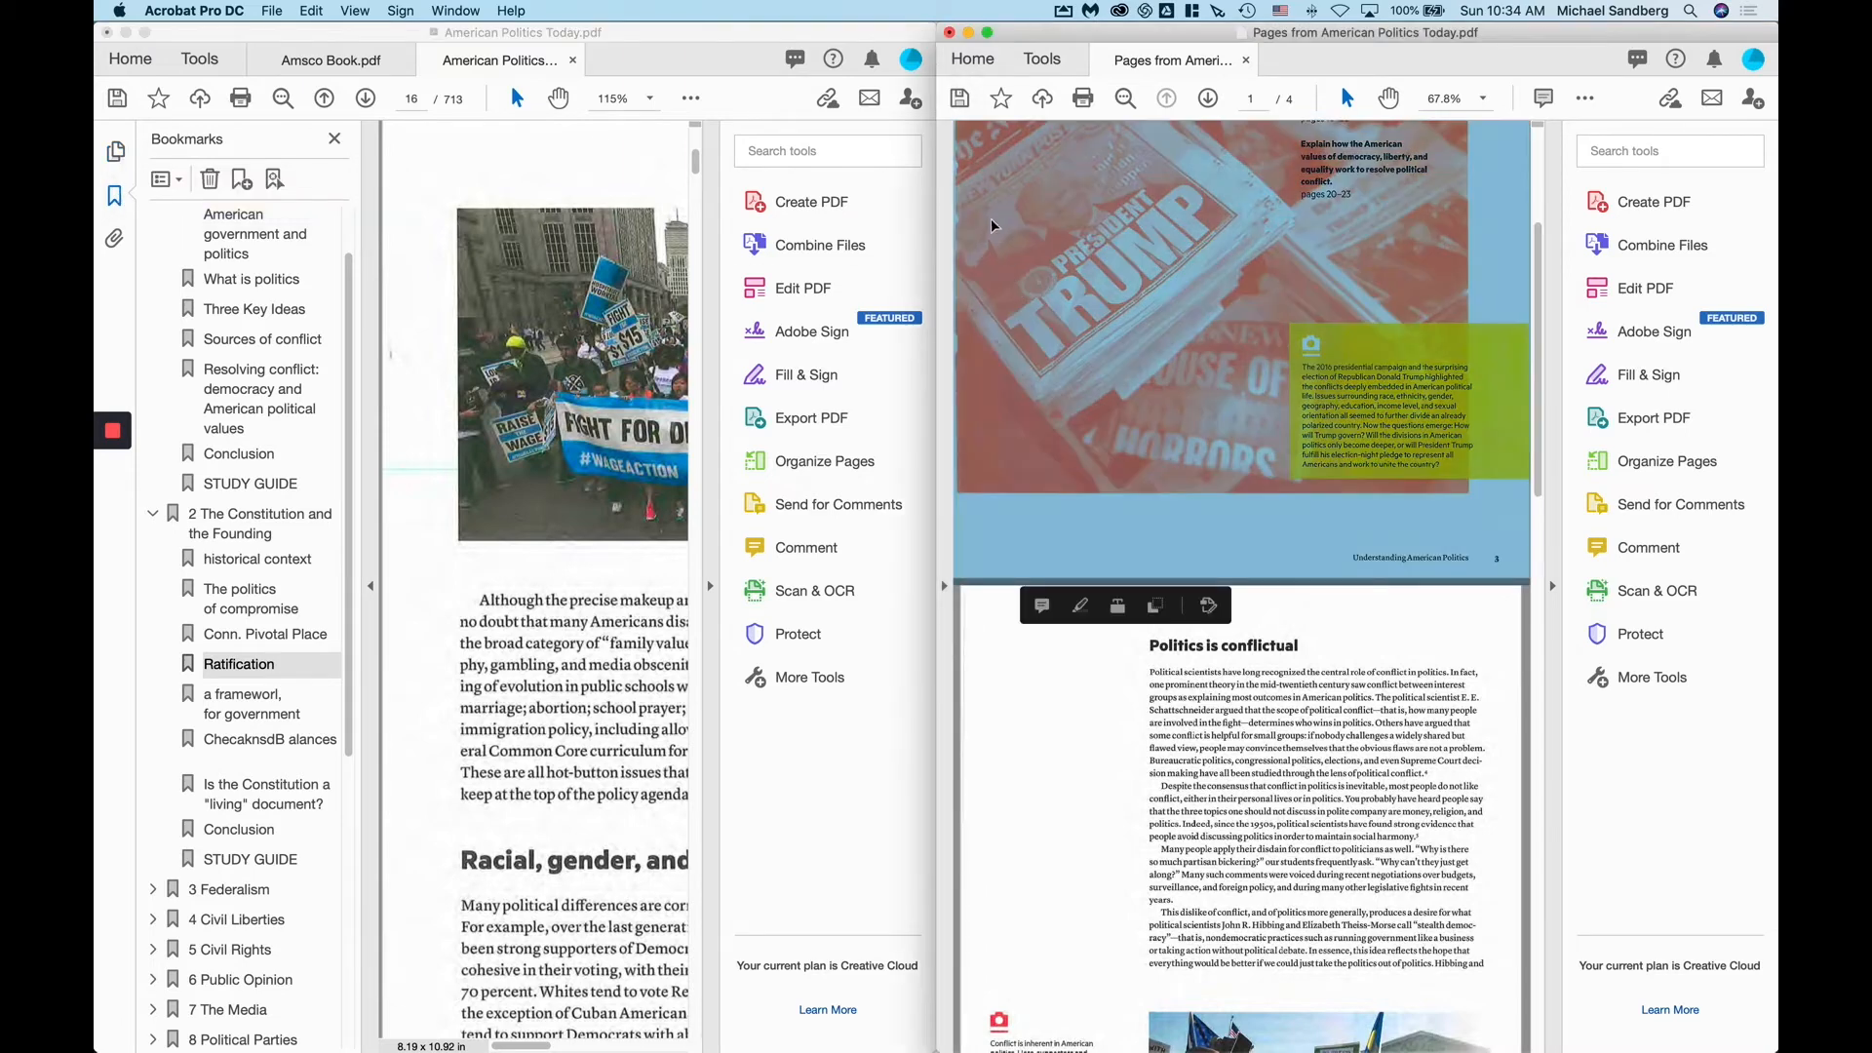
left_click(1196, 265)
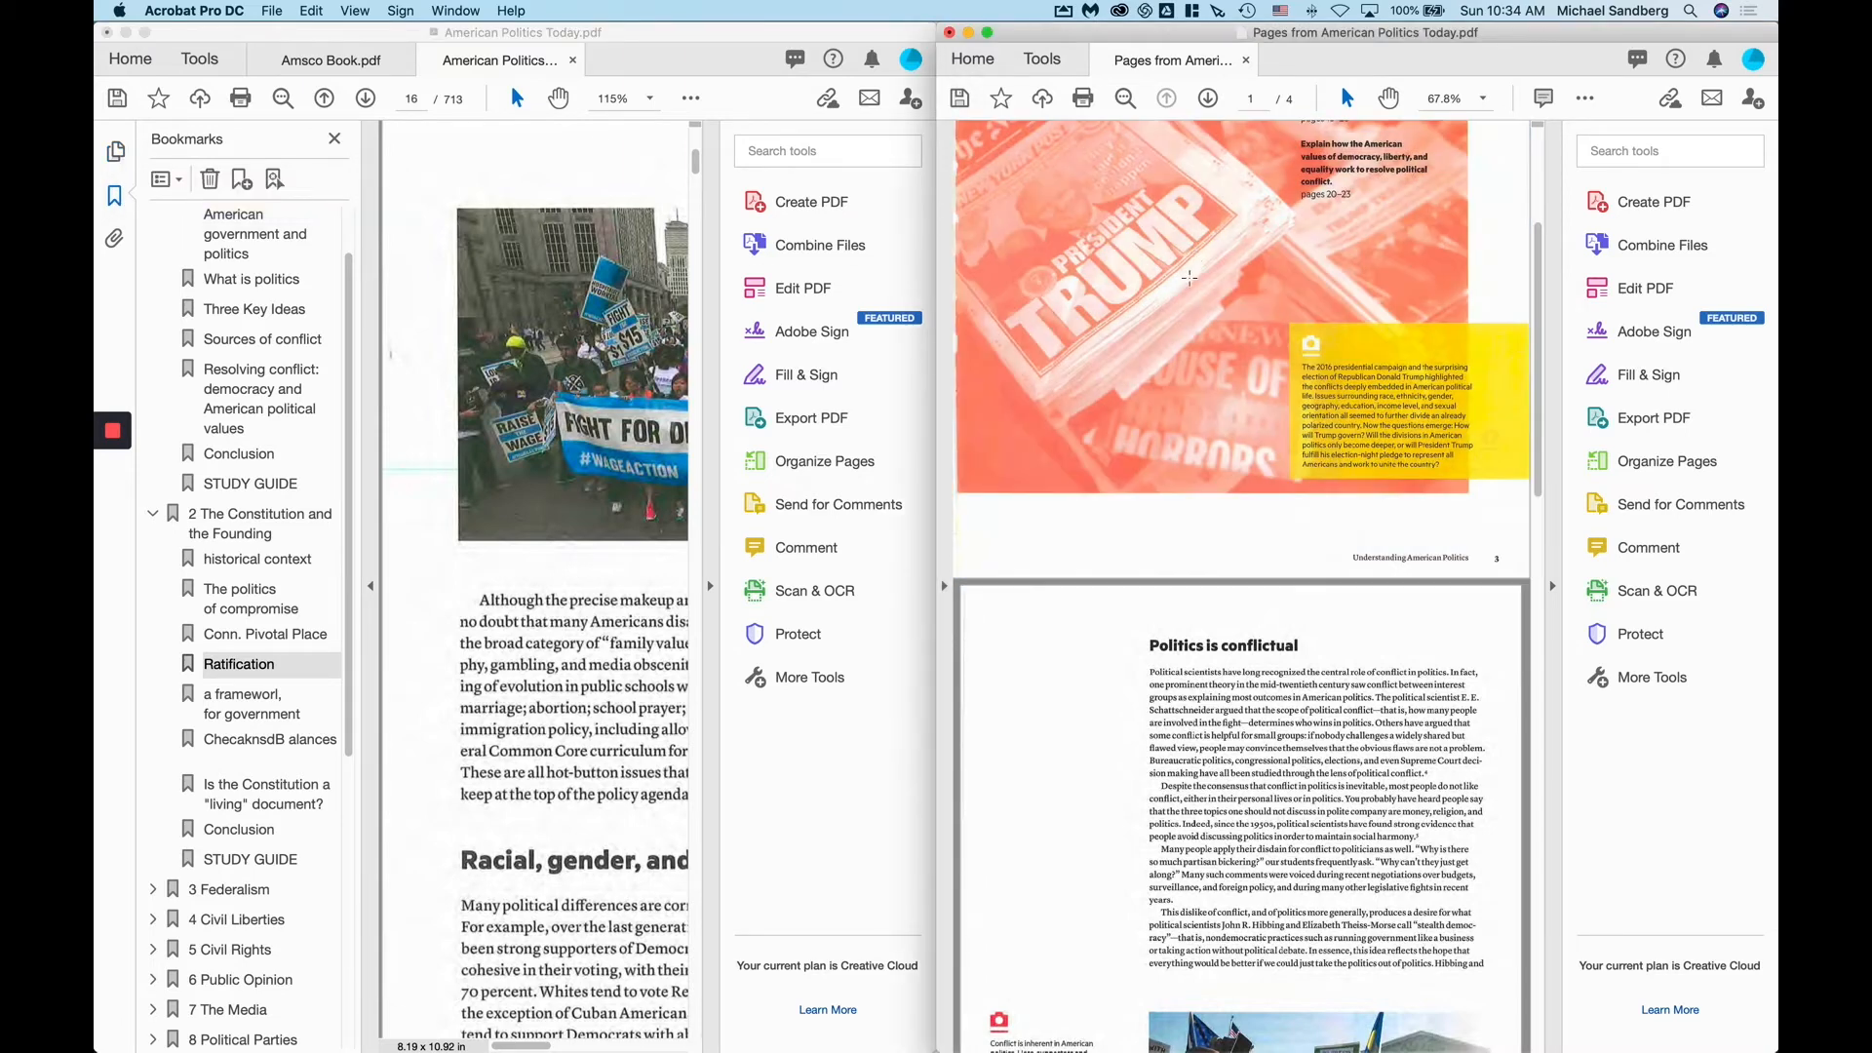
scroll(1233, 461, "up", 5)
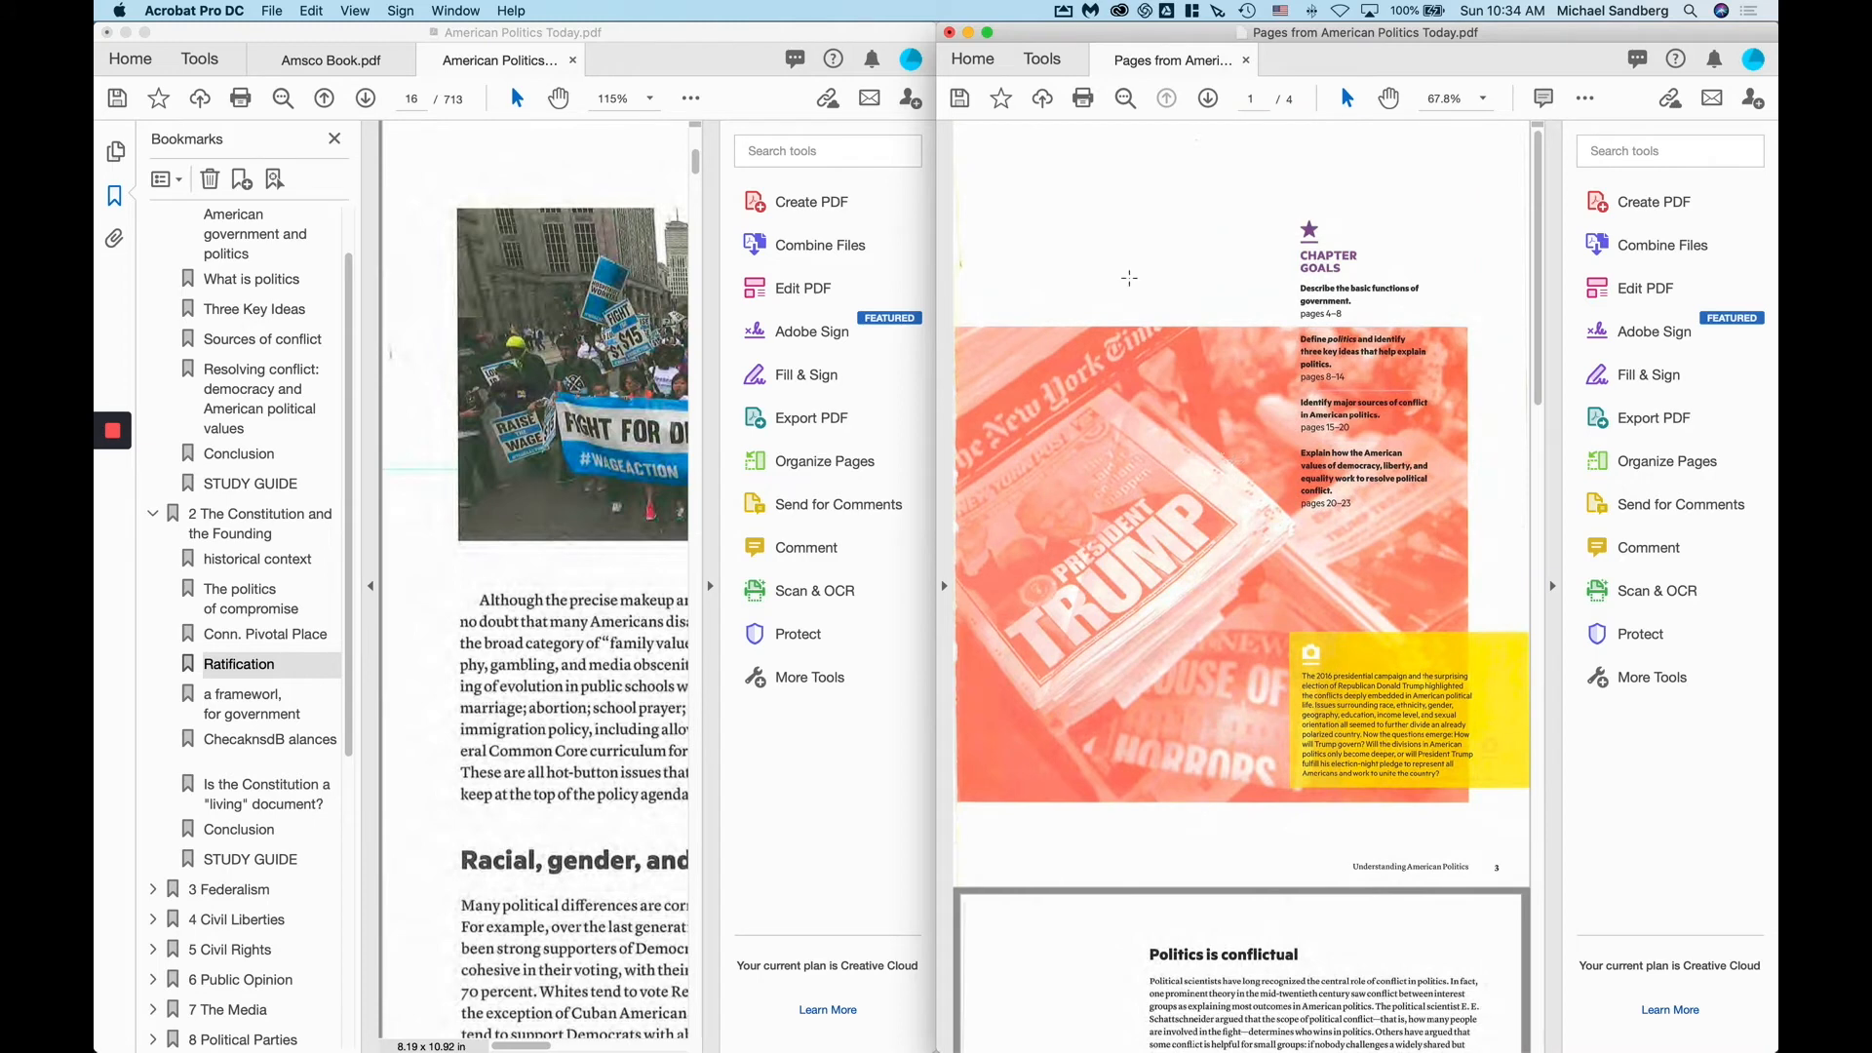
scroll(963, 602, "down", 3)
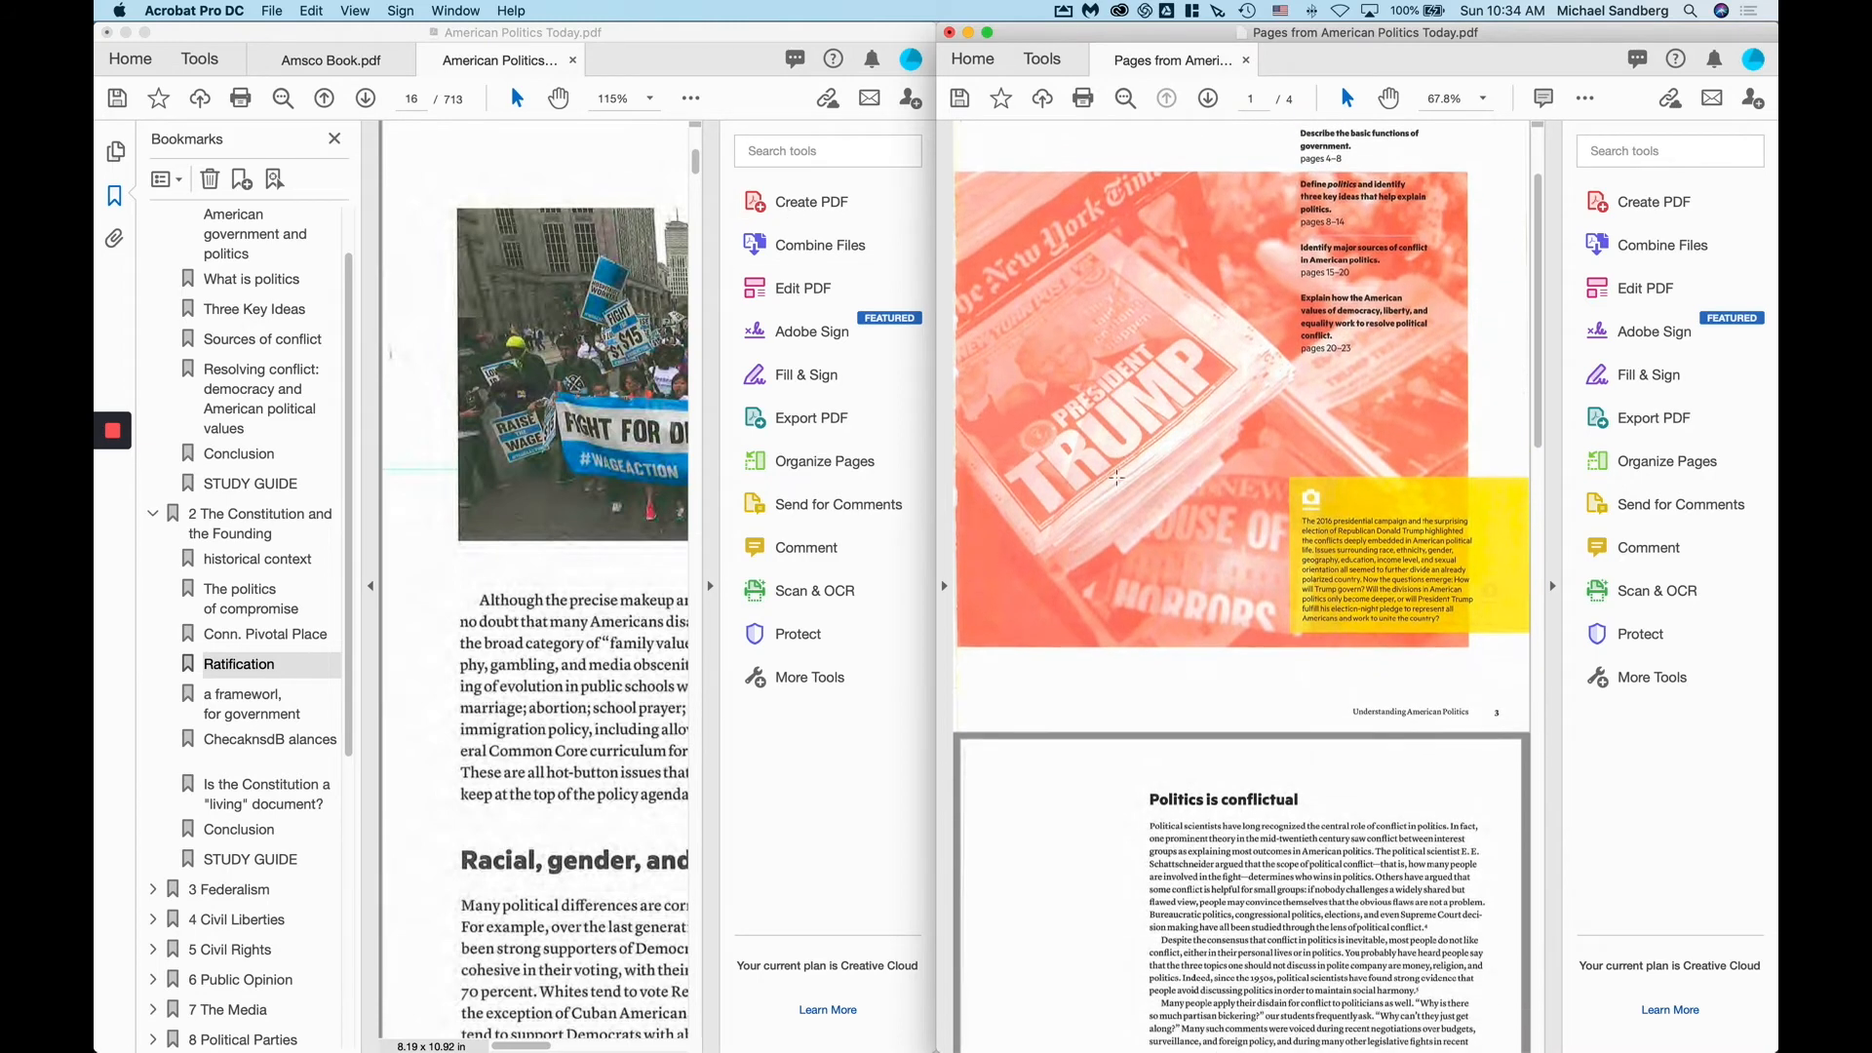
left_click(946, 593)
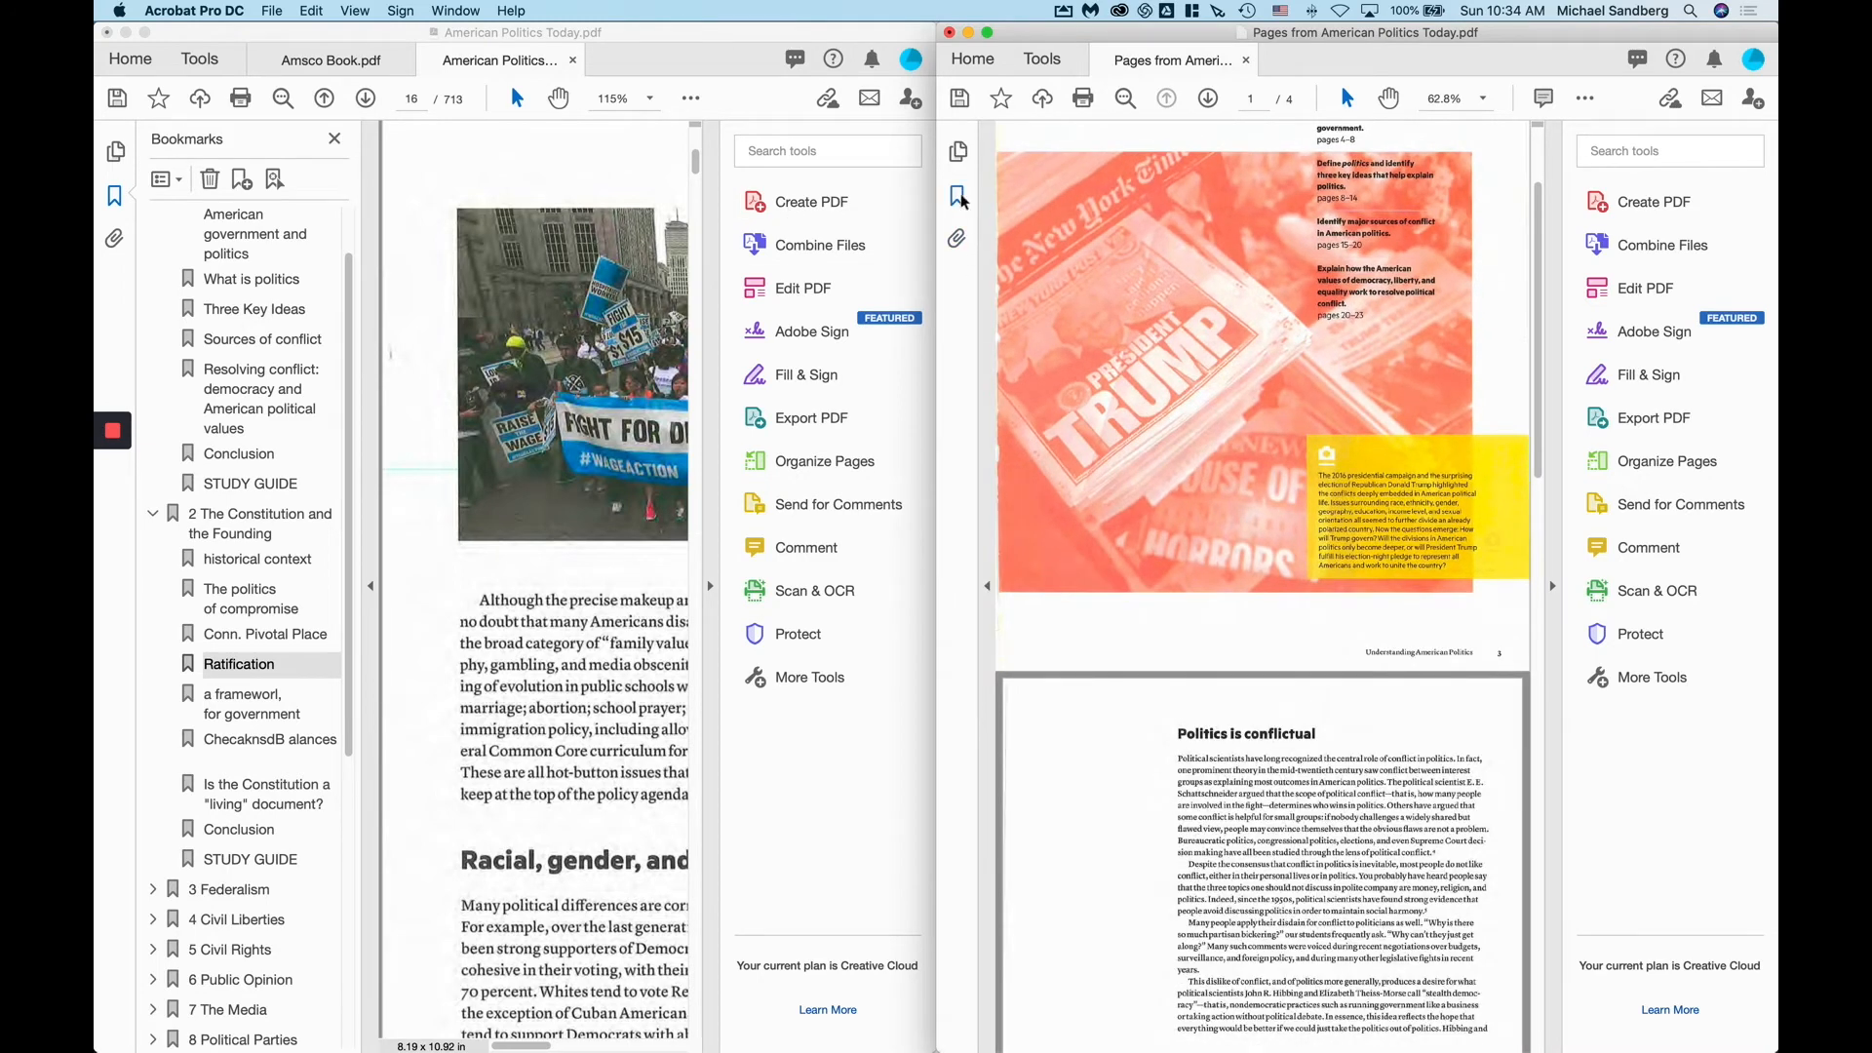
left_click(958, 152)
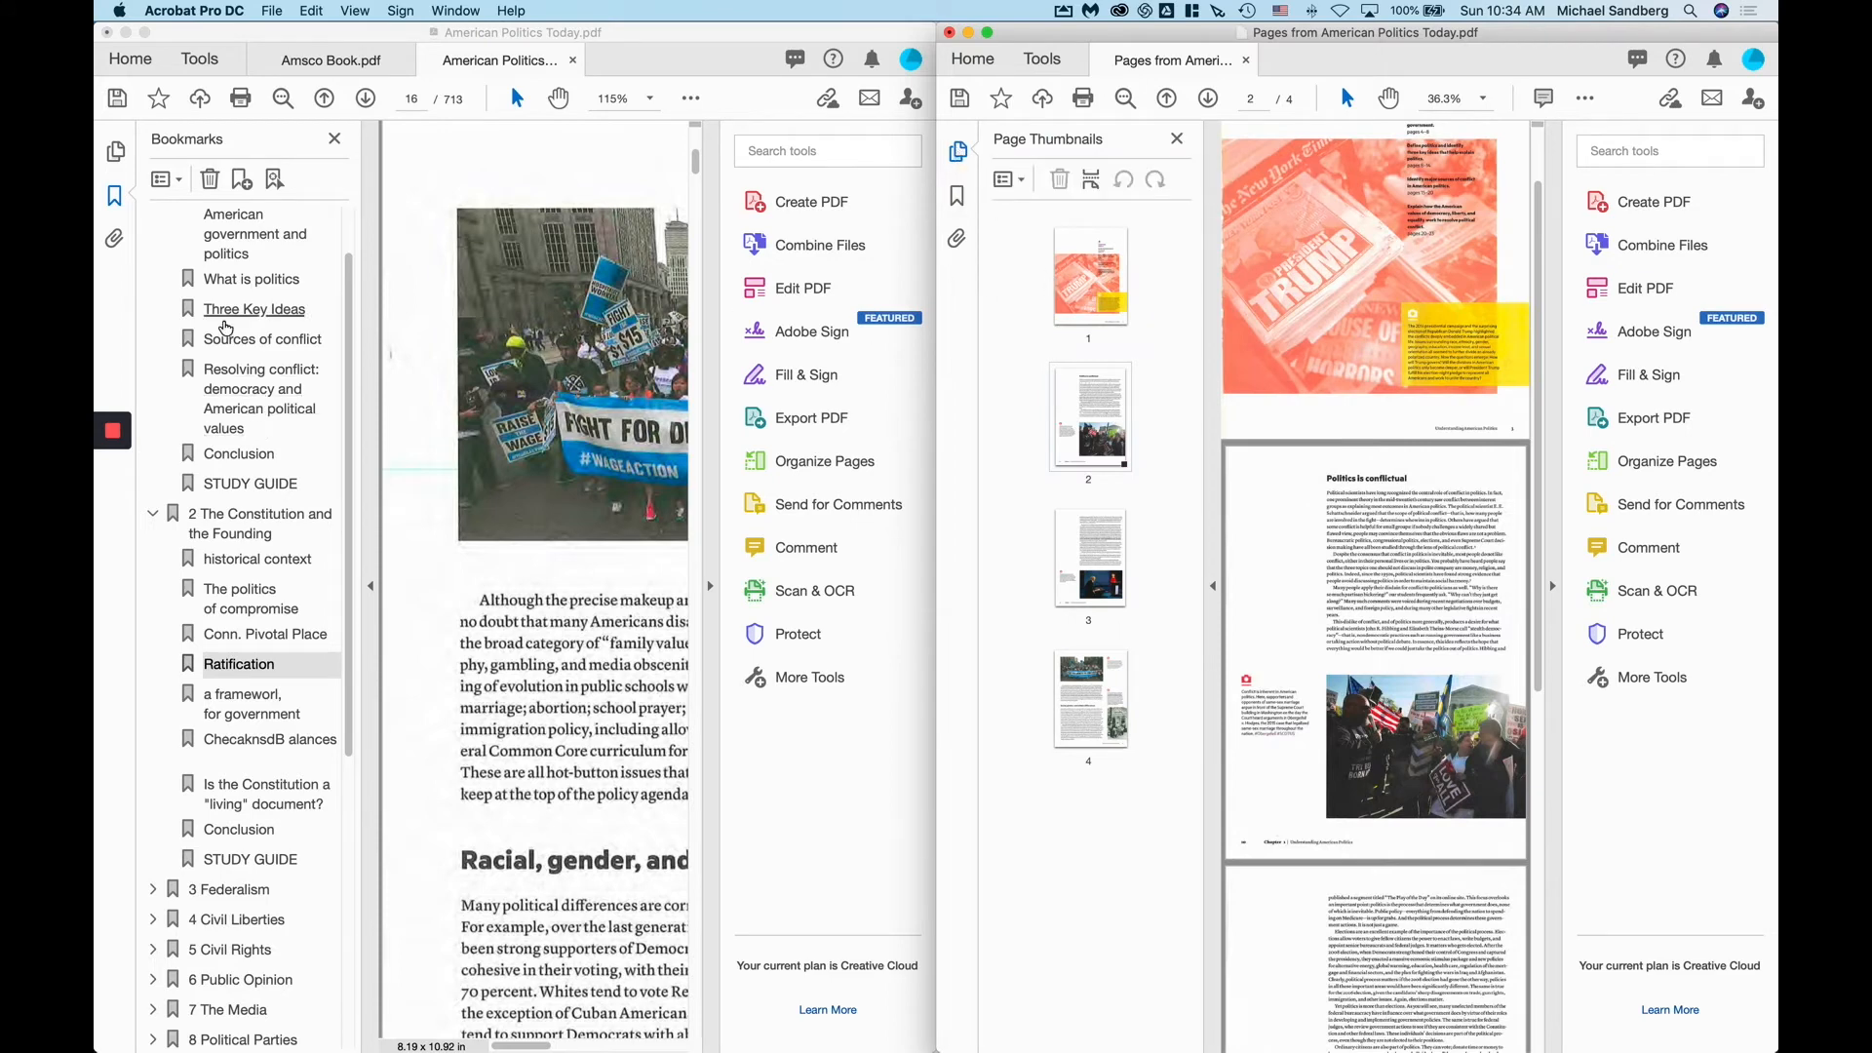
left_click(117, 160)
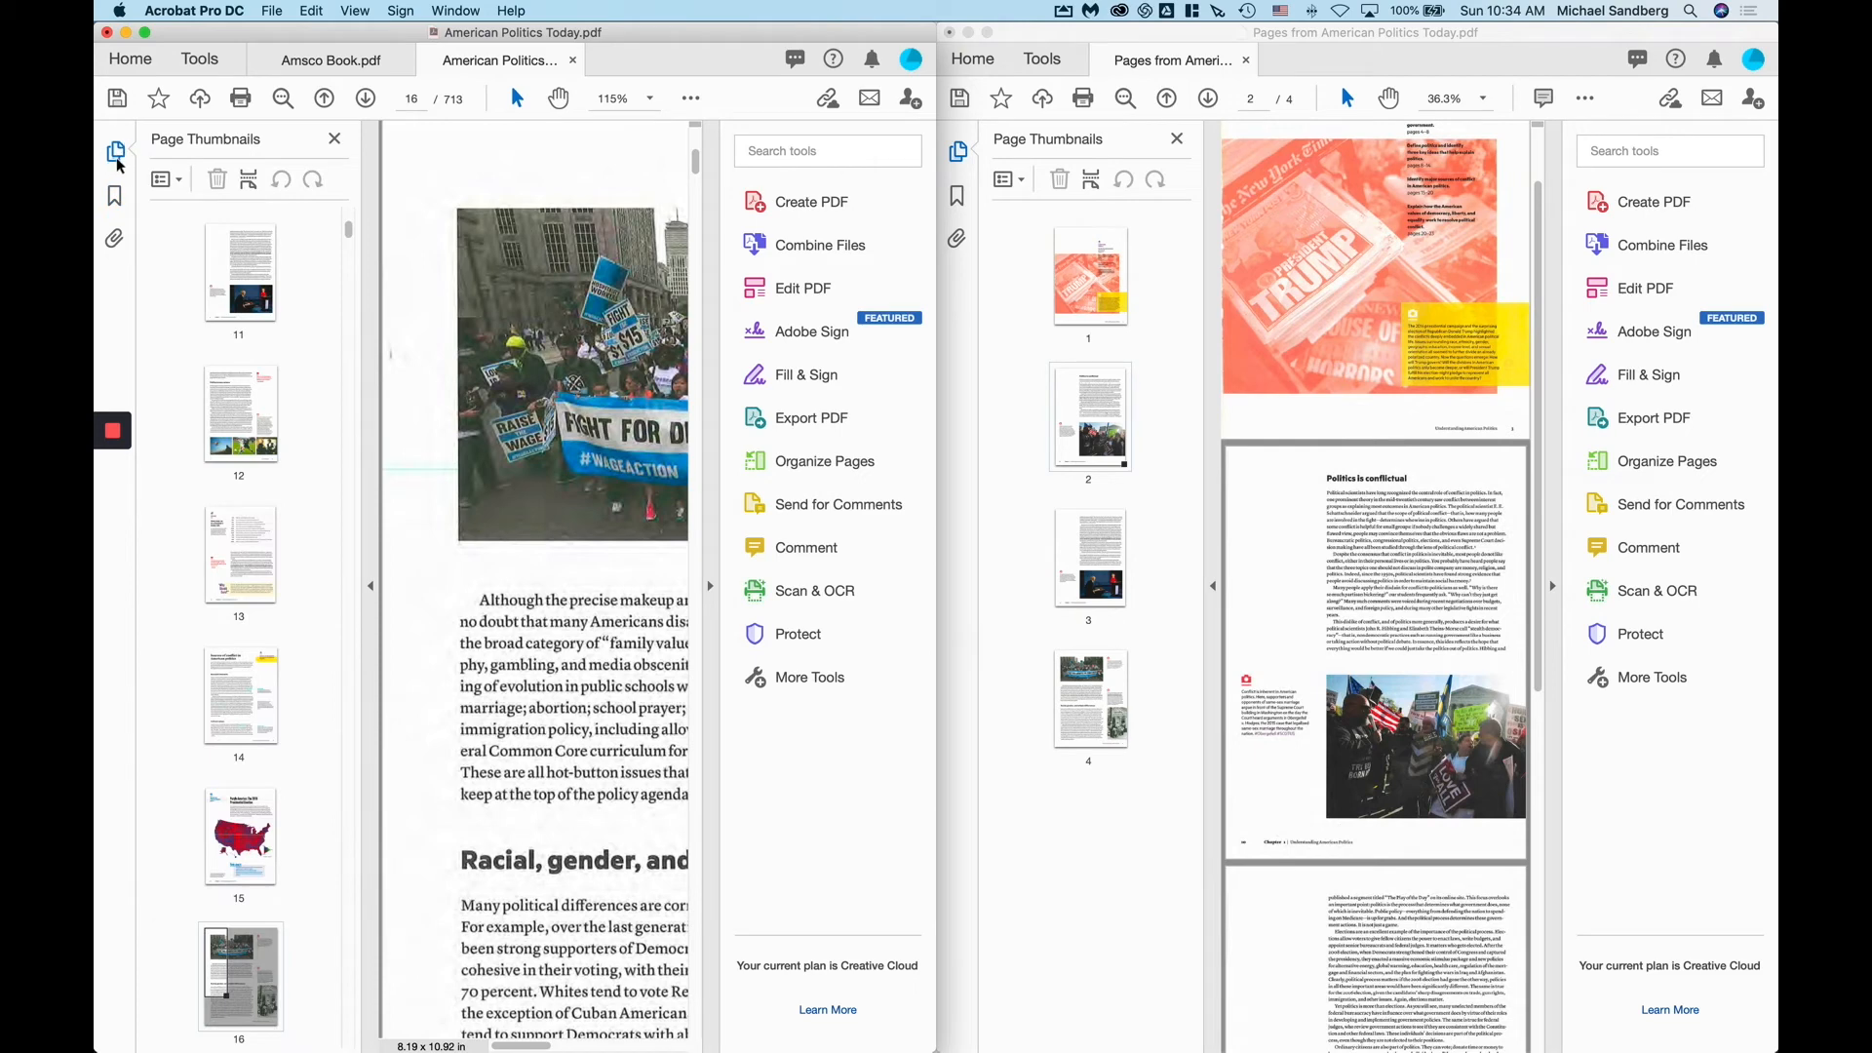
- Copy page 11 of American Politics Today.pdf to the end of the extracted PDF using the page thumbnails
left_click(251, 292)
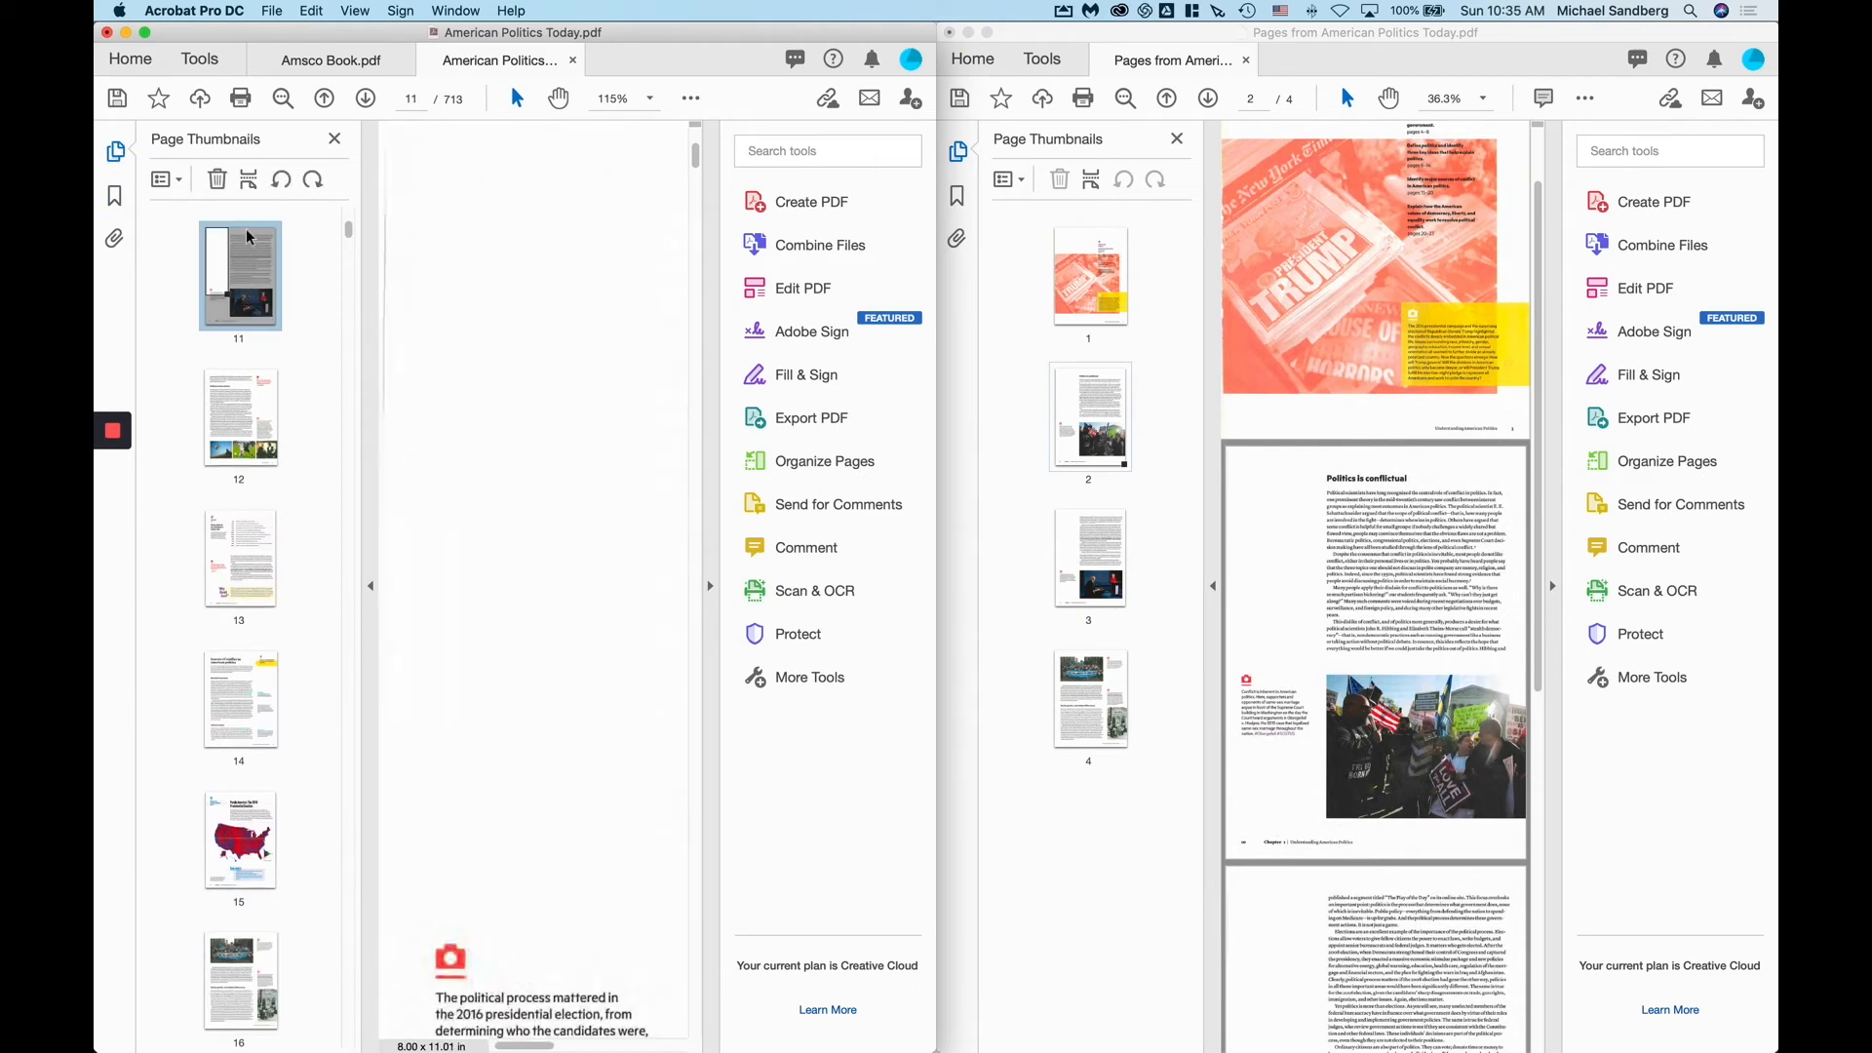
left_click_drag(251, 232, 1111, 773)
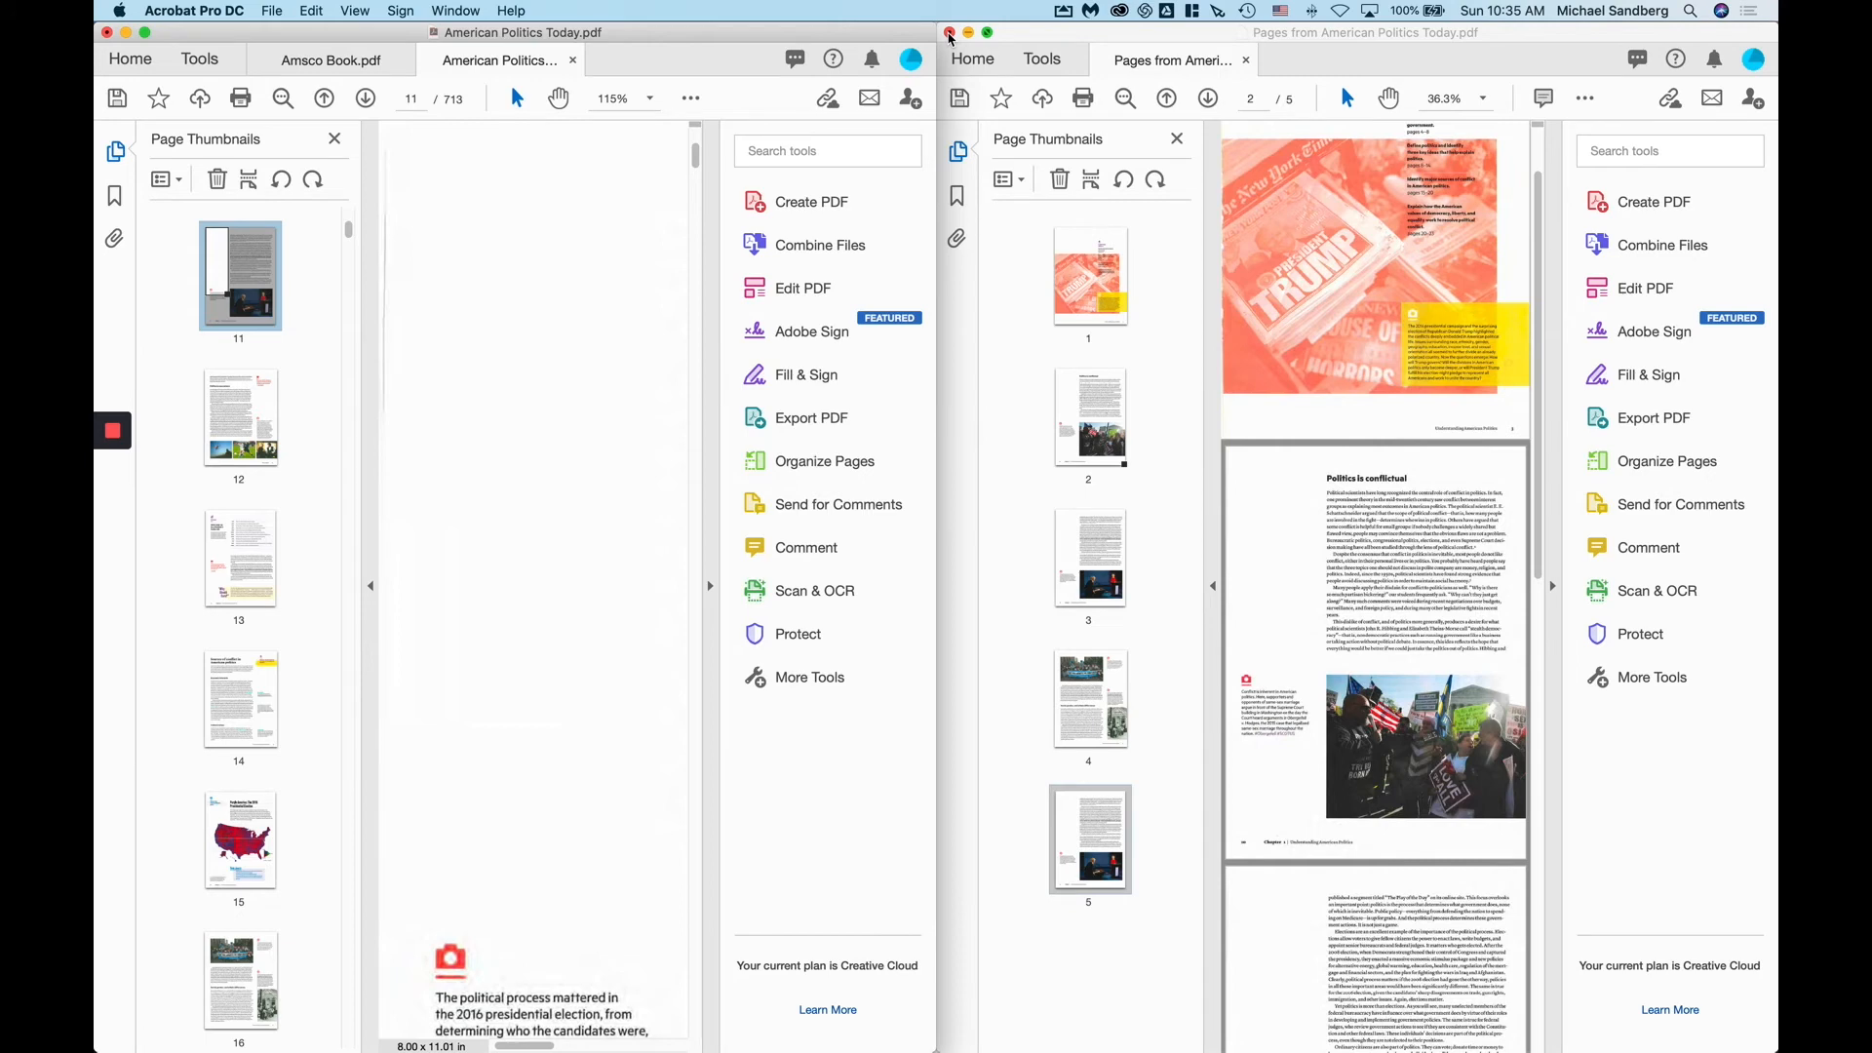
- Close the extracted PDF without saving it and enlarge the American Politics Today.pdf window to full width
left_click(950, 34)
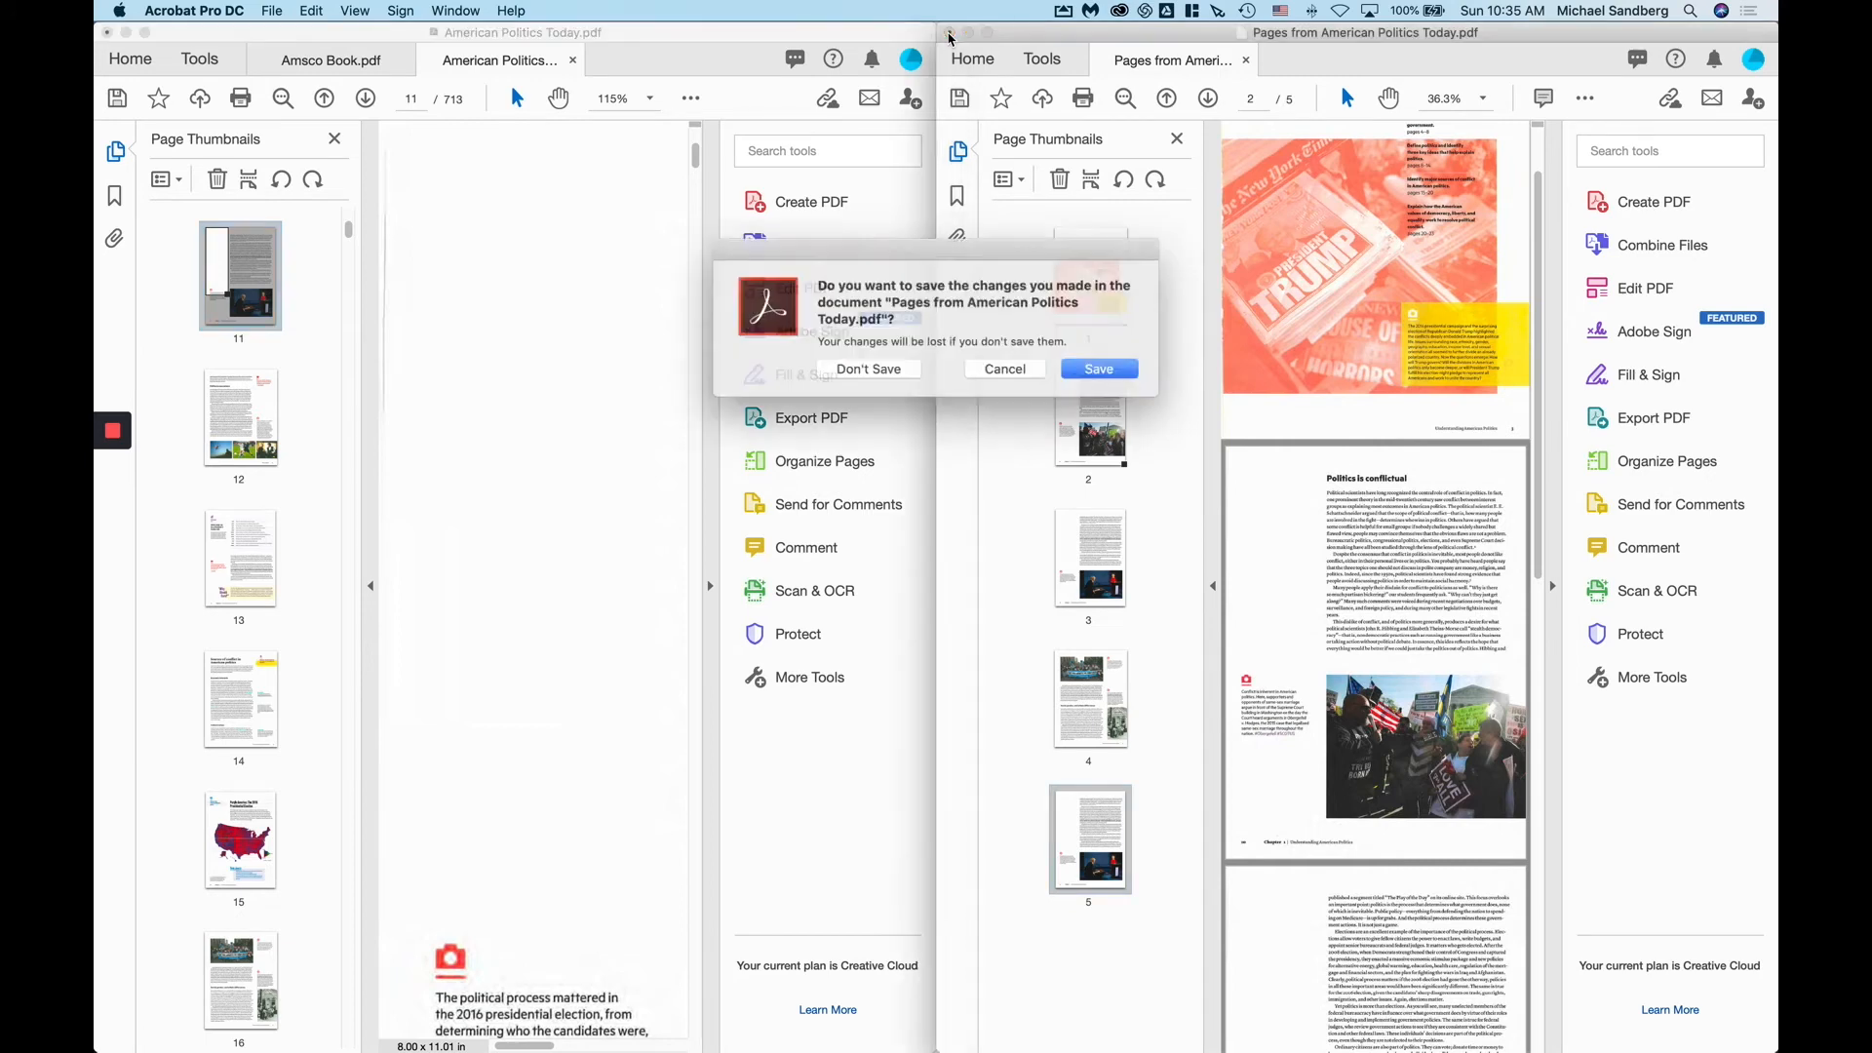
left_click(871, 373)
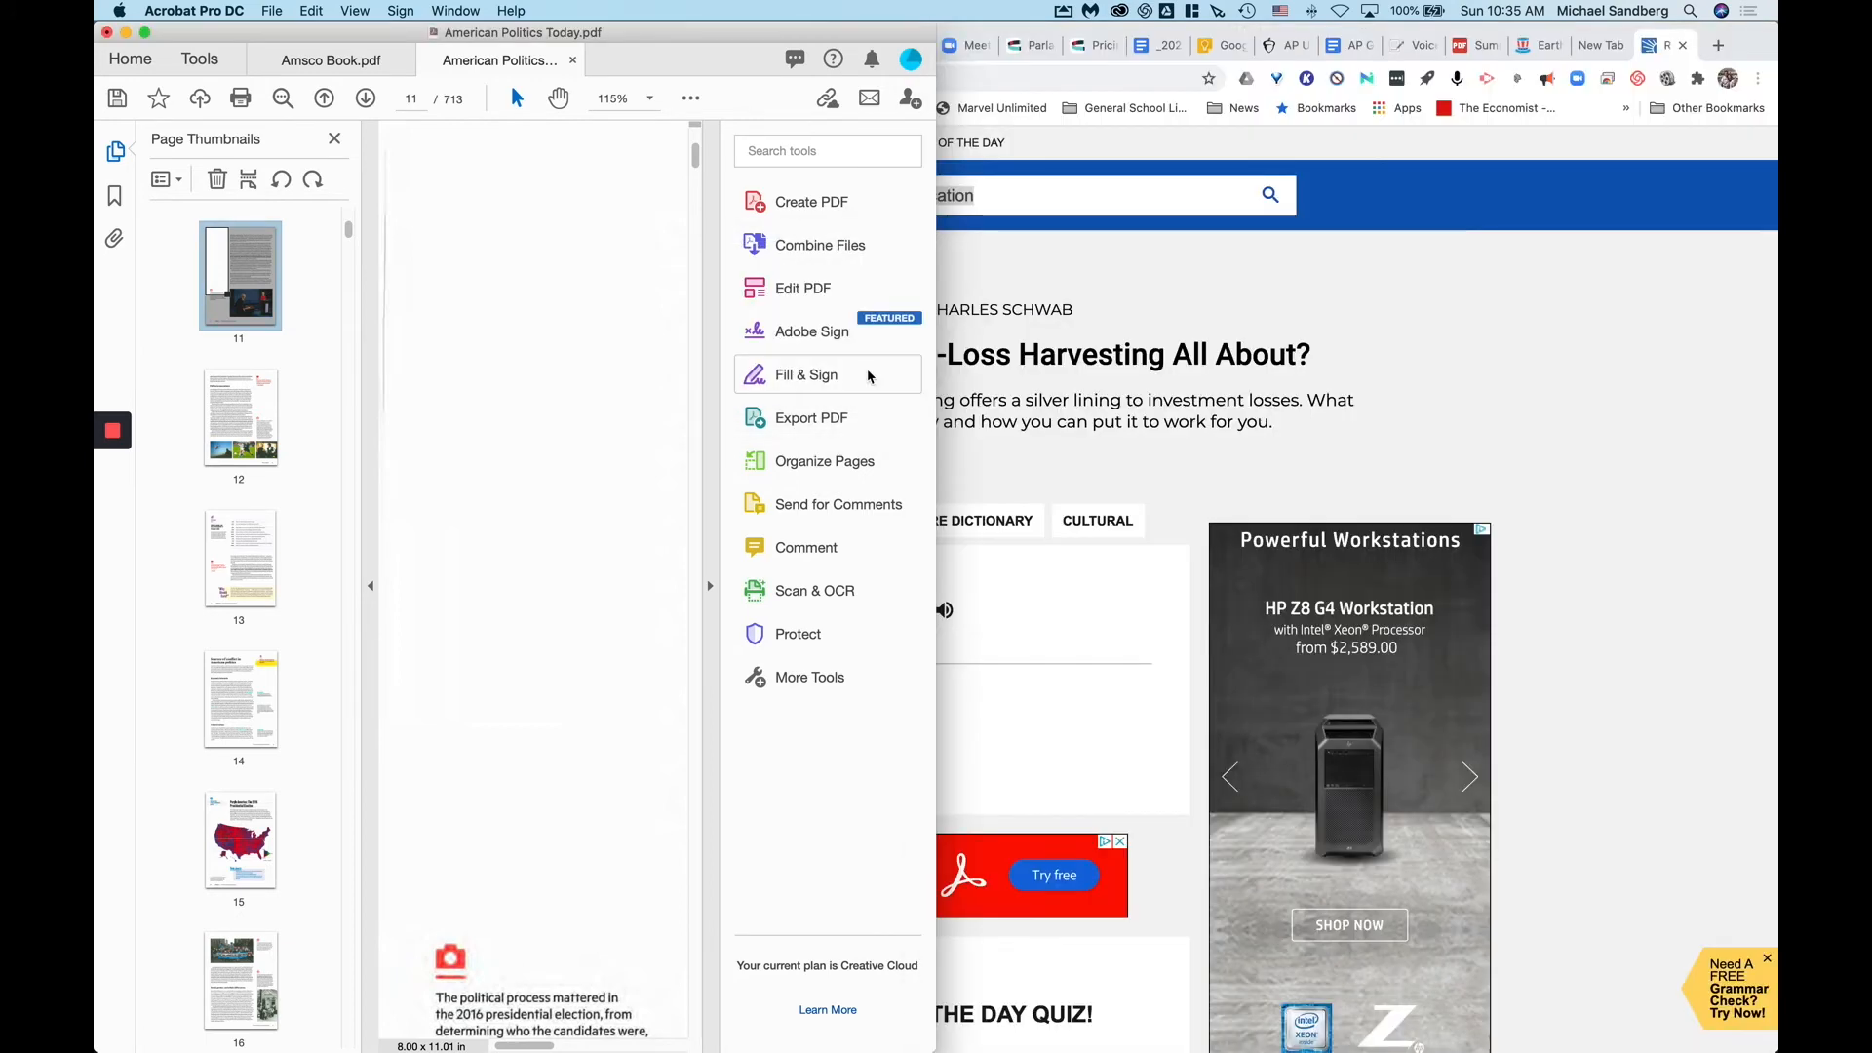
double_click(659, 44)
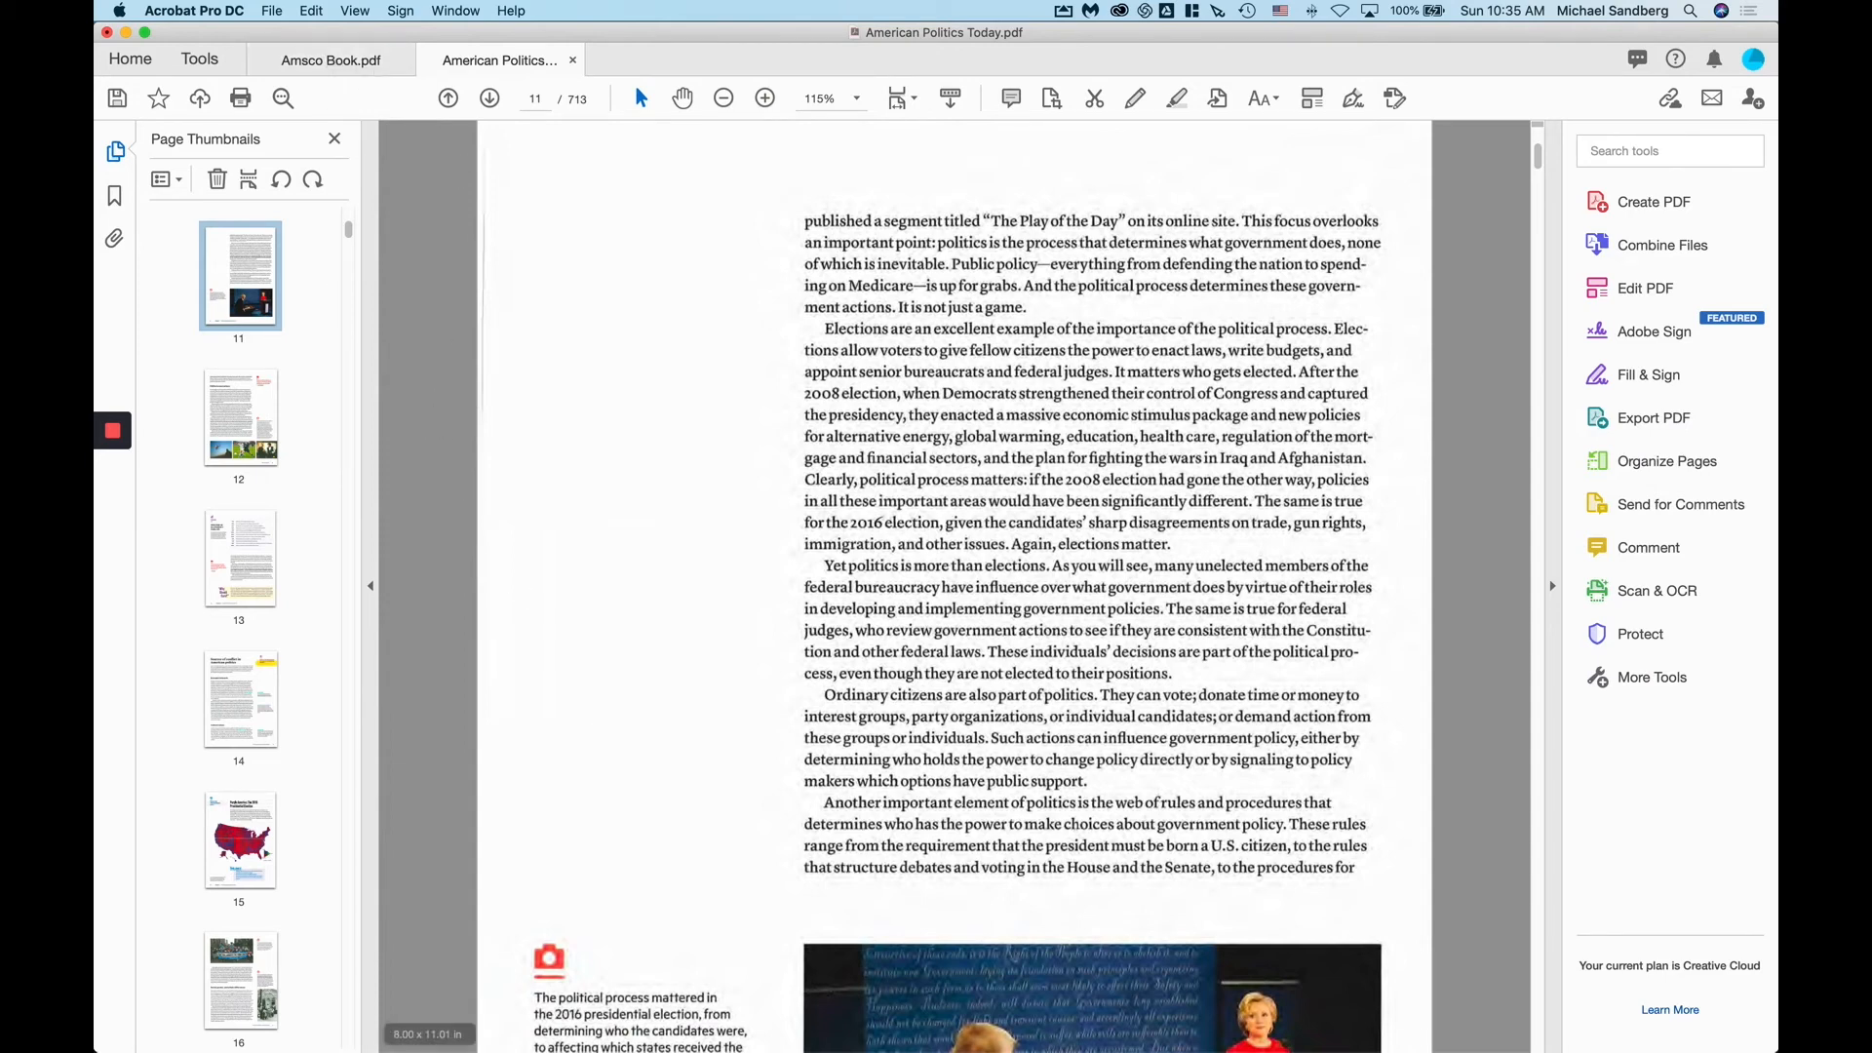
- Switch to Finder and open 1 Understanding American Politics.pdf in Acrobat
mouse_move(507, 1047)
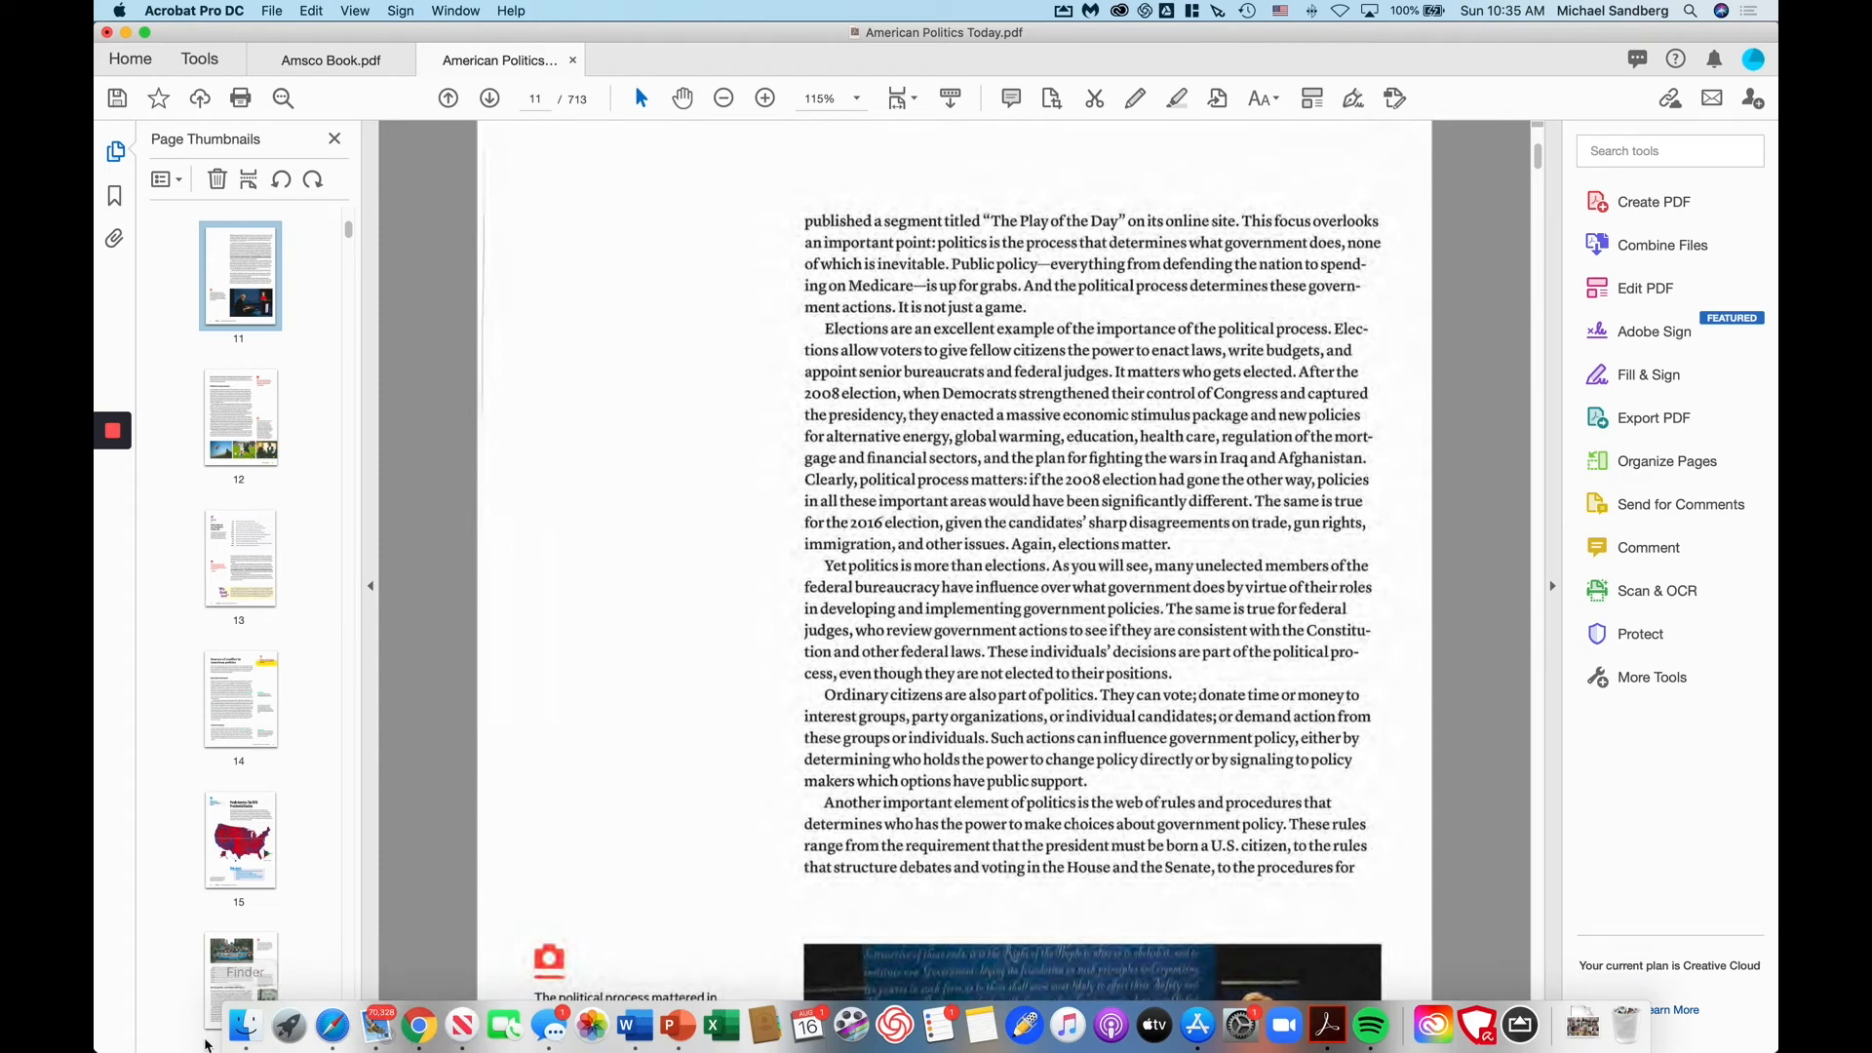
left_click(251, 1031)
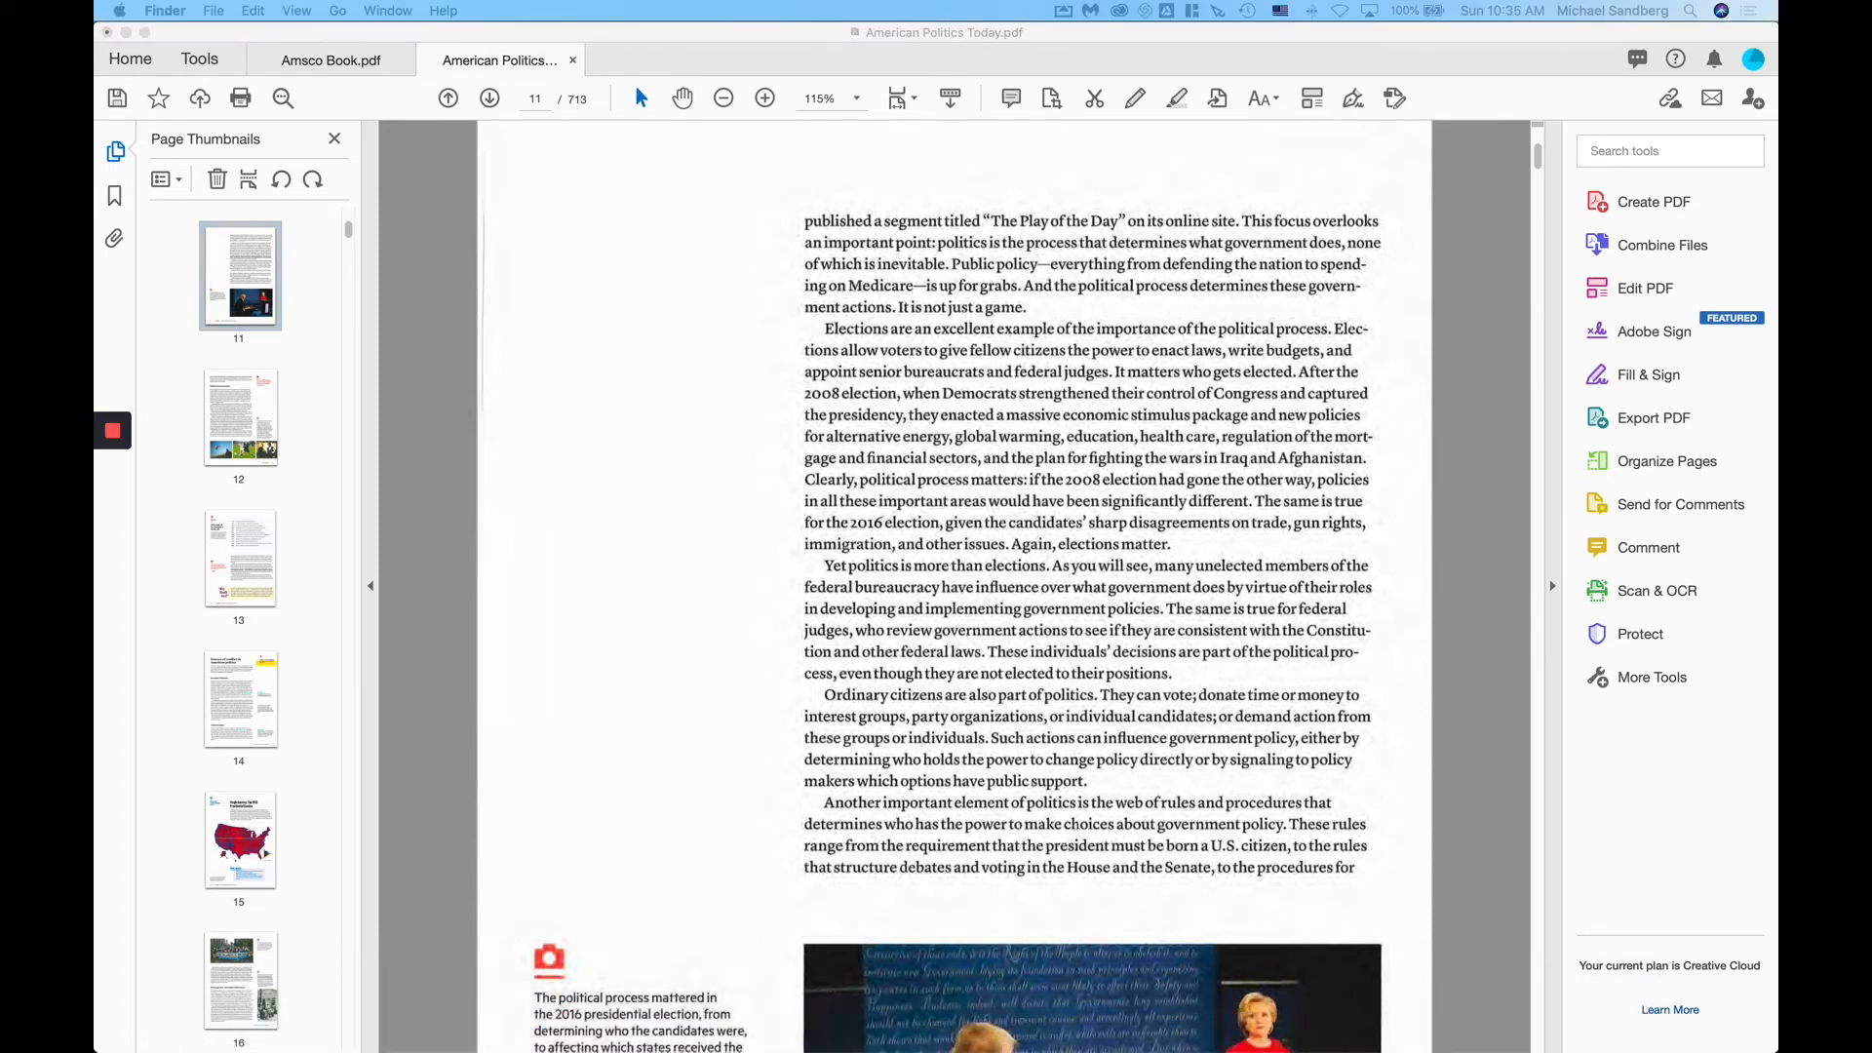
key("super+Tab")
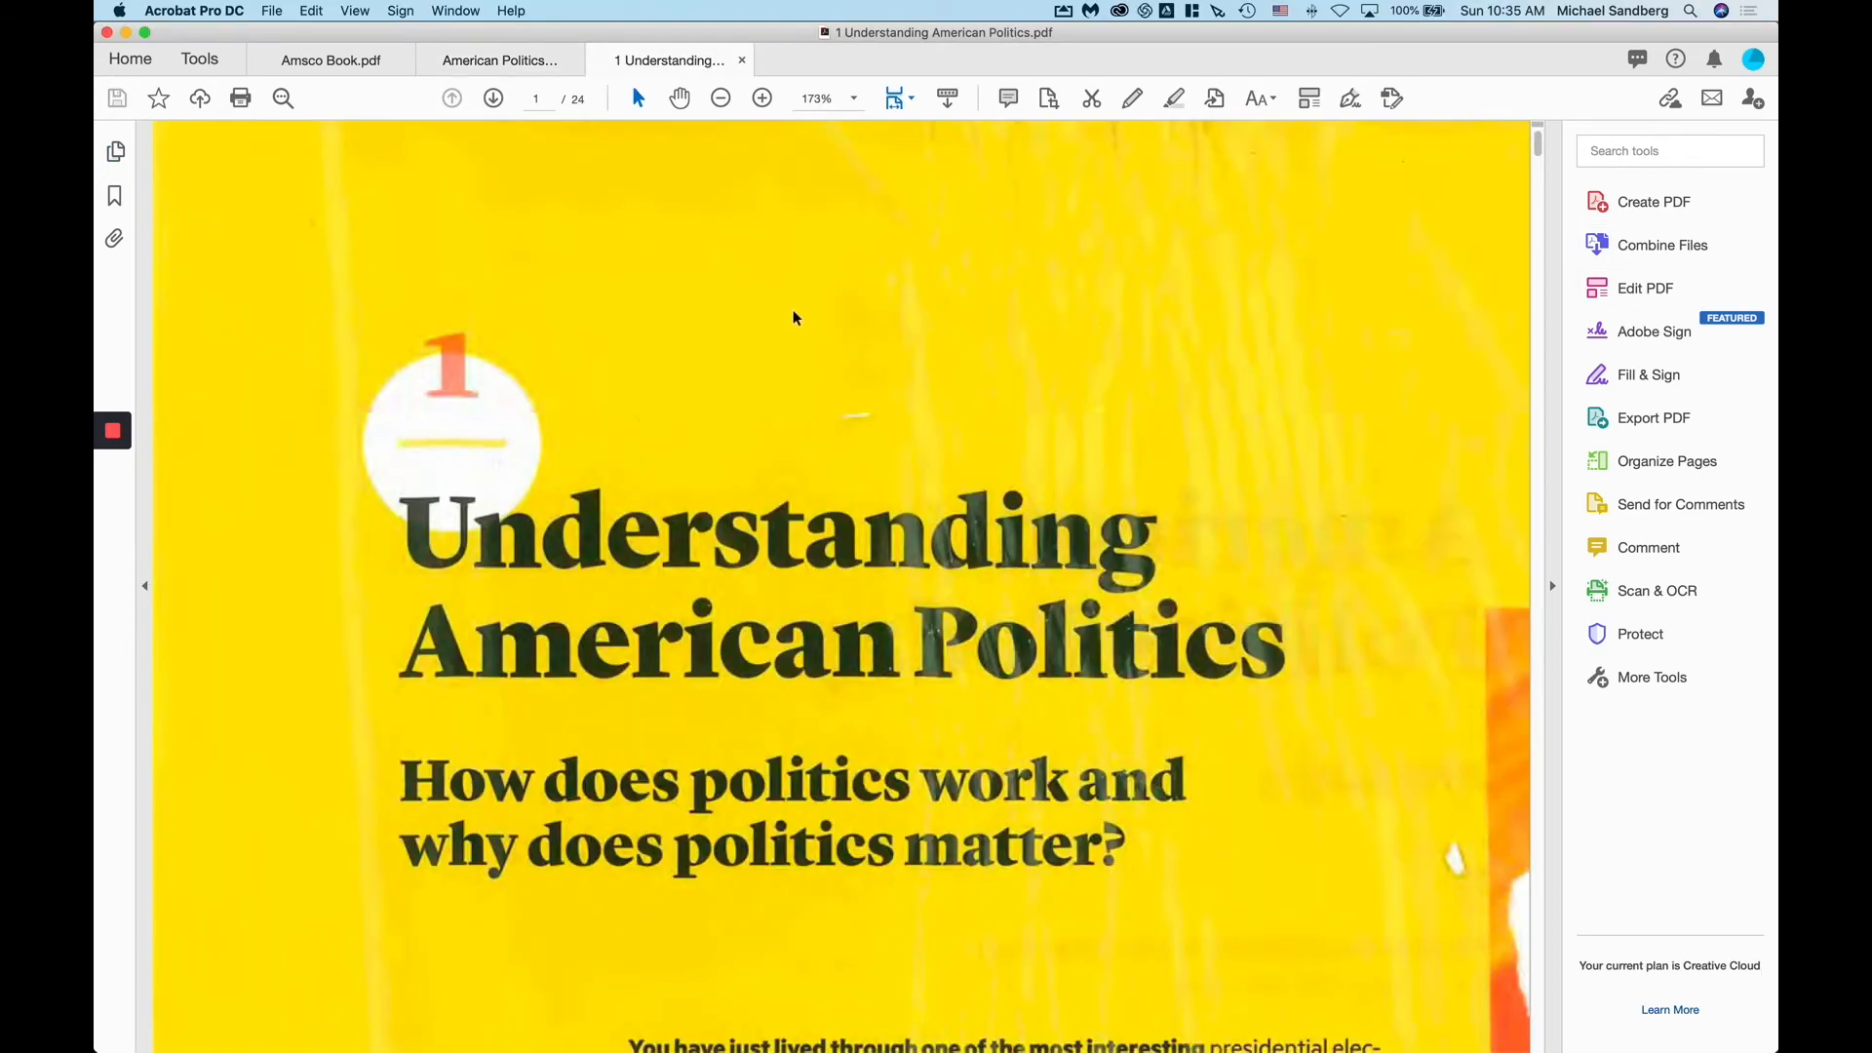
- Export the chapter PDF as a Word Document named 1 Understanding American Politics to the Desktop
left_click(272, 10)
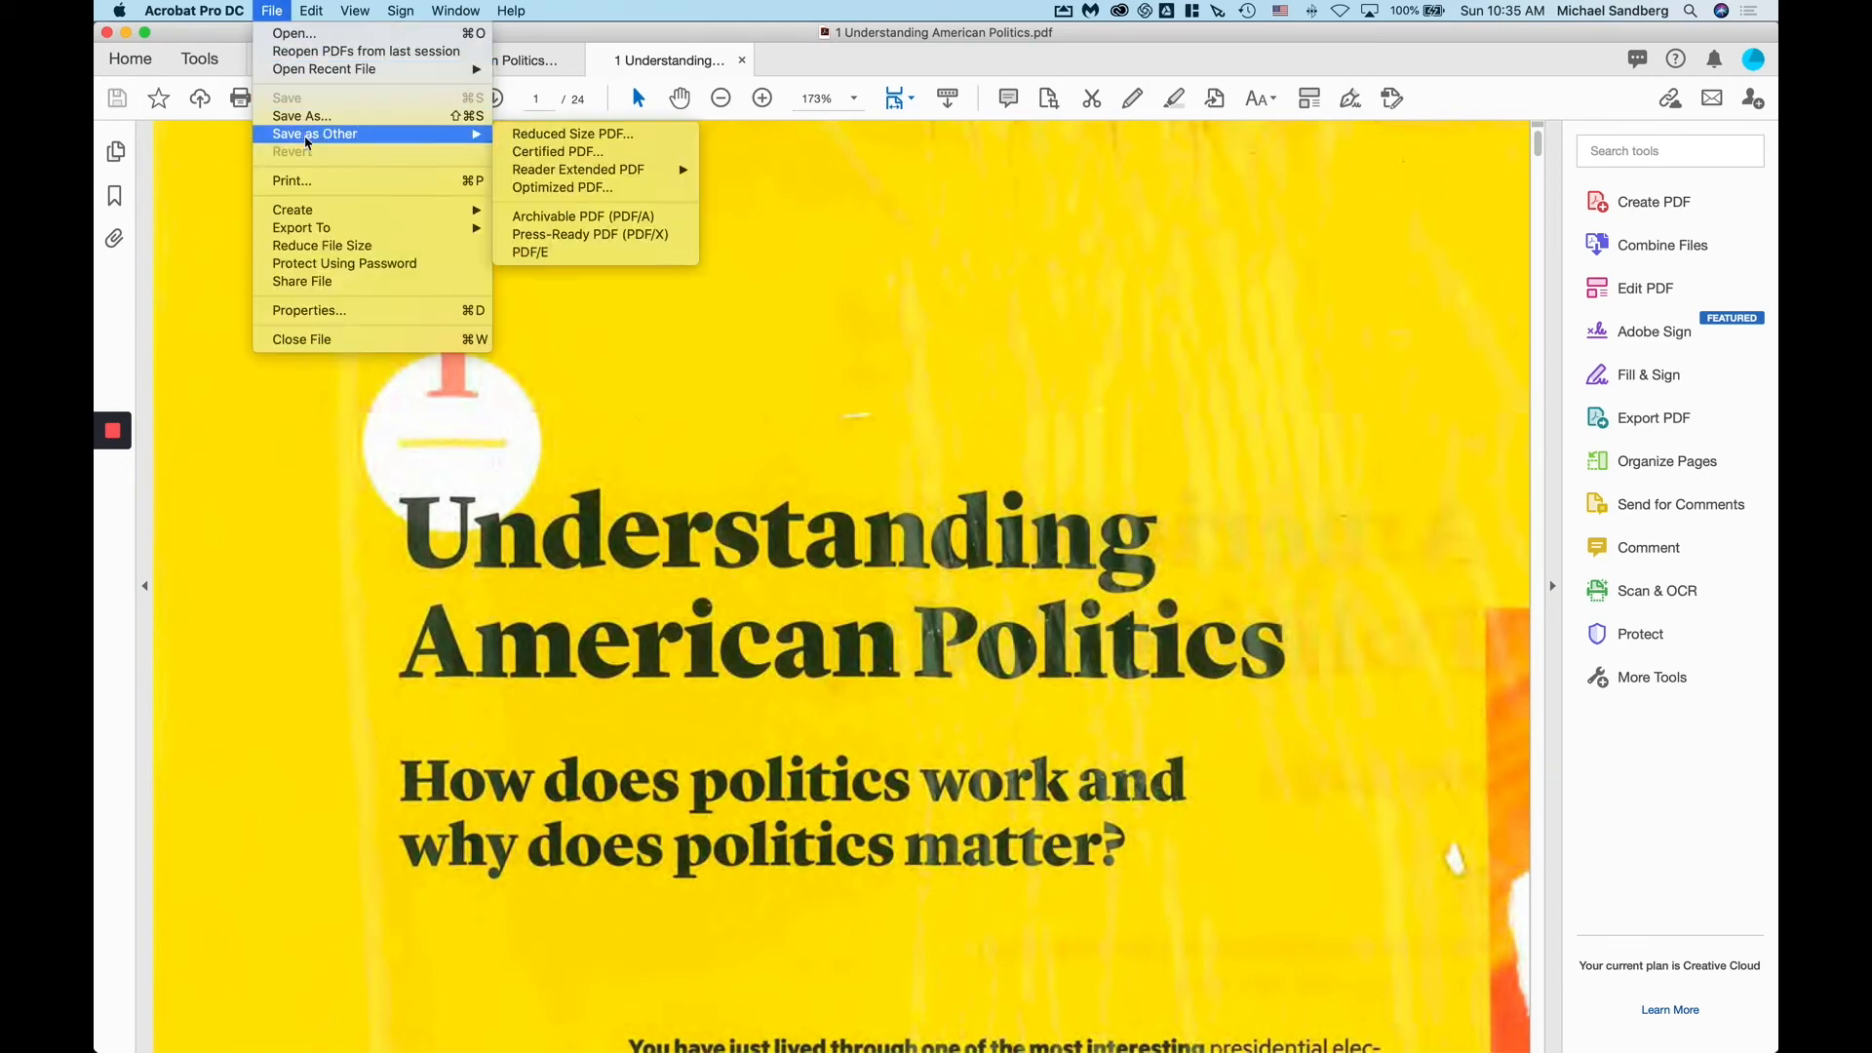
mouse_move(321, 229)
mouse_move(545, 235)
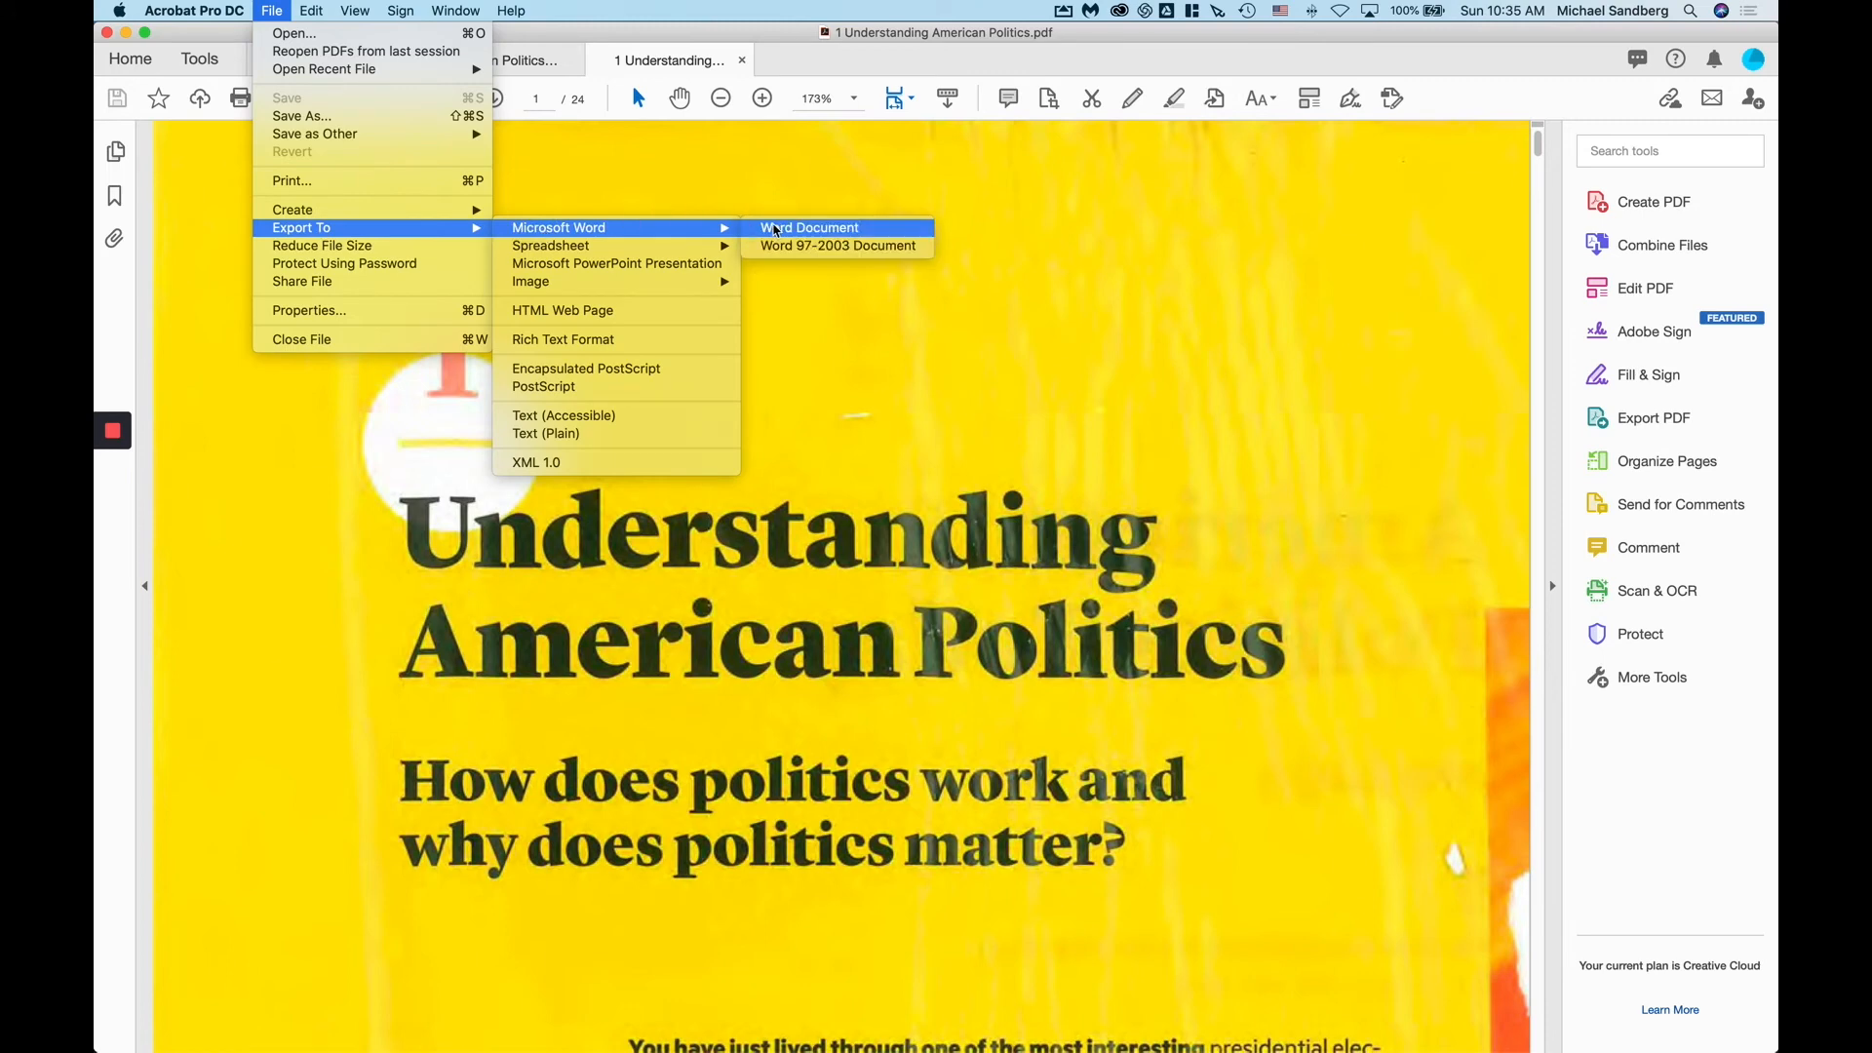
left_click(775, 228)
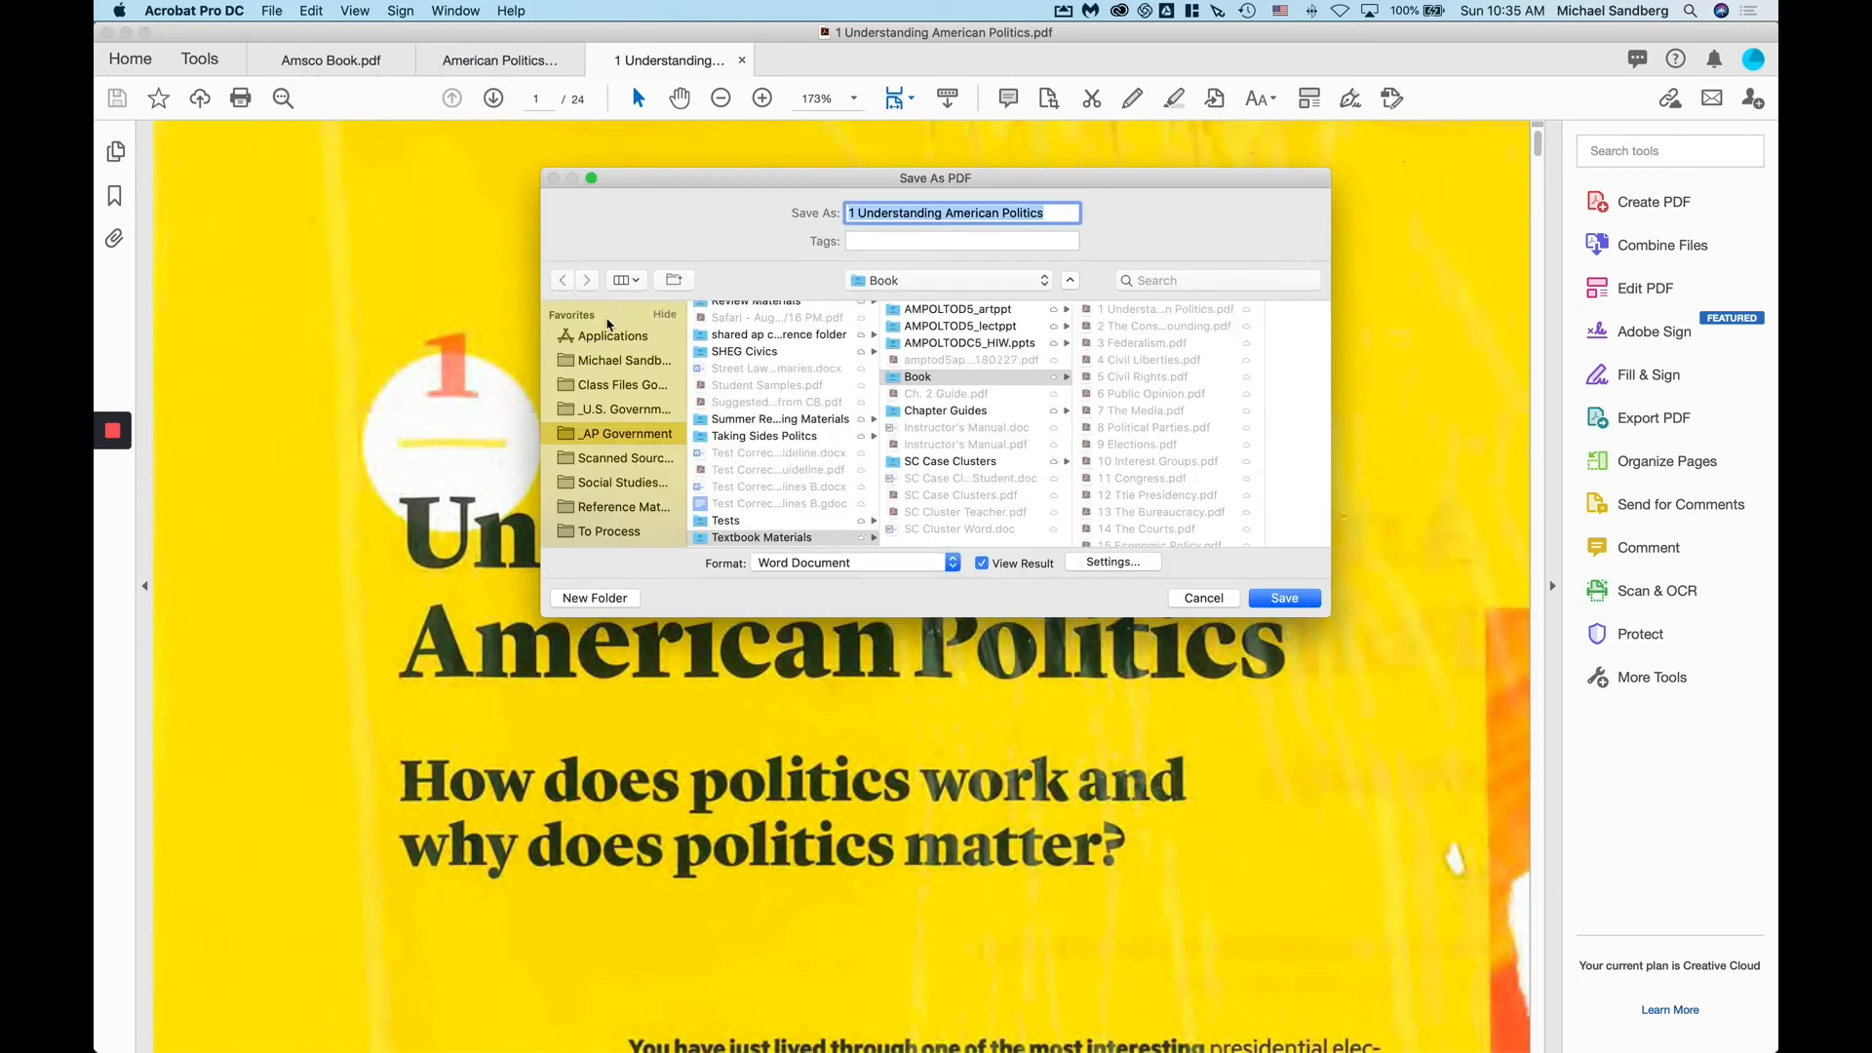
scroll(614, 397, "down", 5)
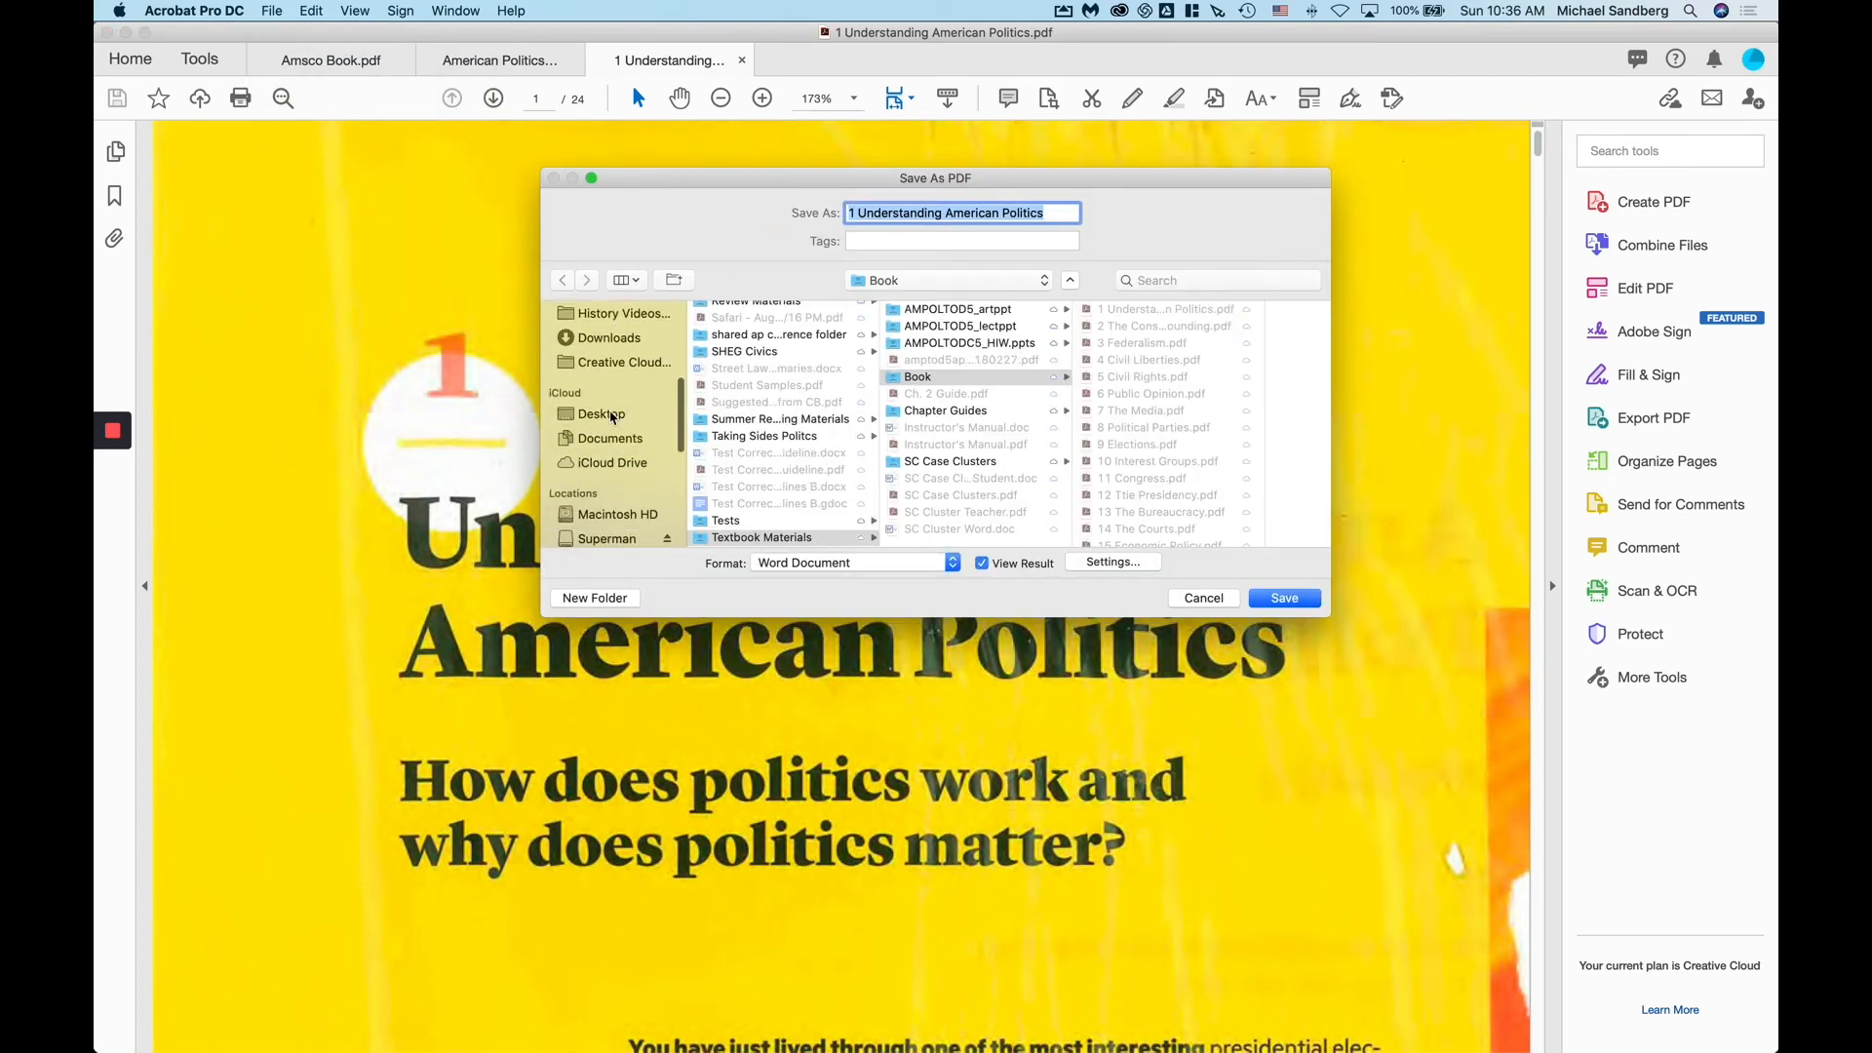
left_click(612, 416)
left_click(1296, 604)
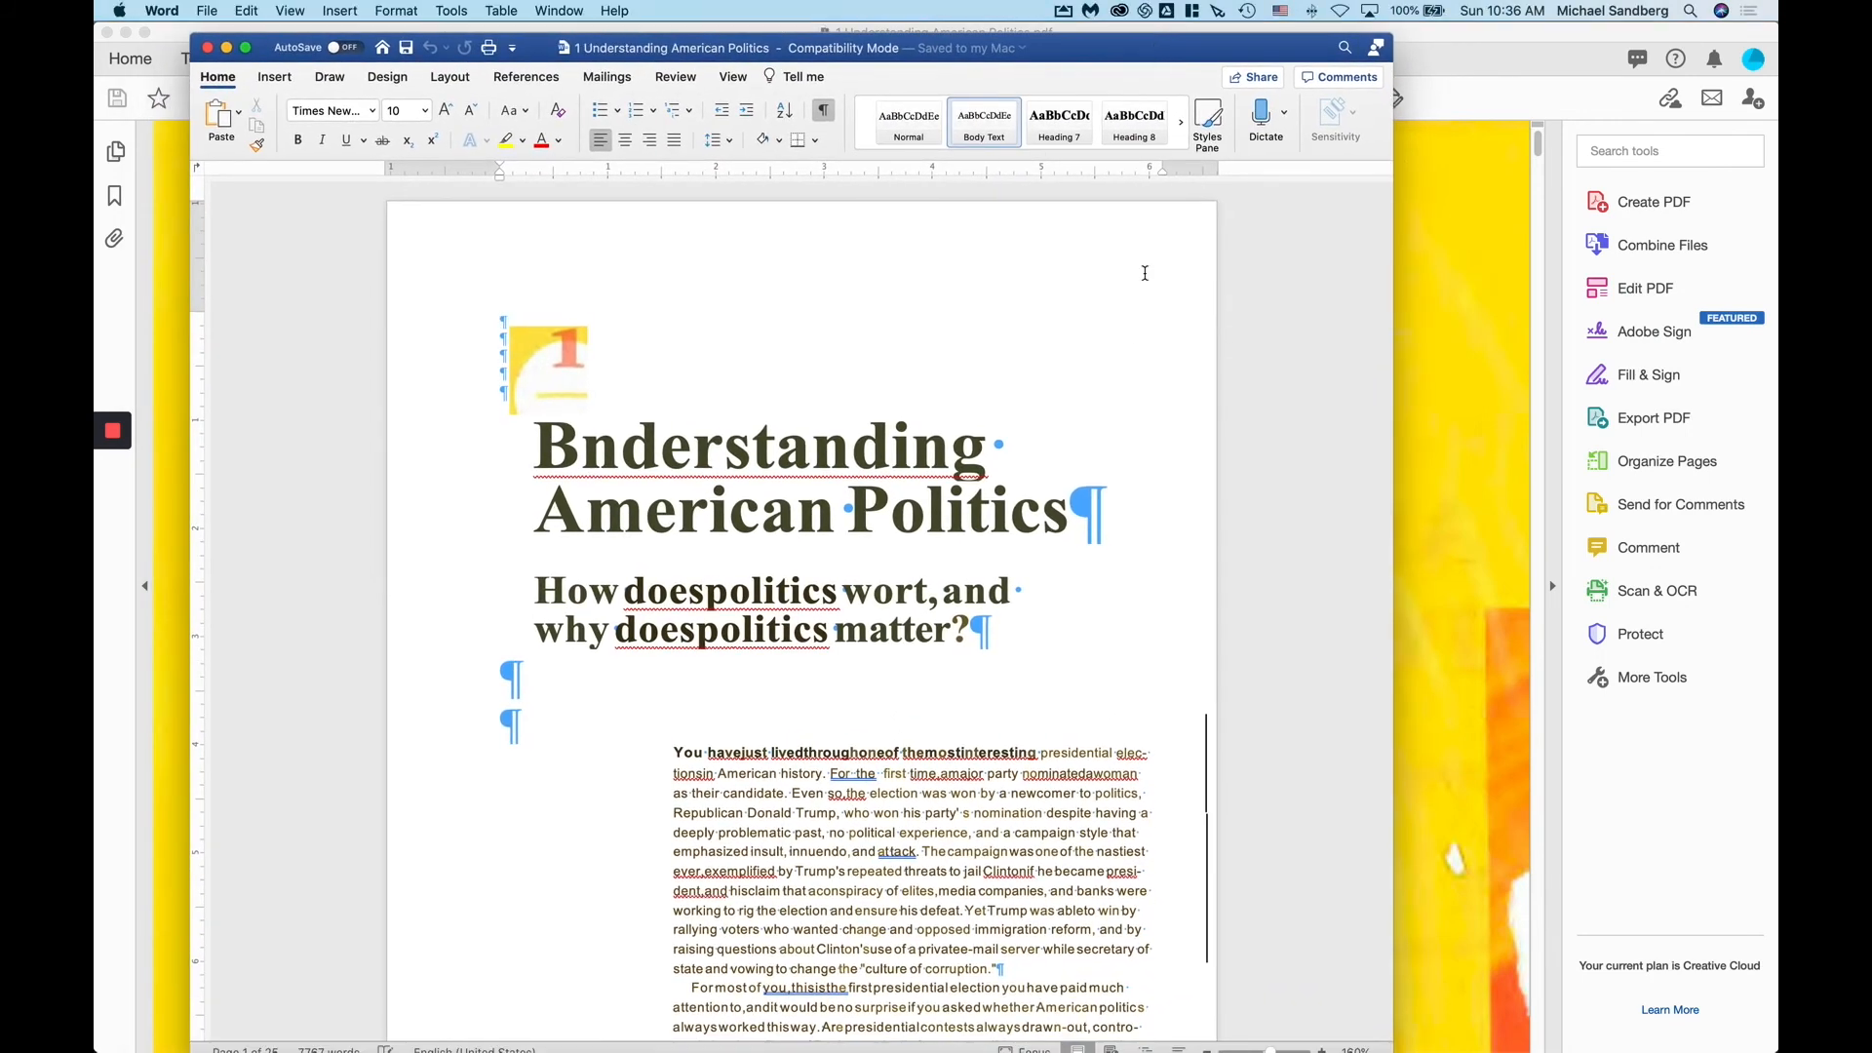
- Examine the converted text, images and layout in the exported Word document and close it
left_click(613, 448)
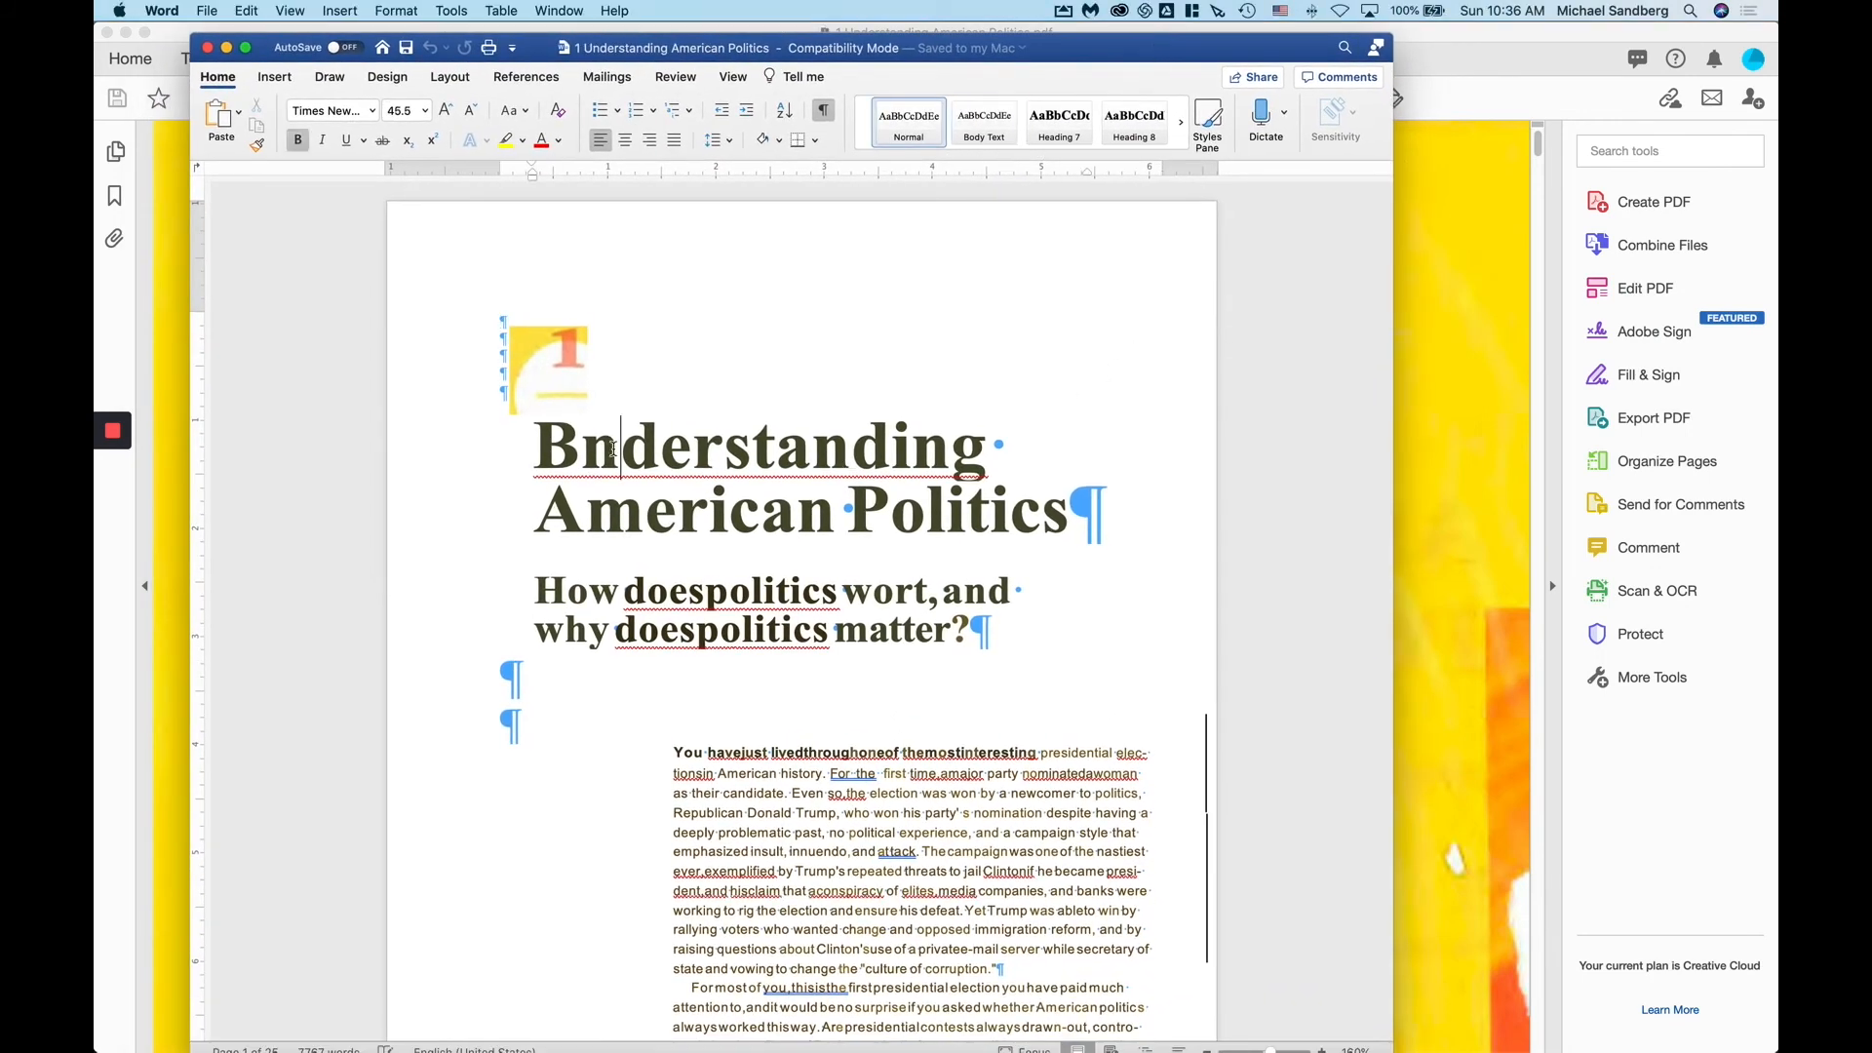
scroll(613, 448, "down", 2)
scroll(614, 449, "down", 5)
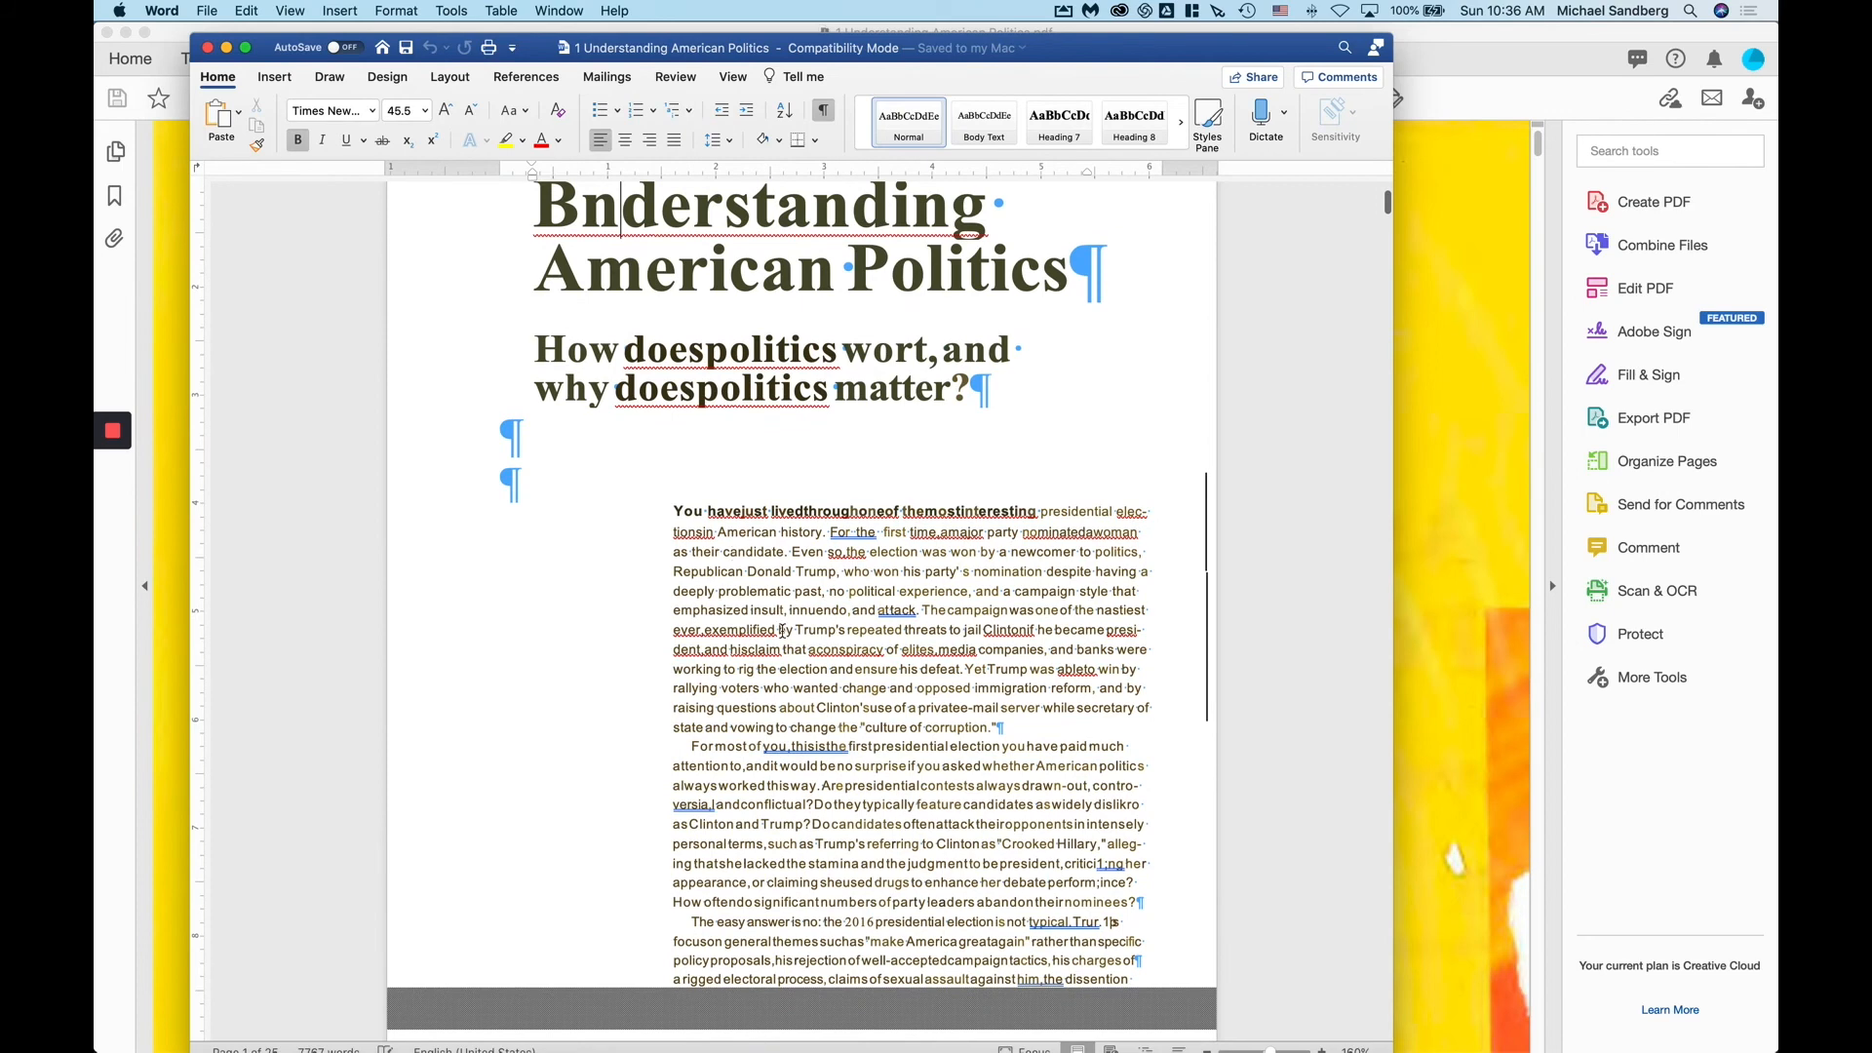
scroll(783, 631, "down", 4)
scroll(783, 631, "down", 20)
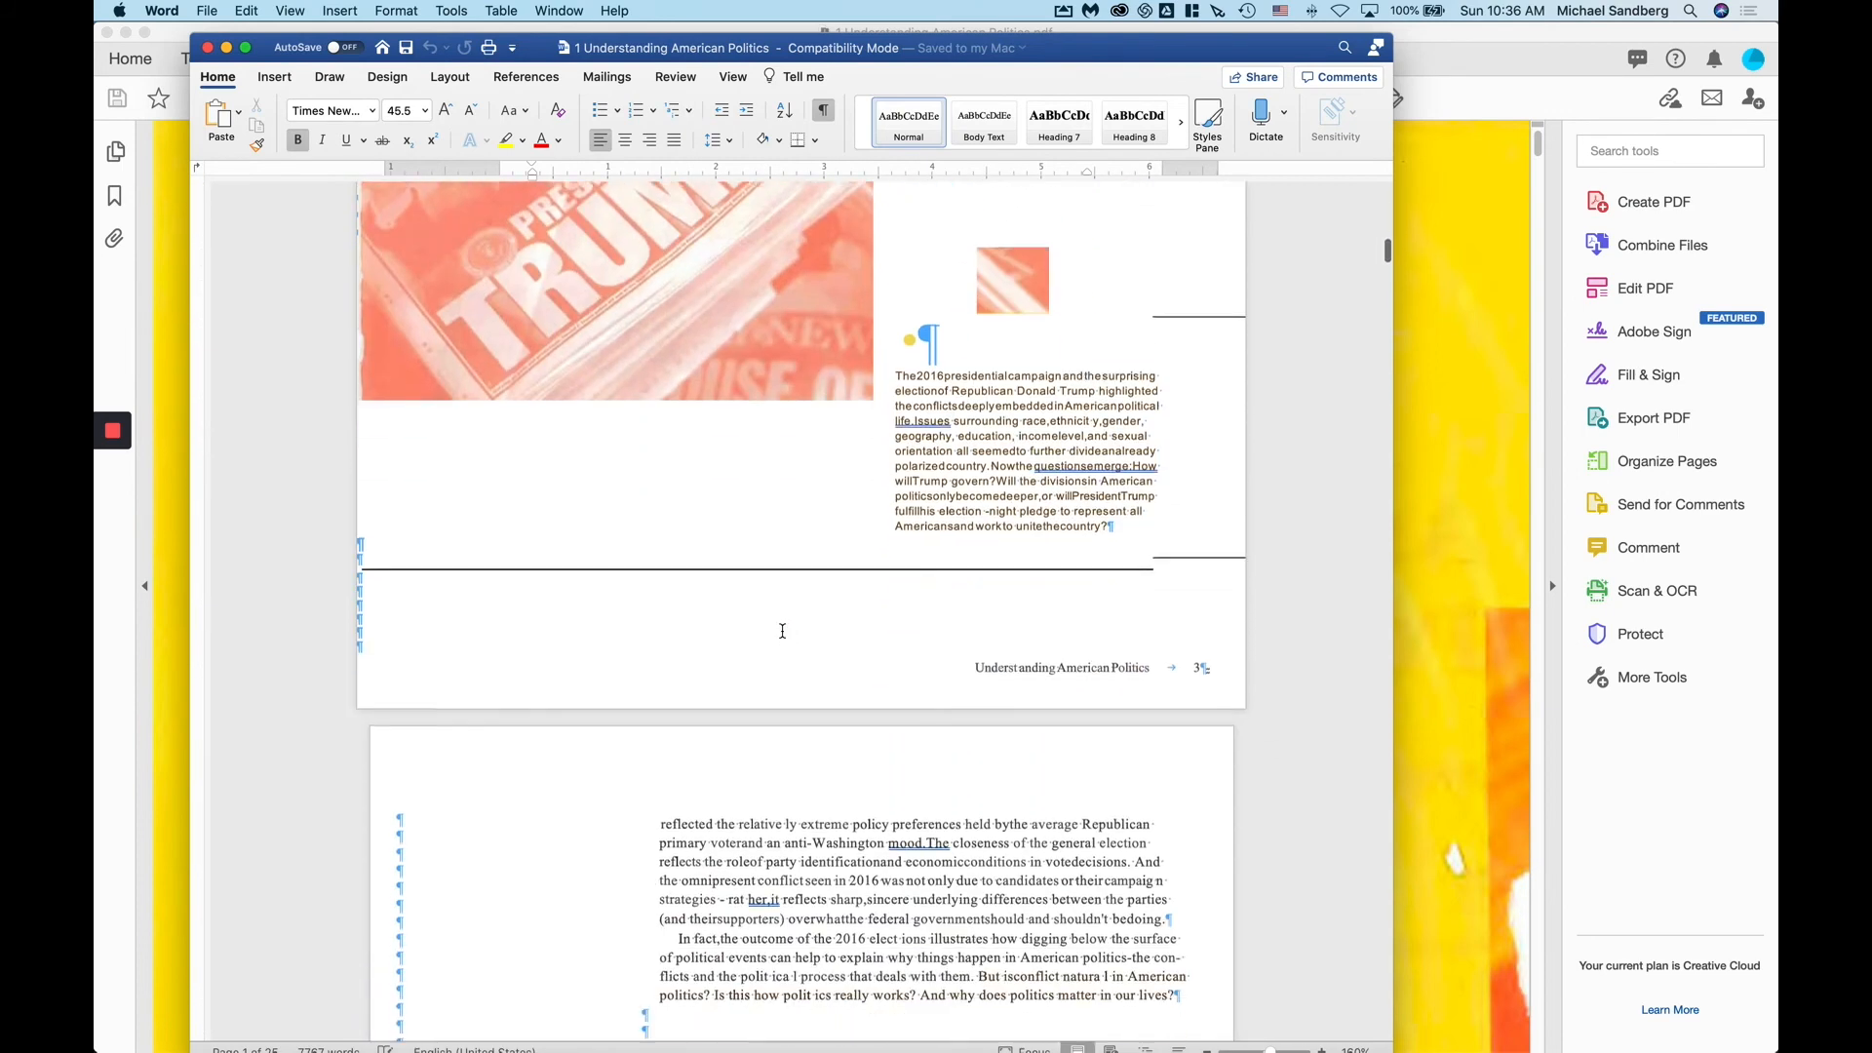
scroll(783, 631, "down", 2)
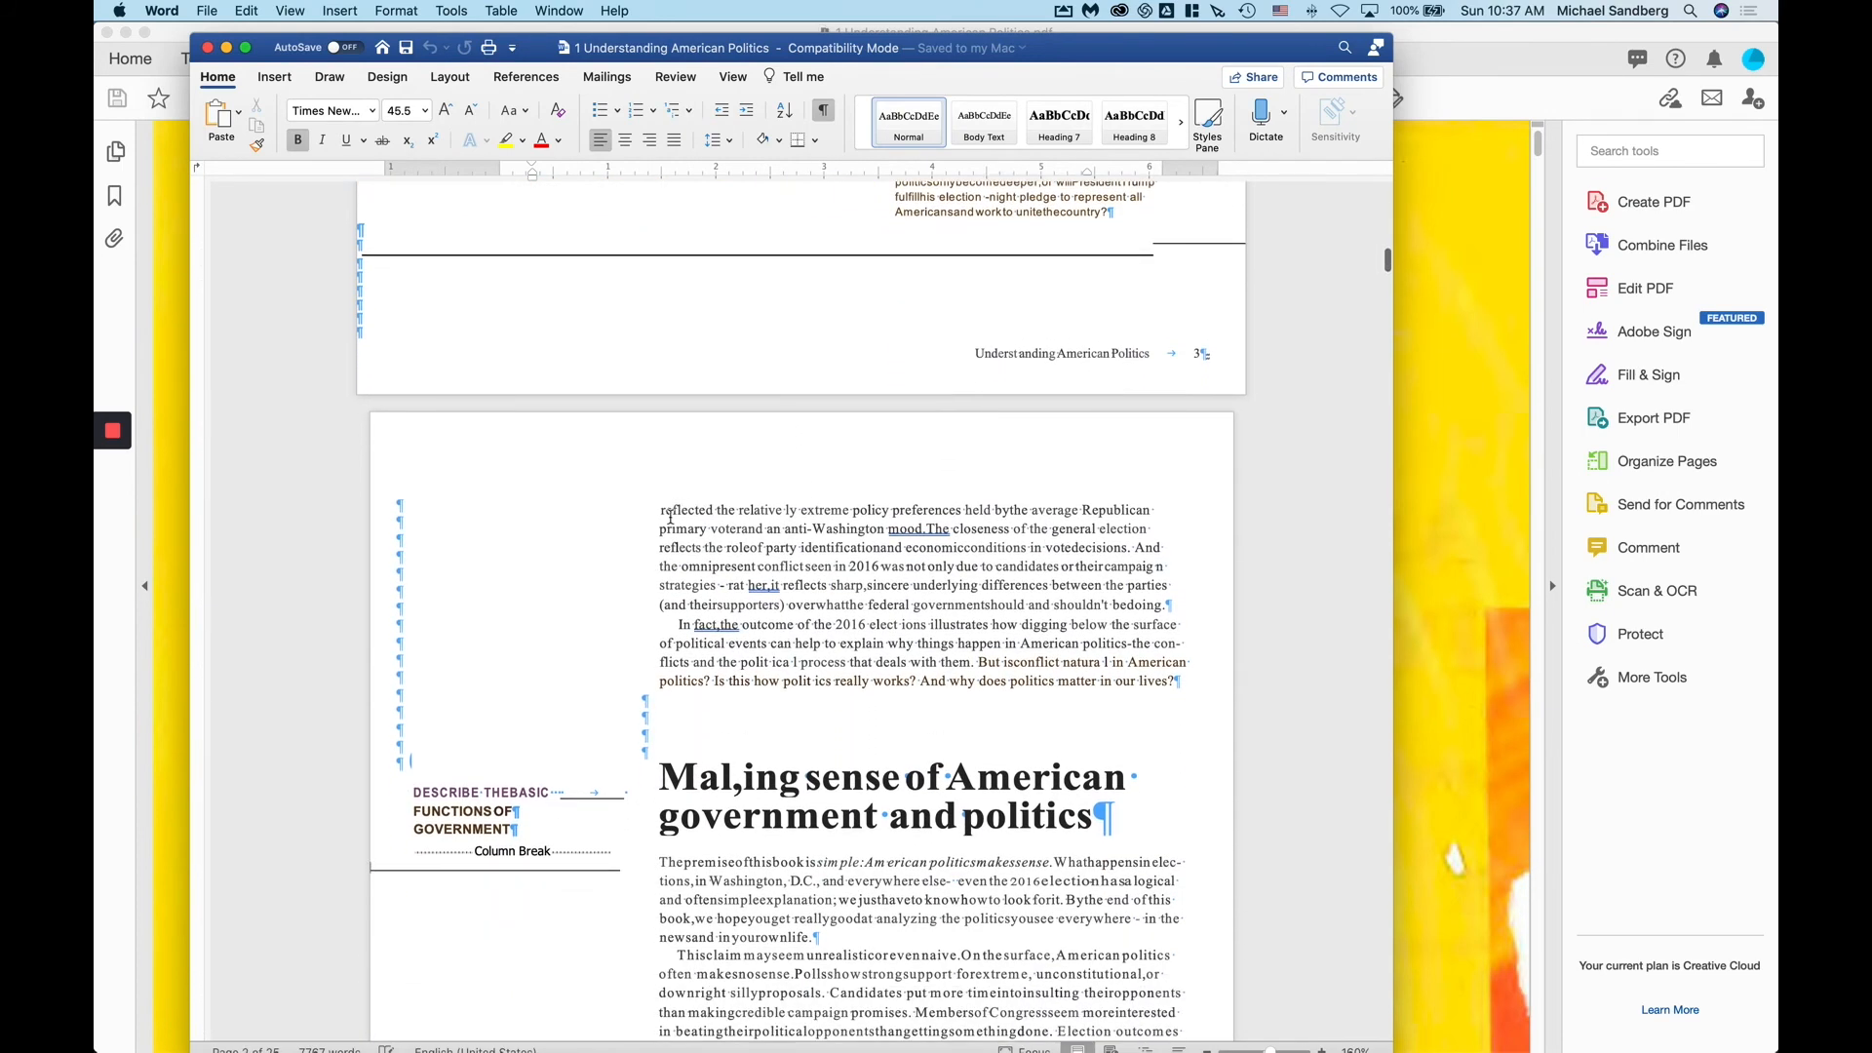
left_click_drag(679, 519, 737, 568)
left_click(800, 621)
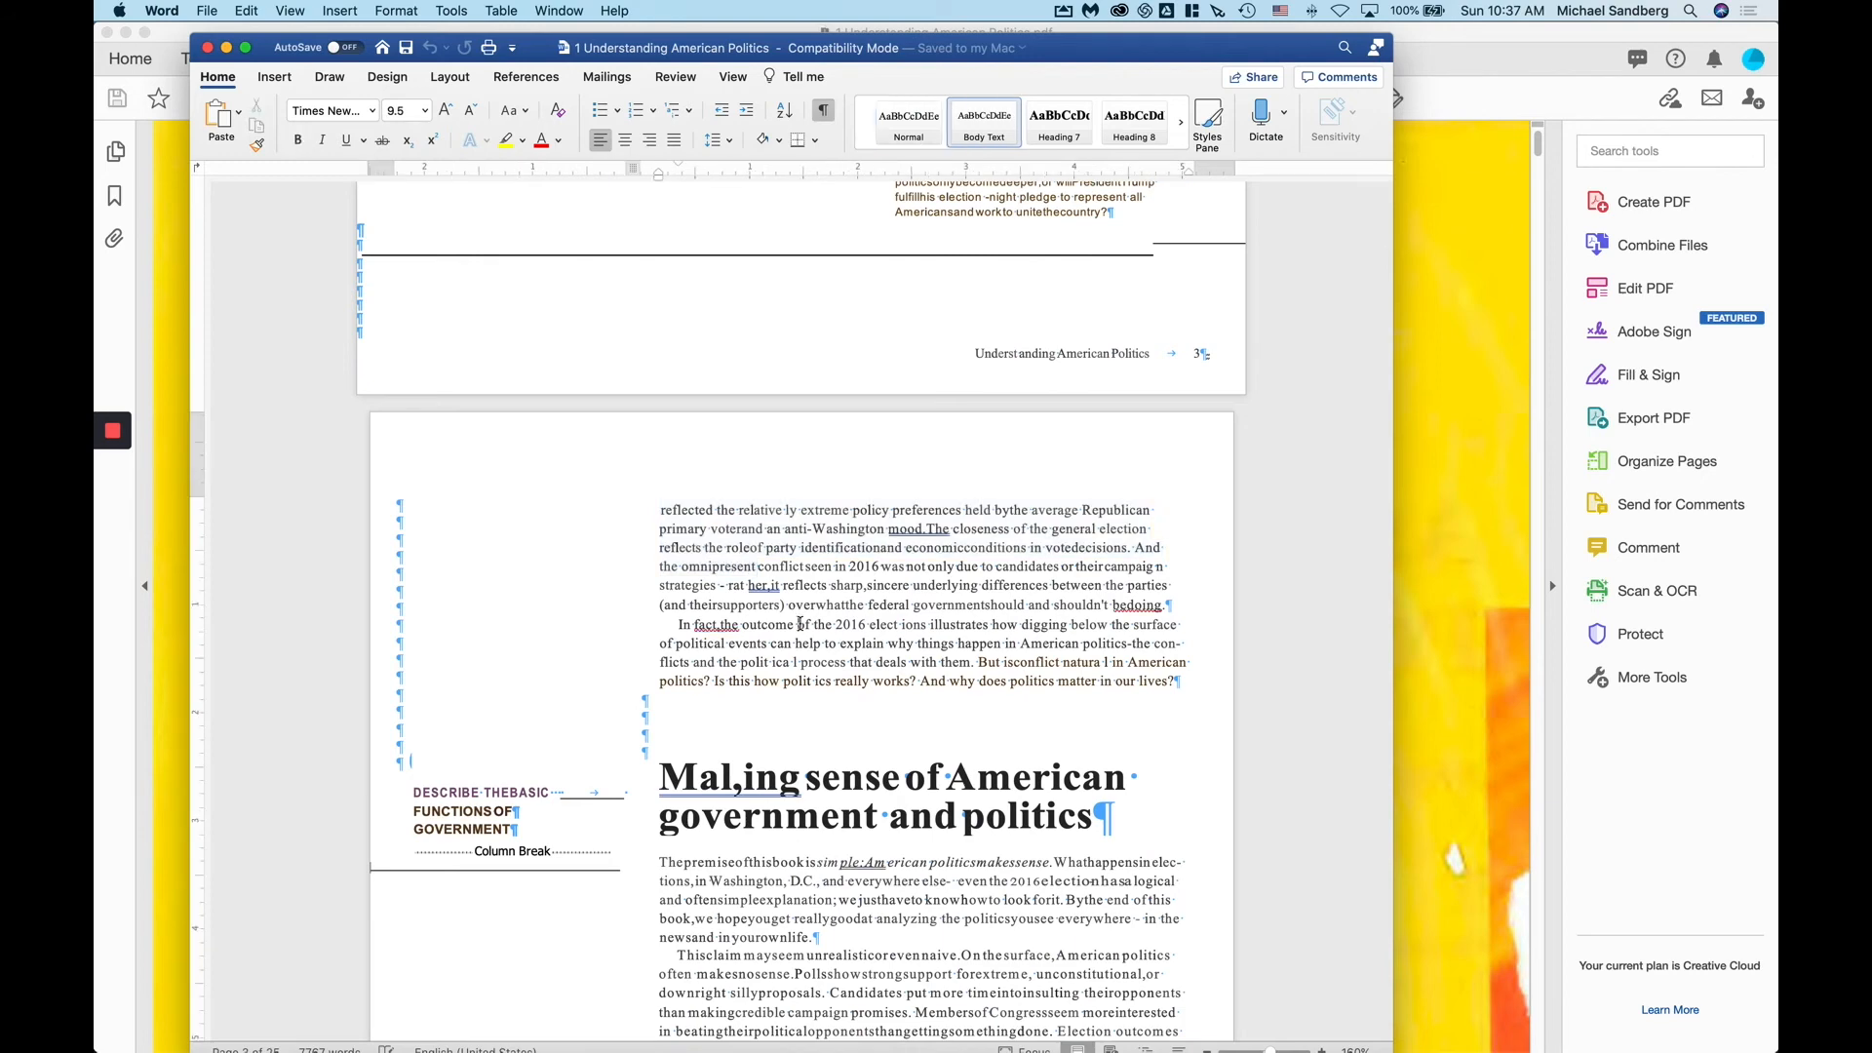
scroll(799, 622, "down", 6)
scroll(800, 621, "down", 3)
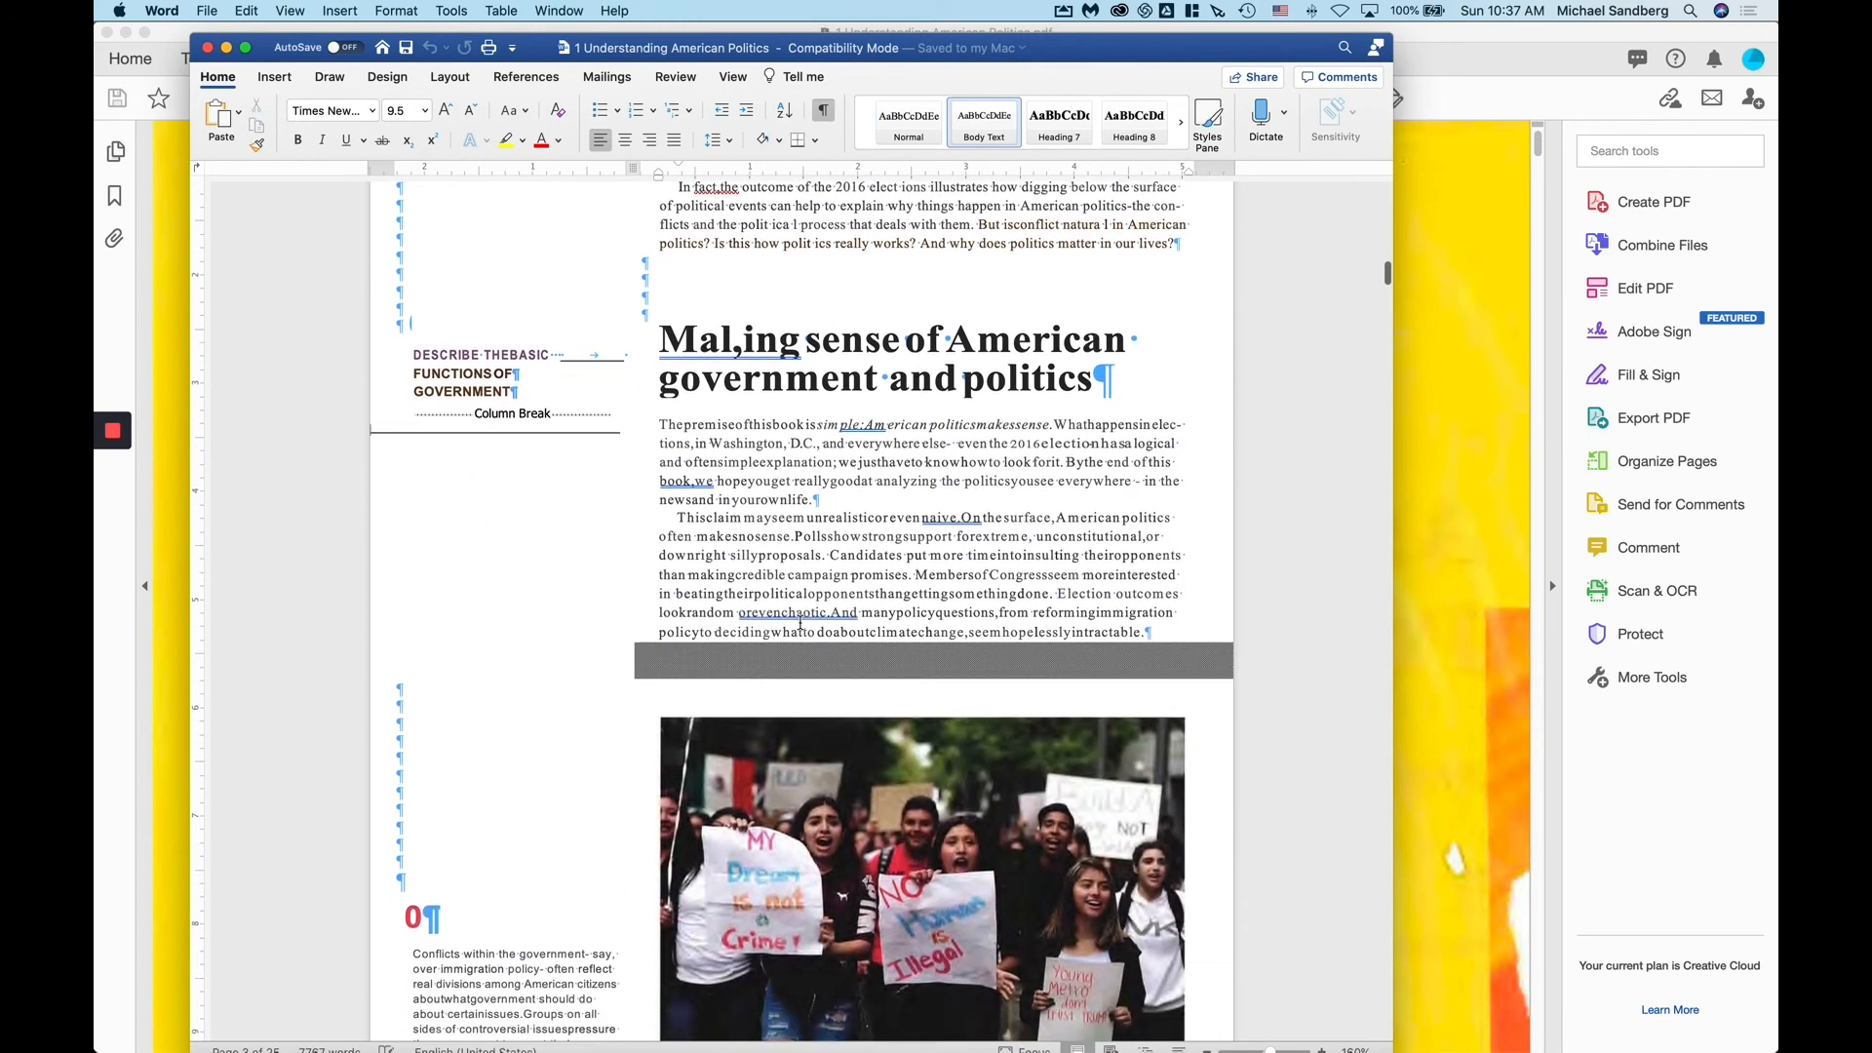
scroll(800, 621, "down", 12)
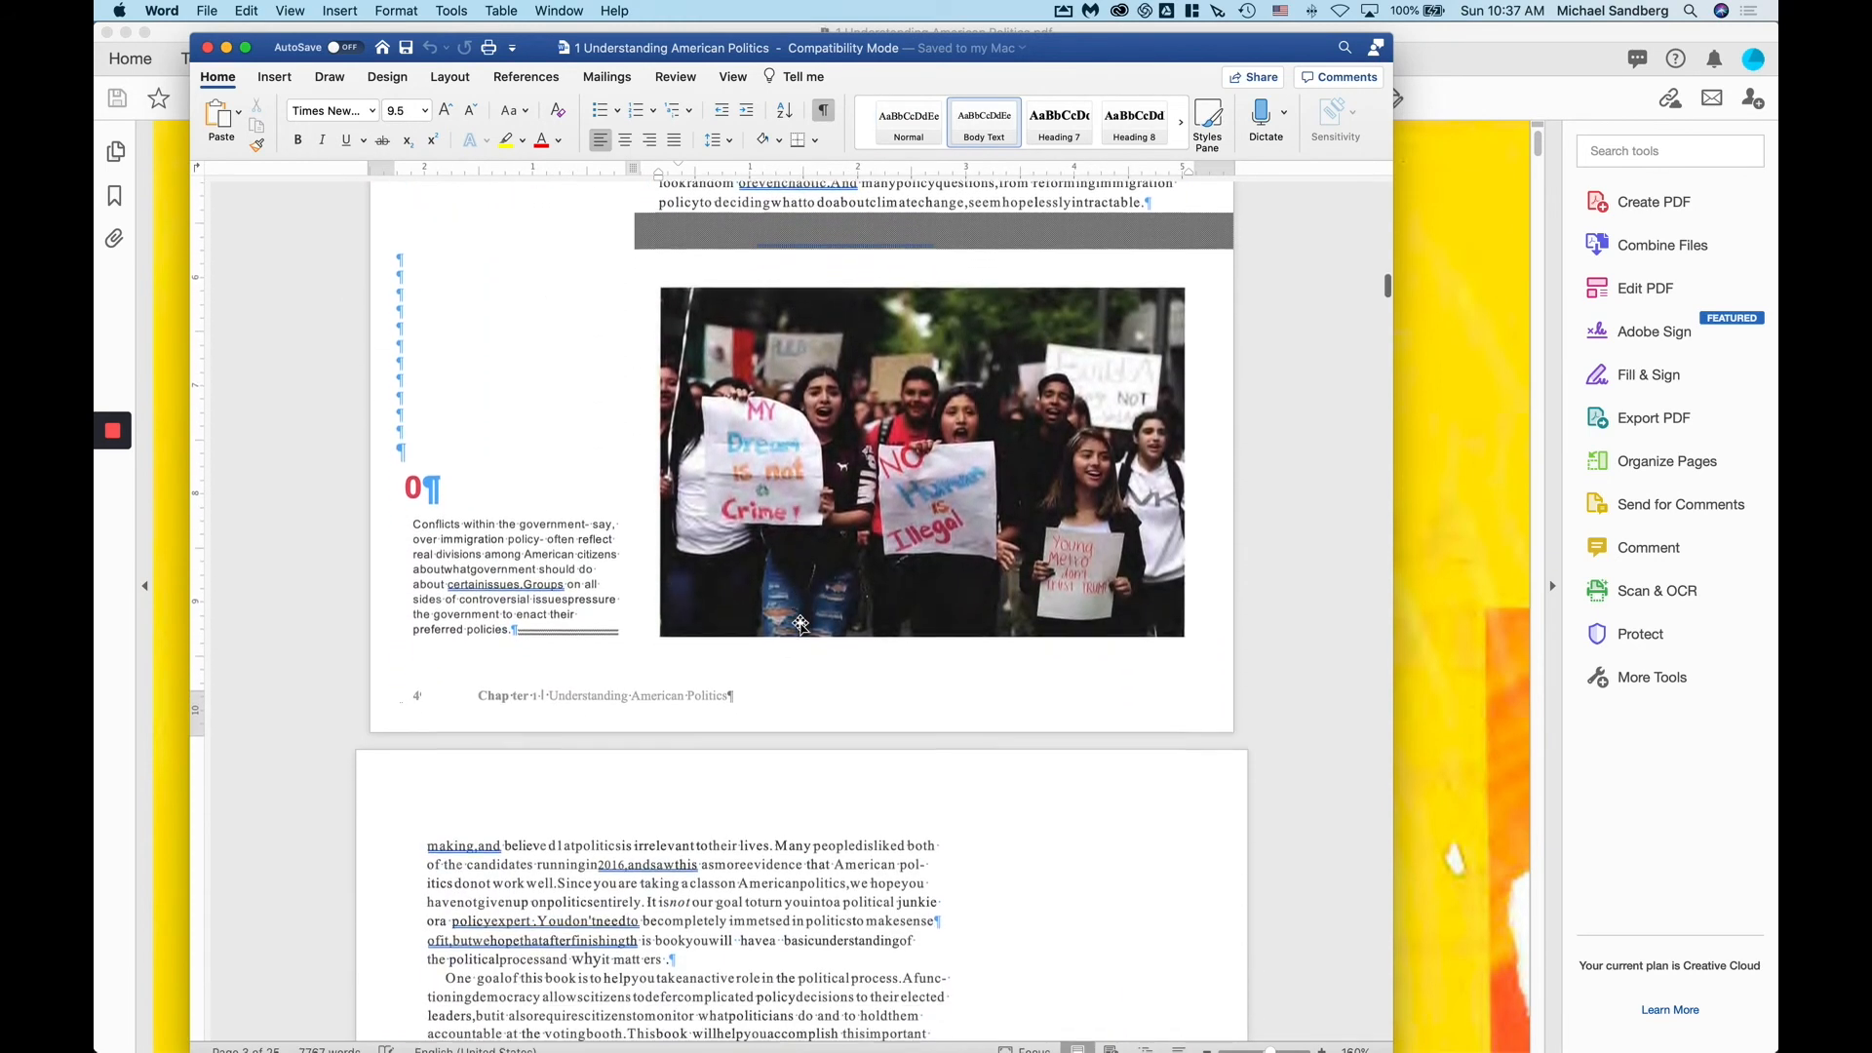
scroll(800, 622, "down", 15)
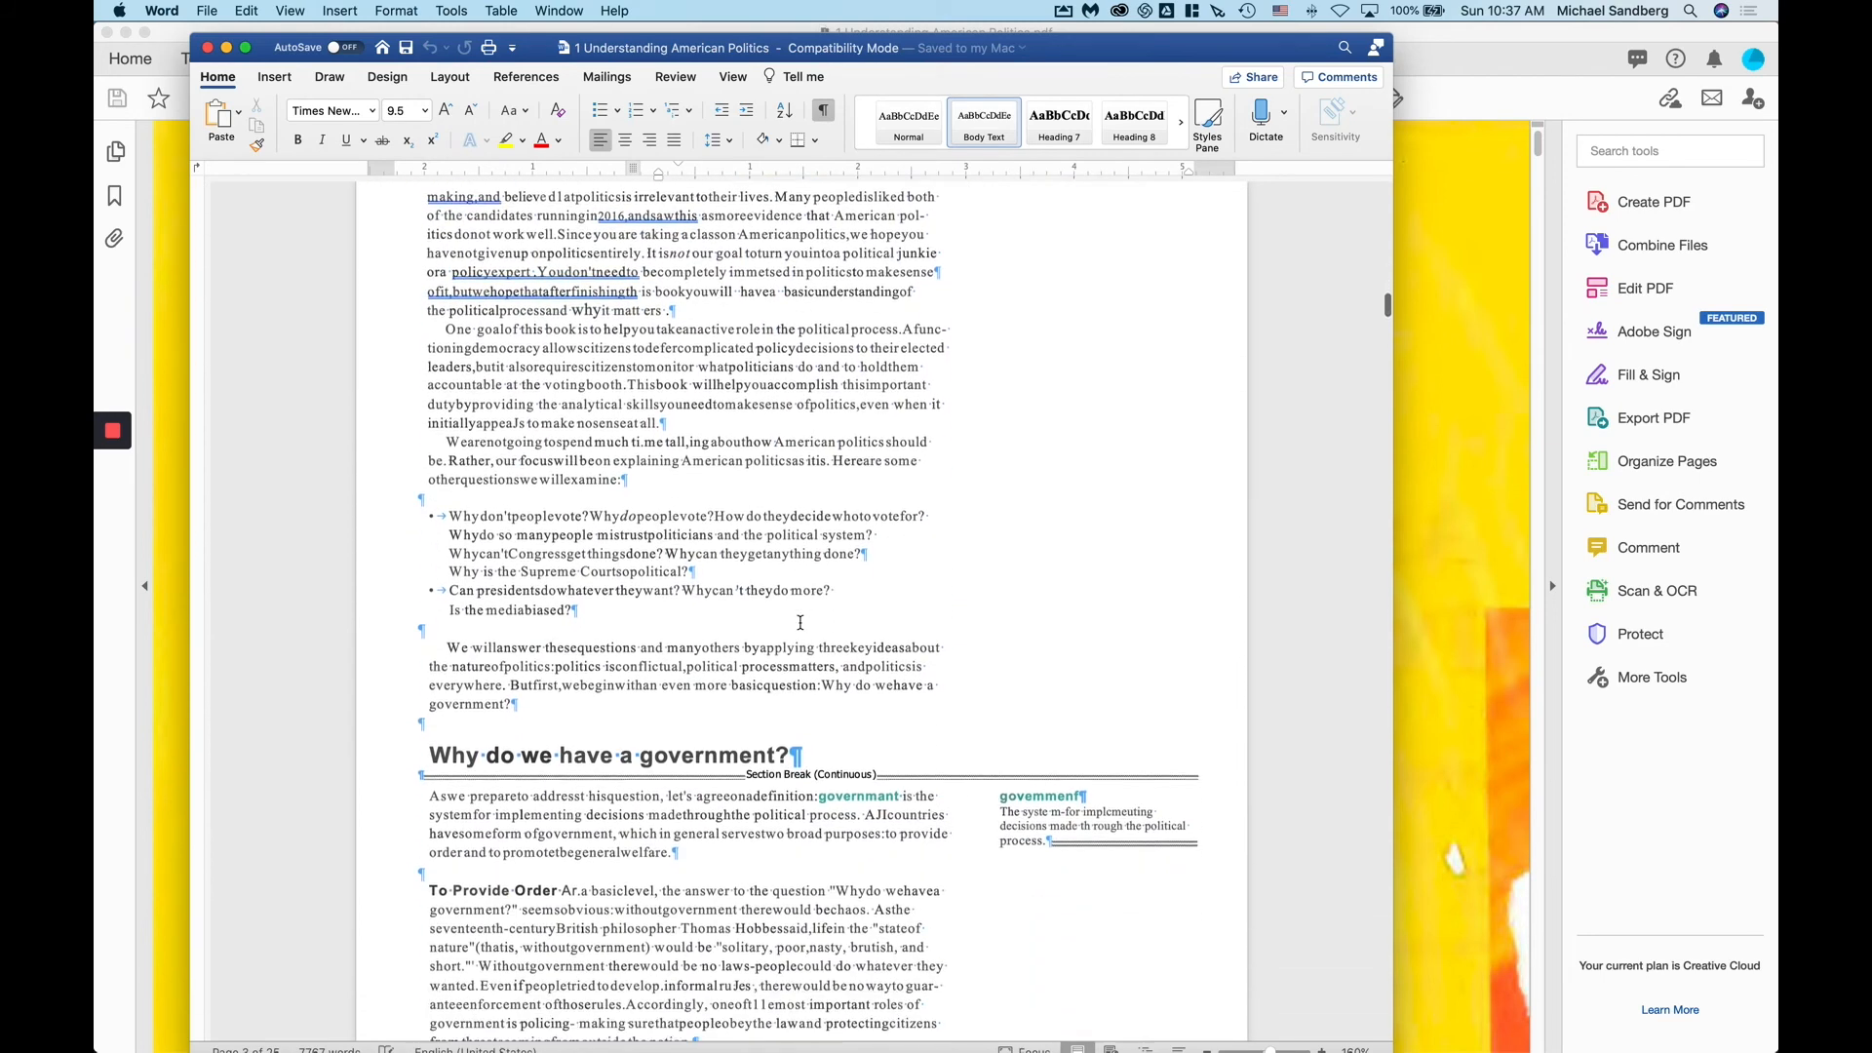
scroll(801, 621, "down", 1)
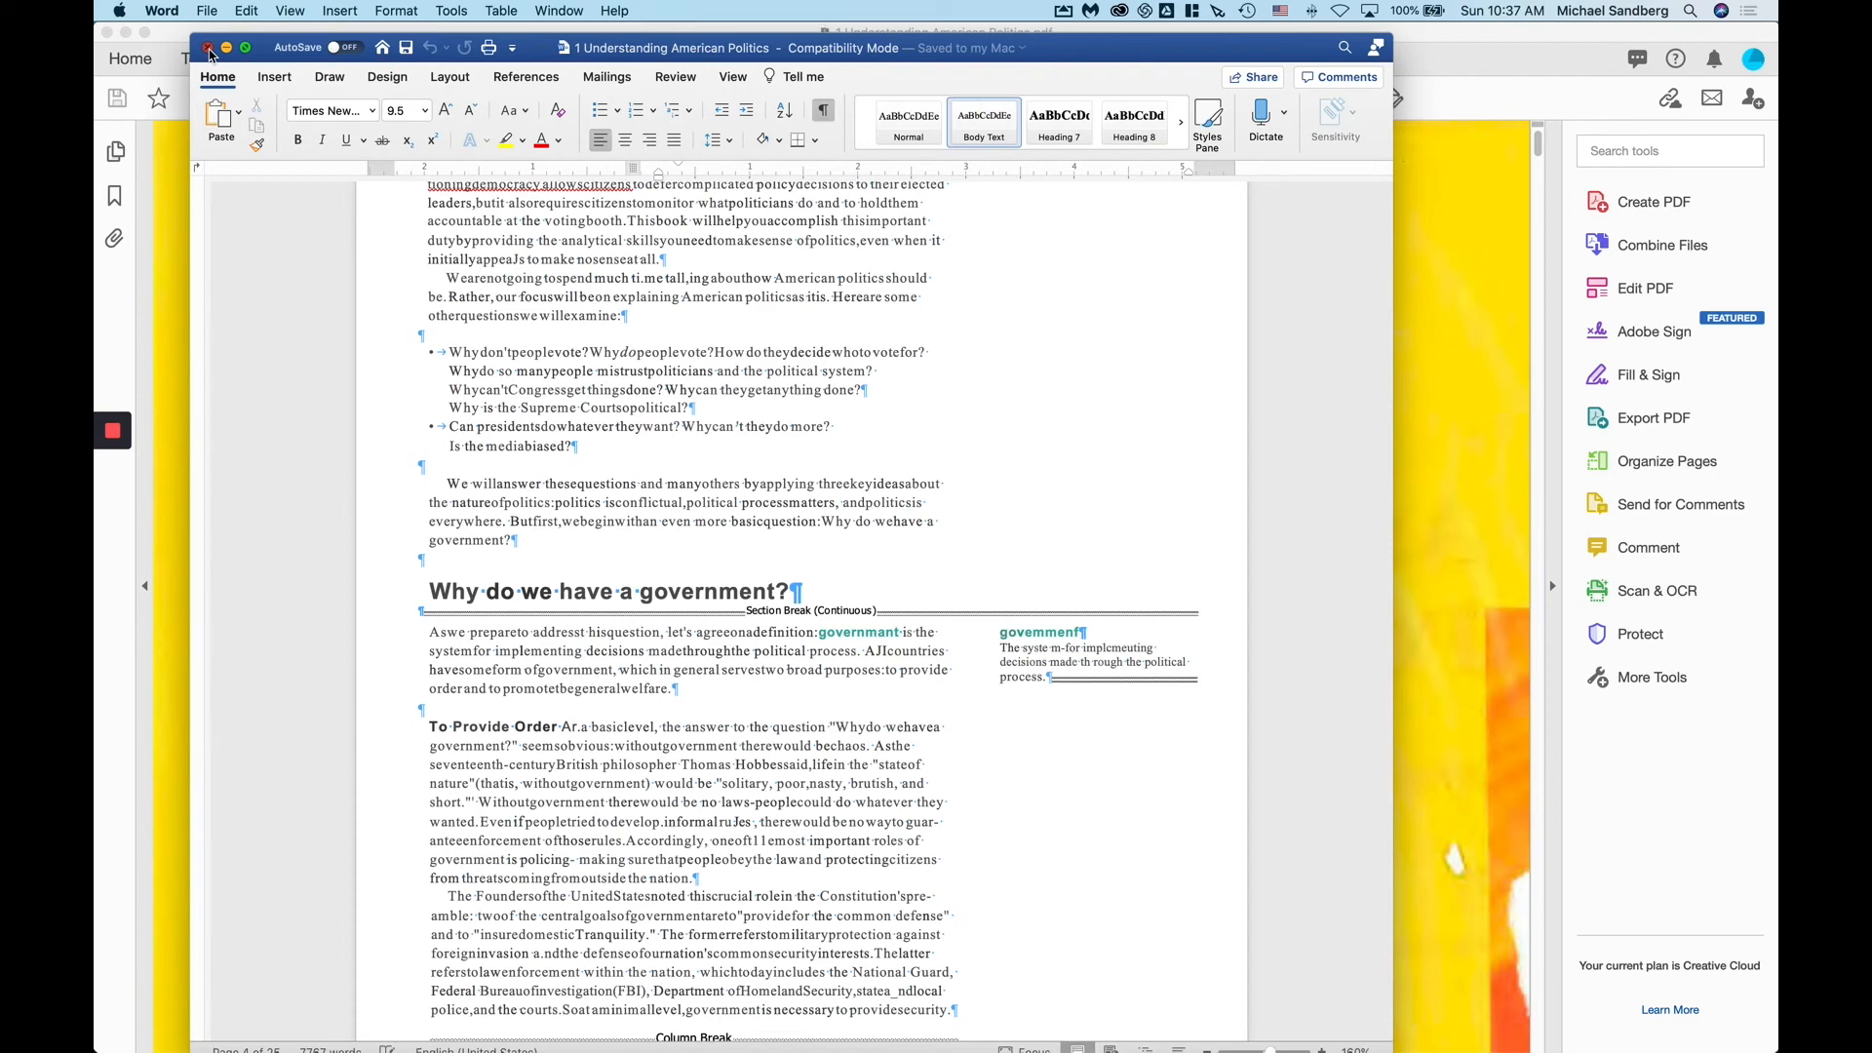
left_click(207, 49)
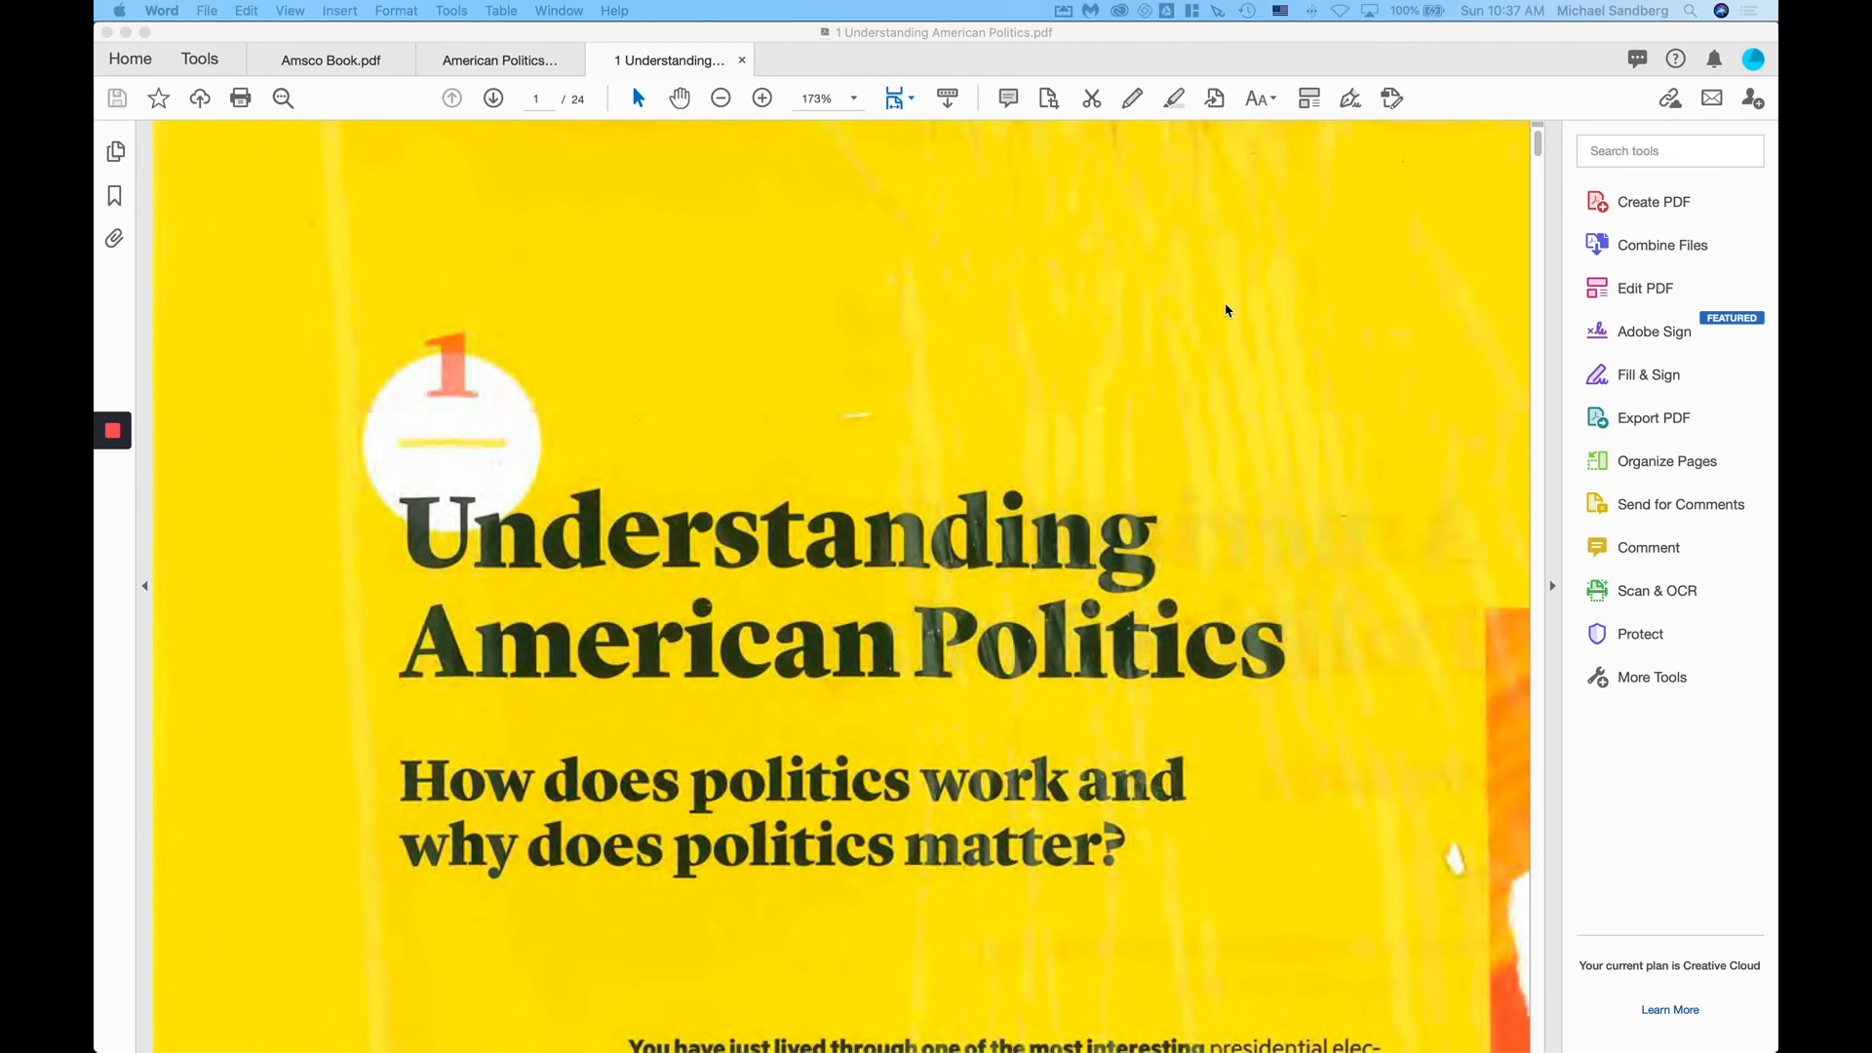
- View the text recognition options and test whether the chapter's opening paragraph is selectable text
left_click(1256, 101)
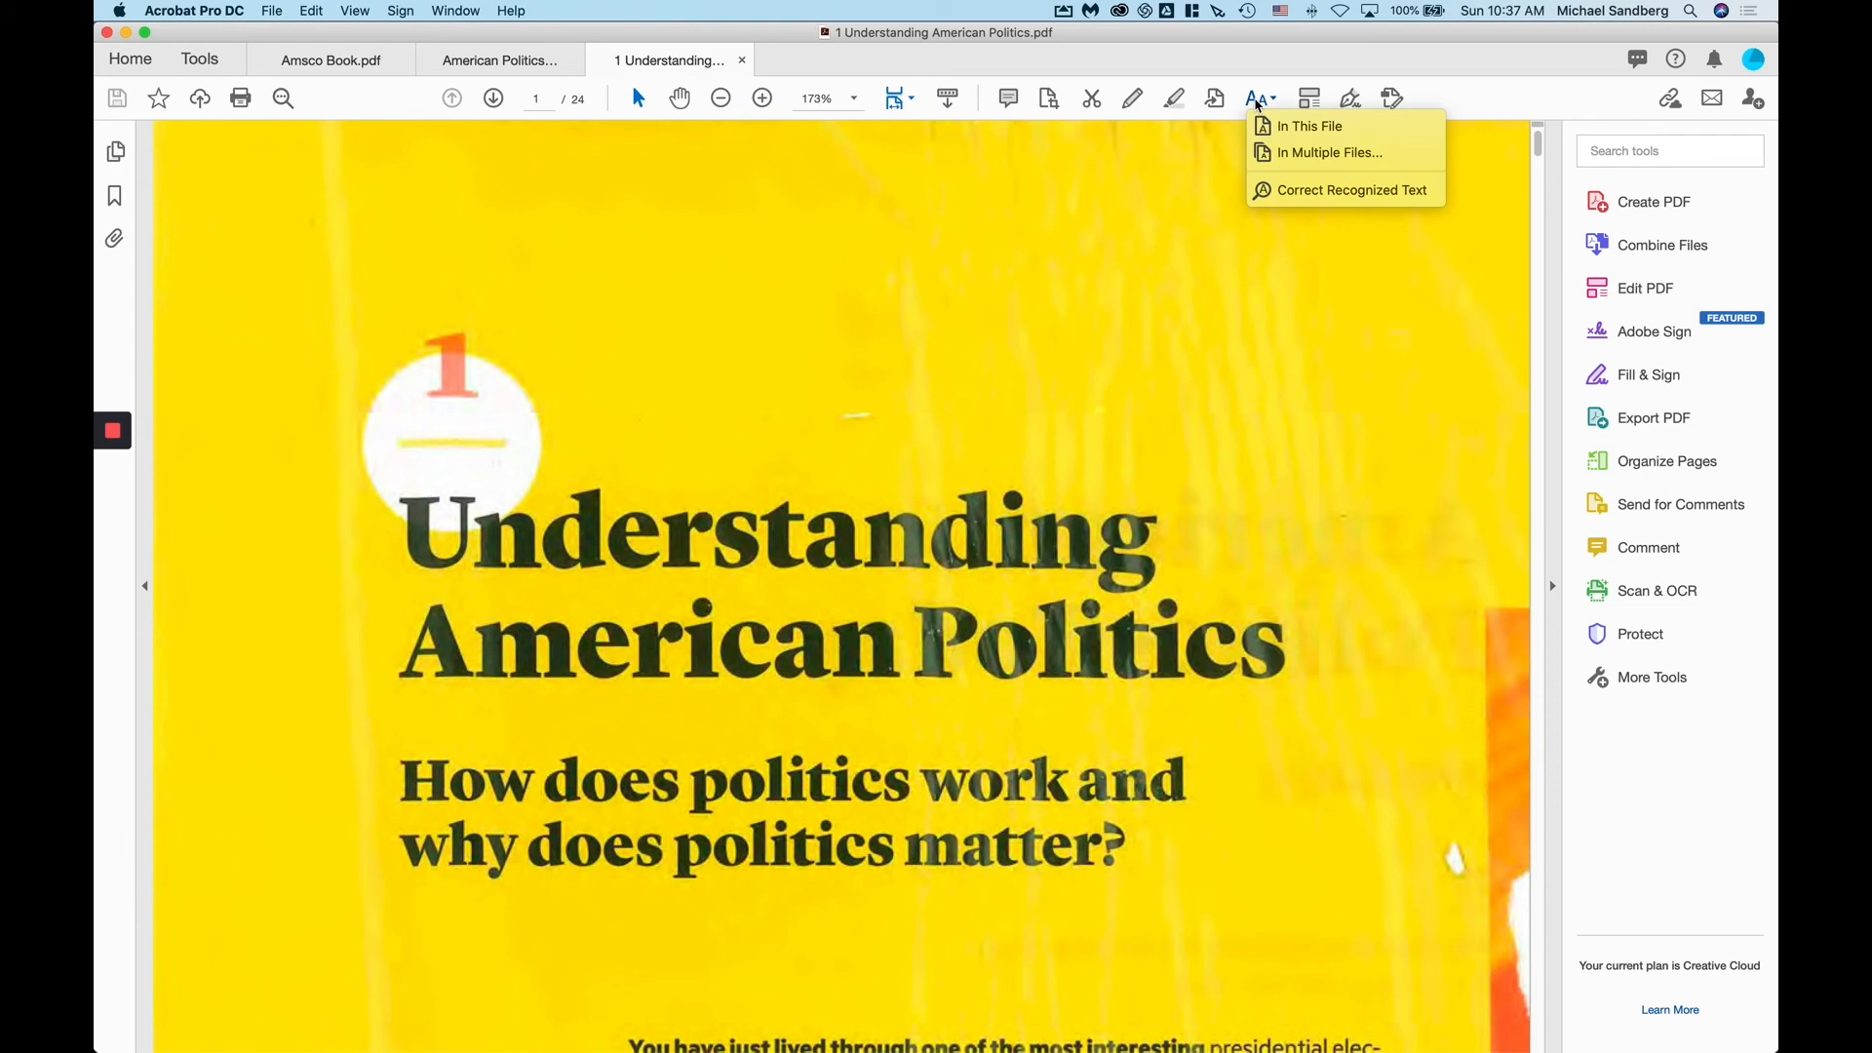
left_click(939, 255)
scroll(824, 551, "down", 5)
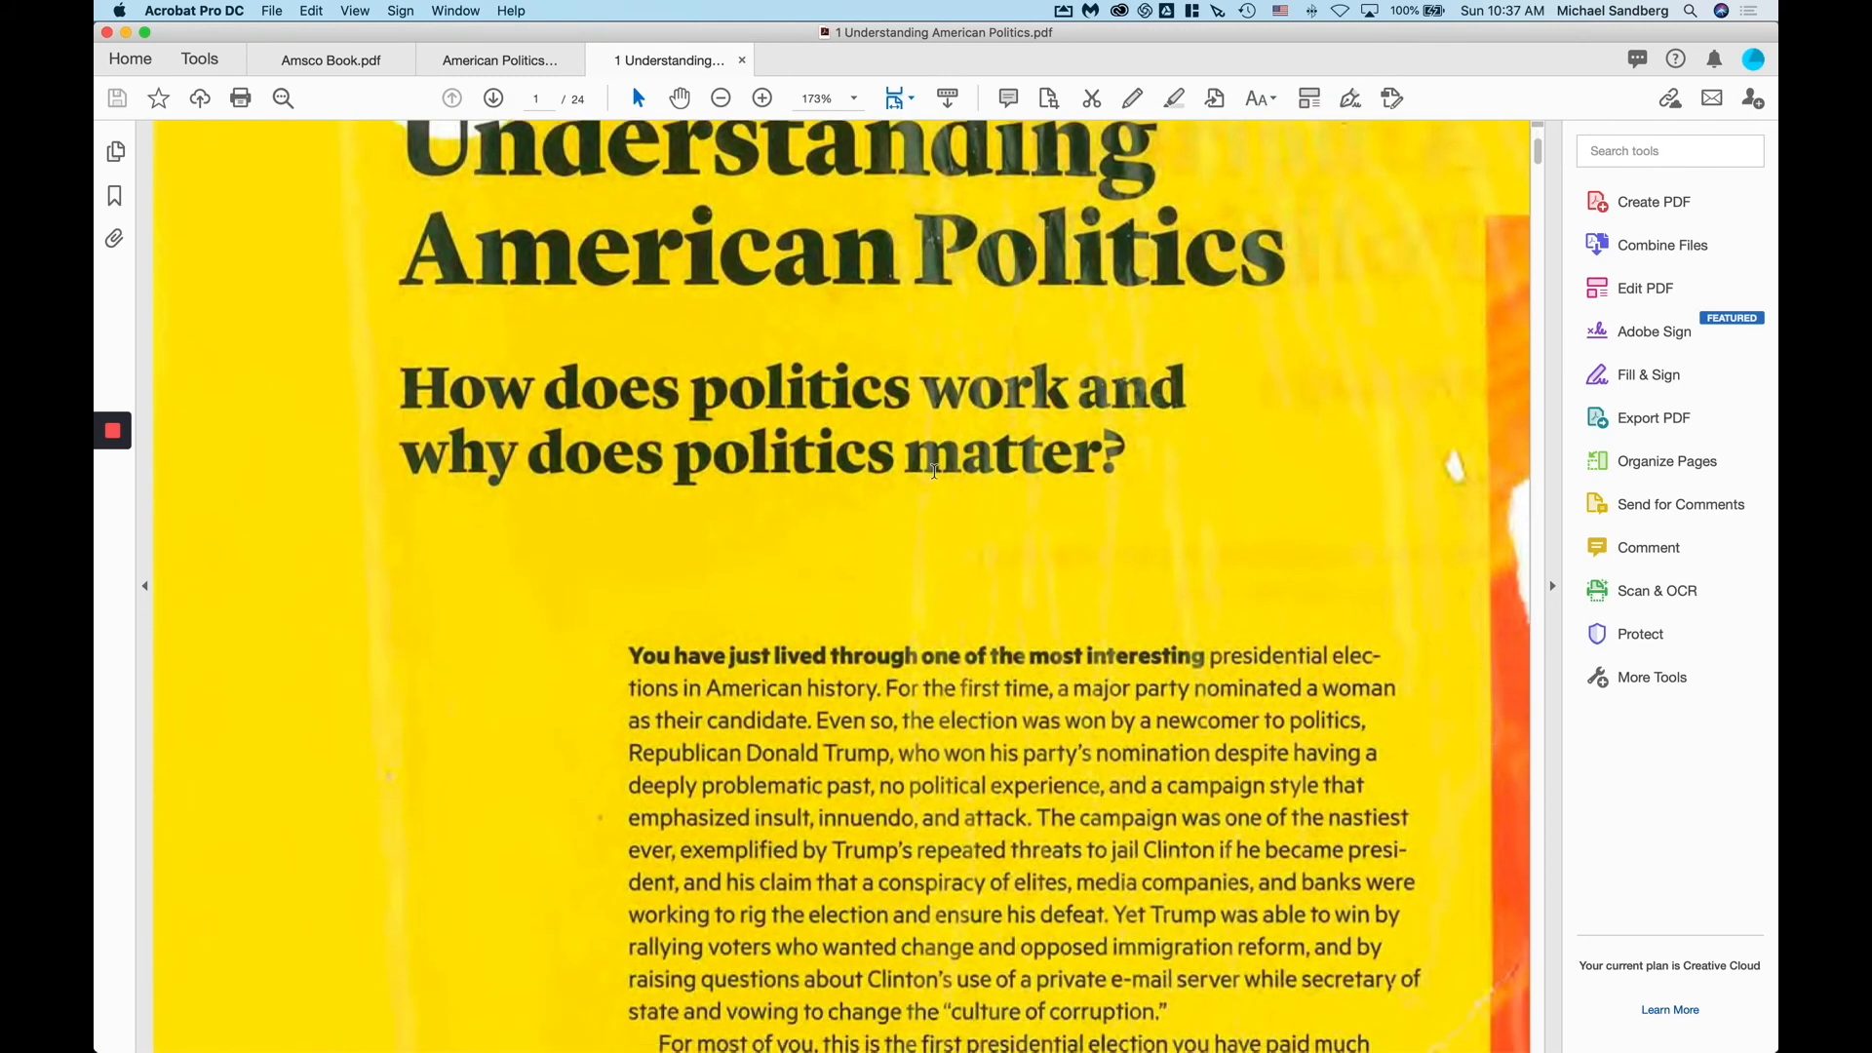
left_click_drag(843, 597, 944, 686)
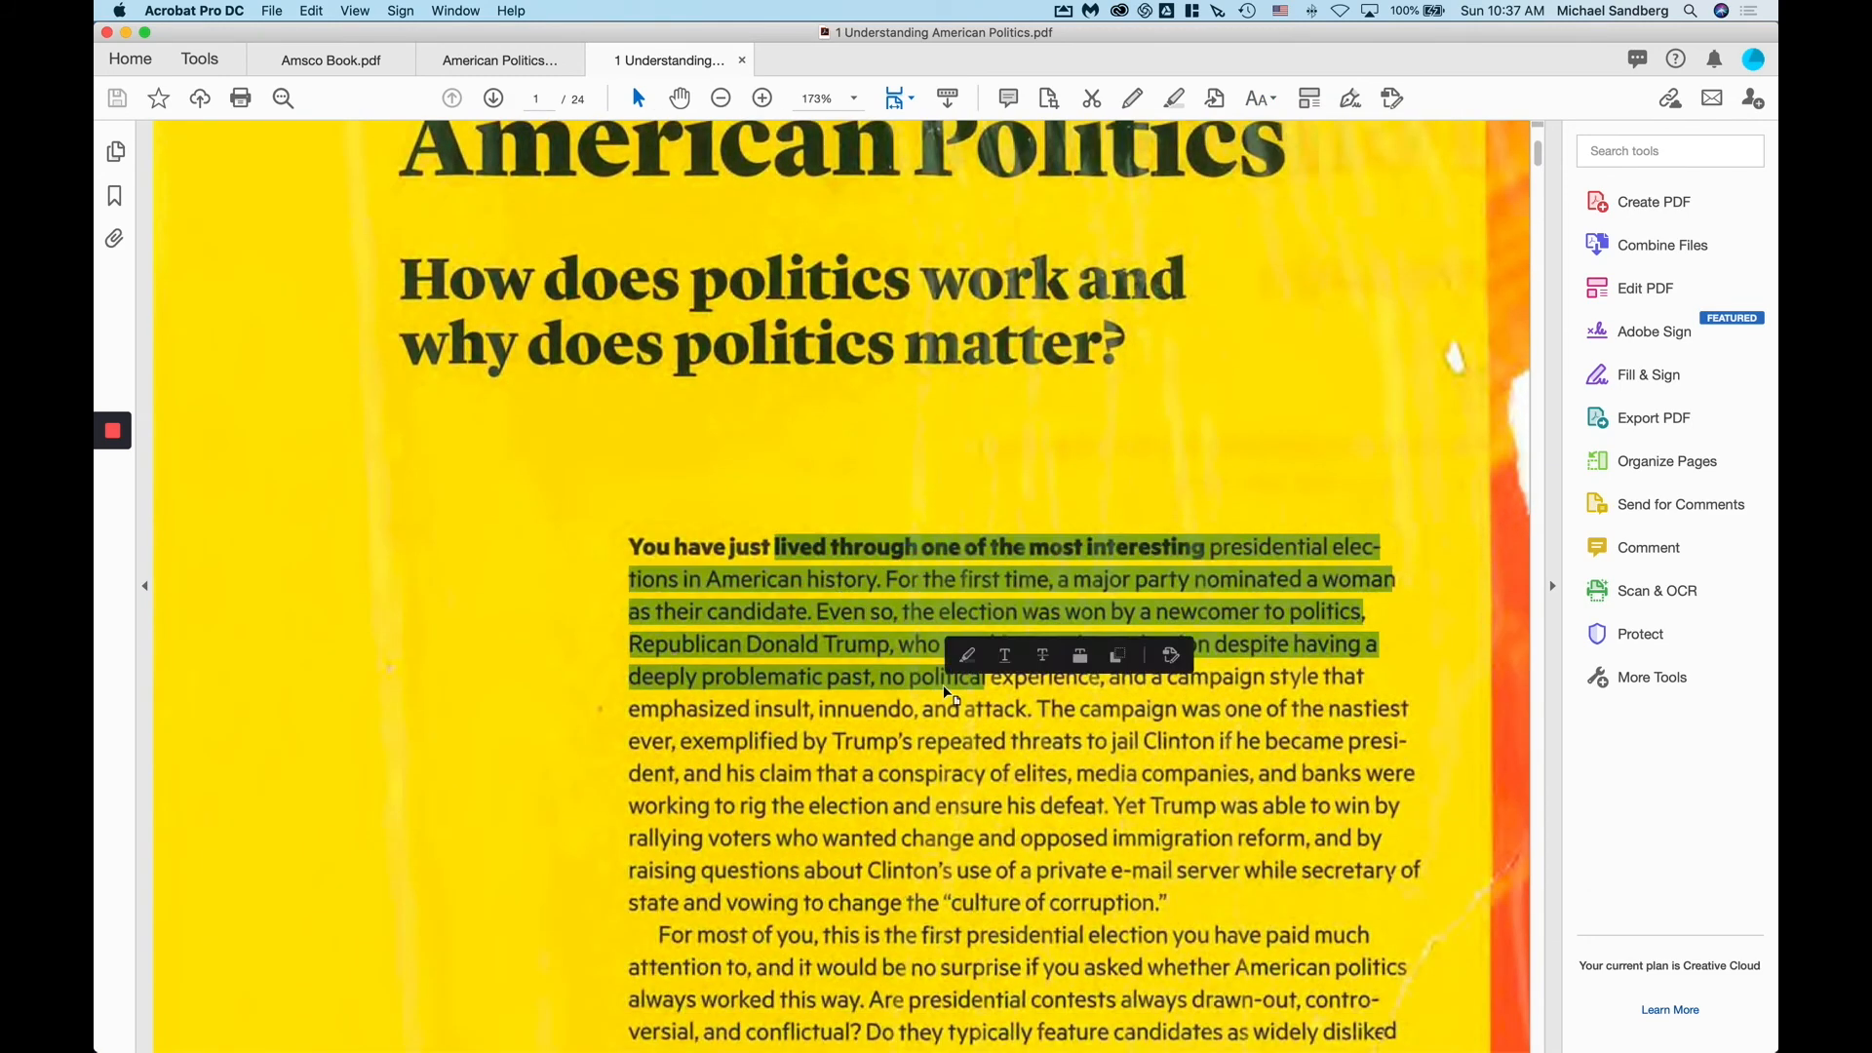
left_click(992, 547)
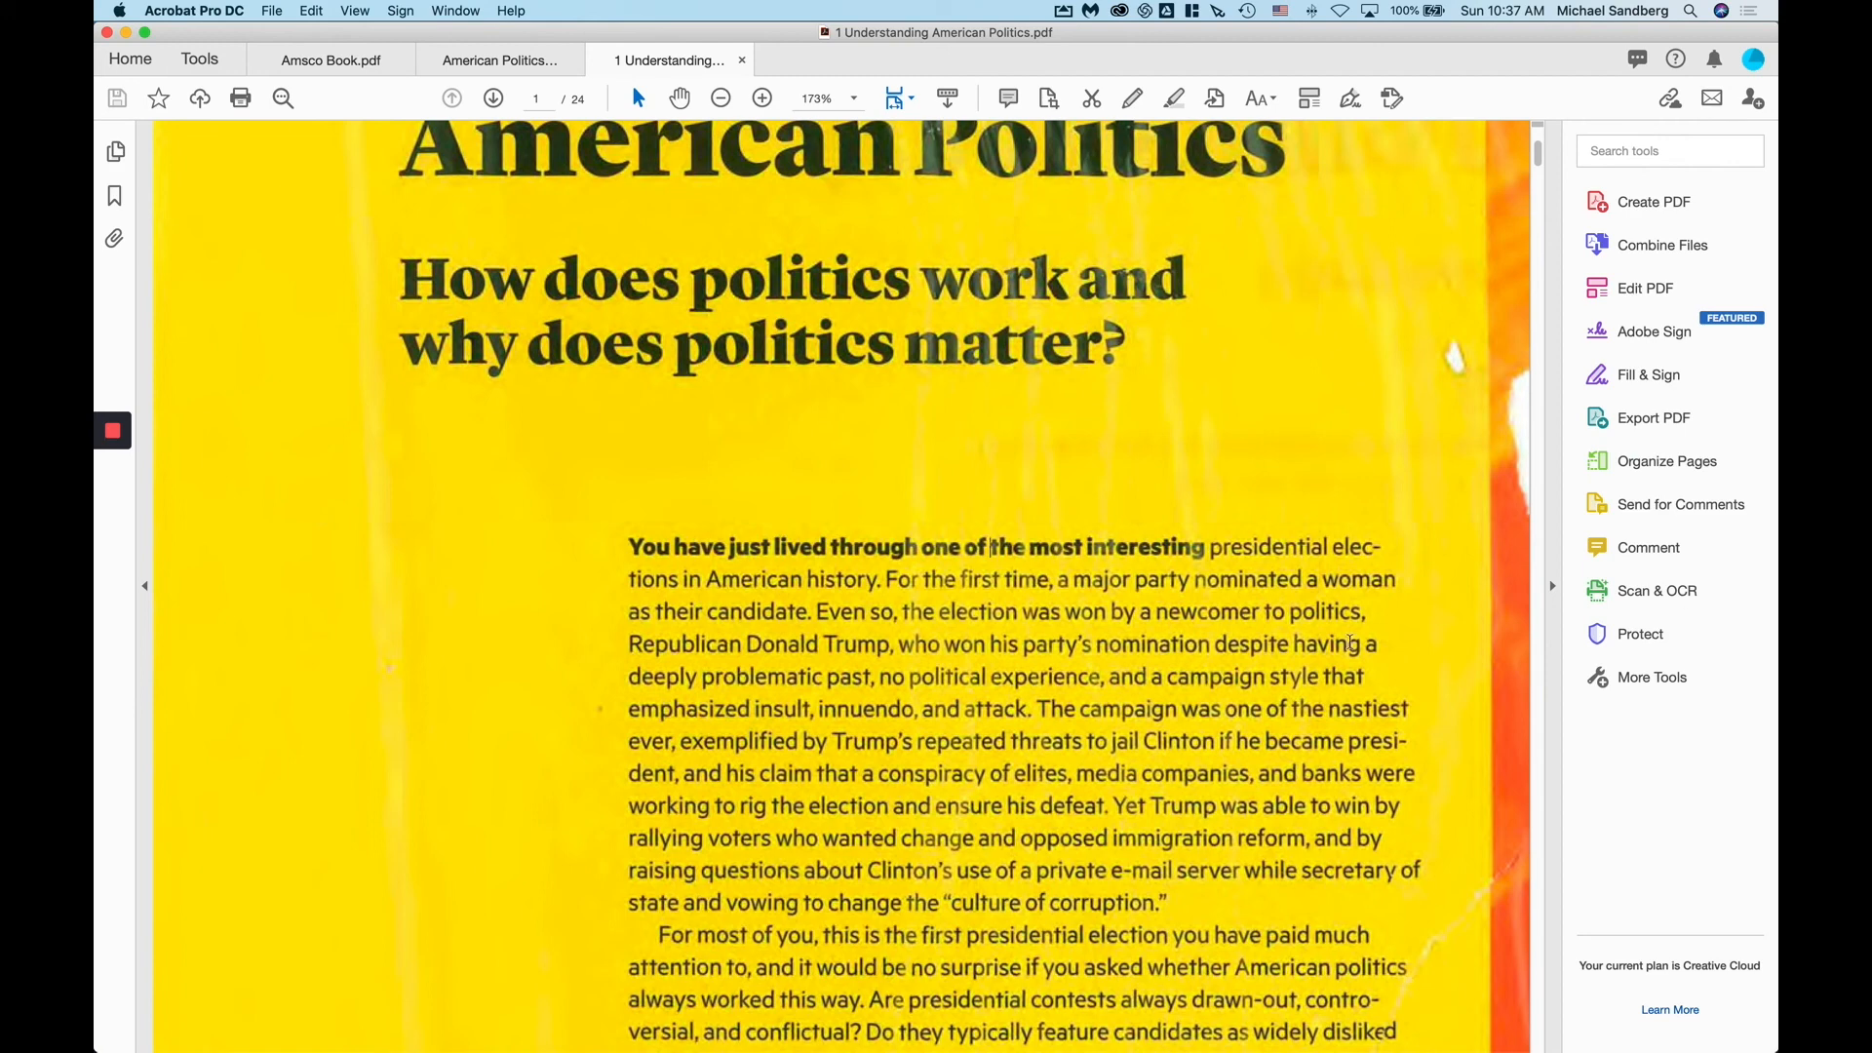
mouse_move(124, 444)
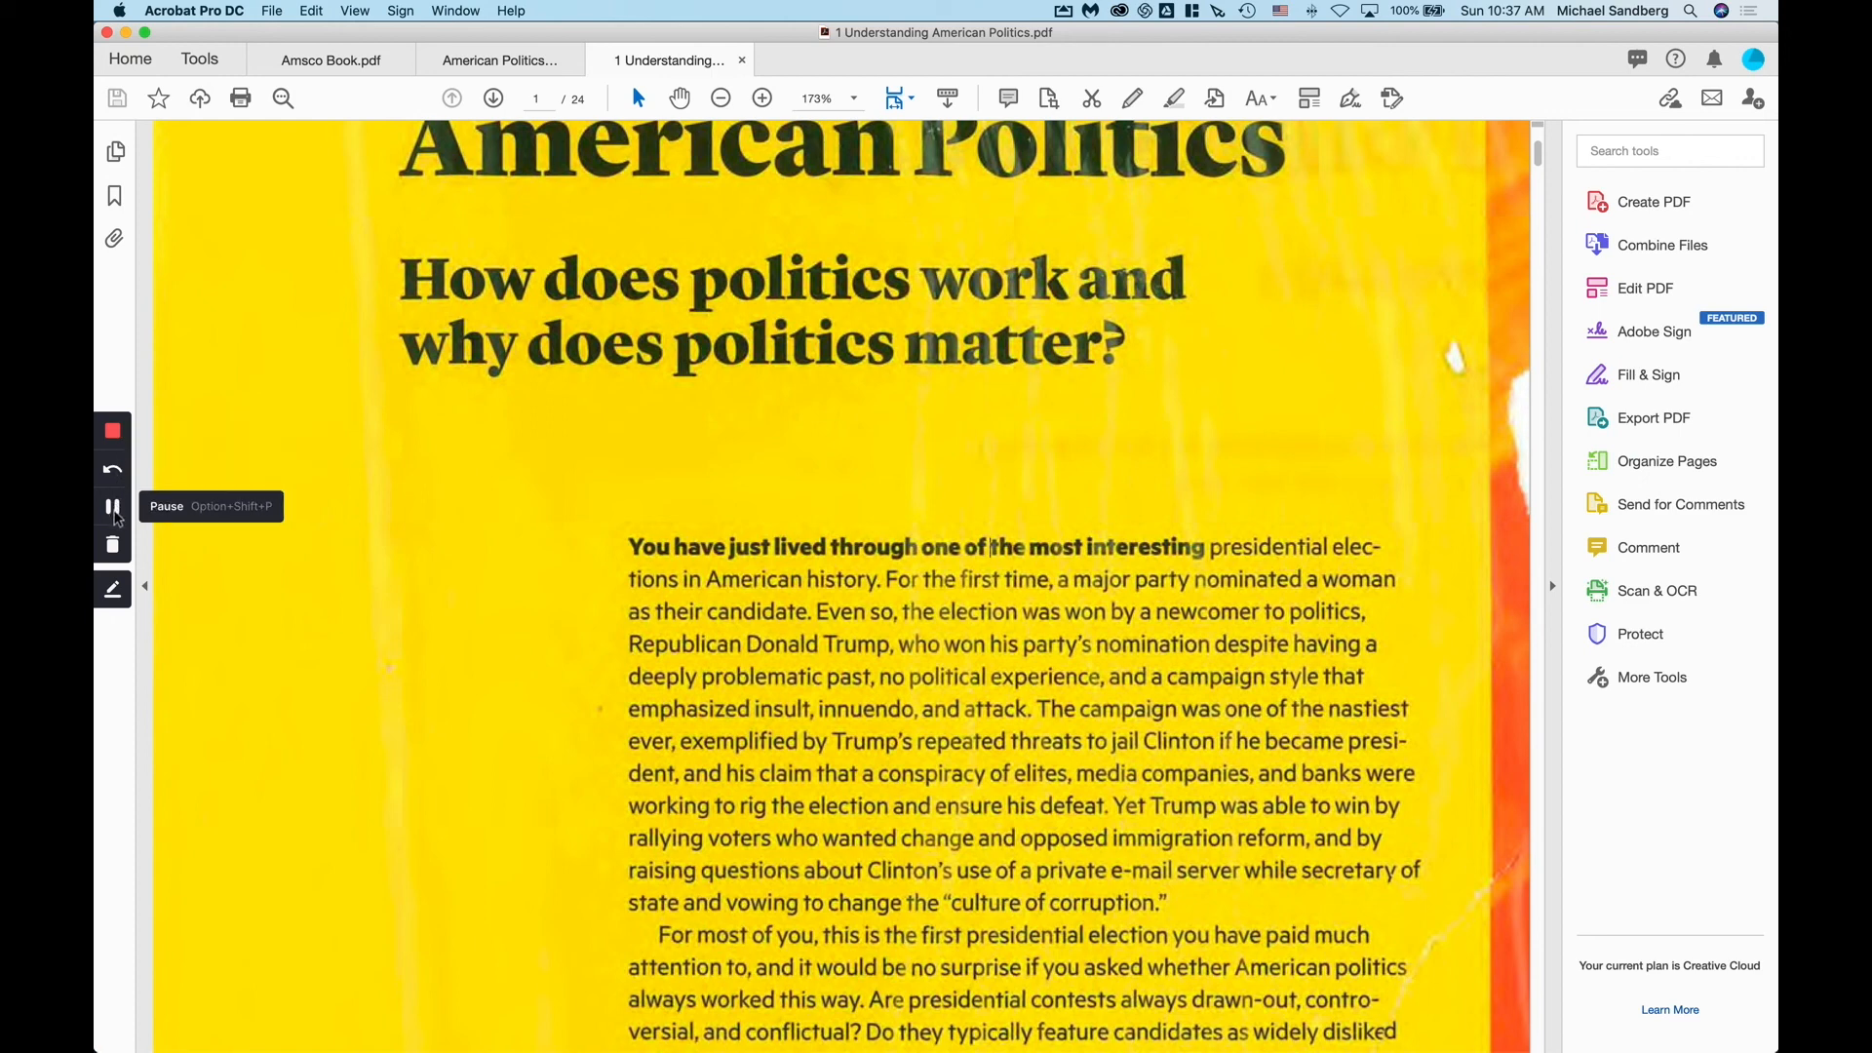
left_click(112, 506)
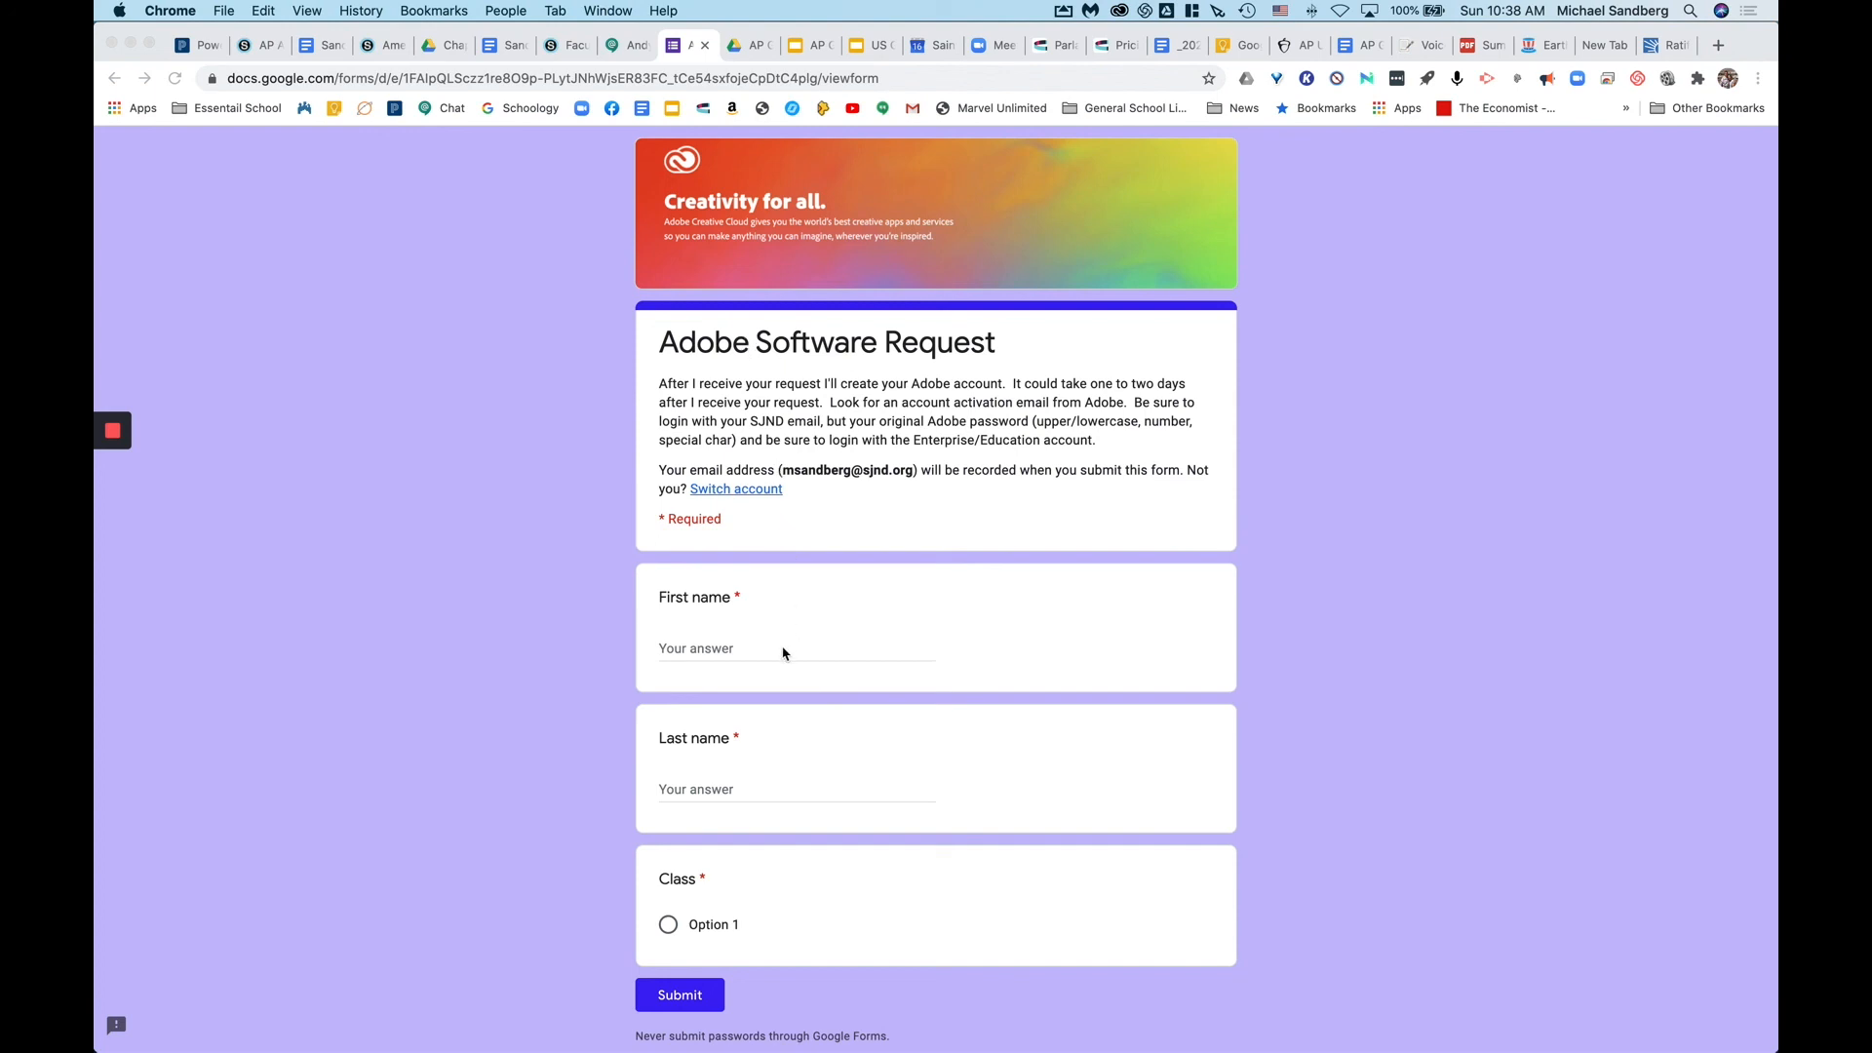
- Open Creative Cloud, look through the installed desktop apps, and move its window off the Adobe Software Request form
left_click(1121, 13)
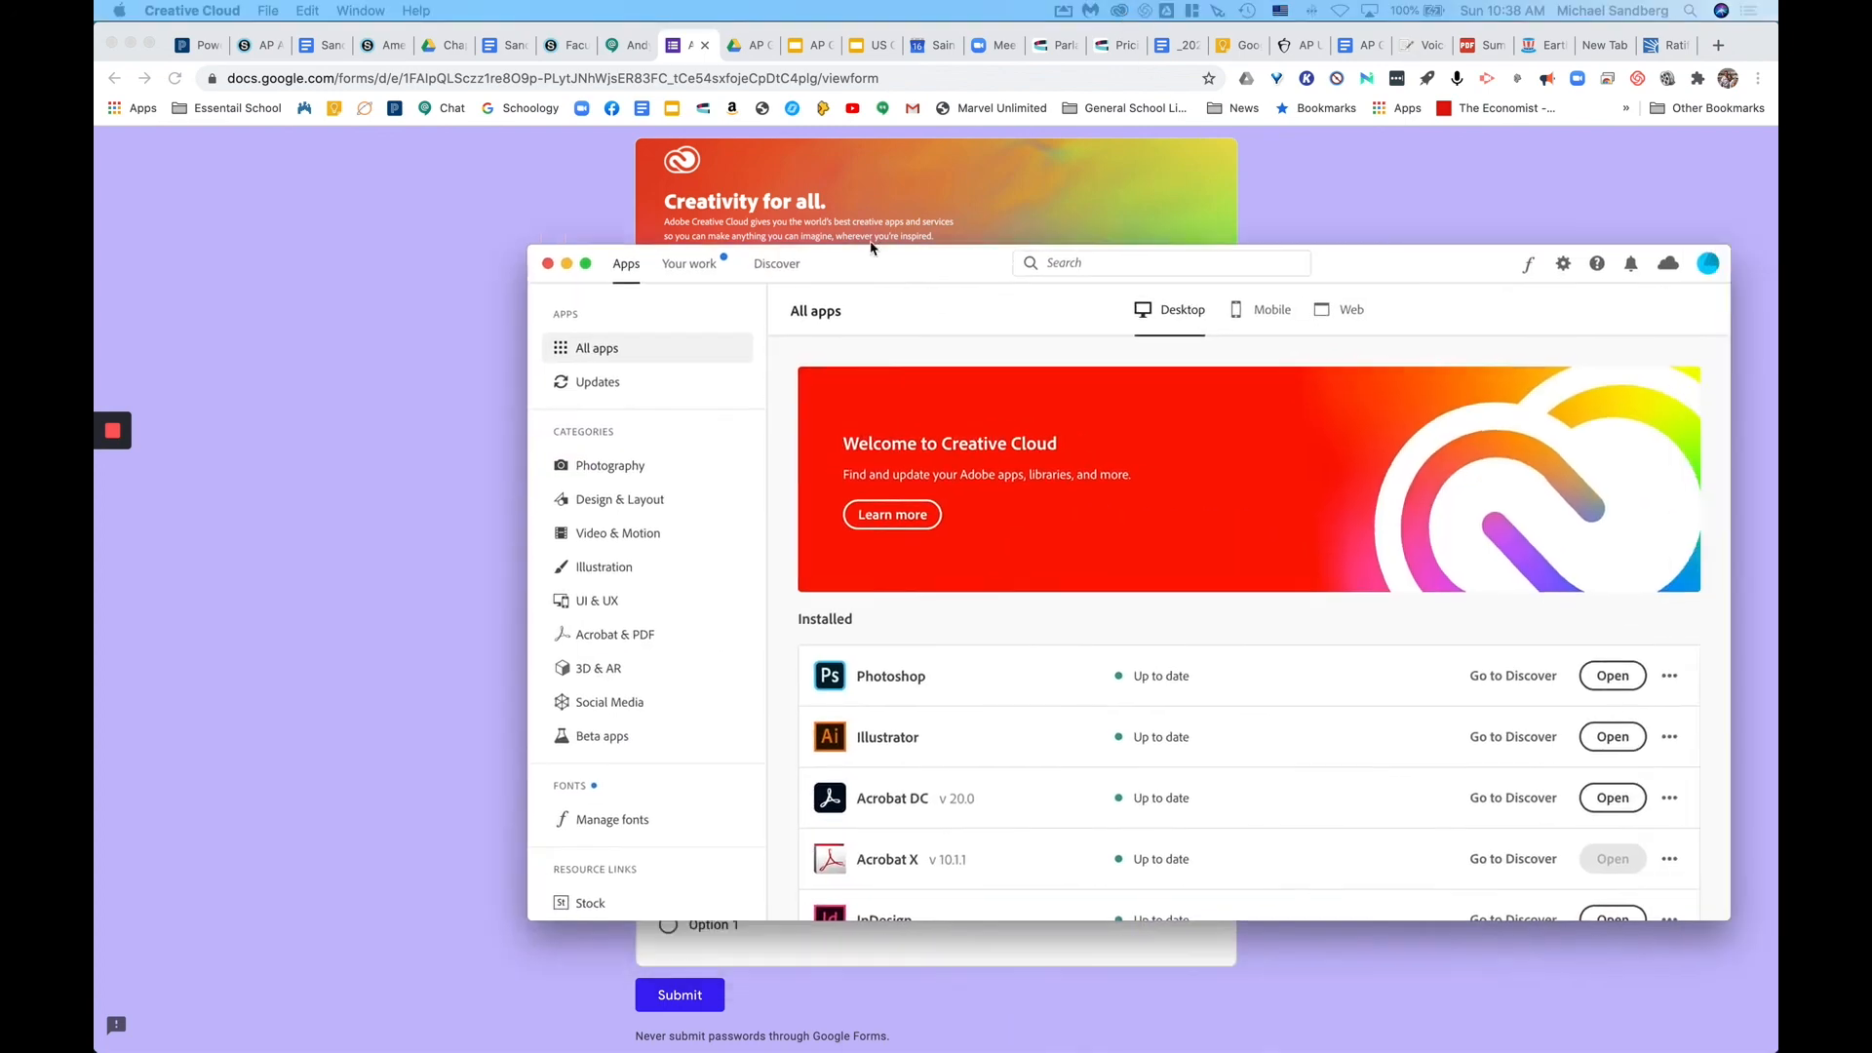
scroll(651, 585, "down", 5)
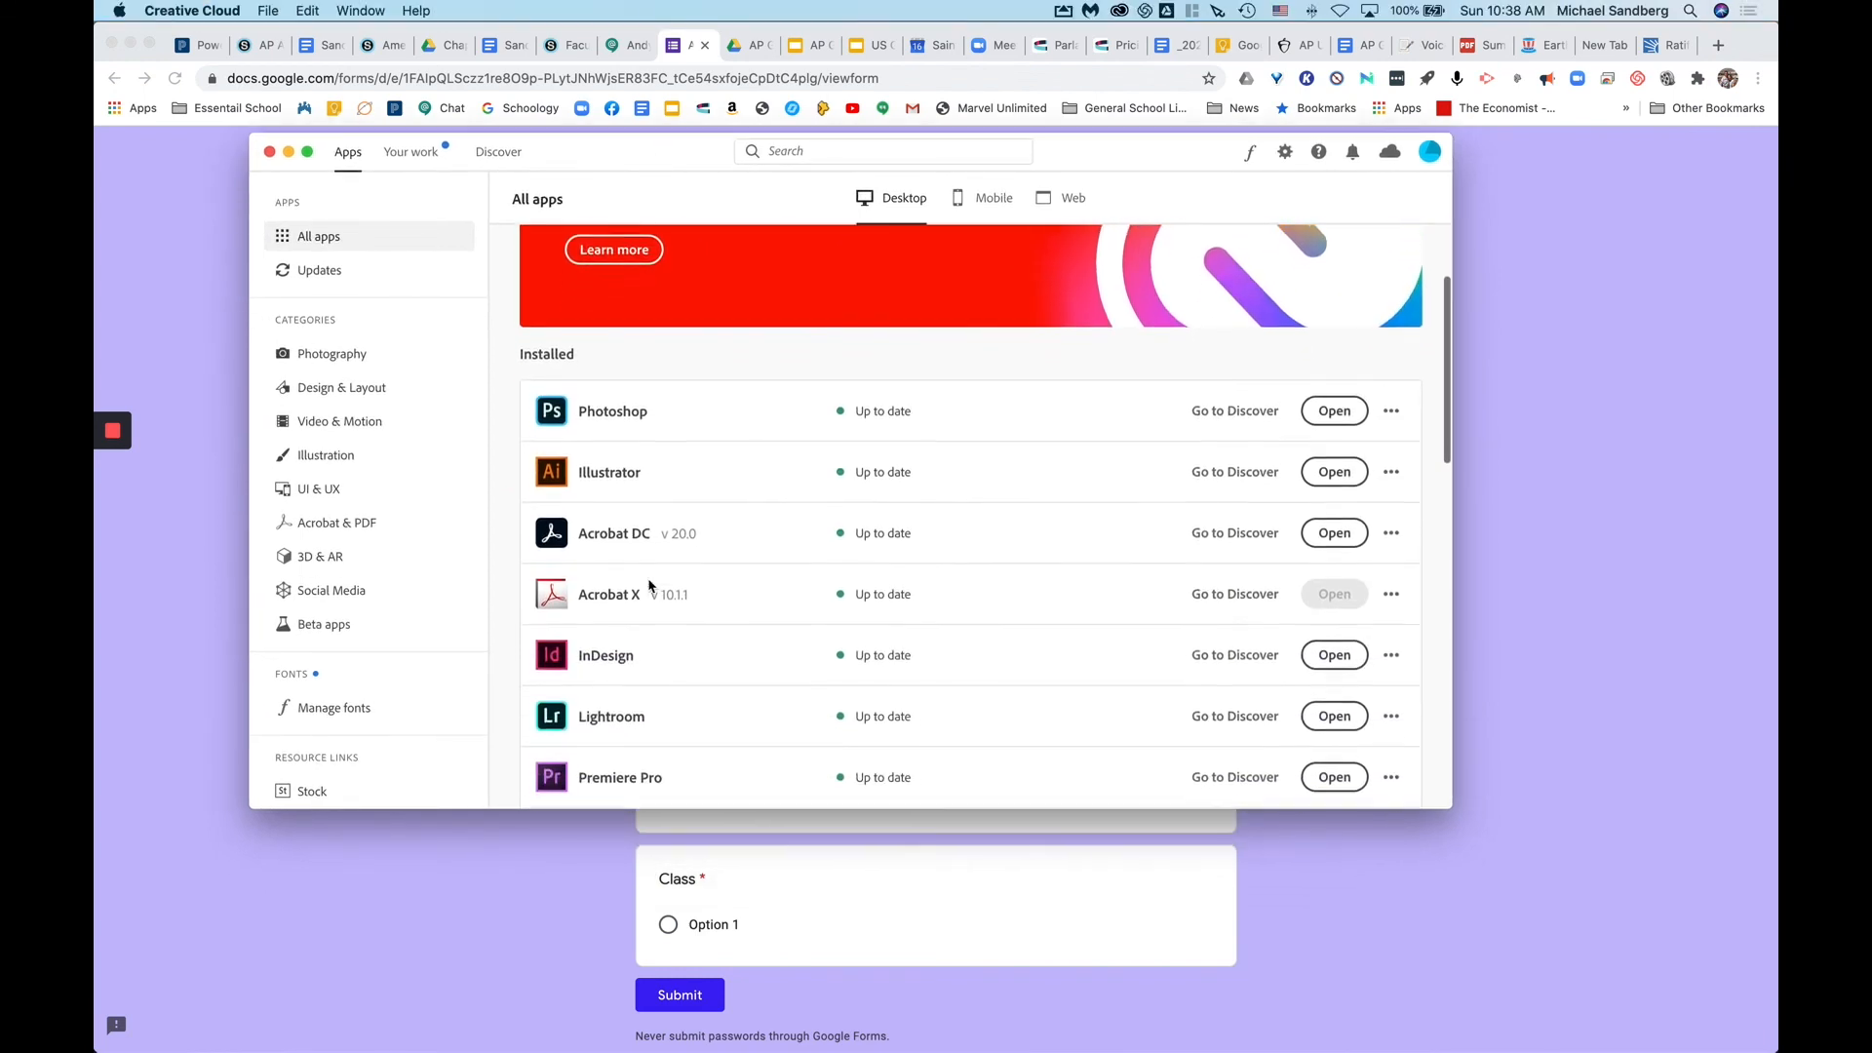
scroll(651, 585, "down", 6)
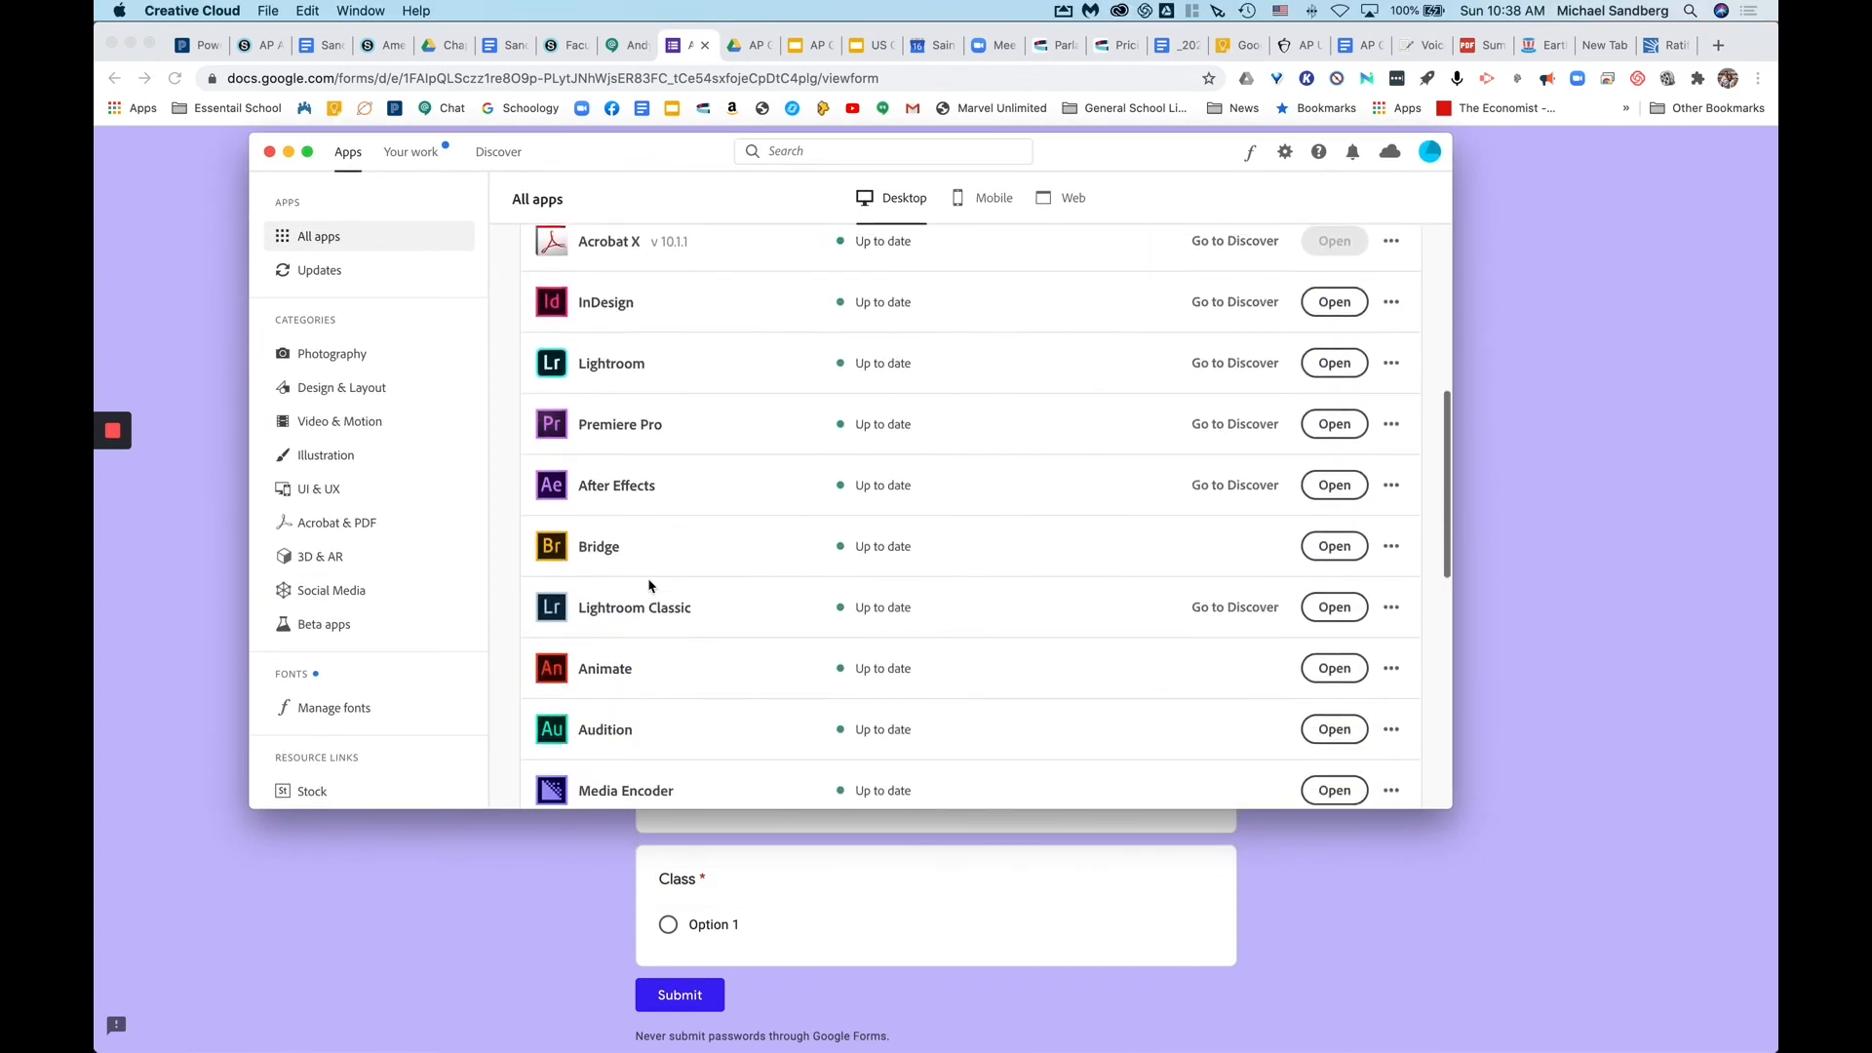
scroll(650, 585, "up", 3)
scroll(650, 585, "up", 6)
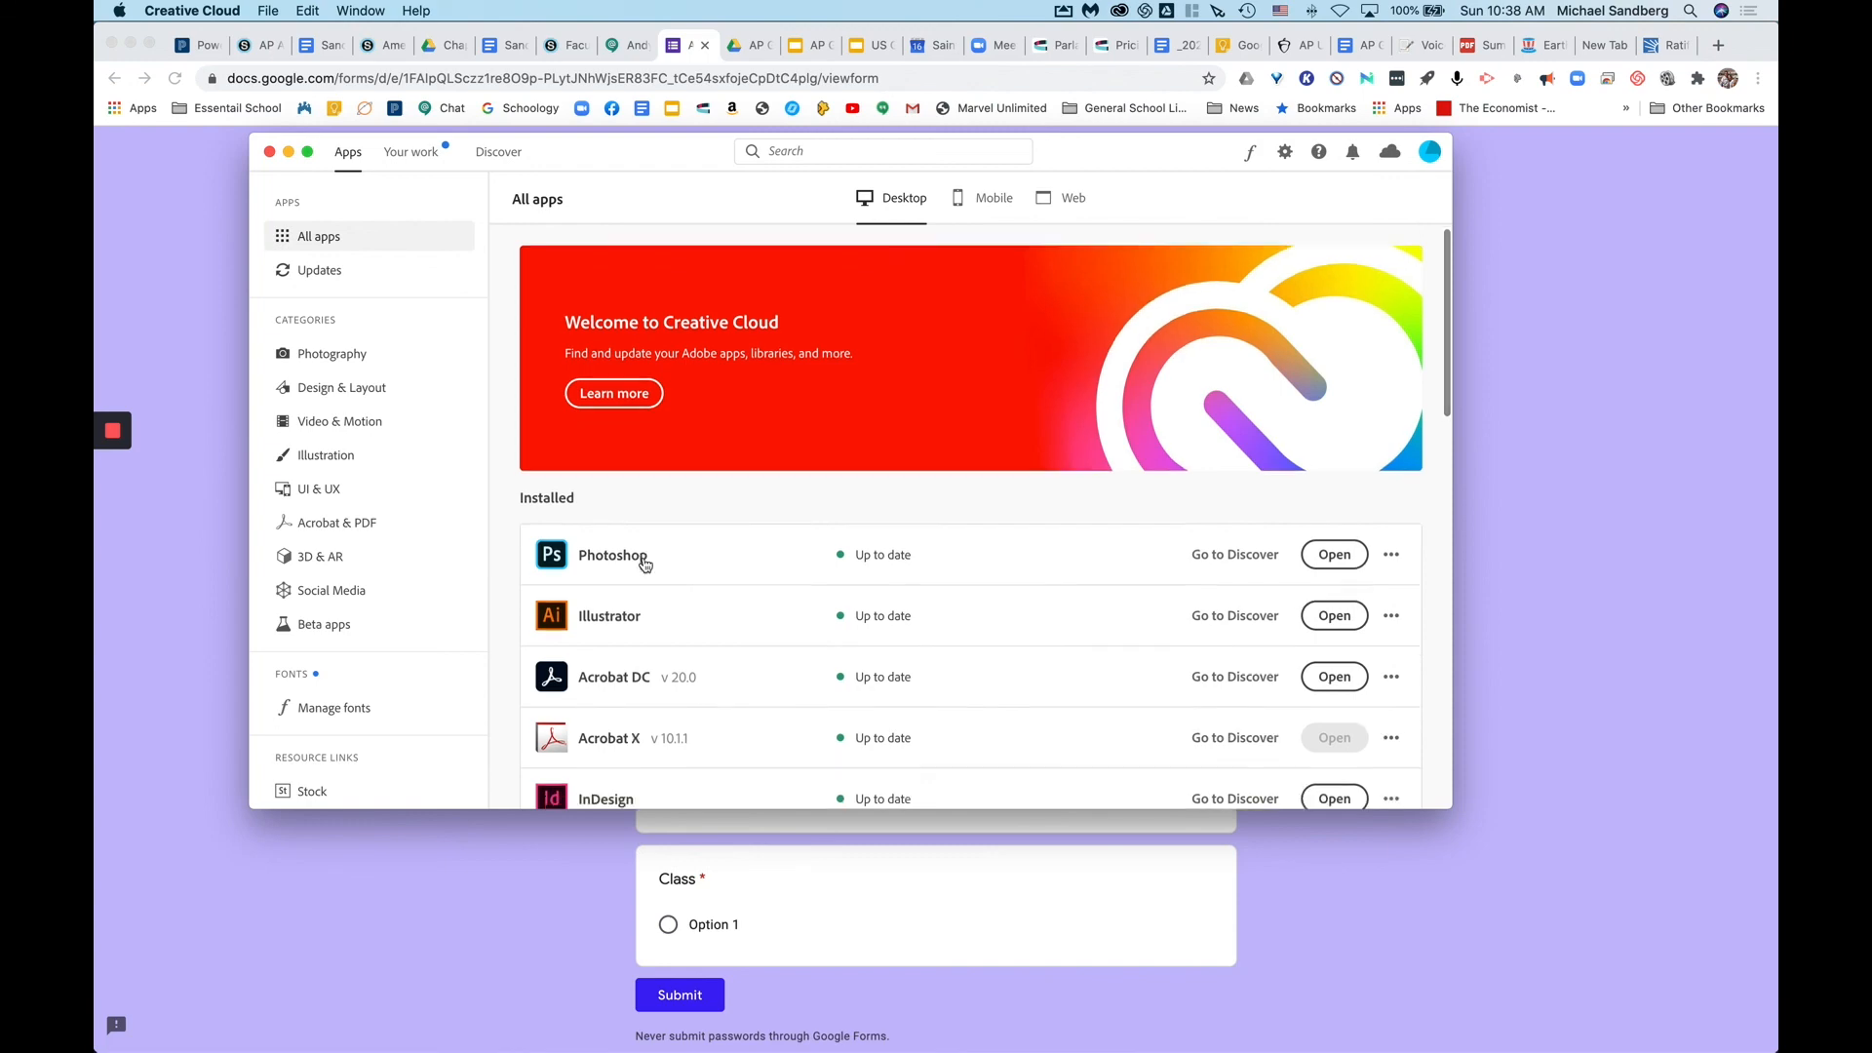
scroll(644, 570, "down", 3)
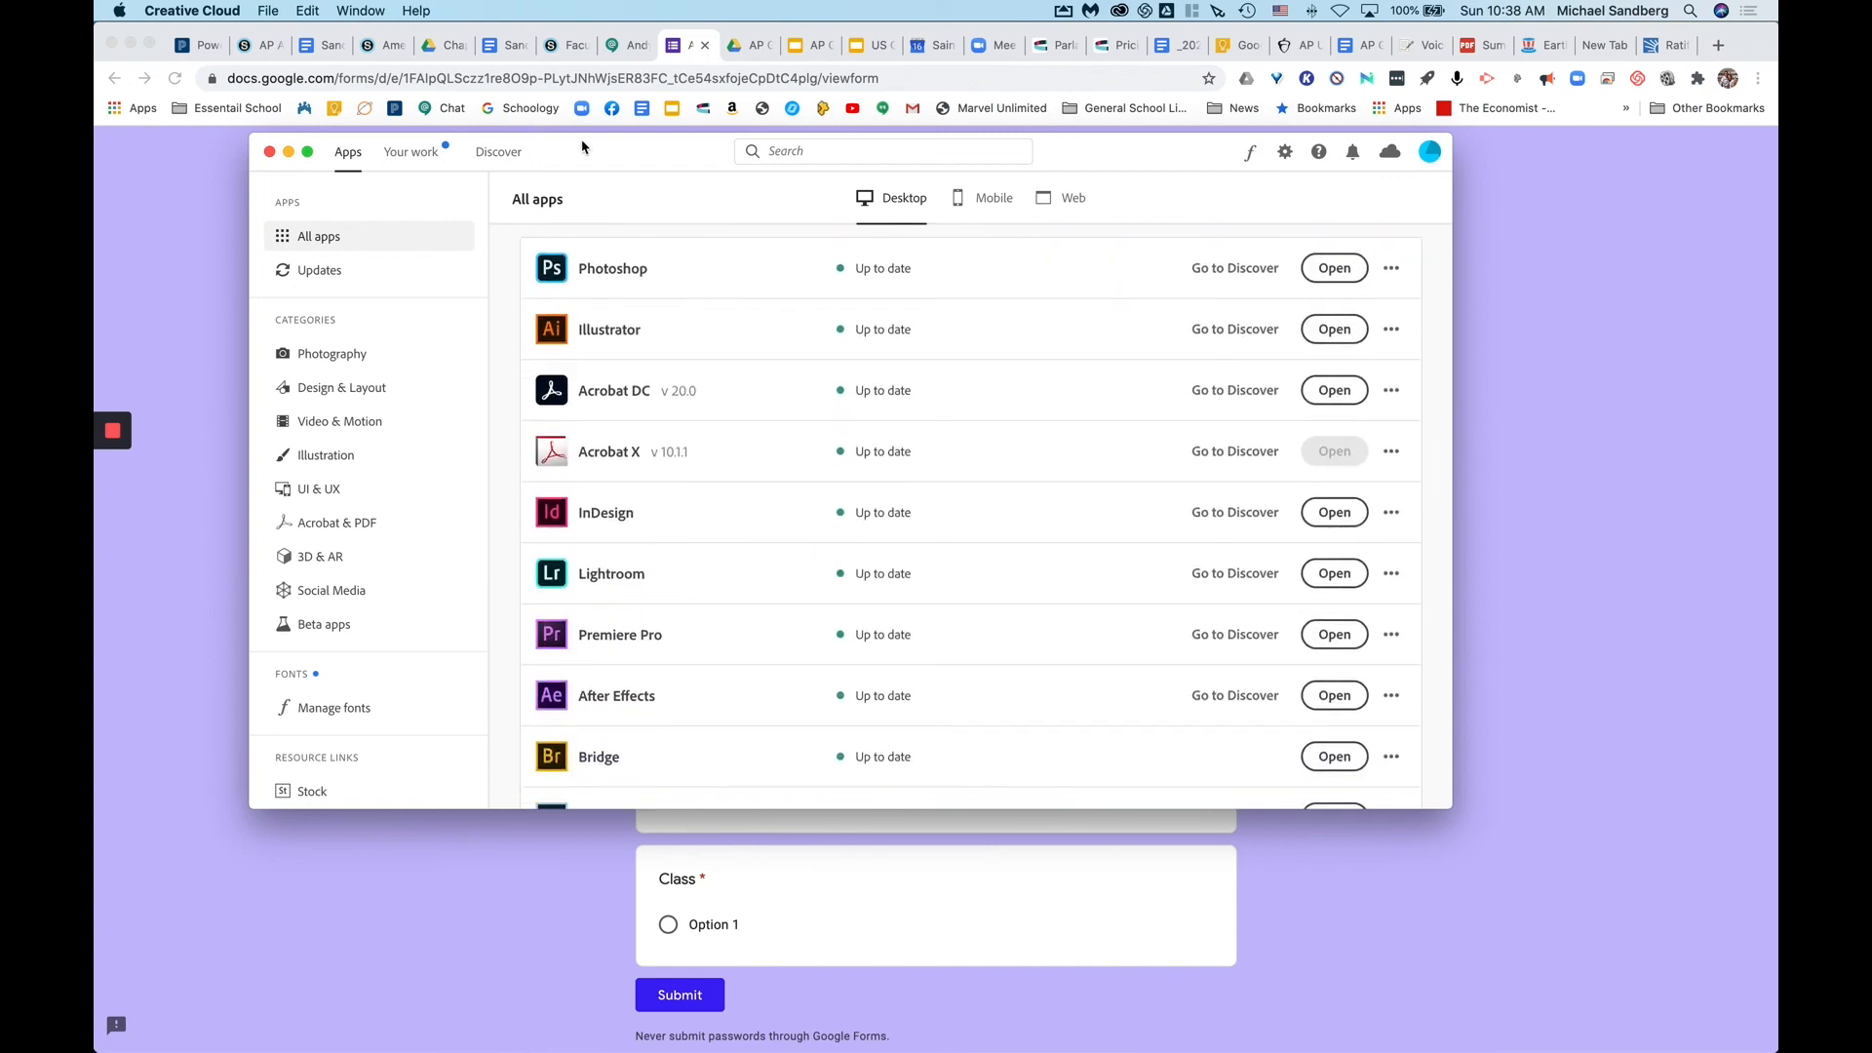
left_click_drag(633, 143, 1777, 242)
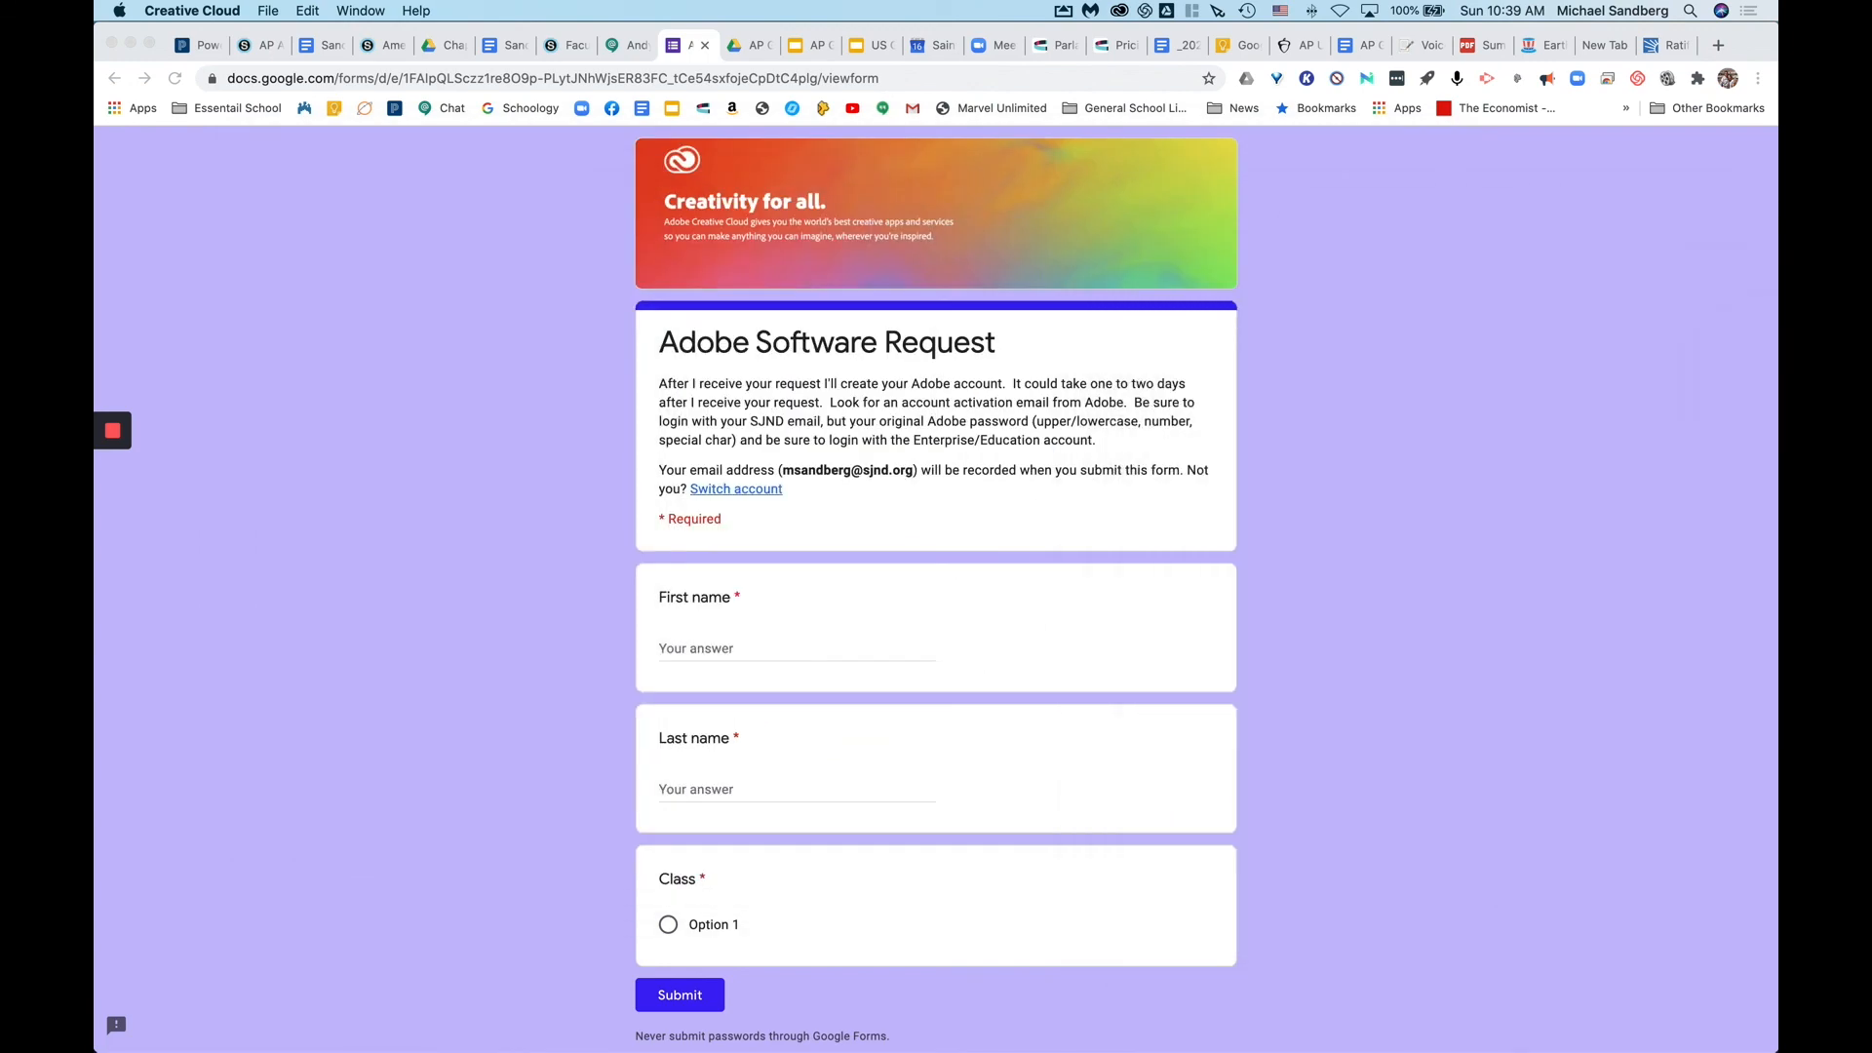
left_click_drag(1777, 322, 1777, 283)
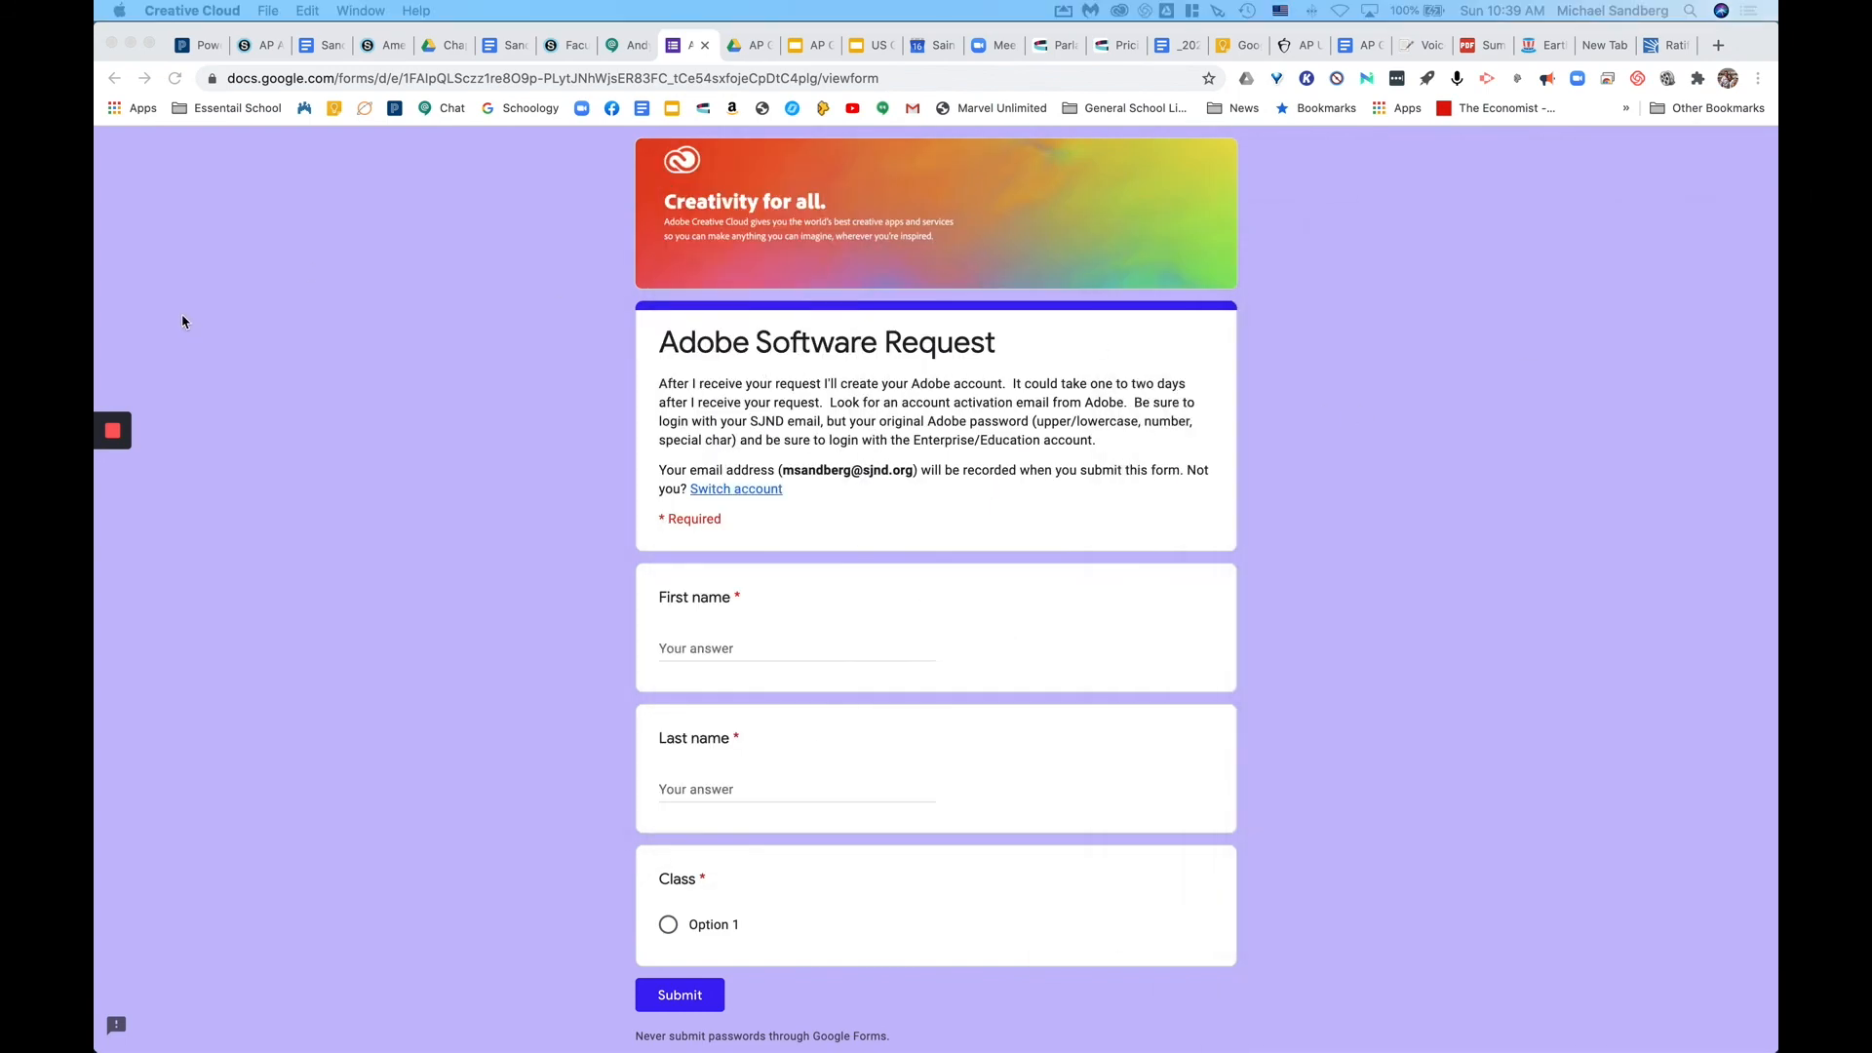
mouse_move(112, 429)
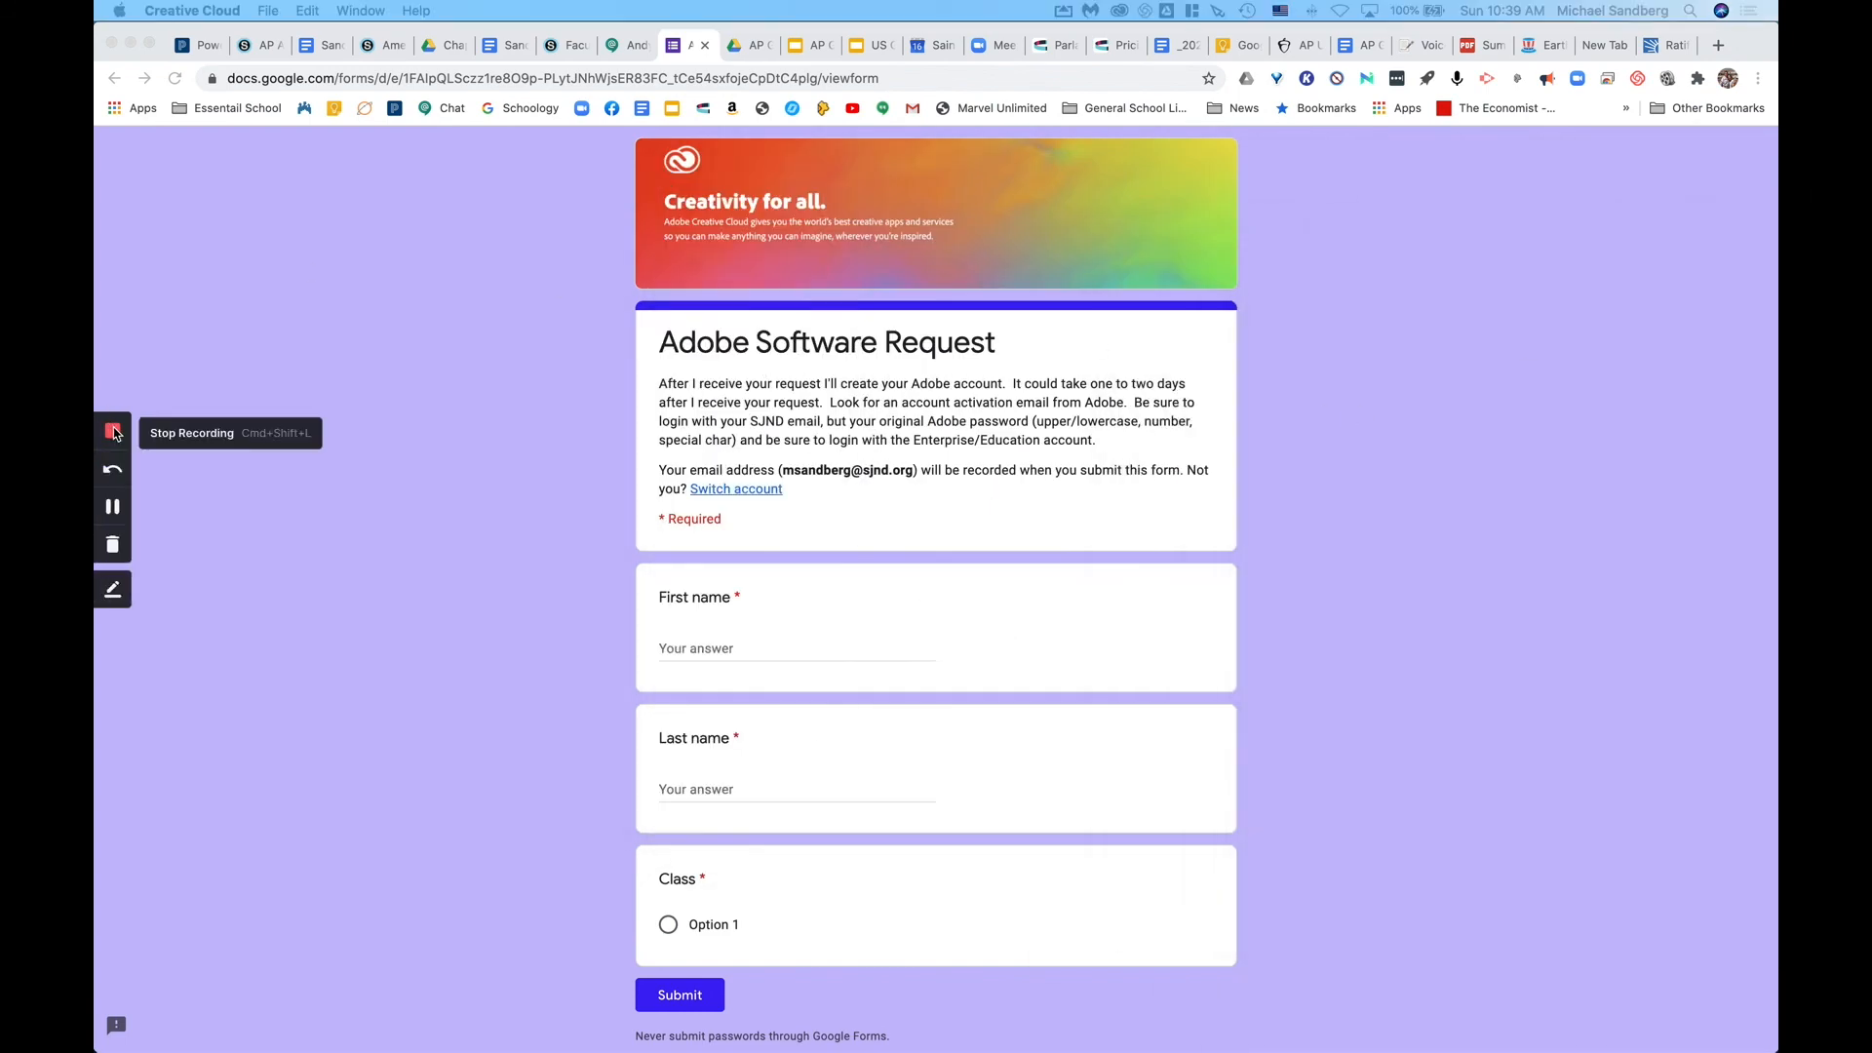